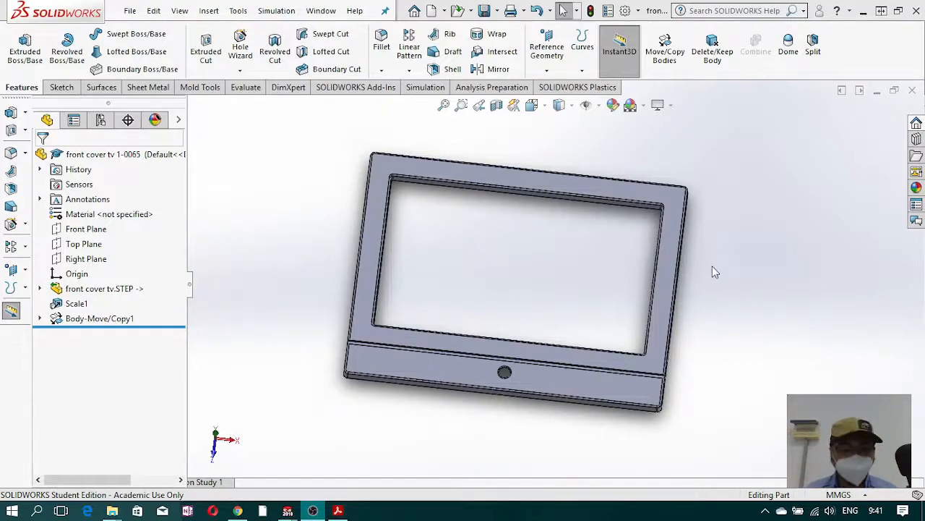
Step: Start a sketch on the narrow rear rim face around the screen opening and view the part from the bottom
middle_click_drag(707, 314, 741, 279)
scroll(355, 267, "down", 3)
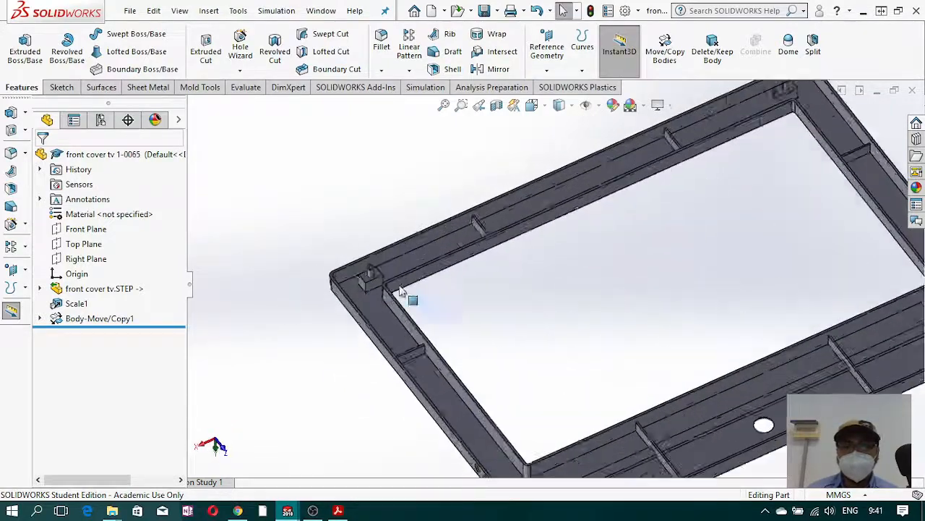
middle_click_drag(401, 290, 452, 302)
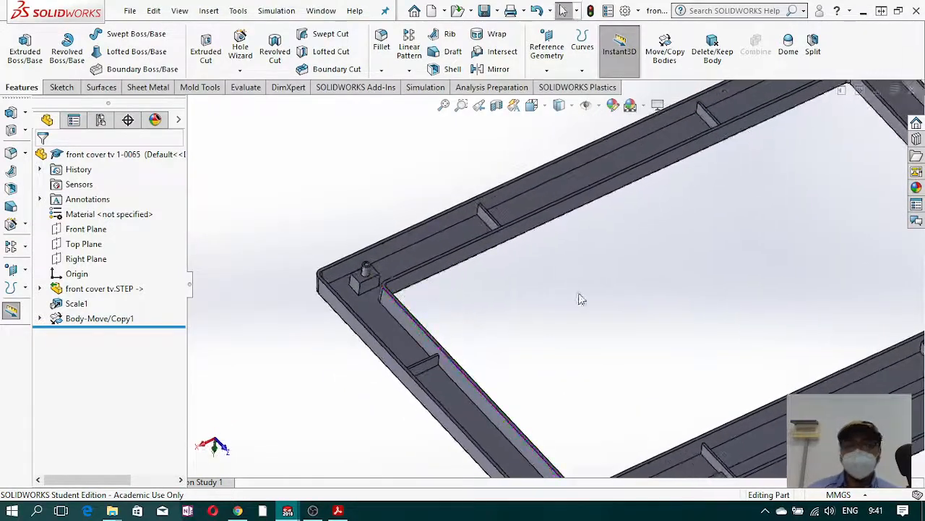
scroll(586, 296, "up", 5)
scroll(603, 289, "down", 2)
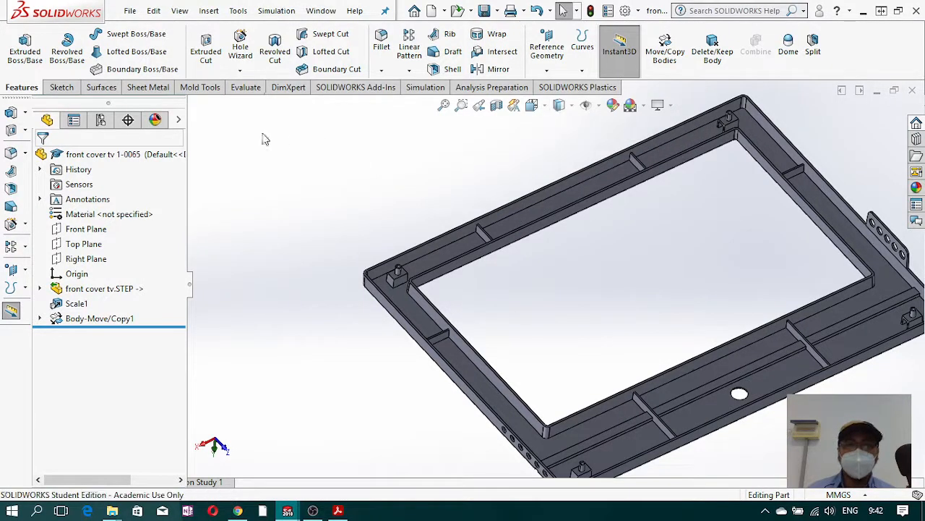
left_click(62, 87)
left_click(19, 43)
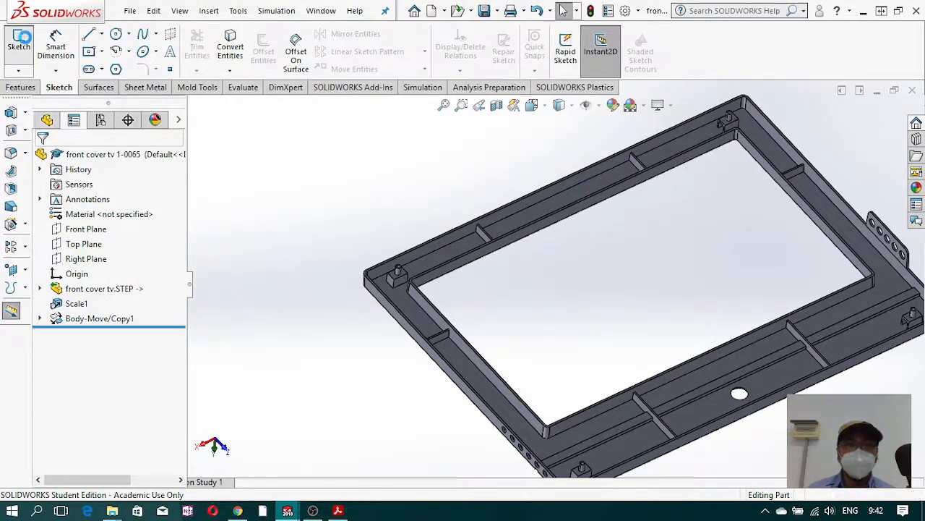
scroll(456, 320, "down", 10)
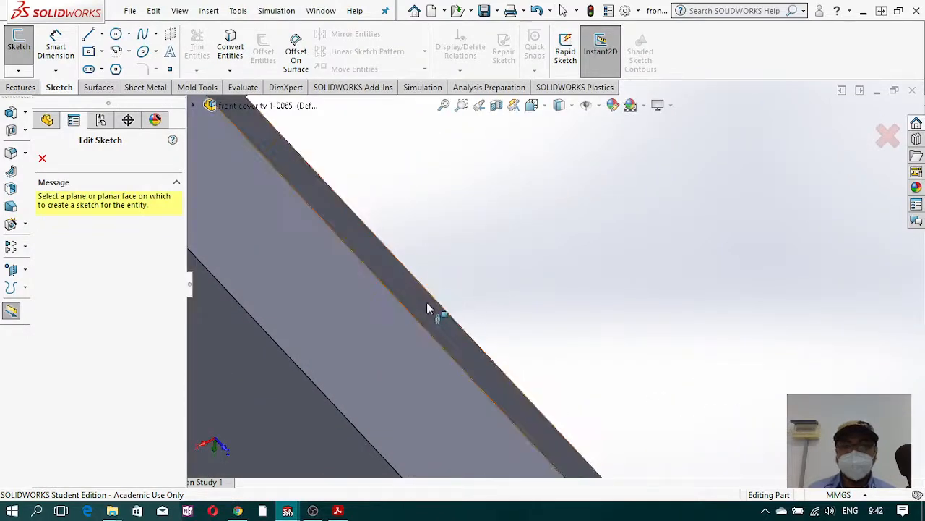
left_click(428, 308)
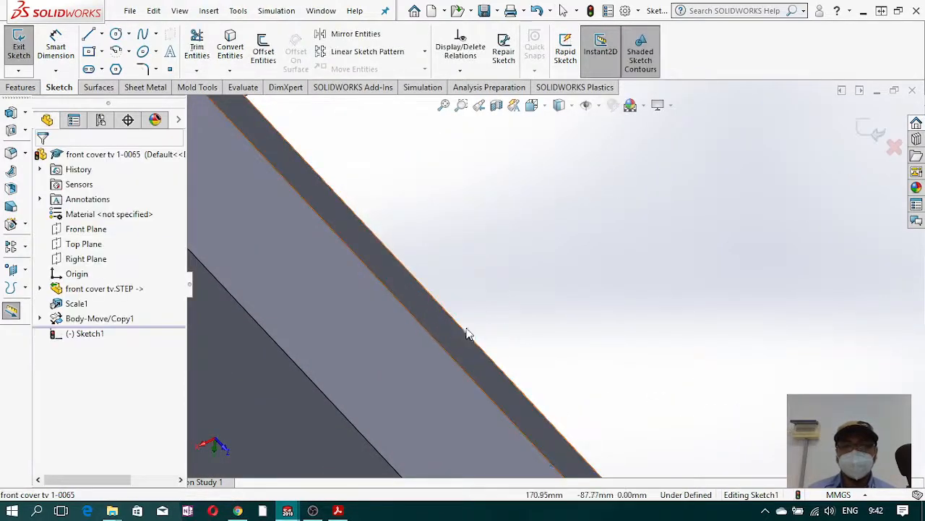
left_click(547, 106)
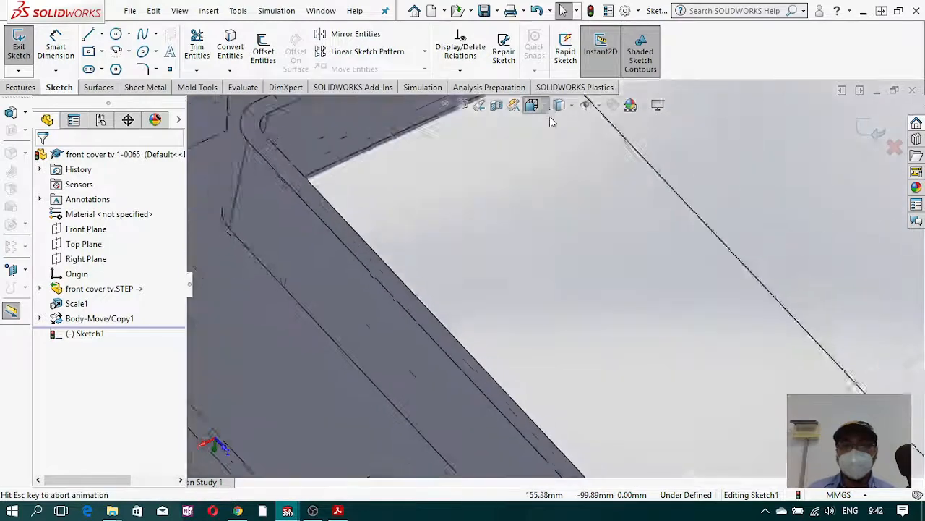
left_click(611, 185)
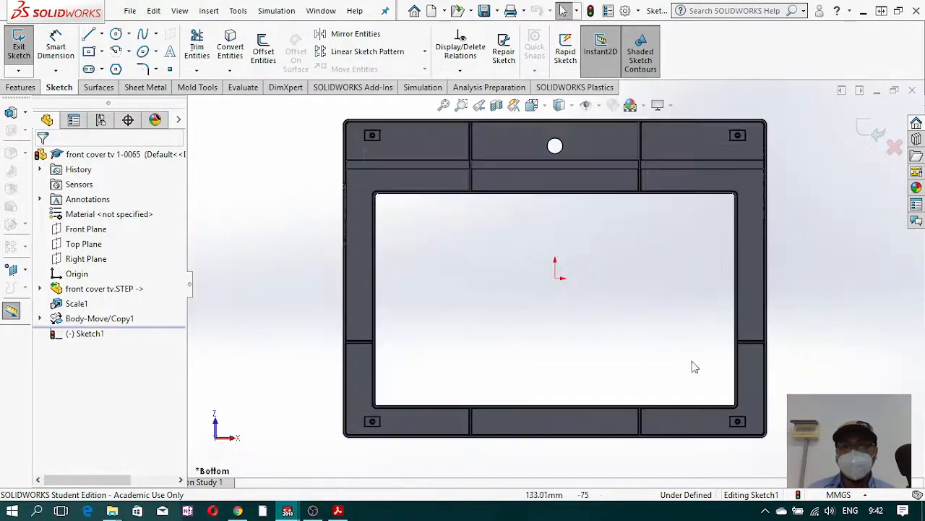
Step: Sketch a corner rectangle about 13.4 mm long on the opening's upper rim, at the end of the left rib of the wide band
scroll(483, 199, "down", 10)
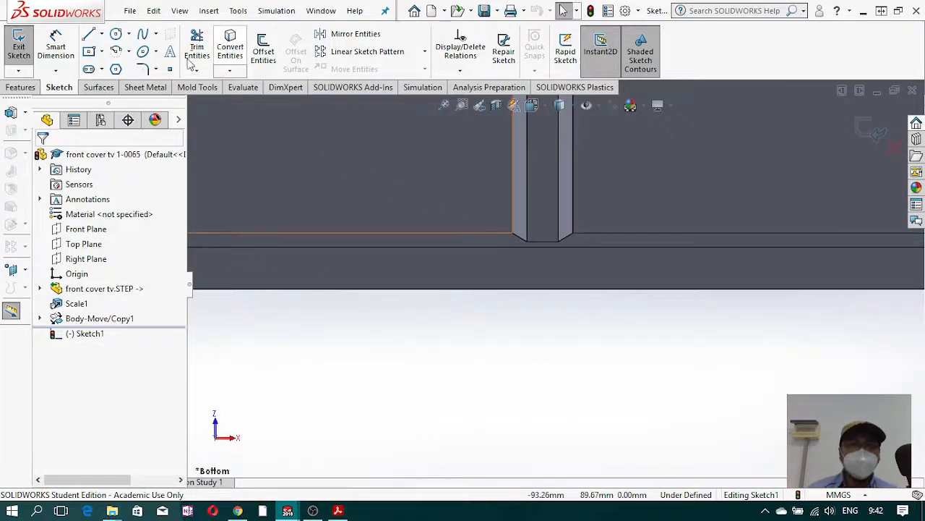
left_click(103, 52)
left_click(134, 69)
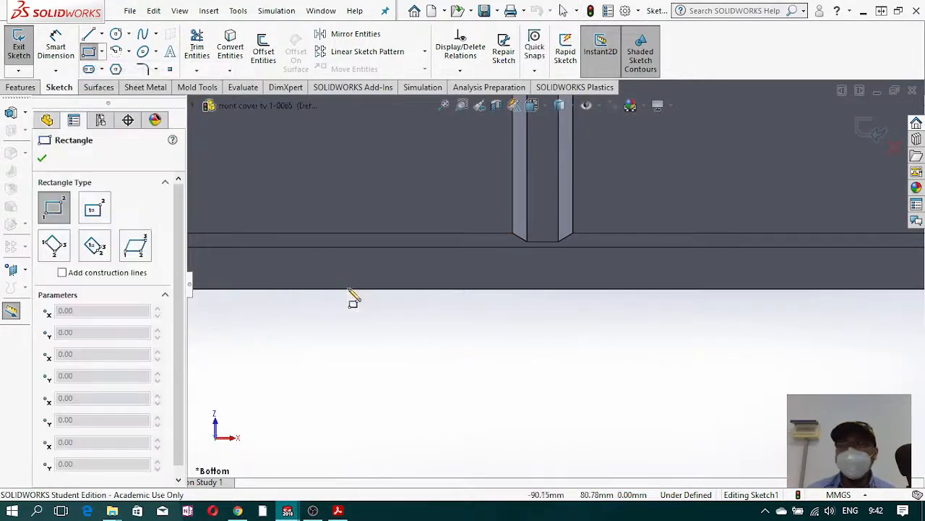
left_click(412, 253)
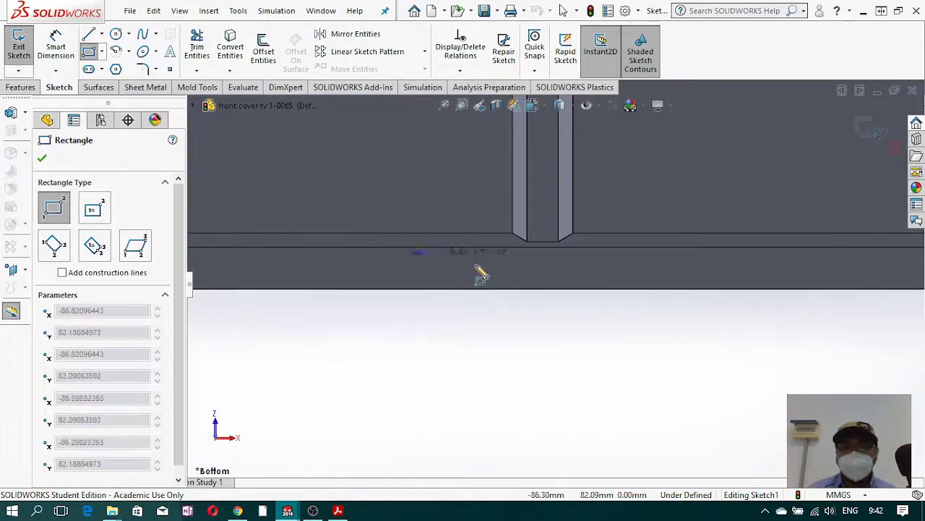
left_click(691, 283)
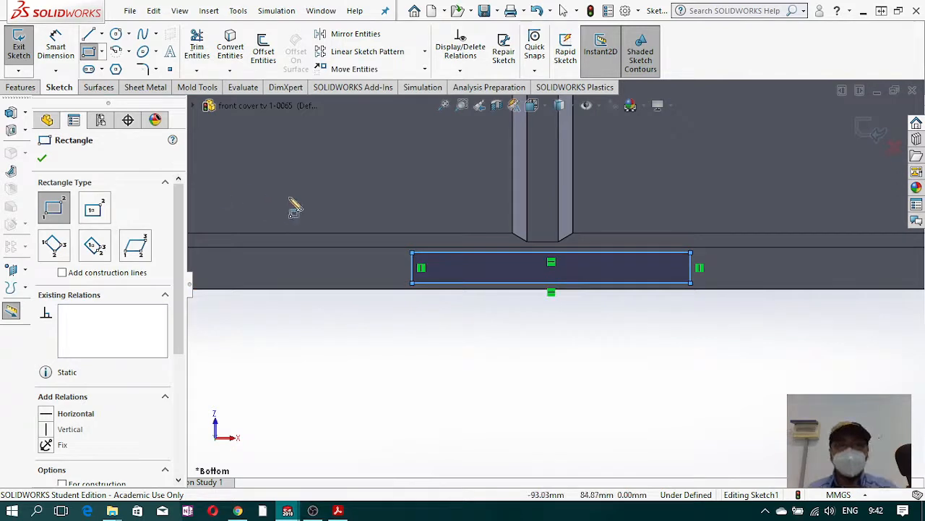
key("Escape")
Step: Make the rectangle's two long sides collinear with the inner and outer edges of the rim
left_click(471, 254)
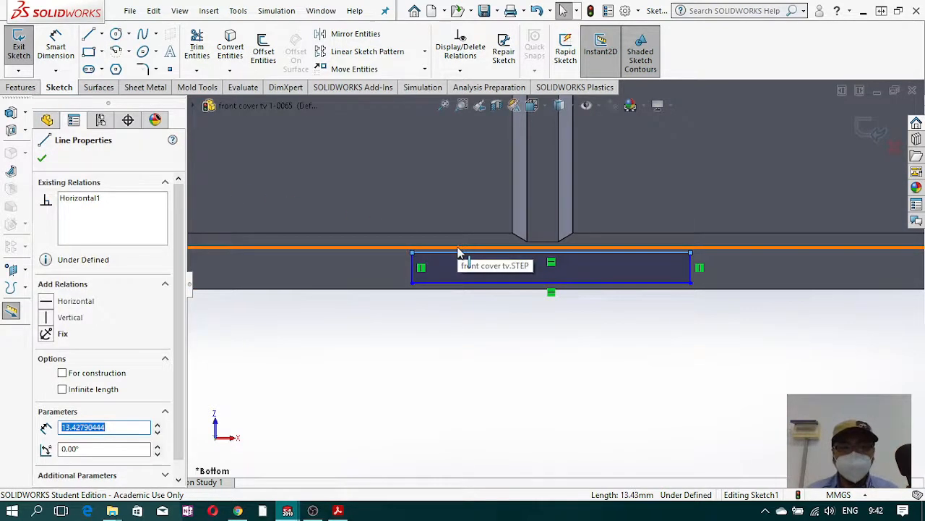
left_click(457, 253, "ctrl")
left_click(48, 377)
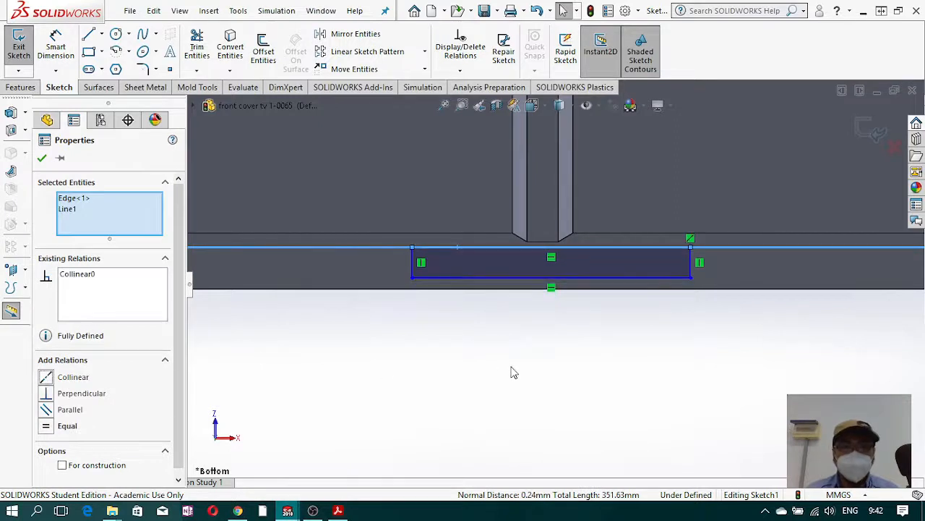
left_click(513, 372)
left_click(510, 278)
left_click(509, 291, "ctrl")
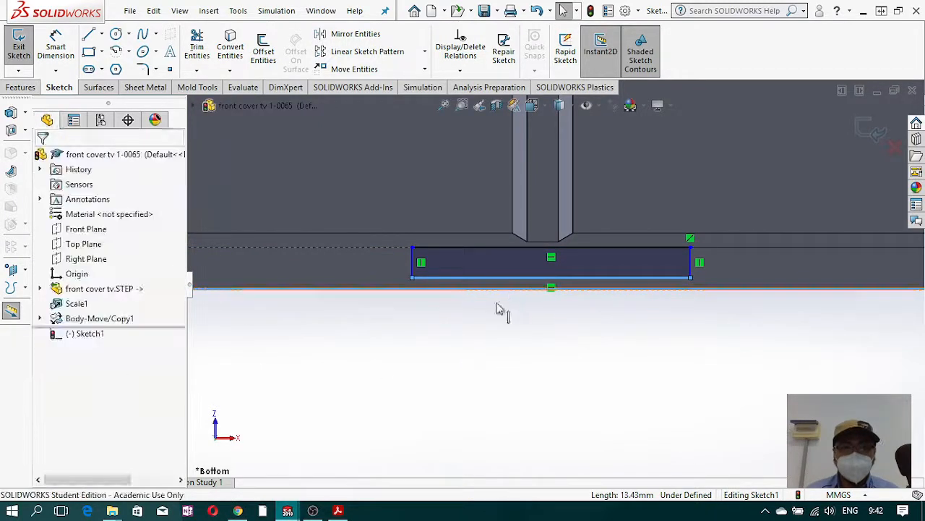
left_click(47, 377)
left_click(453, 354)
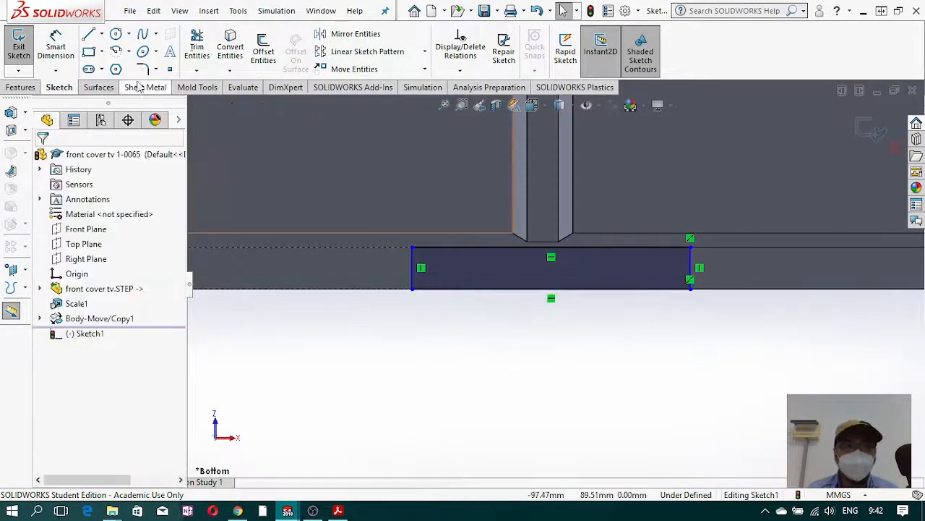
Step: Dimension the rectangle's left side 5 mm from the rib's end midpoint and set the rectangle's length to 10 mm
left_click(56, 47)
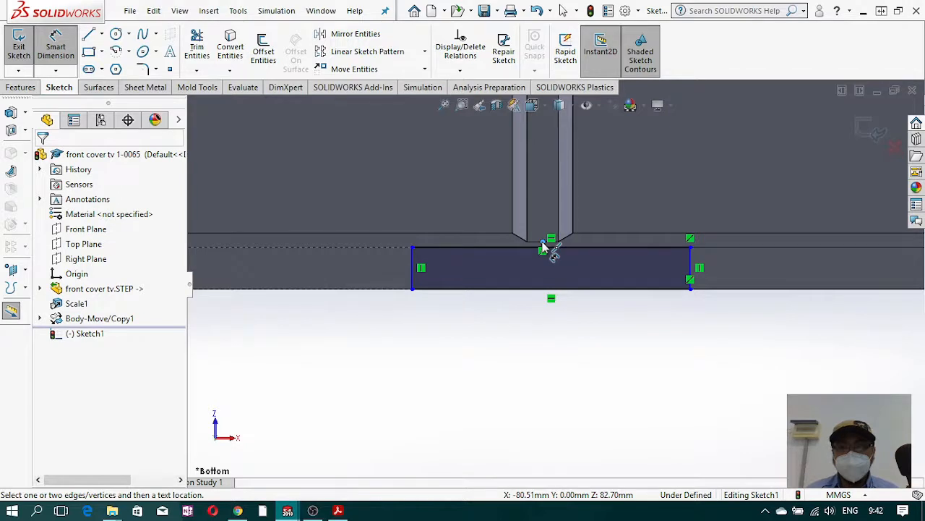
left_click(413, 278)
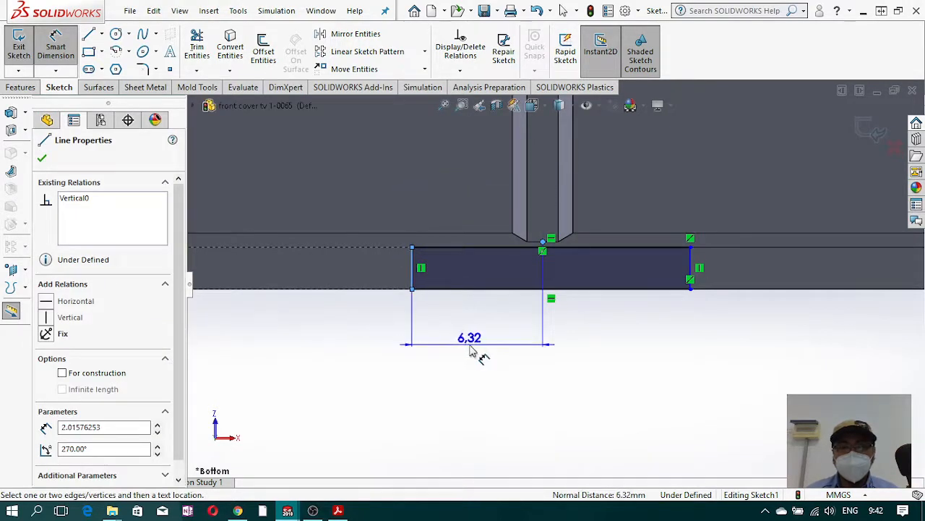
left_click(471, 353)
type("5")
key("Return")
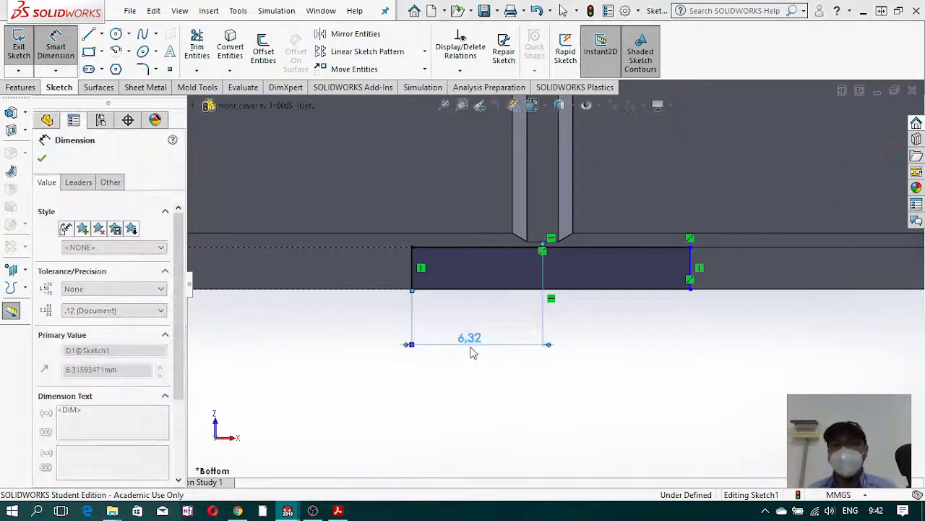
left_click(607, 291)
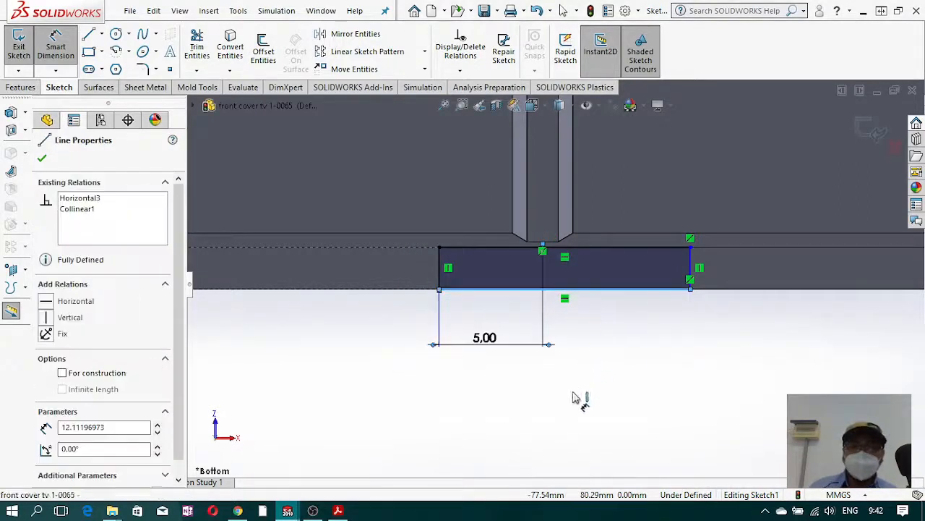
left_click(582, 387)
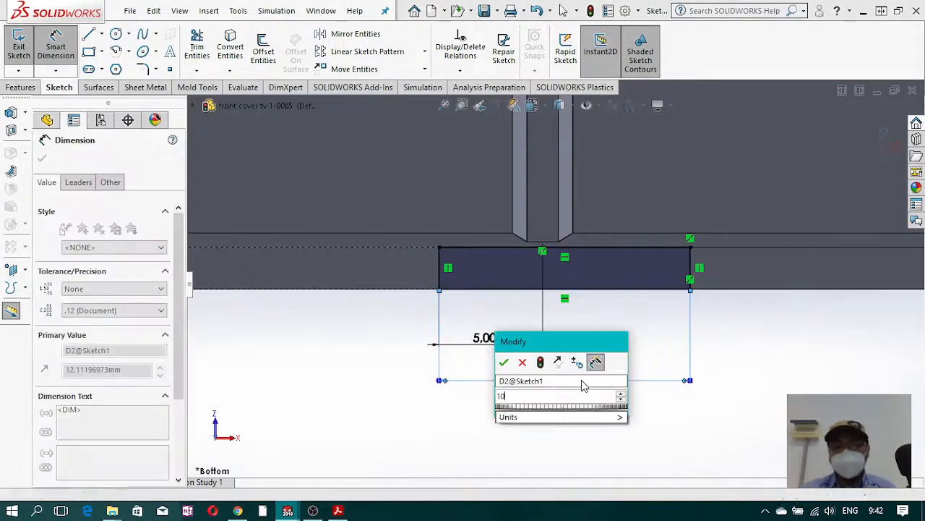
key("Return")
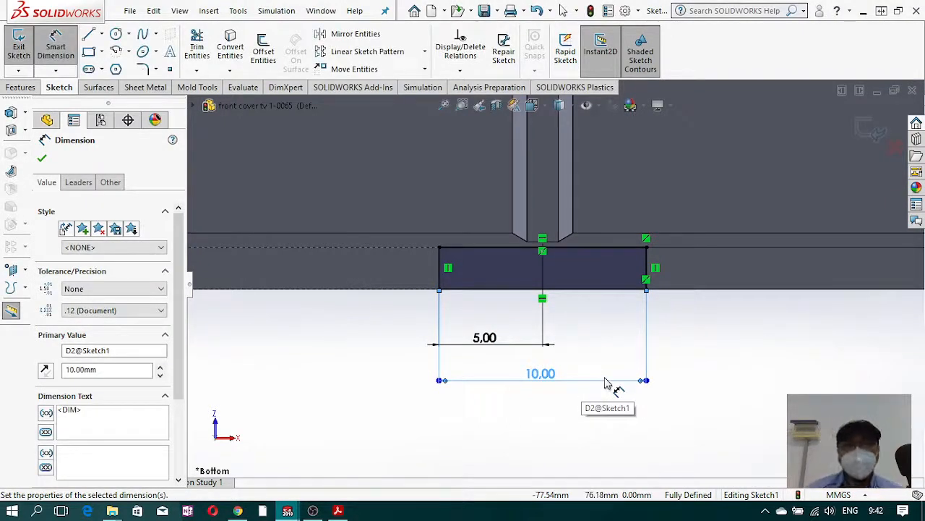
Step: Sketch a second corner rectangle about 7.6 mm long on the opening's left rim, at the end of the horizontal side rib
scroll(608, 383, "up", 6)
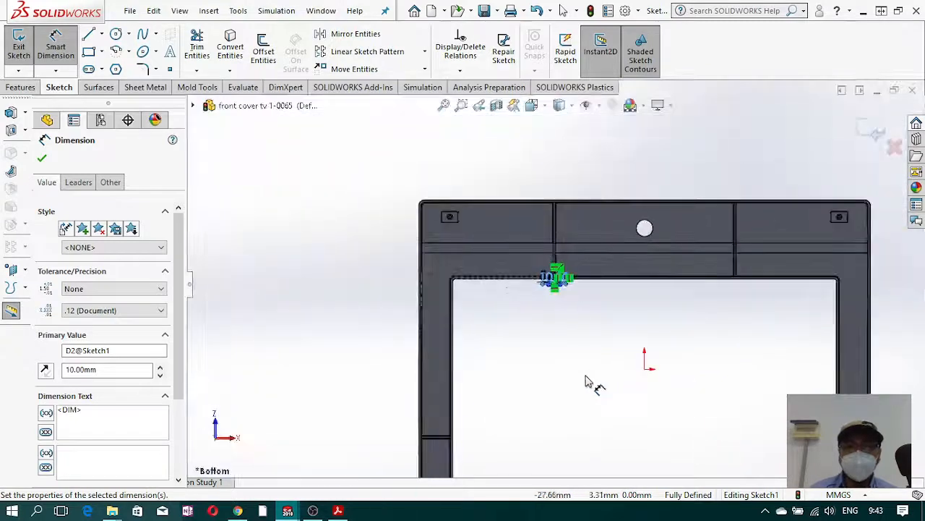
scroll(516, 417, "up", 3)
scroll(511, 381, "down", 6)
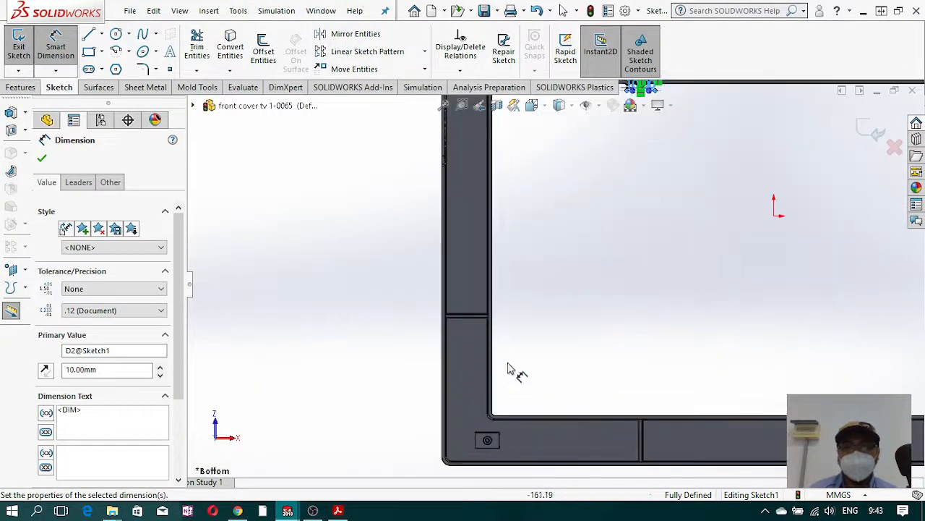
scroll(508, 369, "down", 6)
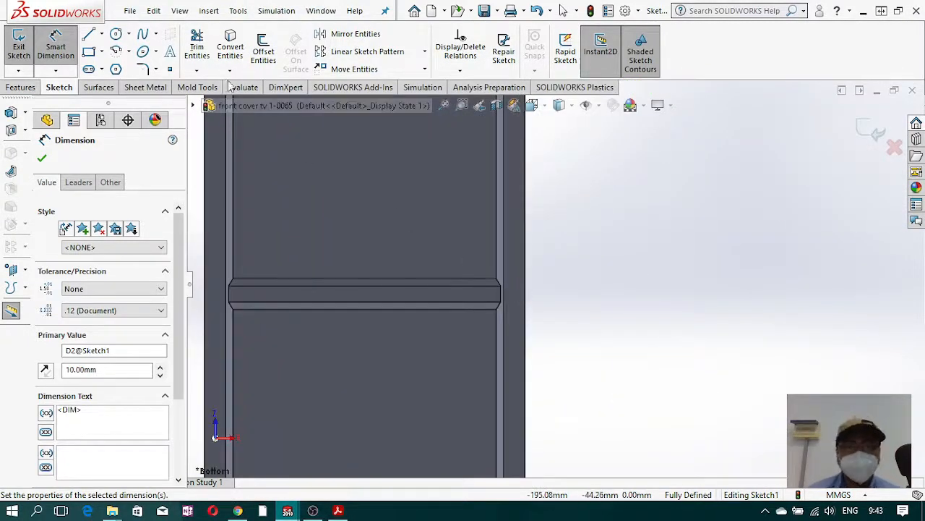
left_click(89, 51)
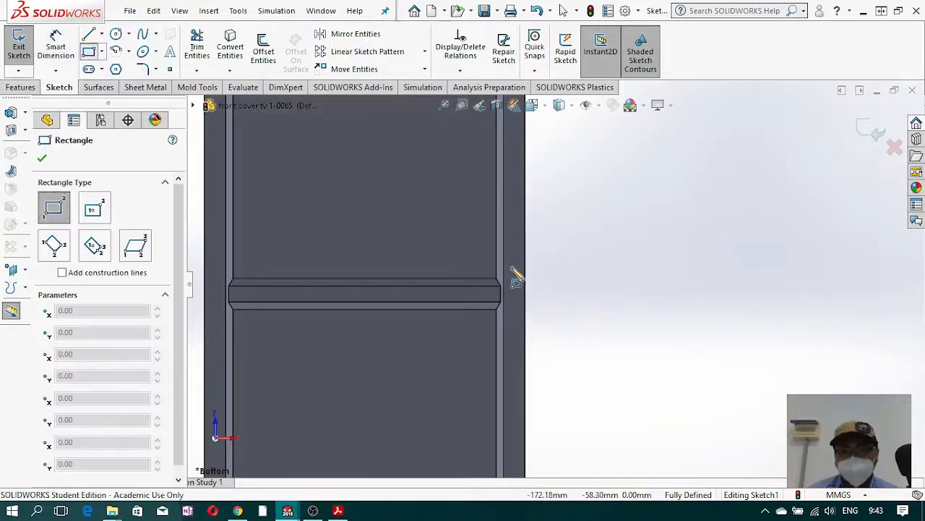
left_click(511, 266)
left_click(522, 354)
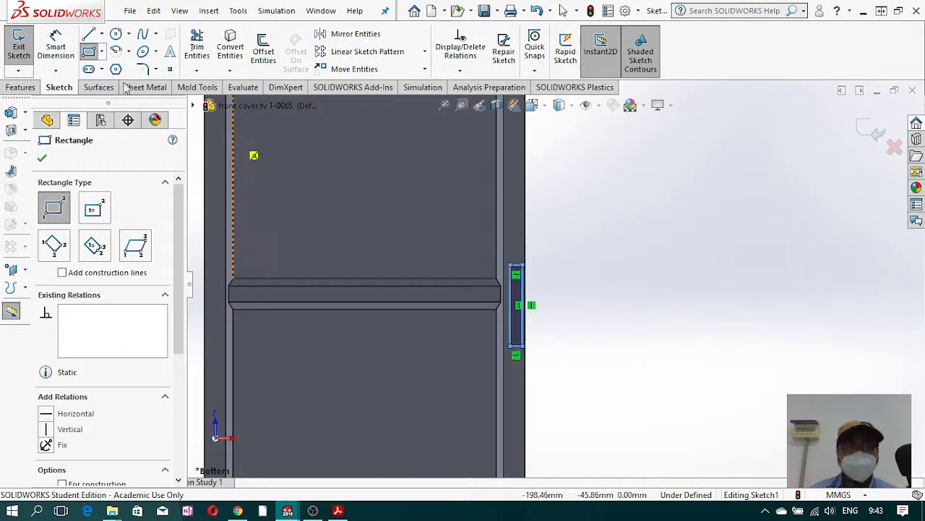
key("Escape")
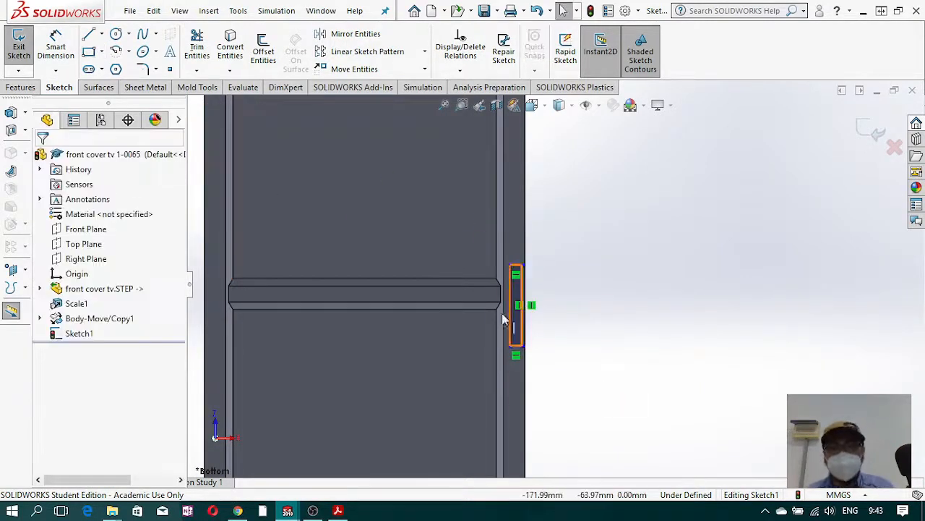
Step: Make both long sides of the second rectangle collinear with the two edges of the left rim
left_click(510, 300)
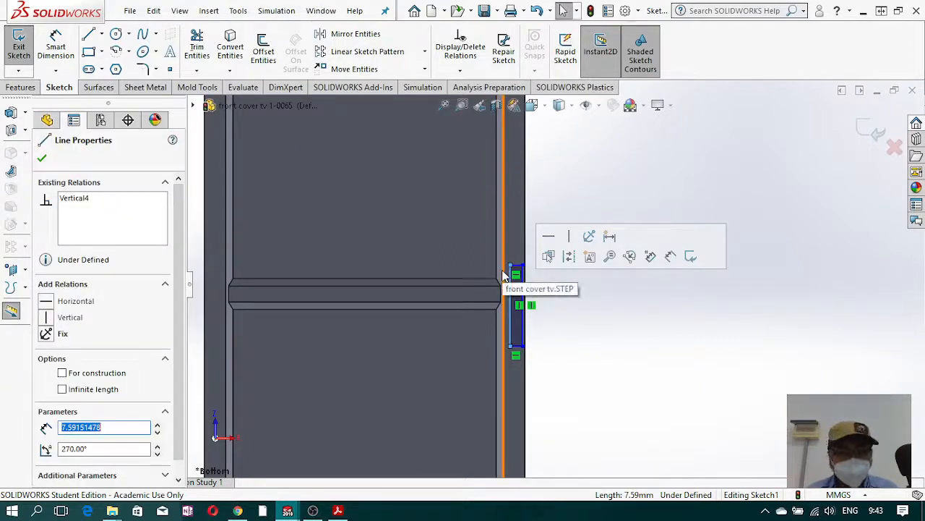
left_click(502, 270, "ctrl")
left_click(63, 377)
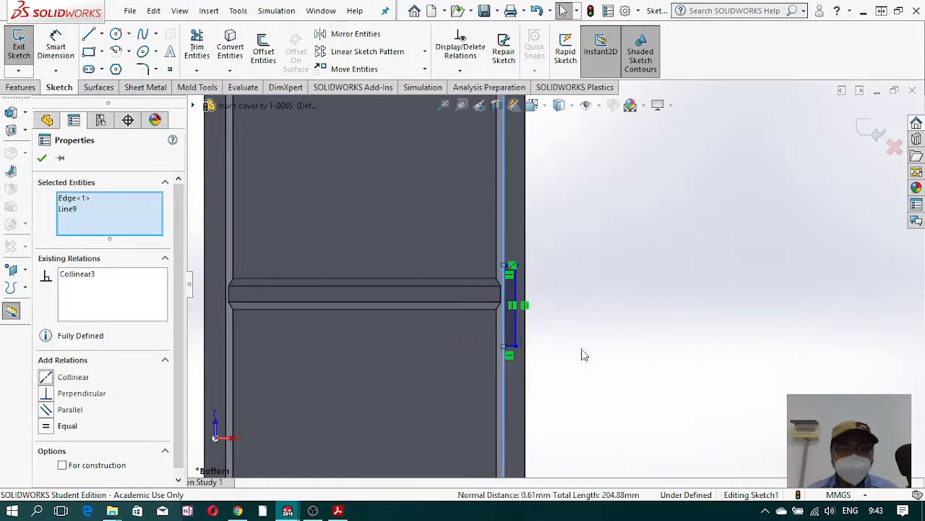
left_click(600, 342)
left_click(516, 290)
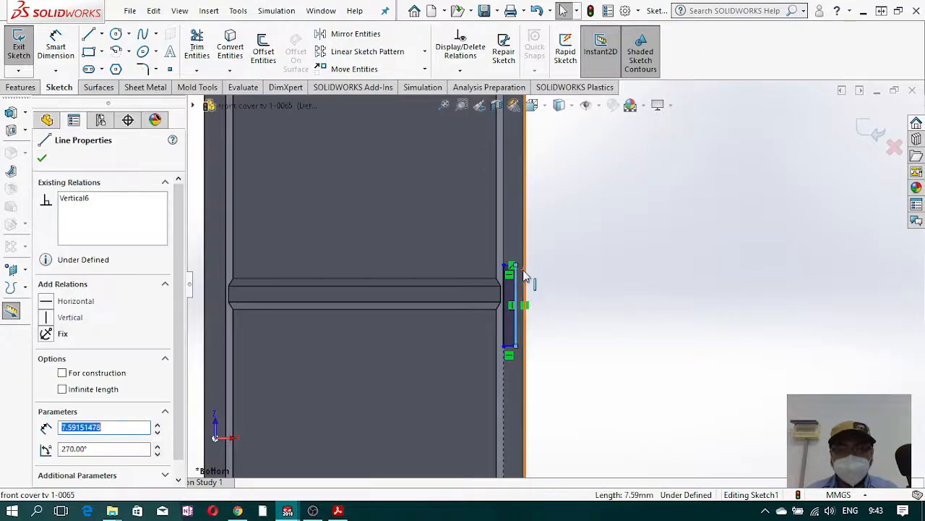
left_click(522, 289, "ctrl")
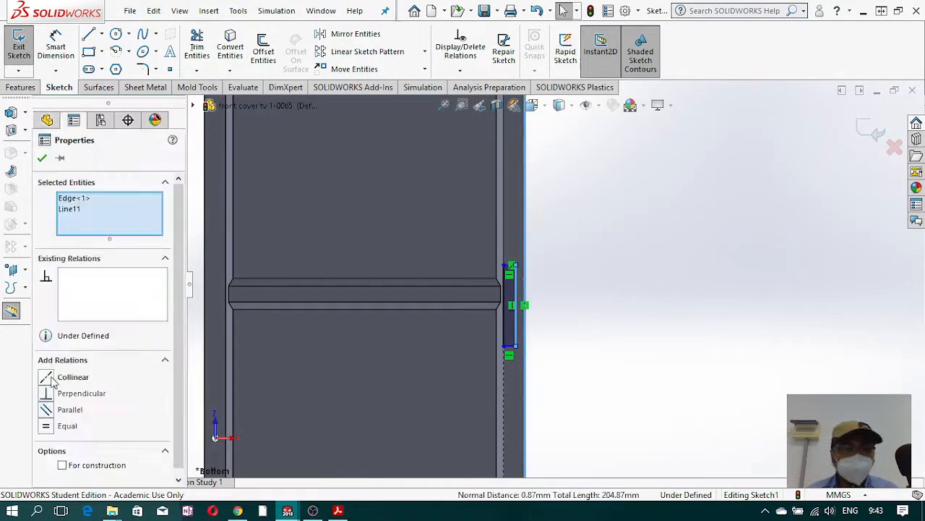
left_click(63, 376)
left_click(580, 320)
Step: Dimension the second rectangle's upper side 5 mm from the side rib's end midpoint and set the rectangle's length to 10 mm
scroll(527, 291, "up", 2)
scroll(526, 292, "up", 1)
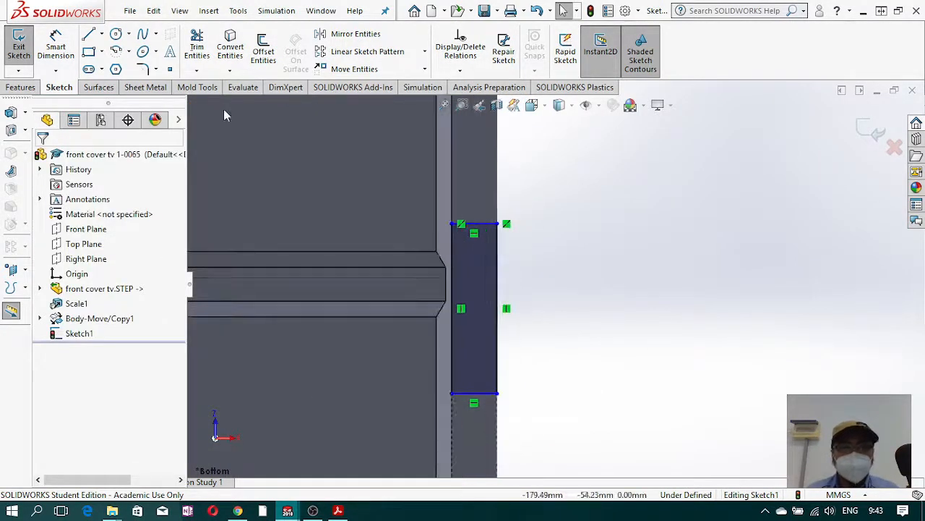
left_click(56, 47)
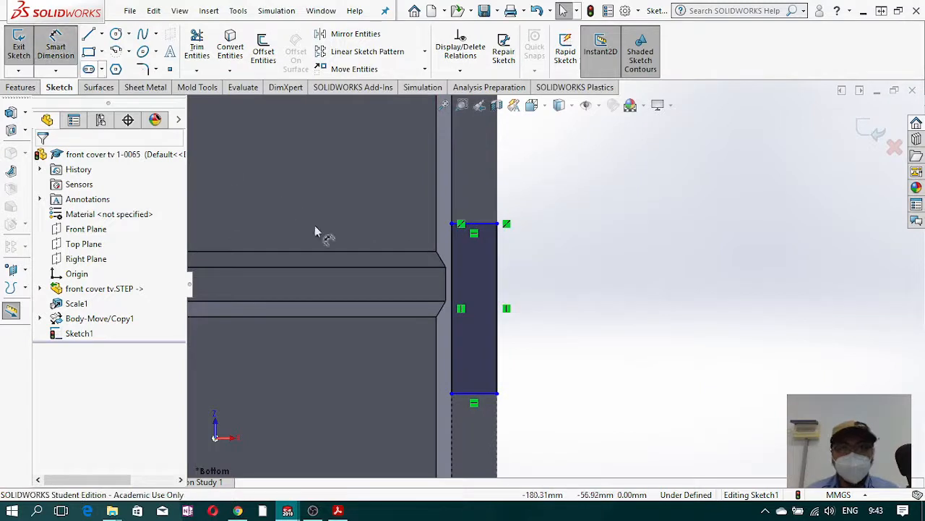
left_click(447, 286)
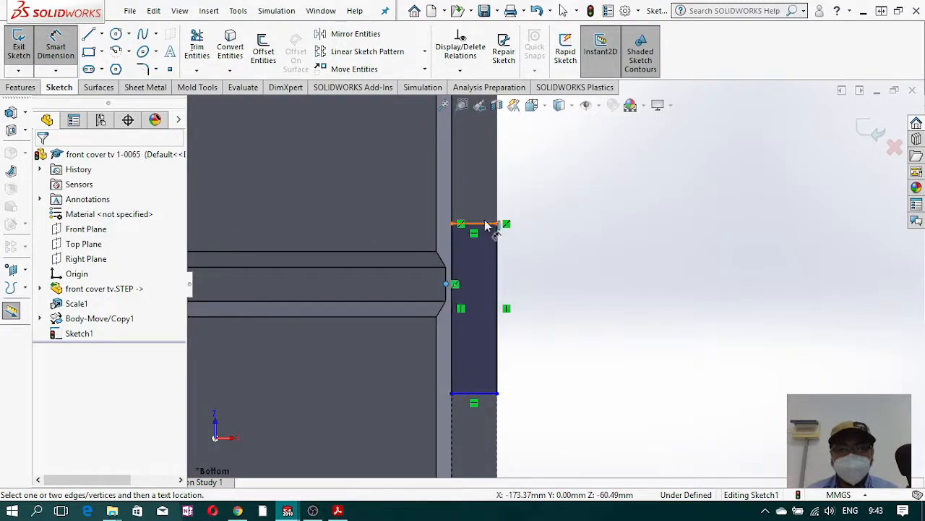
left_click(553, 249)
left_click(578, 265)
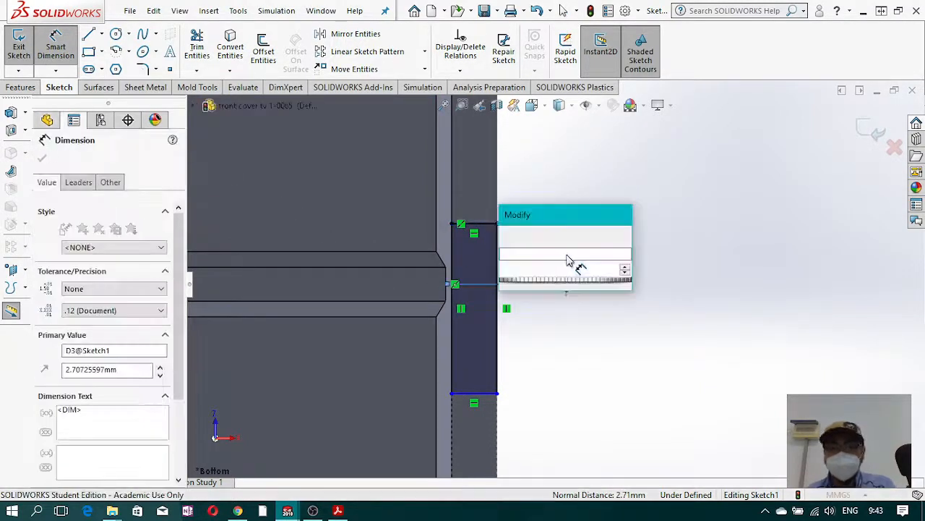
key("Return")
left_click(498, 318)
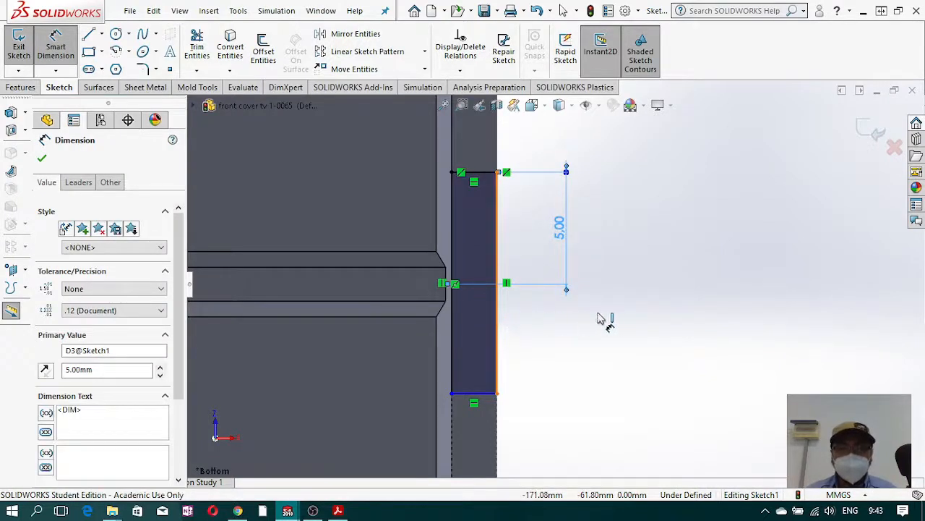
left_click(619, 319)
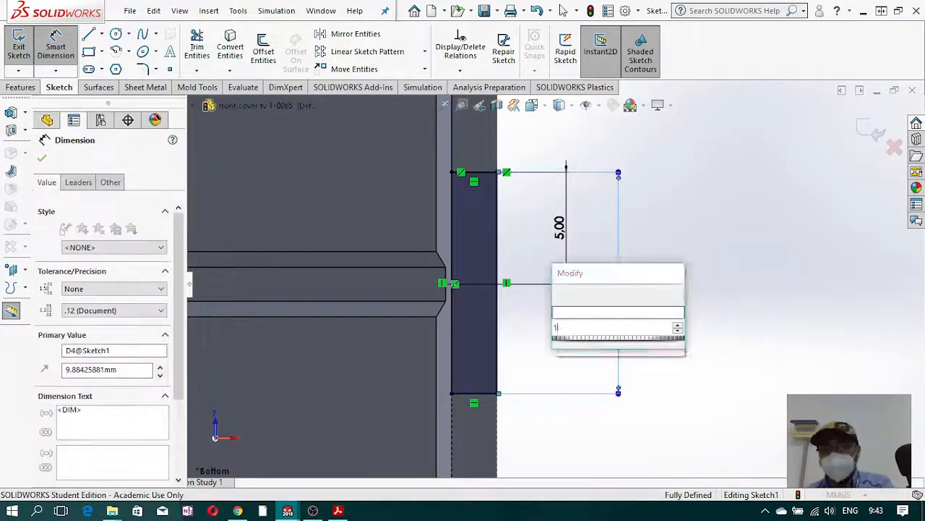
key("Return")
Step: Sketch a third corner rectangle about 2 mm high between the edges of the opening's lower rim, spanning the end of the left vertical rib
scroll(606, 358, "up", 5)
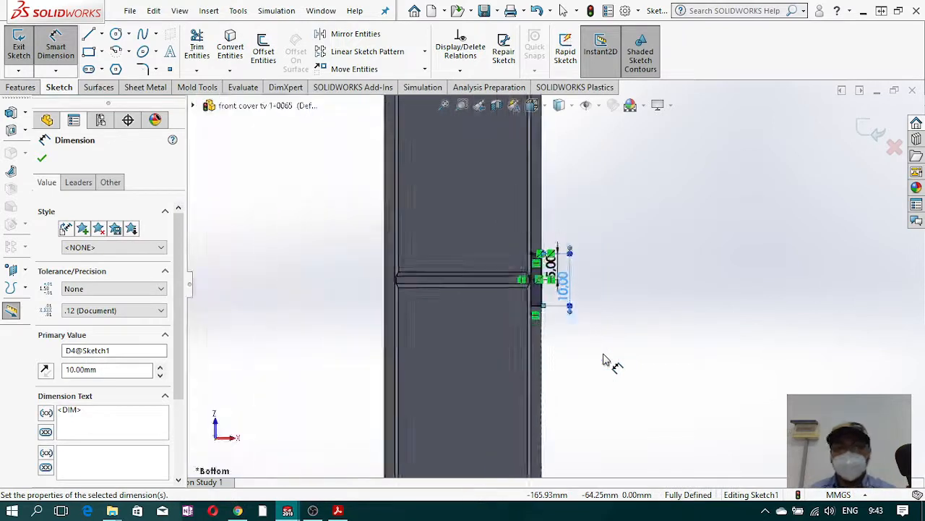
scroll(606, 365, "down", 5)
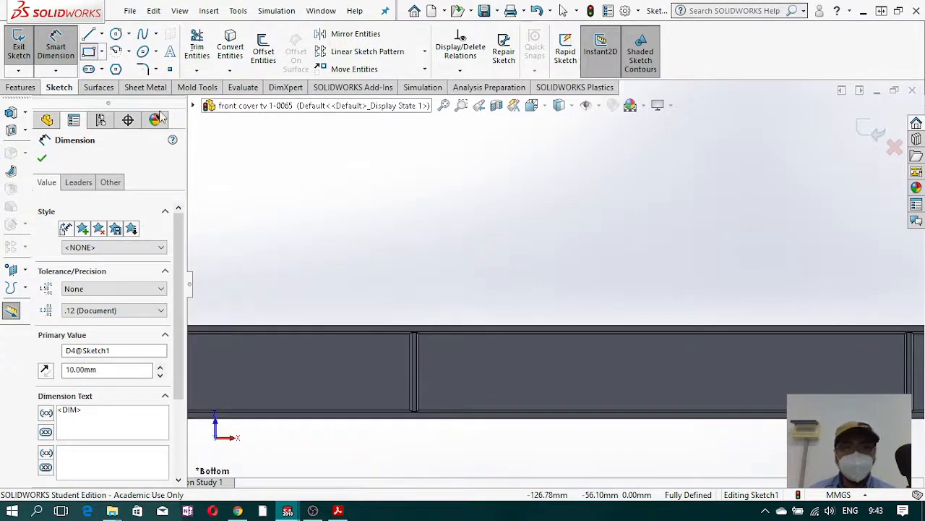
left_click(89, 51)
scroll(426, 340, "down", 2)
left_click(430, 311)
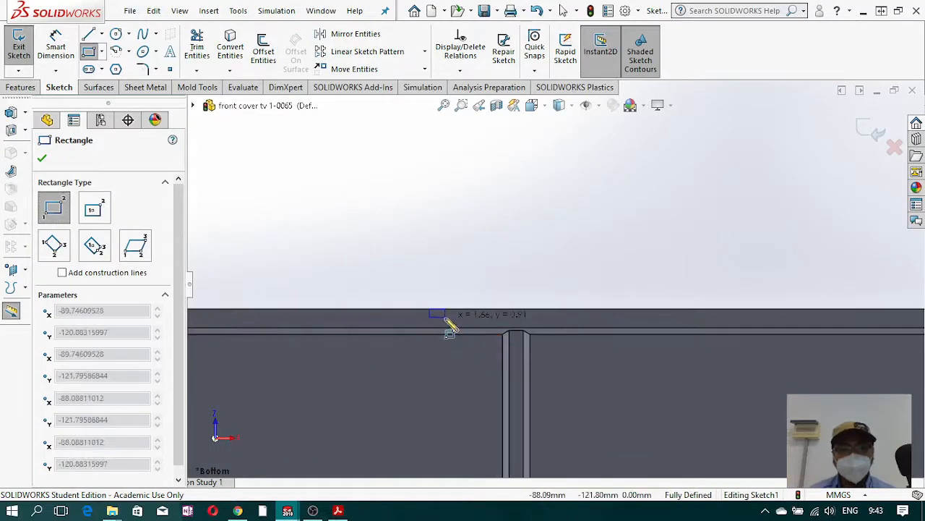
left_click(586, 327)
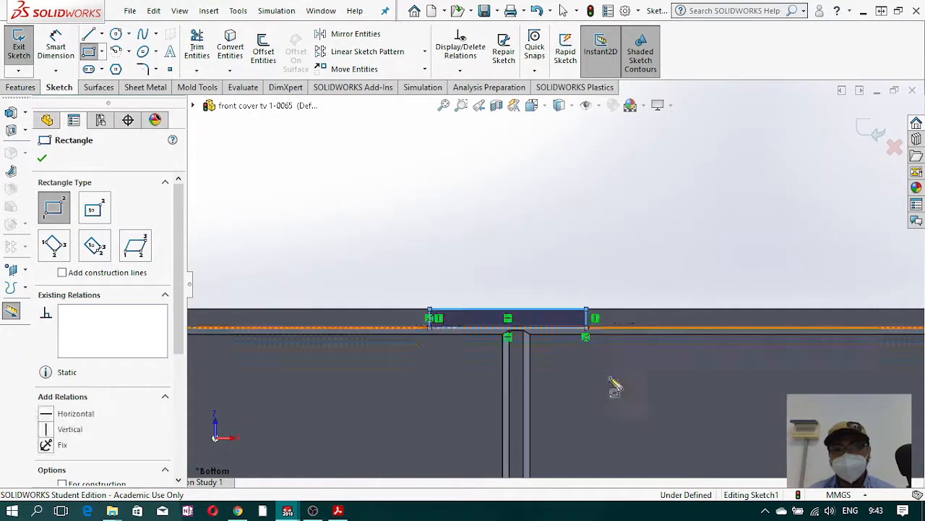
Step: Dimension the third rectangle's right side 5 mm from the rib's end midpoint and set the rectangle's length to 10 mm
left_click(56, 47)
scroll(513, 333, "down", 2)
scroll(510, 331, "down", 1)
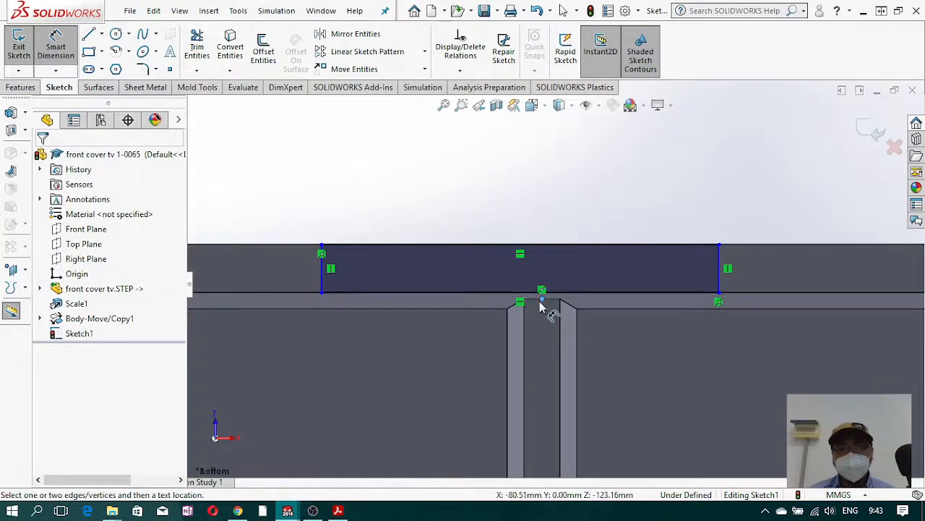
left_click(718, 269)
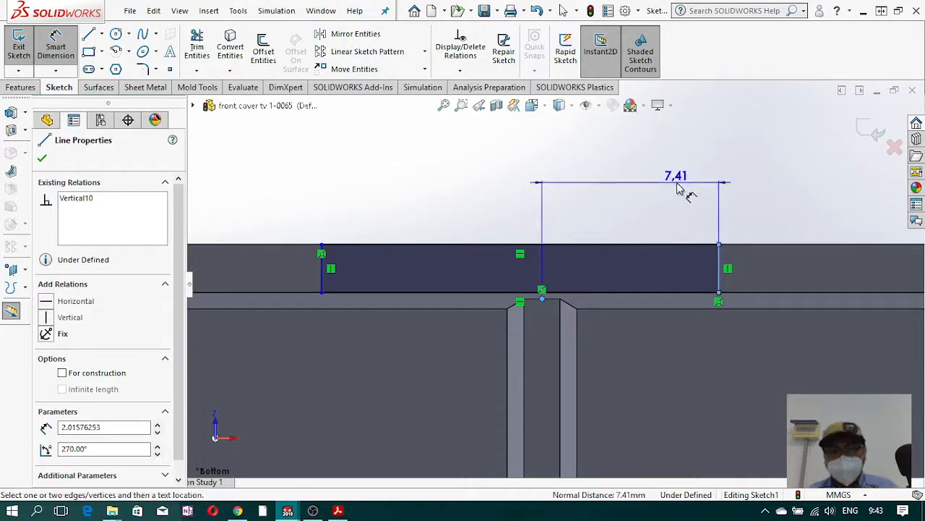
left_click(680, 189)
type("5")
key("Return")
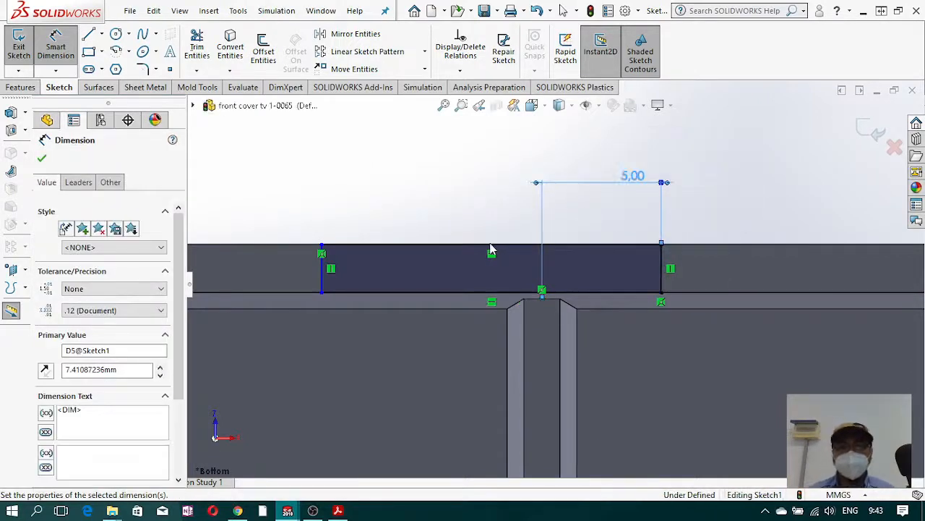
left_click(531, 178)
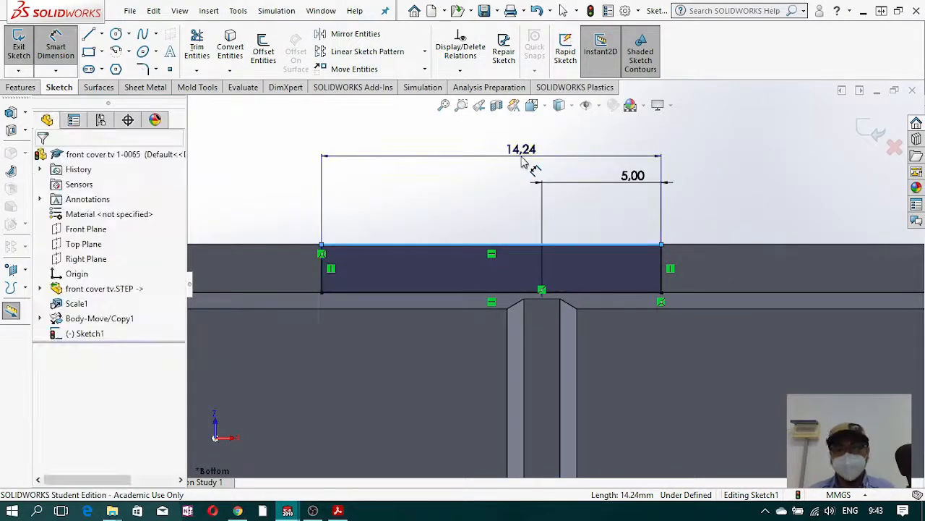
left_click(524, 163)
type("10")
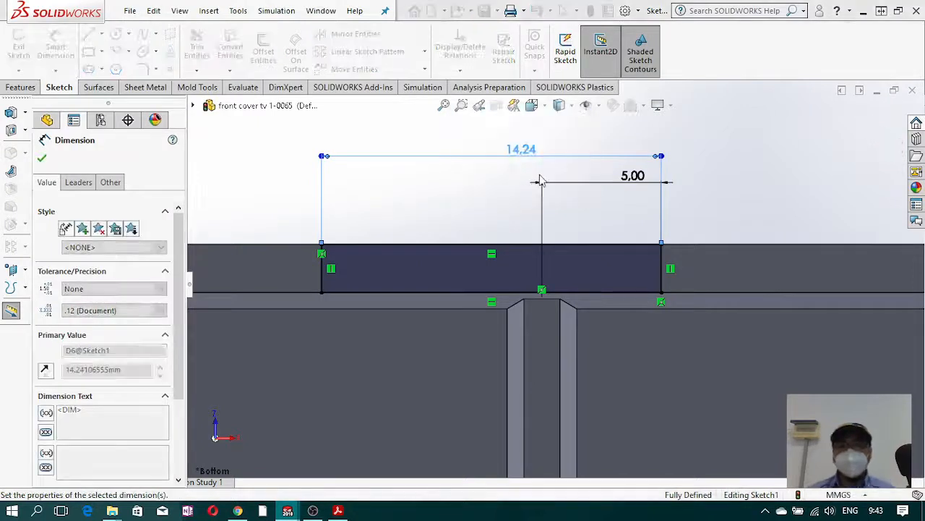
key("Return")
Step: Draw a vertical centerline from the origin downward, ending just short of the opening's lower rim
scroll(615, 293, "up", 8)
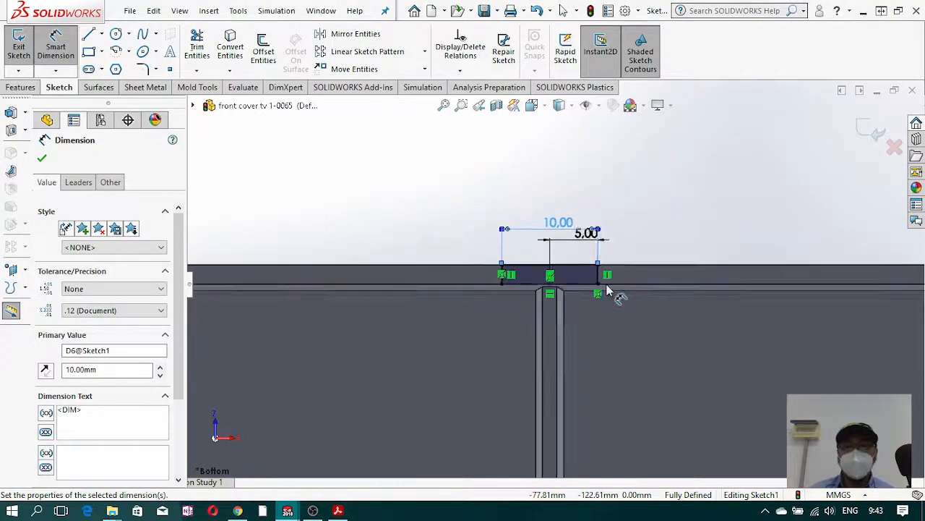
scroll(604, 285, "up", 6)
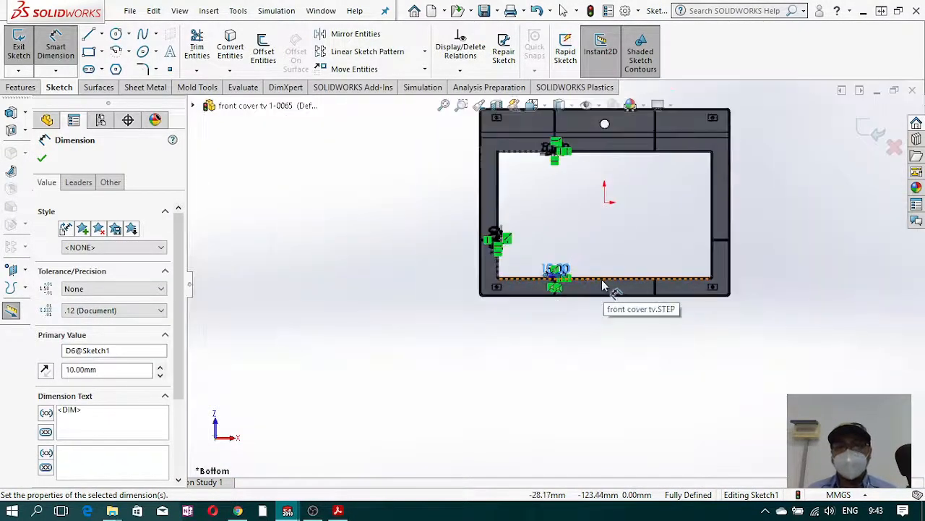
key("f")
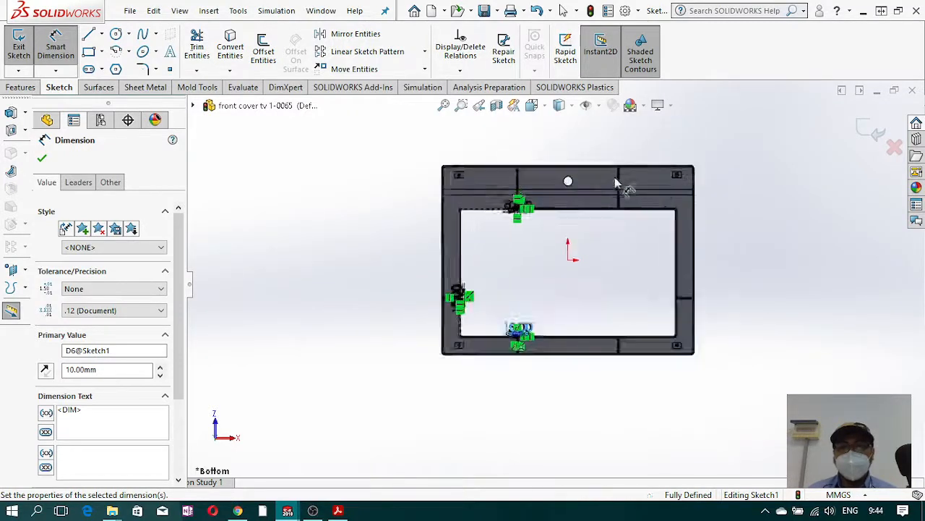
left_click(101, 34)
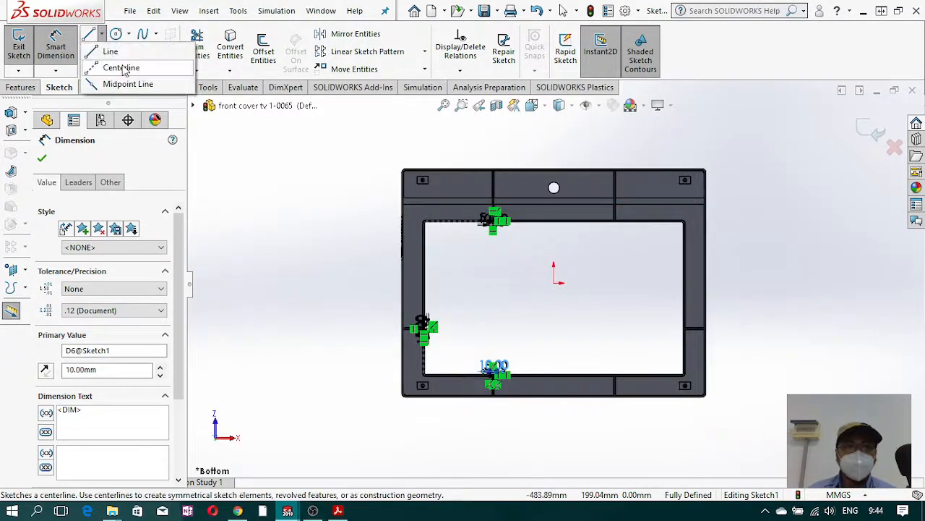
left_click(127, 66)
left_click(555, 285)
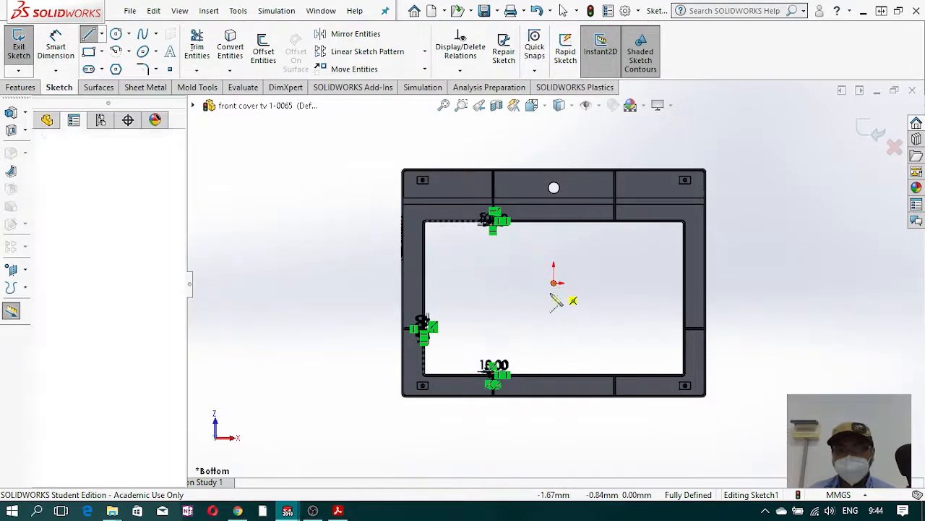
left_click(554, 361)
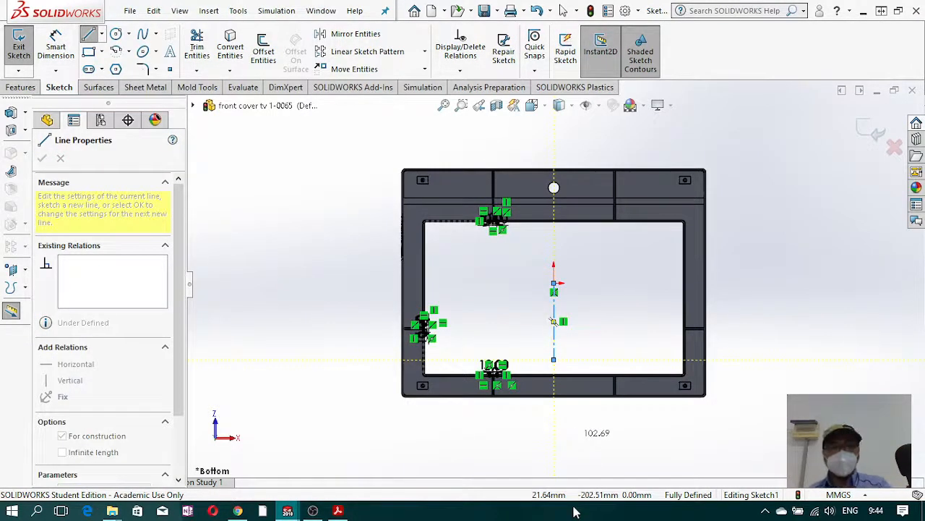
key("Escape")
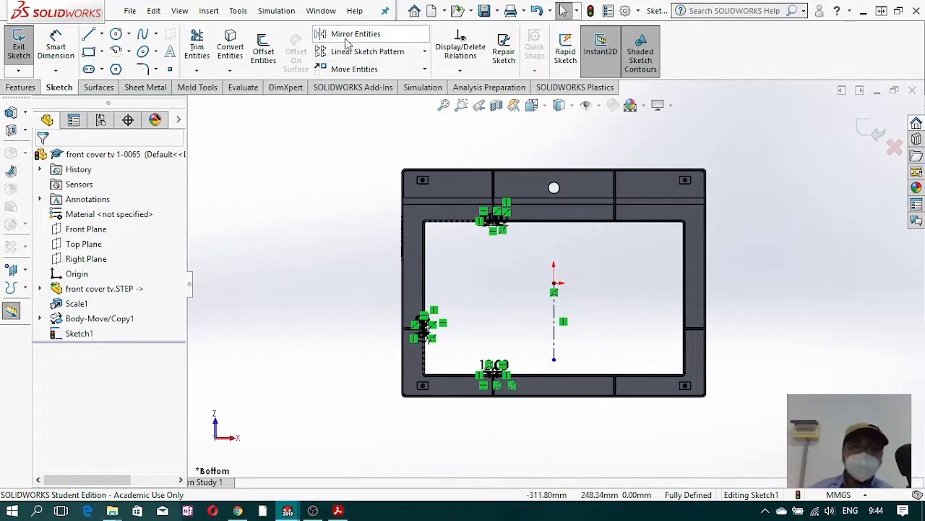
Step: Mirror all three rectangles about the vertical centerline to the other half of the cover, keeping the originals
left_click(347, 37)
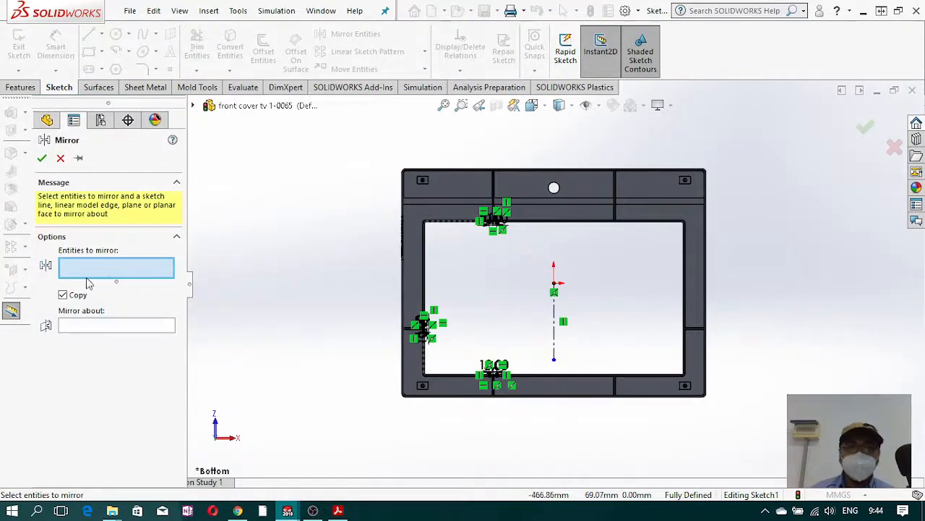
mouse_move(359, 191)
left_mouse_down()
mouse_move(531, 383)
mouse_move(533, 427)
left_mouse_up()
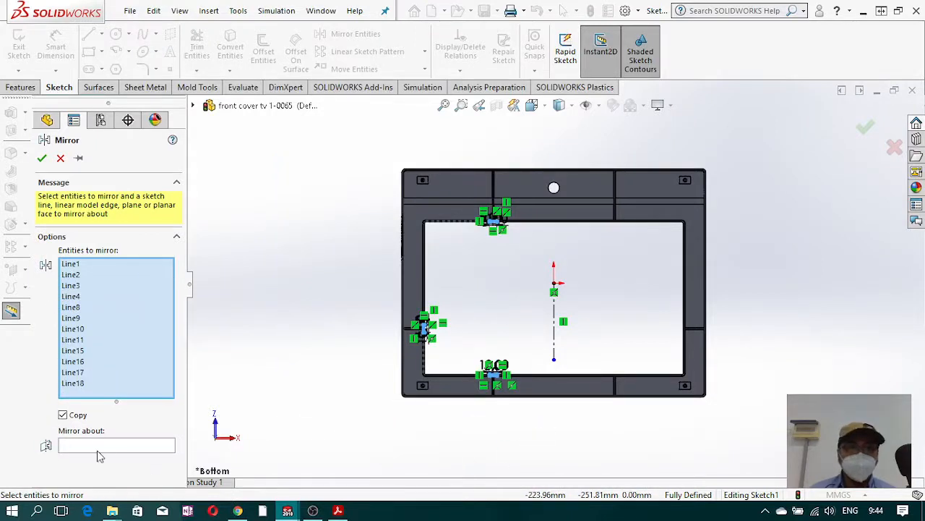
left_click(98, 447)
left_click(555, 315)
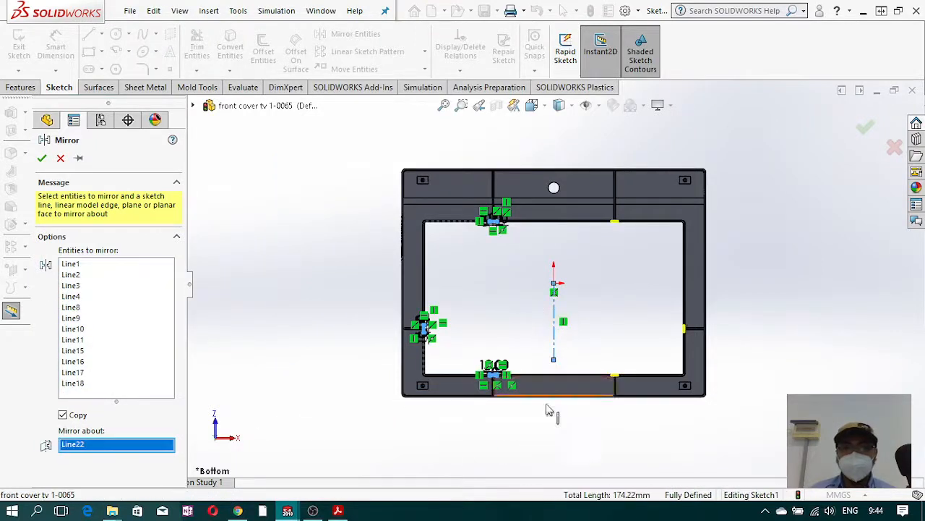
left_click(42, 160)
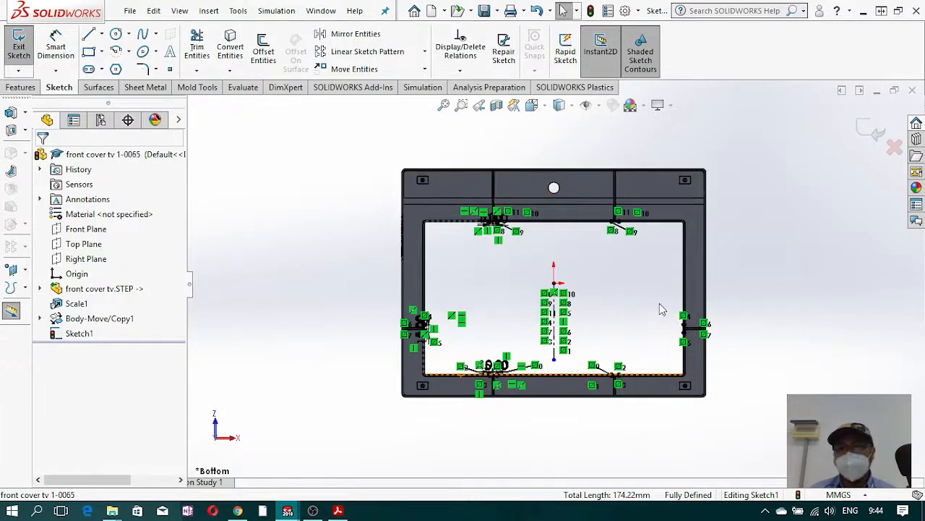
scroll(660, 302, "down", 3)
scroll(626, 357, "up", 3)
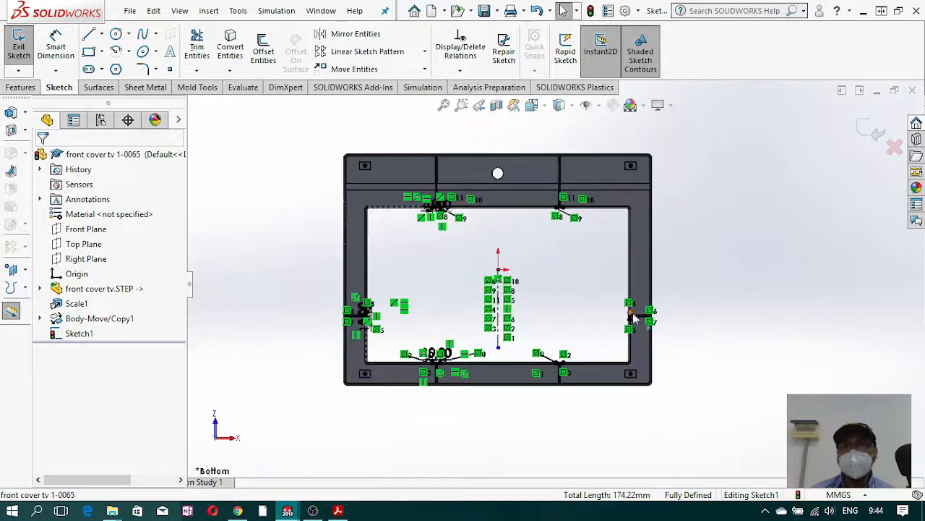
Step: Set up a blind boss extrusion of the six rectangles with a depth of 20 mm, merged with the cover
left_click(19, 87)
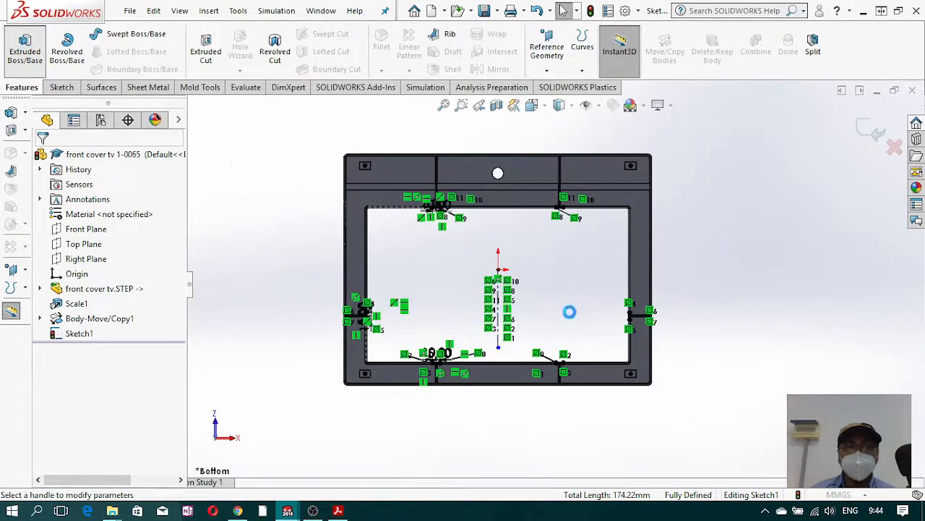
middle_click_drag(551, 339, 575, 168)
scroll(542, 253, "up", 1)
scroll(434, 269, "down", 3)
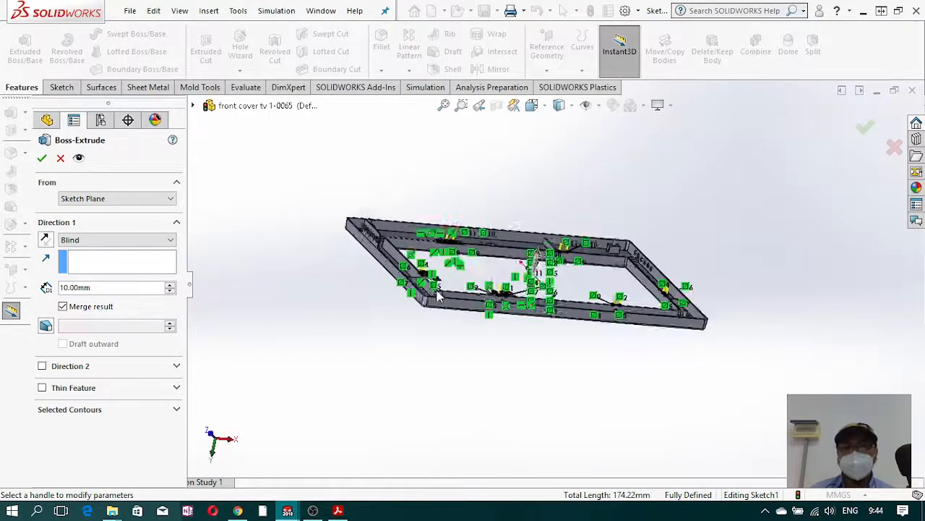
left_click(115, 289)
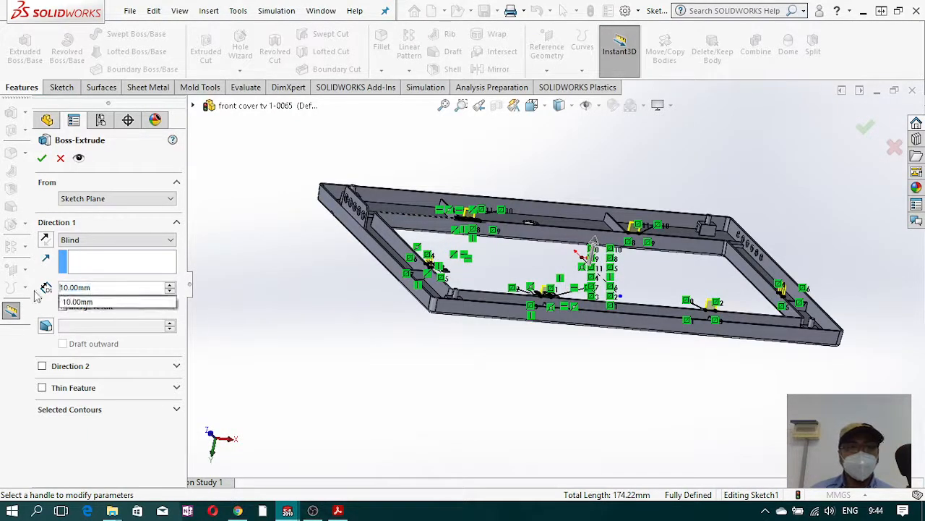
type("20")
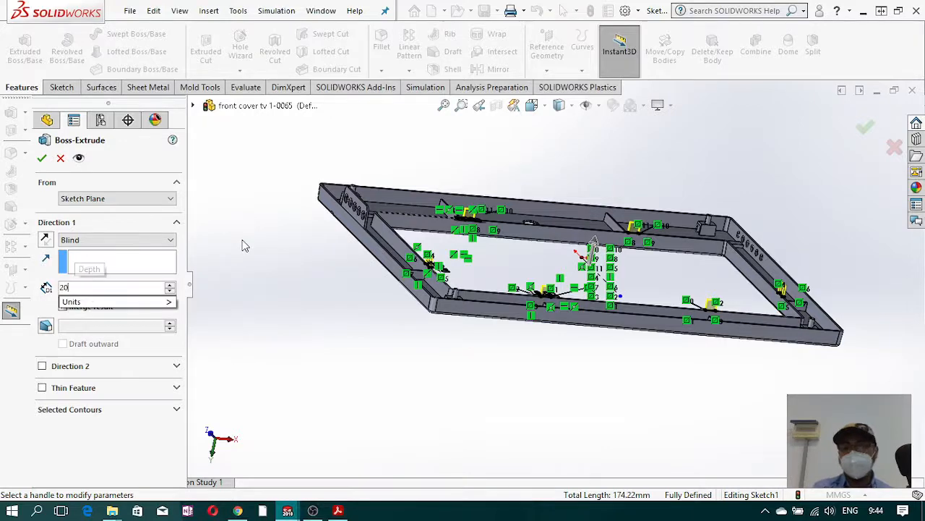
key("Return")
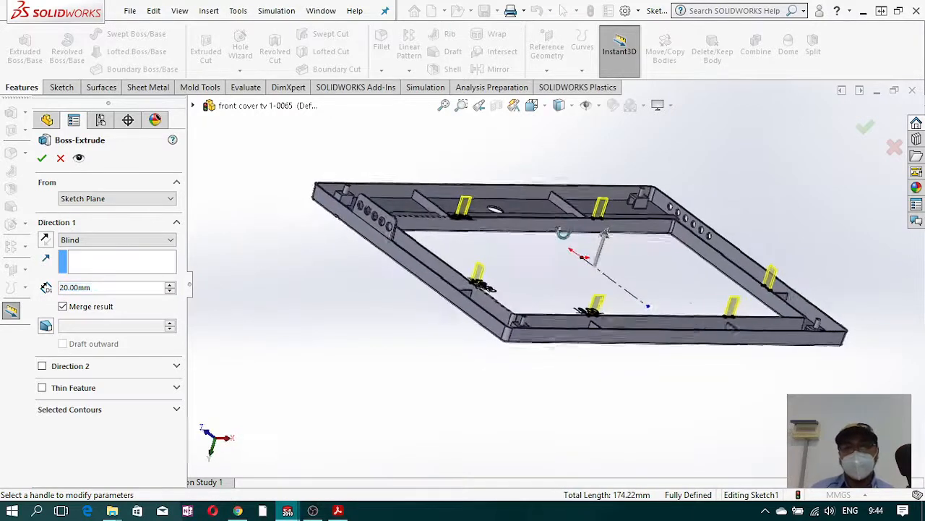
Step: Apply a 1° inward draft to the 20 mm extrusion of the six tabs and finish the feature
scroll(475, 223, "down", 4)
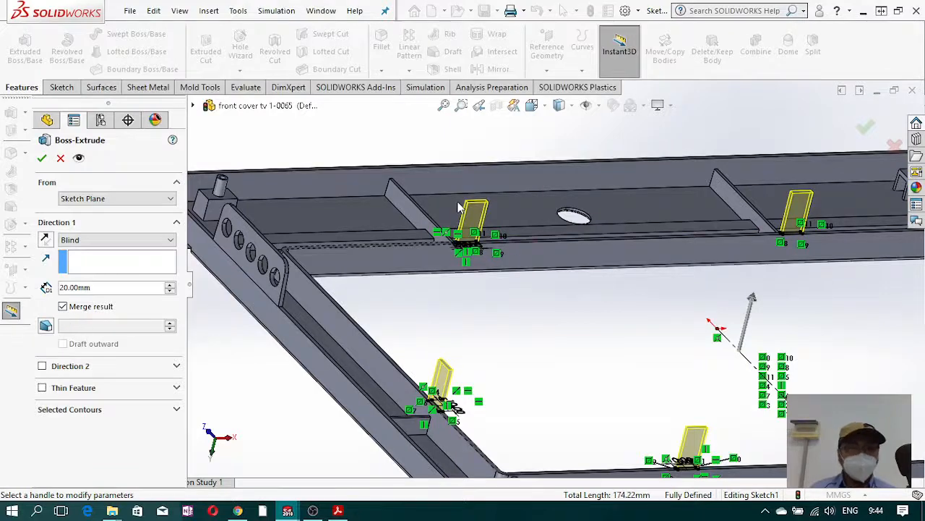
mouse_move(578, 327)
middle_mouse_down()
mouse_move(556, 317)
mouse_move(576, 316)
middle_mouse_up()
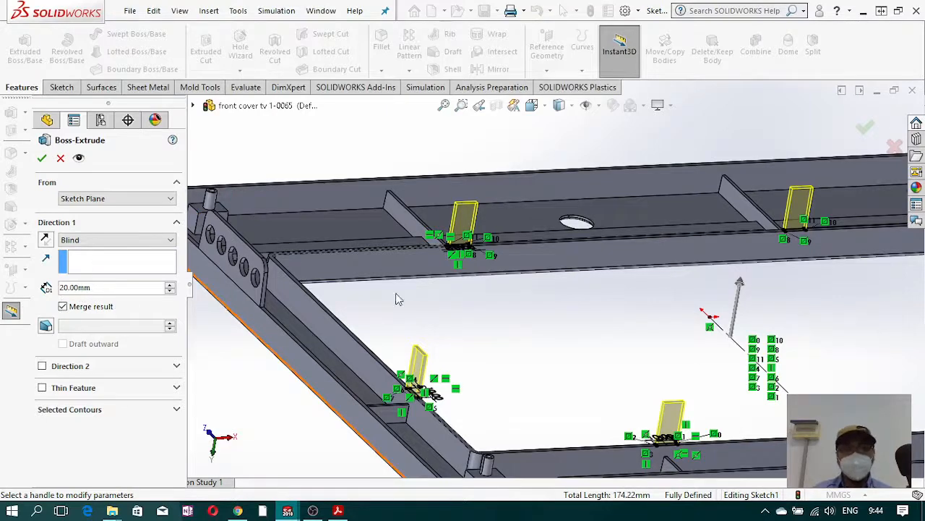
left_click(45, 326)
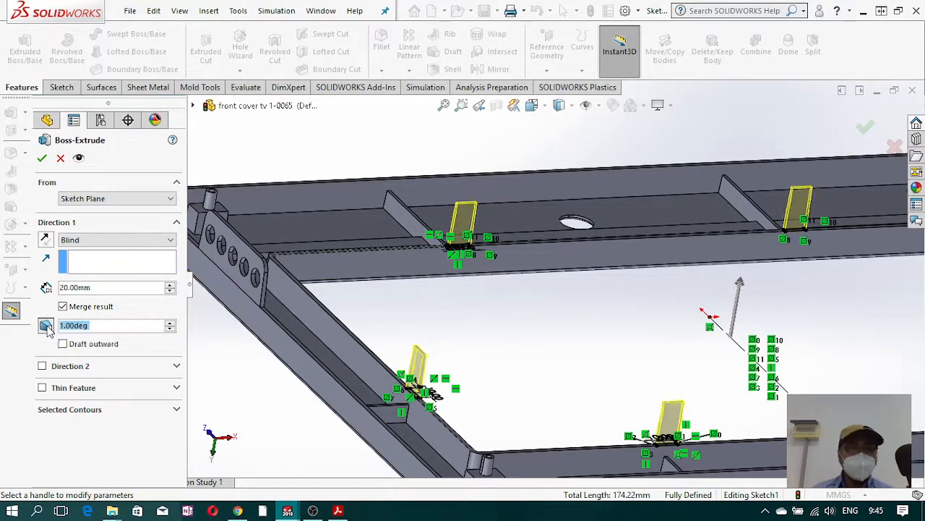
scroll(482, 213, "down", 8)
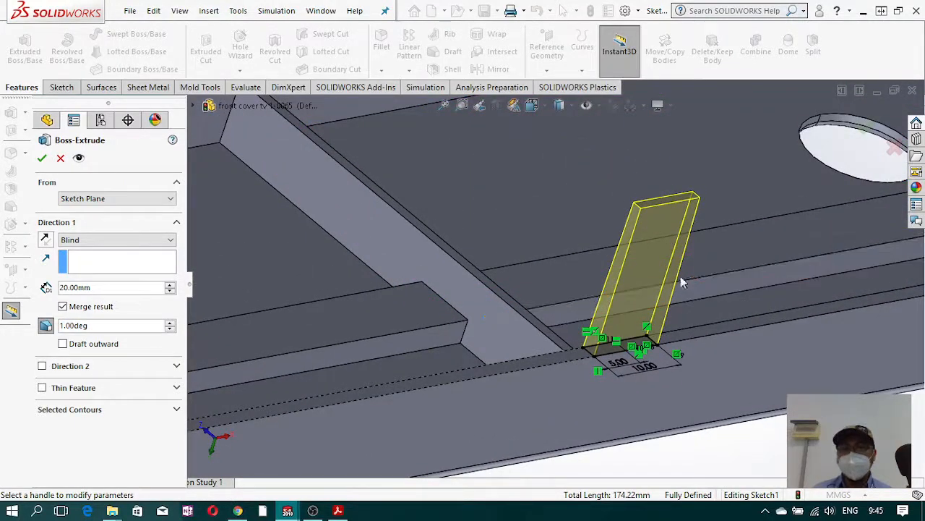
middle_click_drag(661, 225, 645, 223)
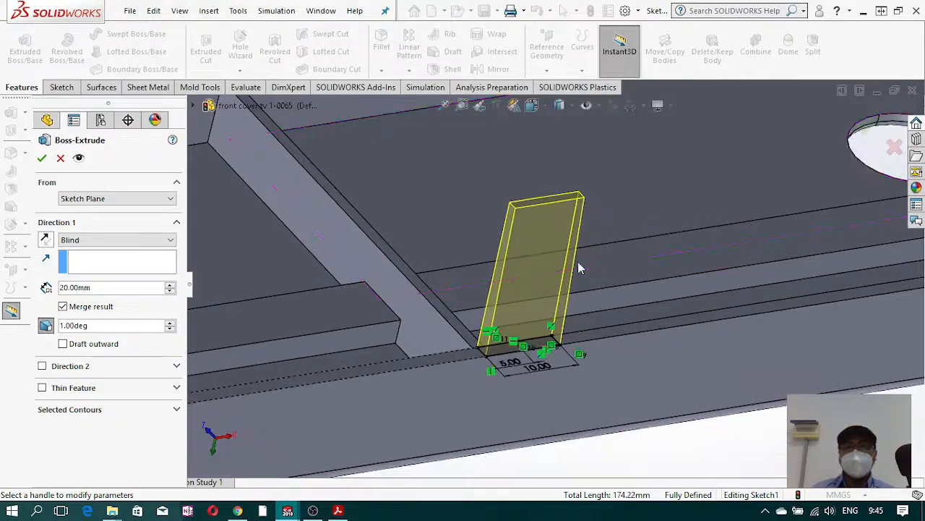
scroll(532, 341, "up", 1)
mouse_move(533, 341)
middle_mouse_down()
mouse_move(500, 333)
mouse_move(414, 387)
mouse_move(439, 385)
mouse_move(445, 372)
middle_mouse_up()
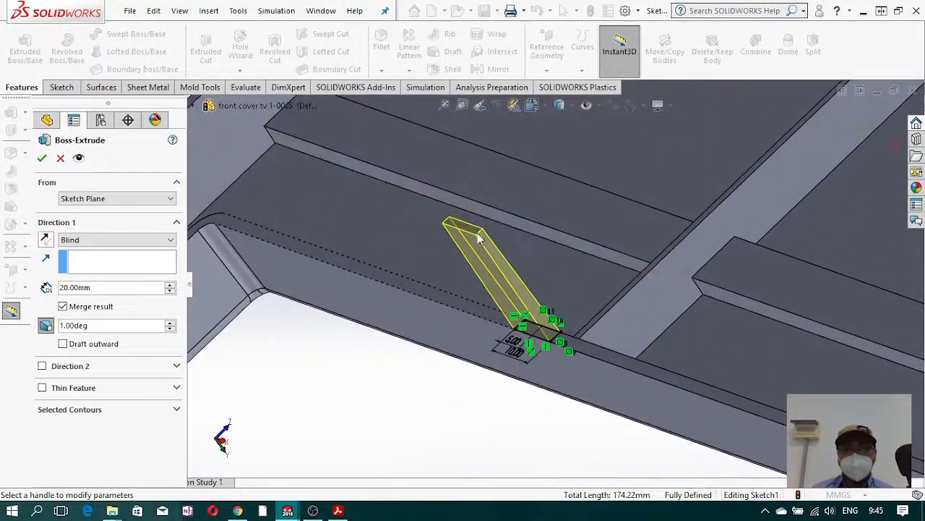
scroll(572, 351, "up", 6)
middle_click_drag(572, 351, 641, 304)
scroll(603, 429, "up", 3)
middle_click_drag(601, 432, 617, 415)
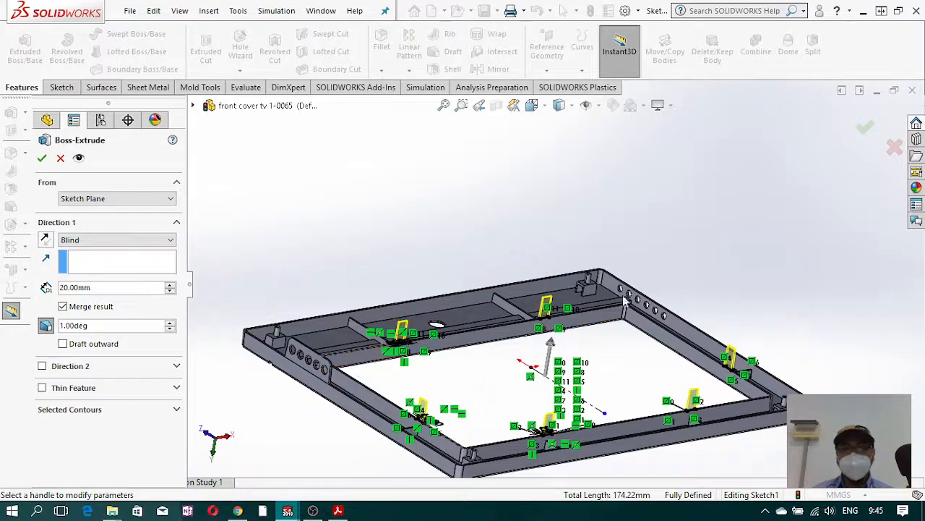
left_click(43, 159)
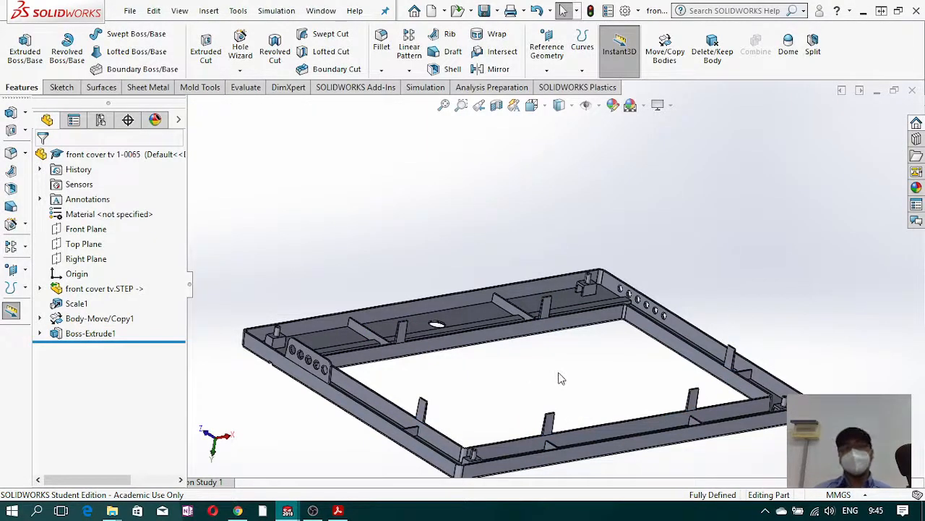
Step: Examine the extruded tabs on the cover's rear rim and the tapered shape of the one near the oval hole
scroll(584, 361, "up", 2)
scroll(548, 369, "down", 1)
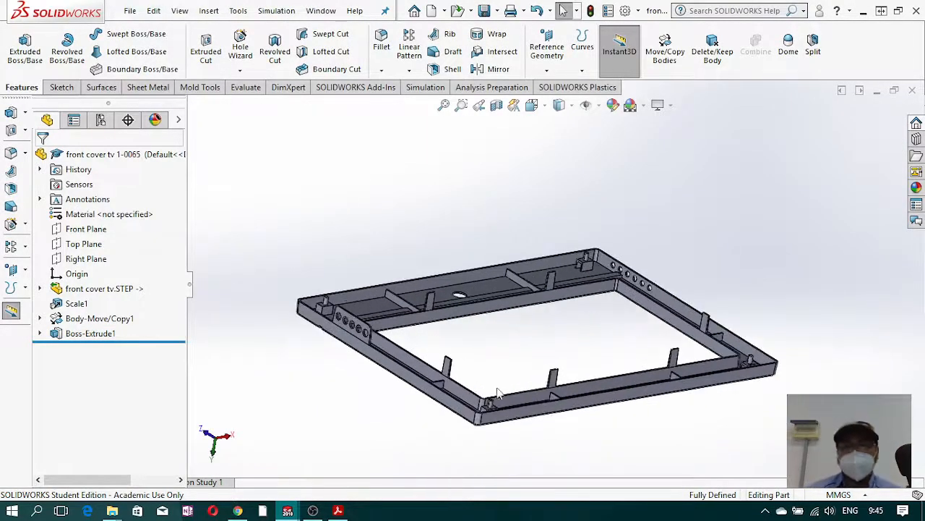
middle_click_drag(497, 391, 509, 353)
scroll(498, 368, "down", 3)
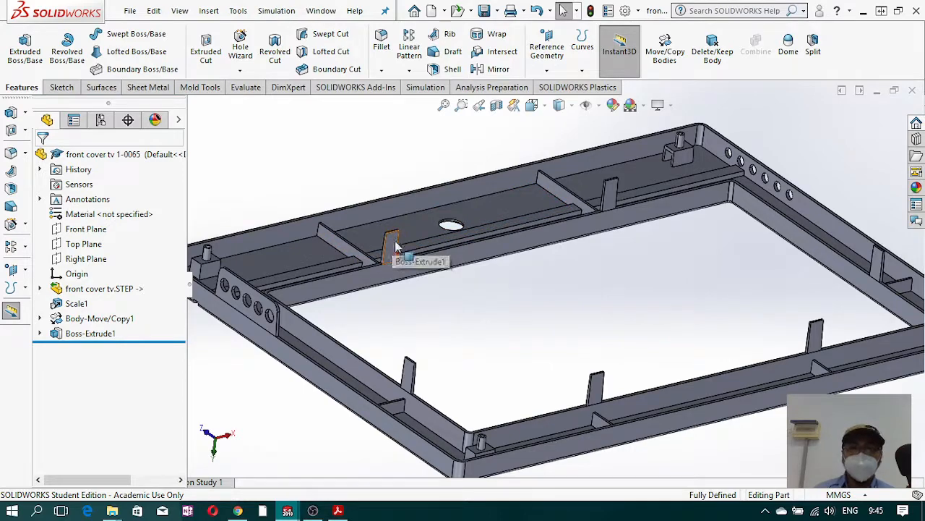
scroll(388, 228, "down", 1)
scroll(389, 225, "down", 2)
middle_click_drag(415, 310, 433, 244)
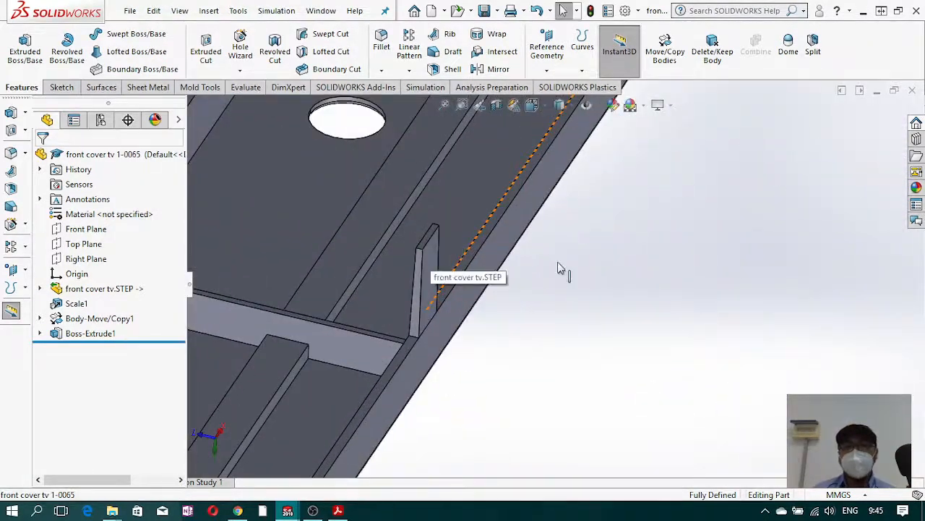
scroll(665, 315, "up", 5)
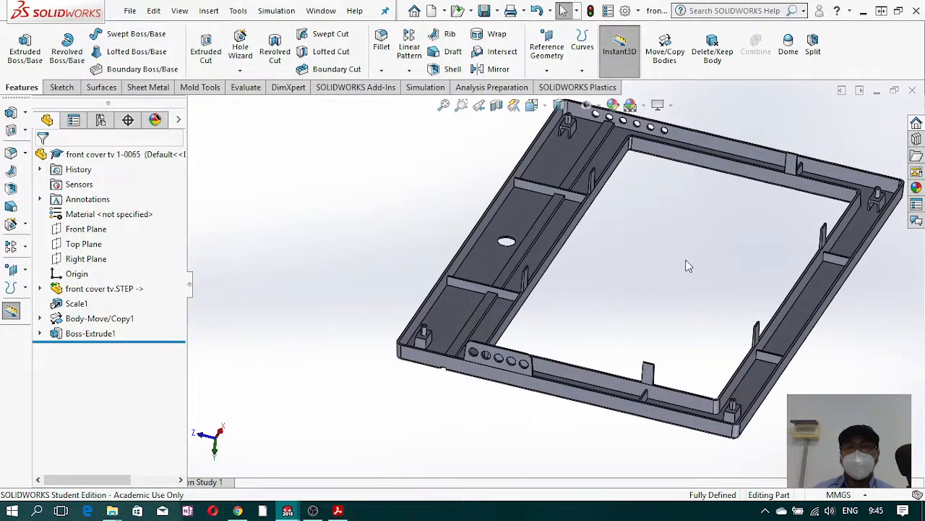
Step: Create a reference plane through the midpoint of the tab's top inner edge, perpendicular to that edge
middle_click_drag(731, 289, 582, 283)
scroll(583, 283, "down", 3)
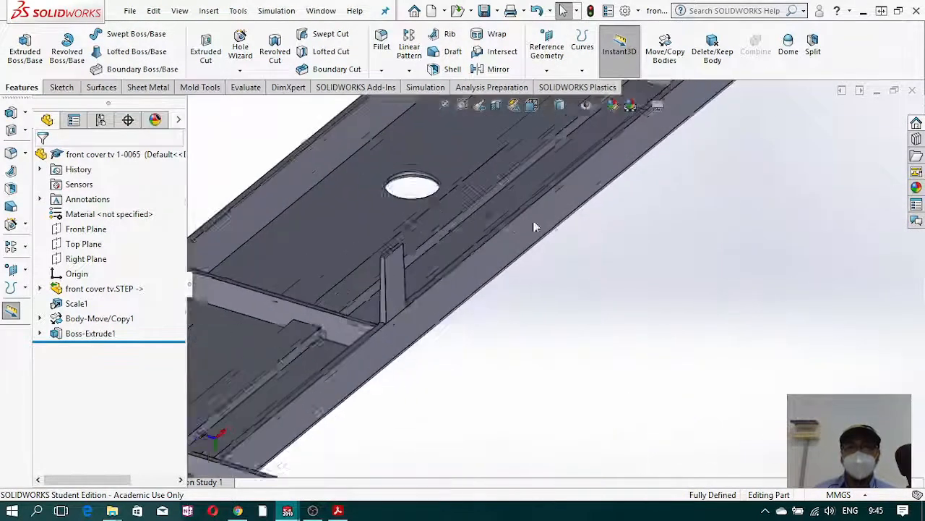
left_click(547, 50)
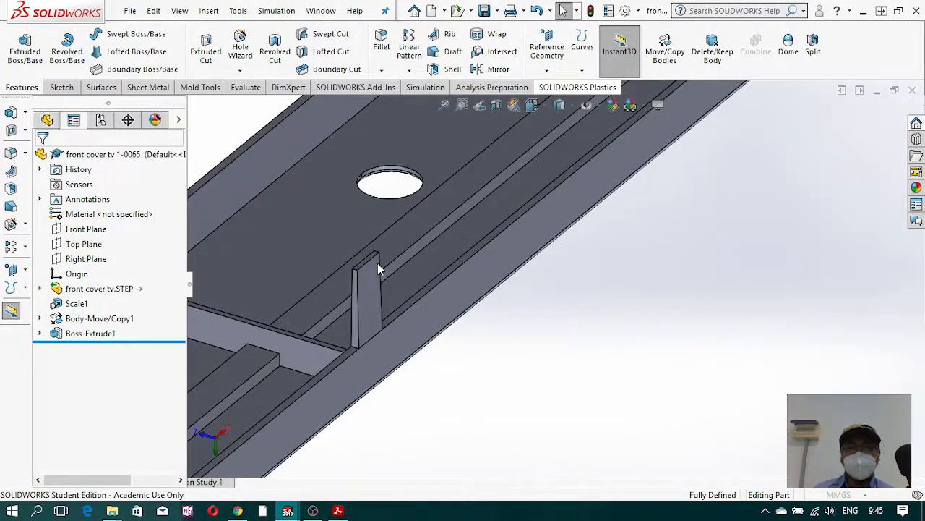
scroll(382, 267, "down", 1)
scroll(381, 268, "down", 4)
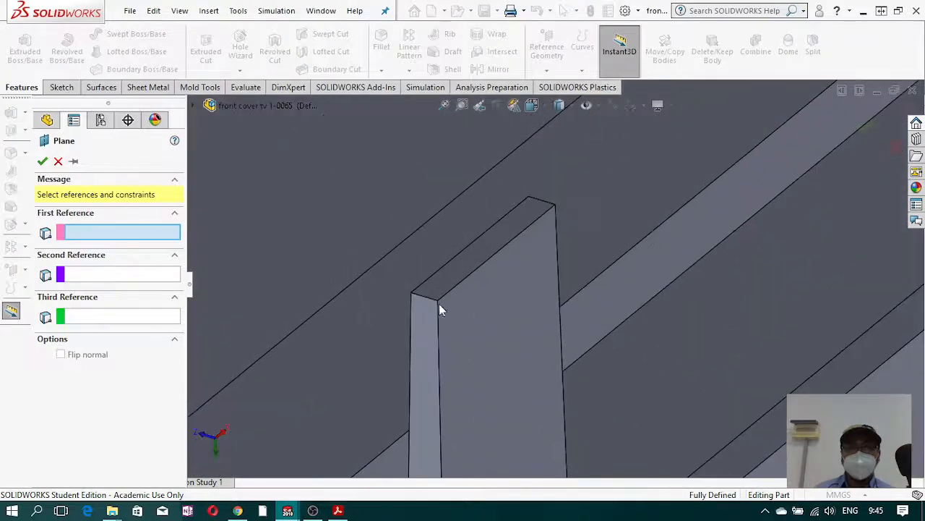
left_click(497, 253)
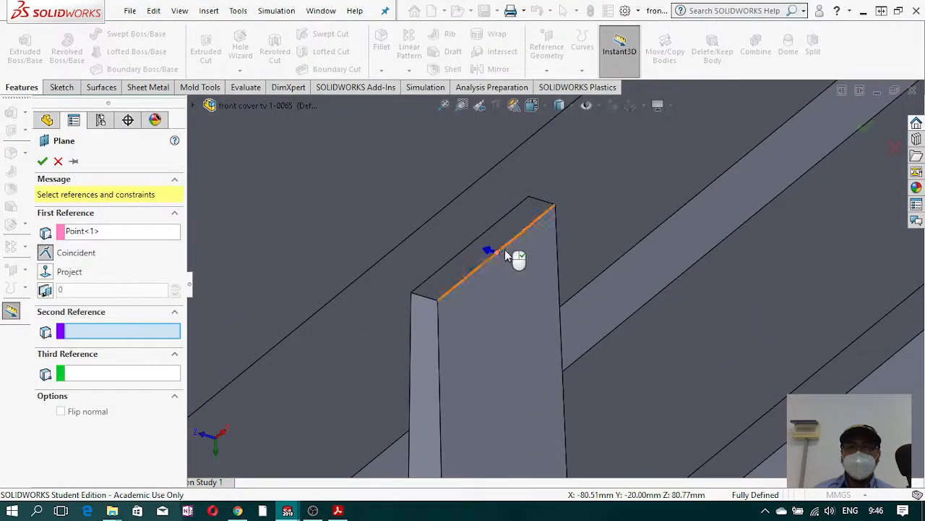
left_click(520, 237)
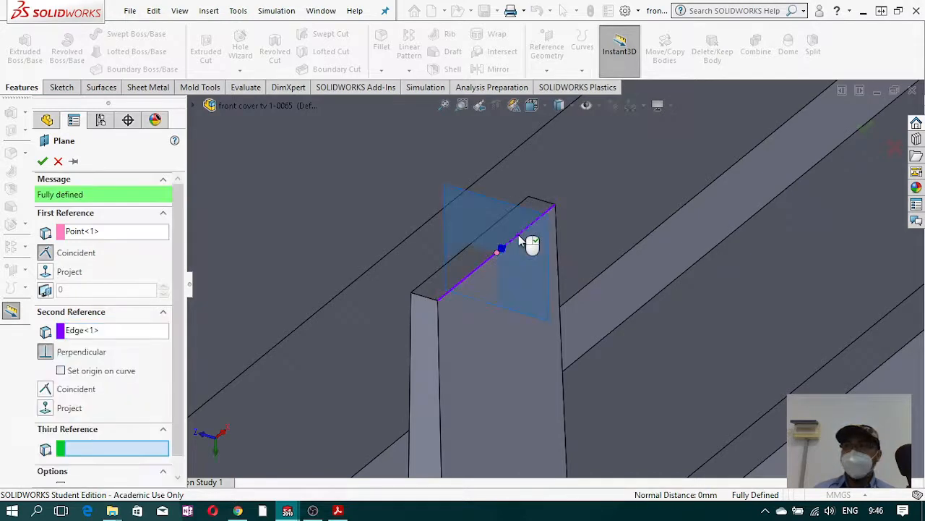
left_click(42, 162)
Step: Start a sketch on the new plane at the tab's tip and view it face-on
scroll(607, 341, "up", 5)
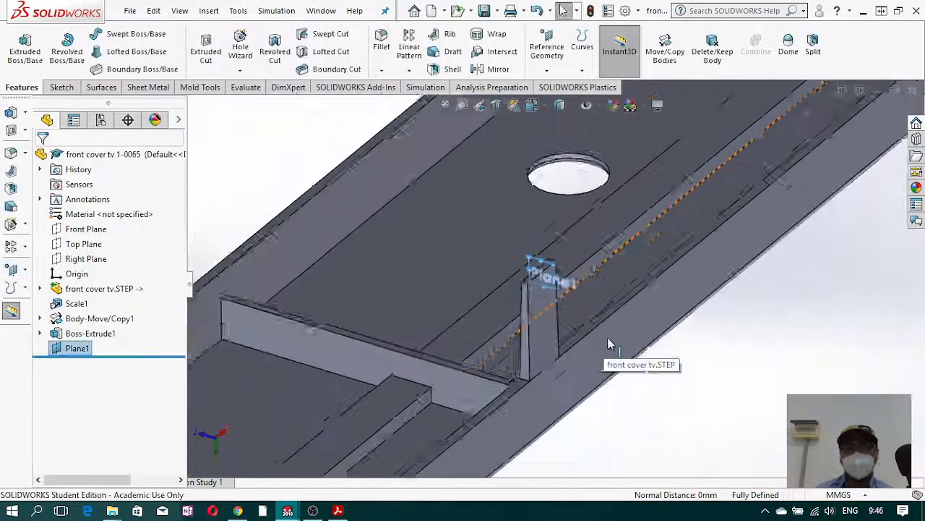
scroll(609, 345, "up", 3)
mouse_move(600, 368)
middle_mouse_down()
mouse_move(597, 324)
mouse_move(582, 342)
mouse_move(597, 360)
middle_mouse_up()
scroll(614, 275, "down", 6)
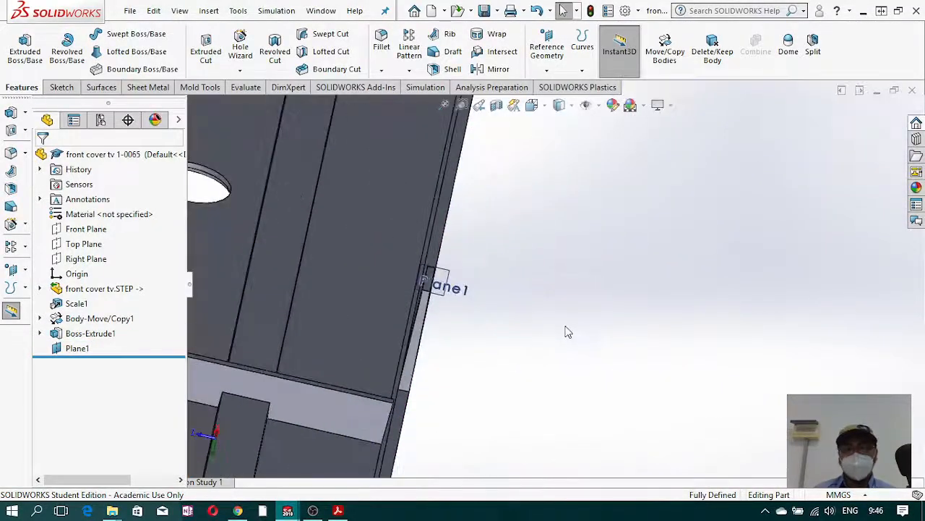
middle_click_drag(550, 330, 554, 303)
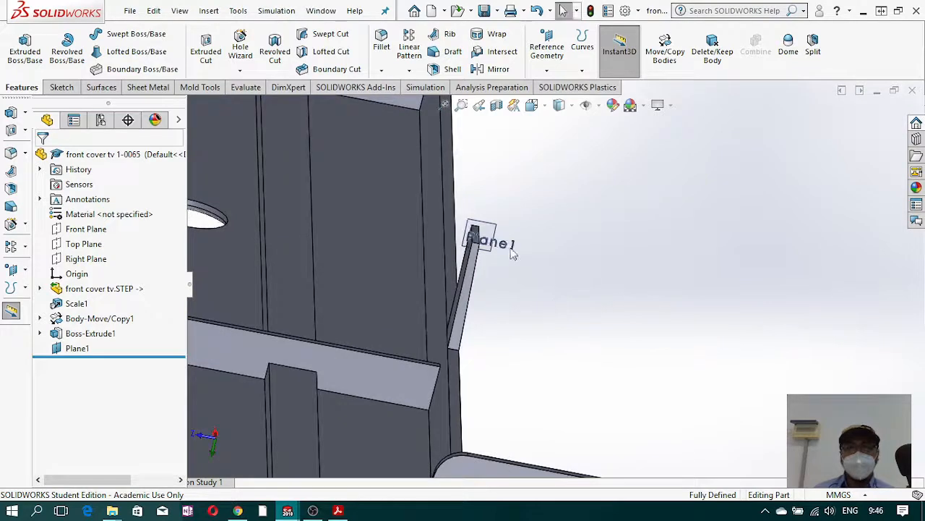
left_click(489, 231)
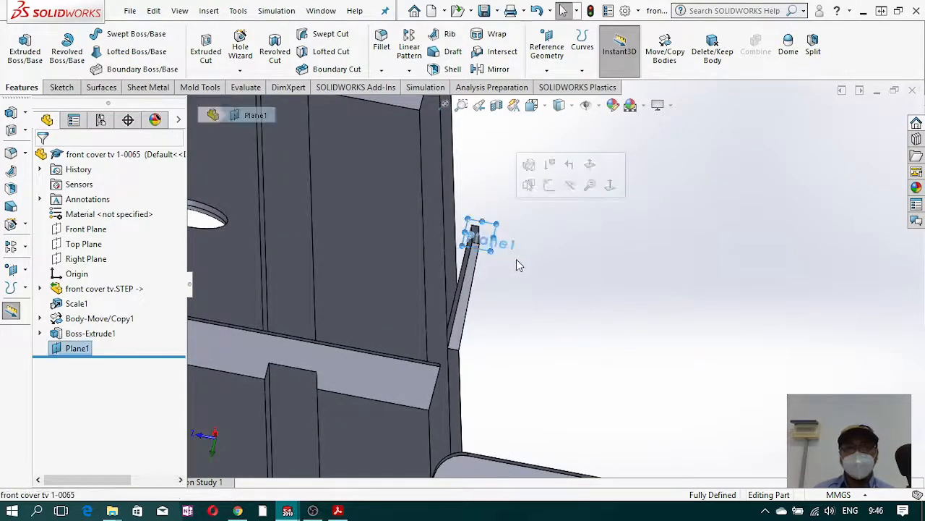
left_click(61, 87)
left_click(19, 44)
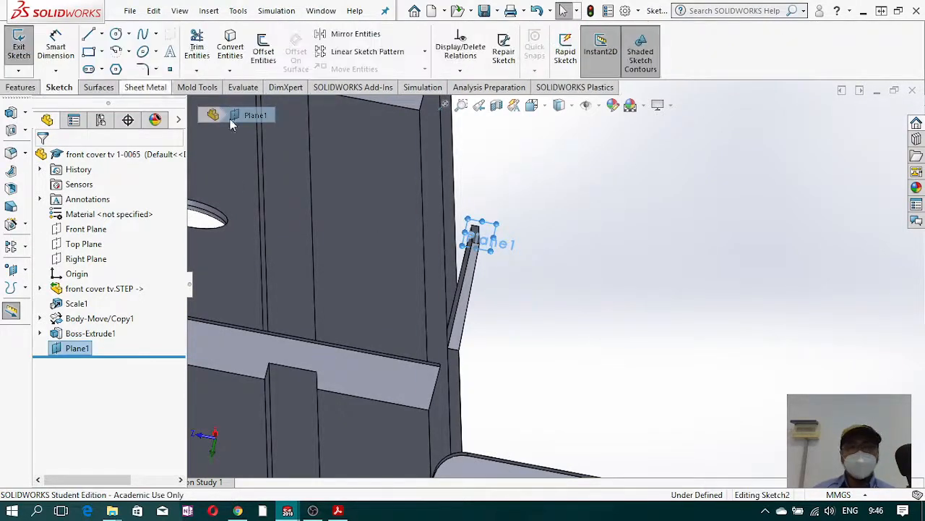
left_click(547, 105)
left_click(611, 181)
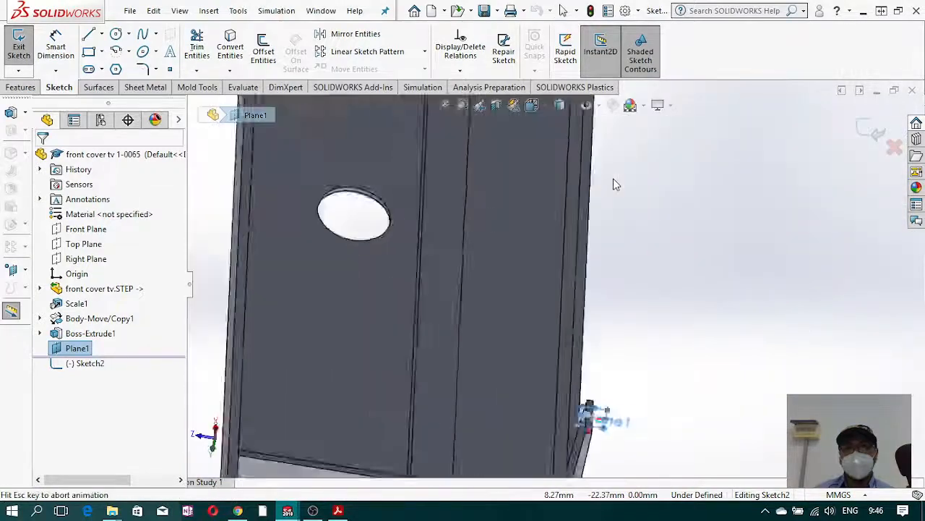
Step: Draw a centerpoint arc of about 22 mm radius and 80° from the tab's side edge near its tip to the rim's edge
scroll(488, 300, "down", 10)
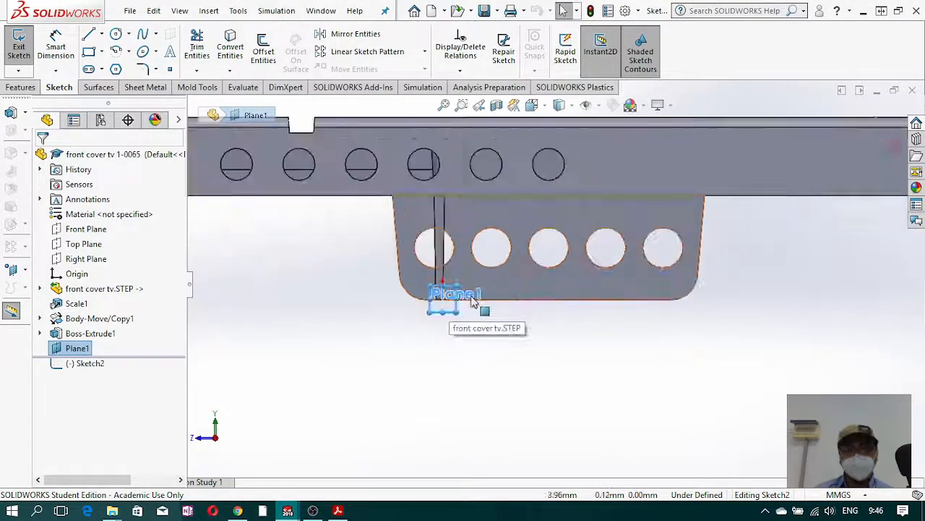
scroll(488, 298, "up", 10)
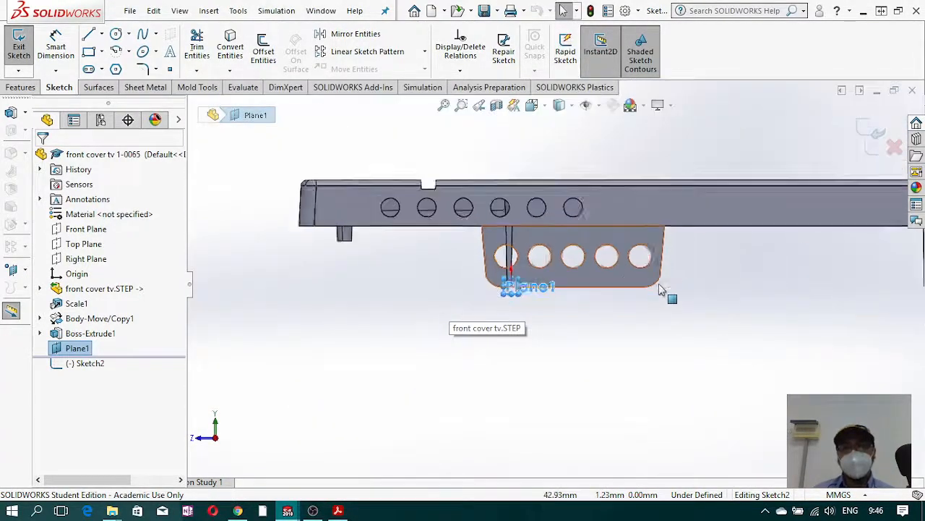
scroll(733, 302, "down", 8)
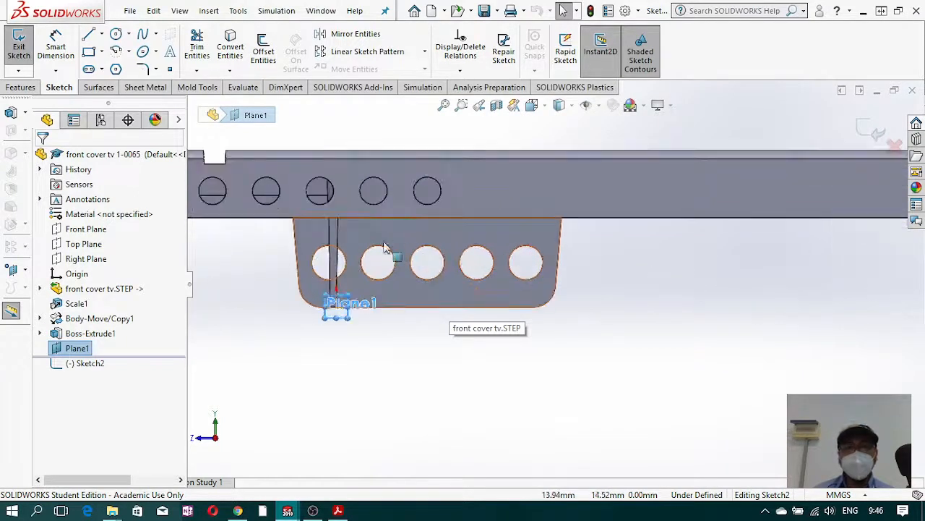
scroll(367, 218, "up", 4)
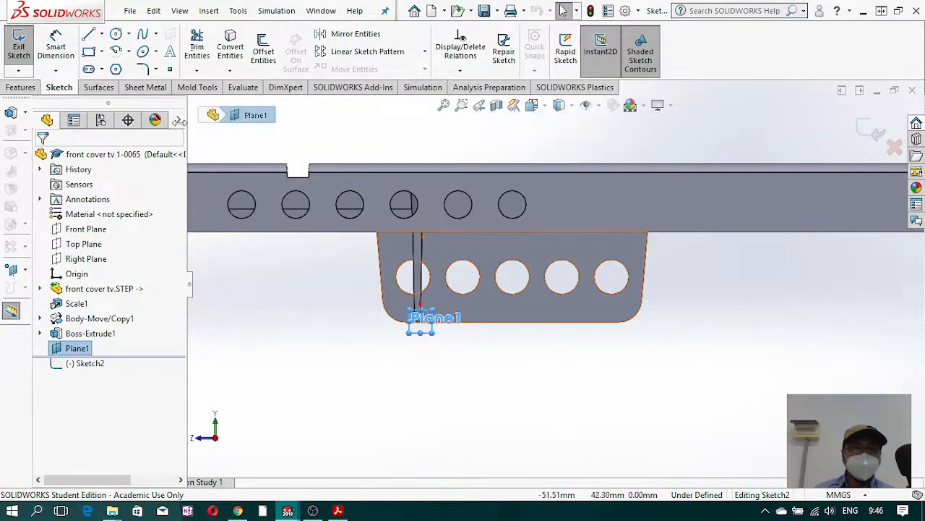
left_click(128, 51)
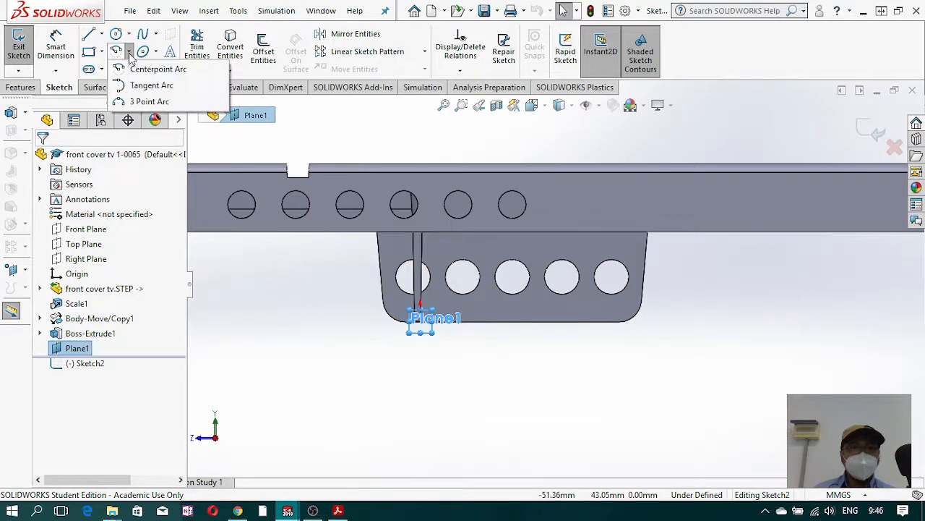
left_click(169, 70)
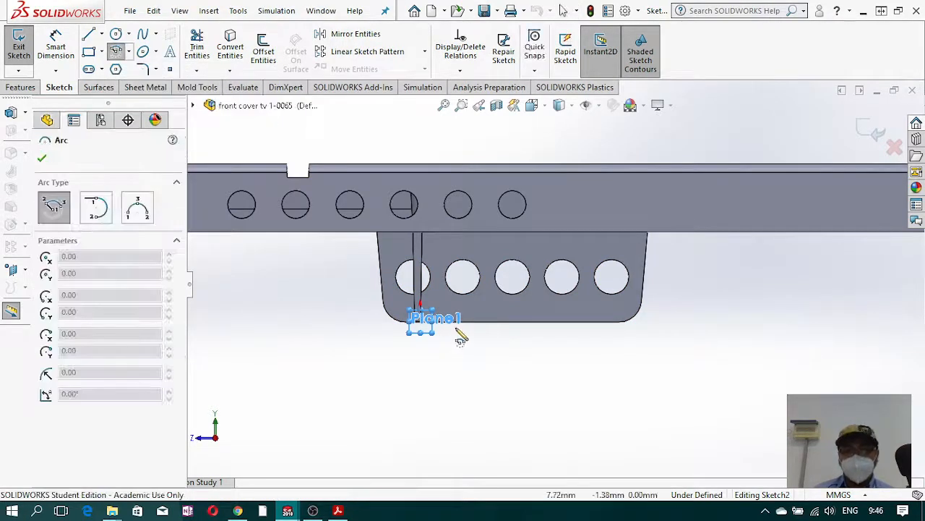
left_click(428, 220)
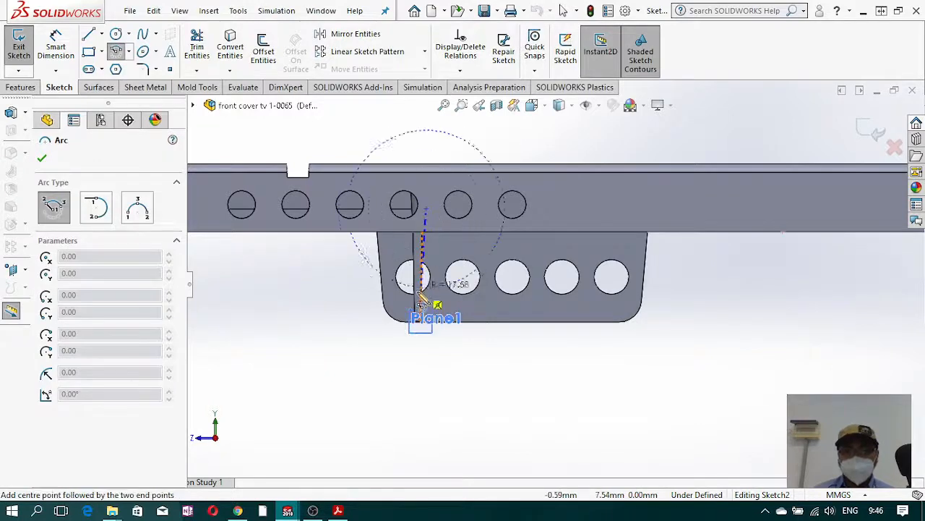
scroll(434, 304, "down", 3)
scroll(431, 302, "down", 2)
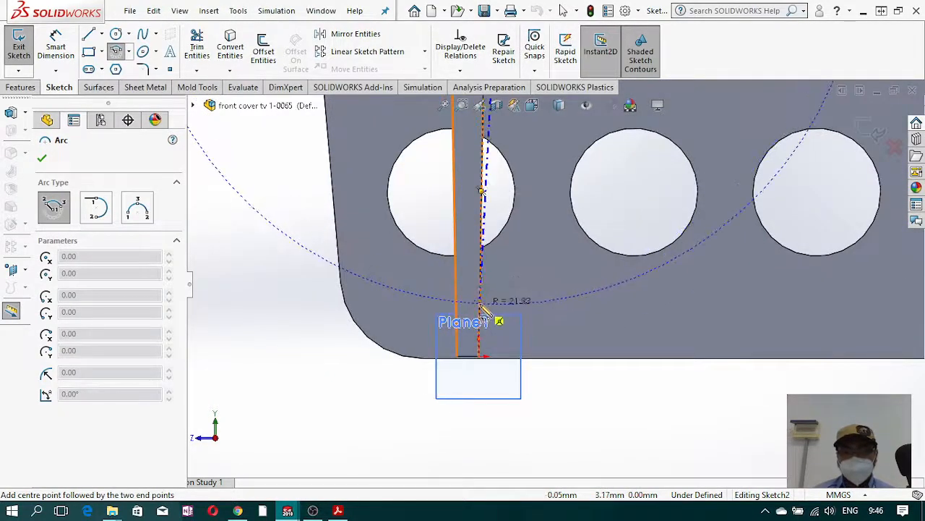
left_click(480, 303)
scroll(574, 310, "up", 3)
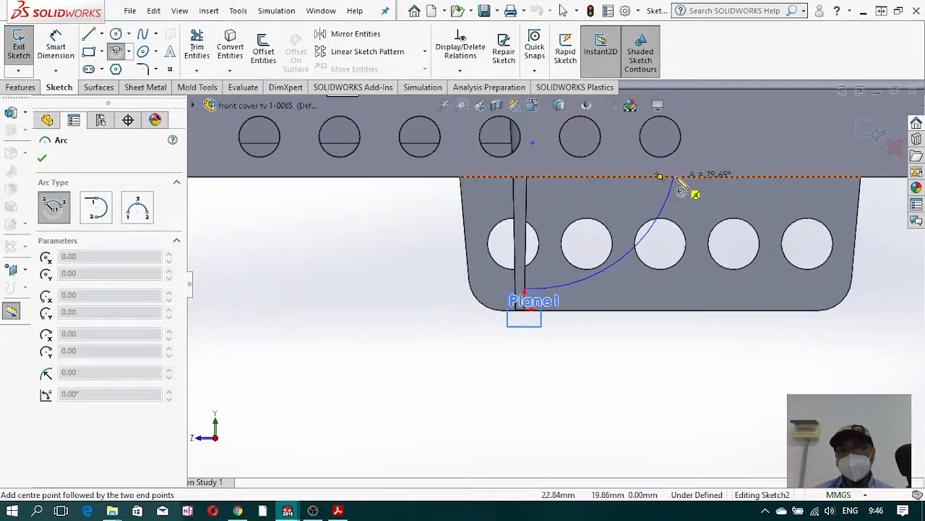
left_click(680, 184)
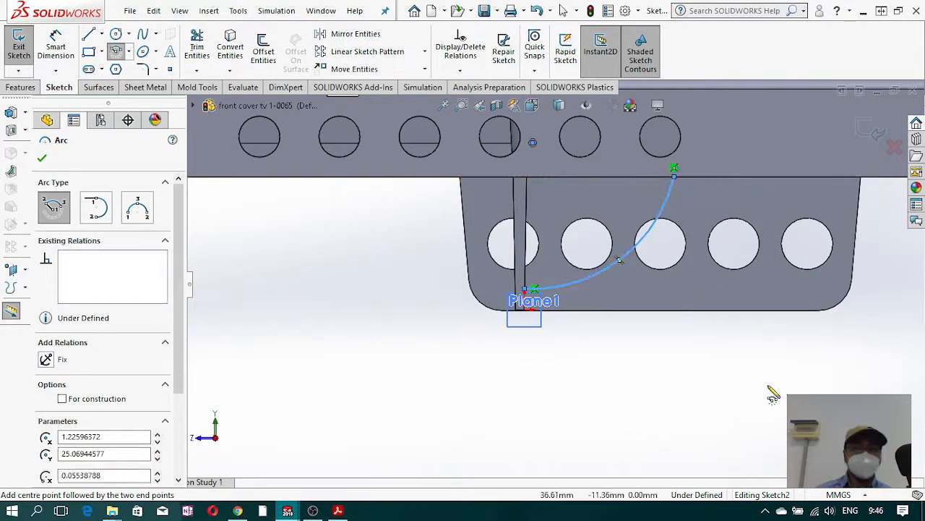
left_click(413, 362)
key("Escape")
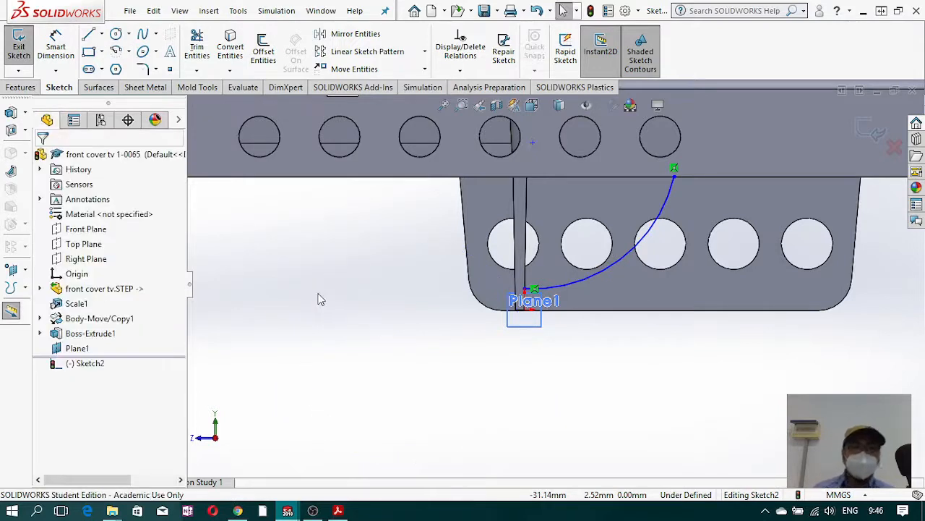
Step: Dimension the arc's radius and set it to 21 mm
left_click(54, 50)
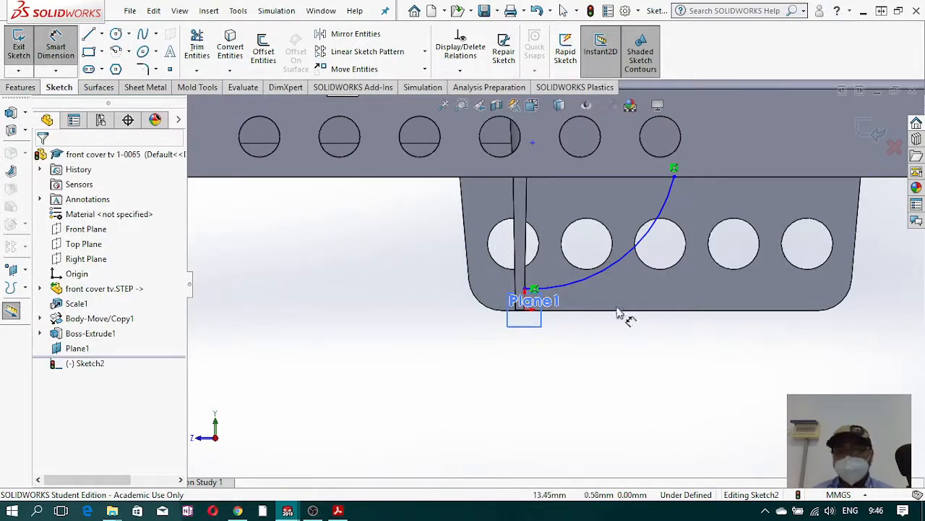
left_click(613, 264)
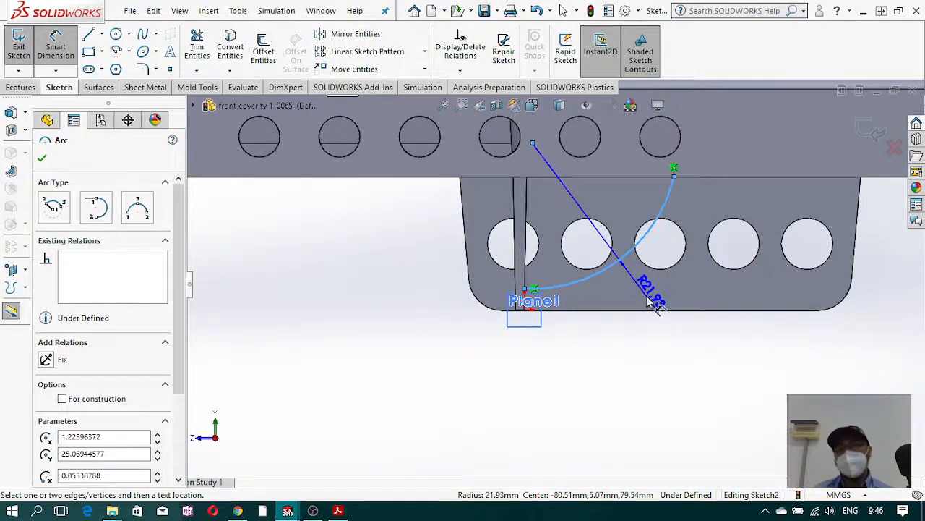
left_click(654, 302)
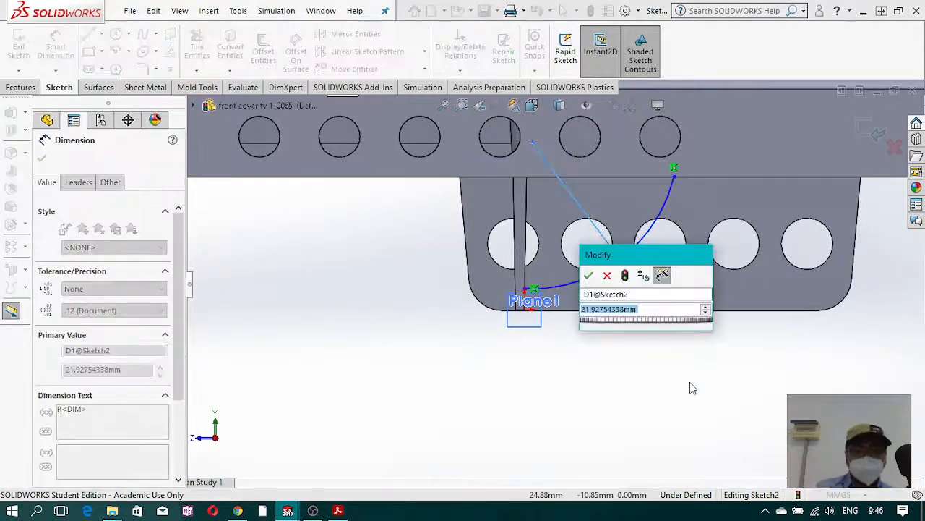
type("21")
key("Return")
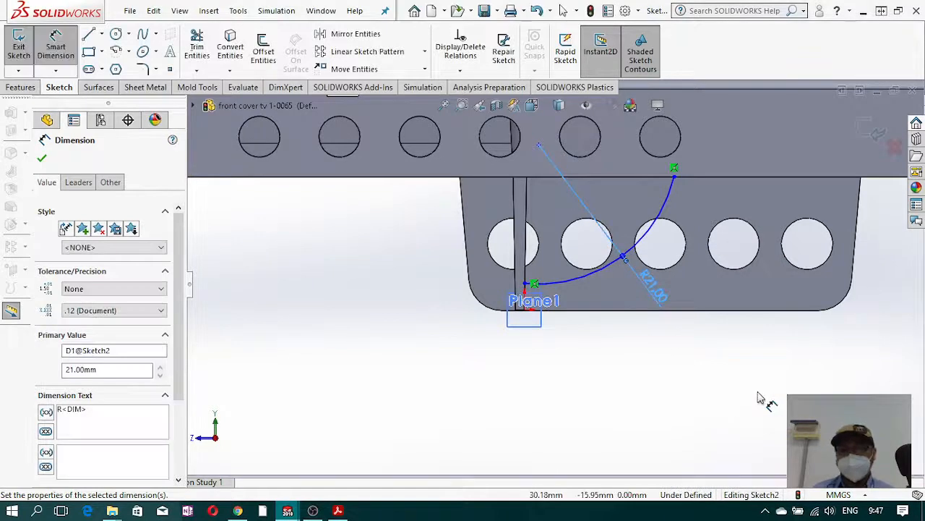
Step: Dimension the horizontal distance between the arc's center and the sketch origin at the tab's tip as 1 mm
left_click(539, 146)
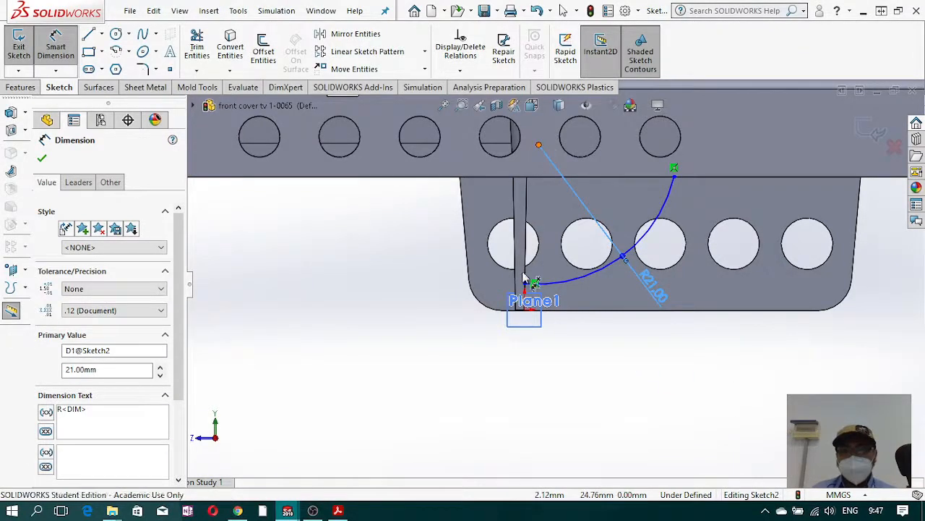
left_click(525, 312)
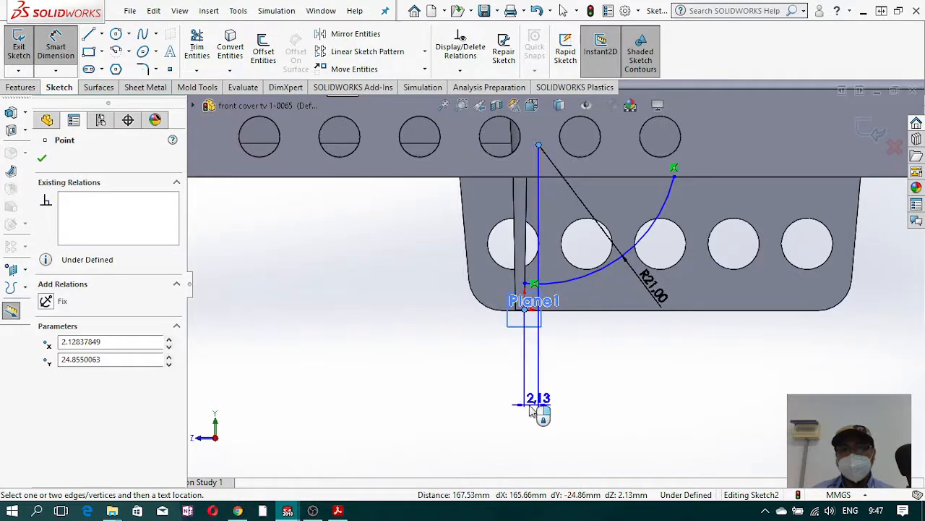
left_click(531, 410)
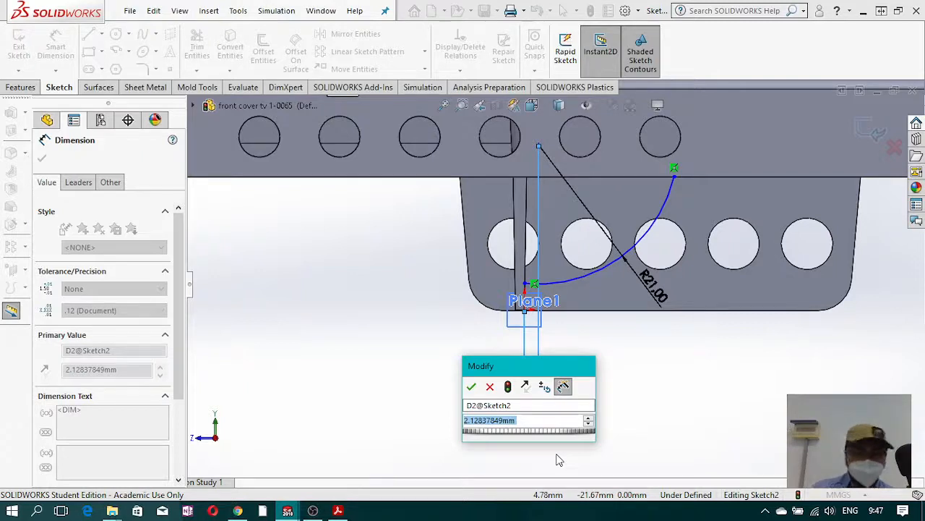
type("1")
key("Return")
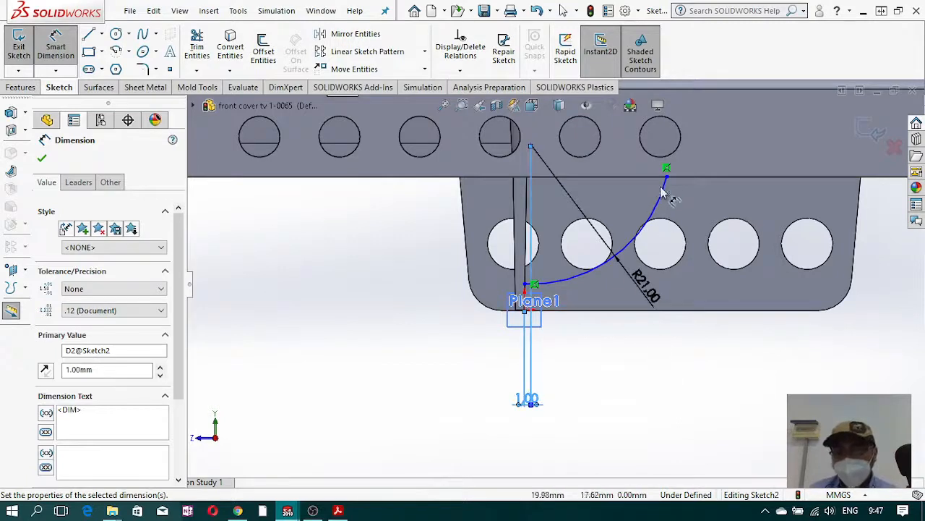
Step: Dimension the vertical distance between the arc's center and the tab's tip as 25 mm
left_click(532, 146)
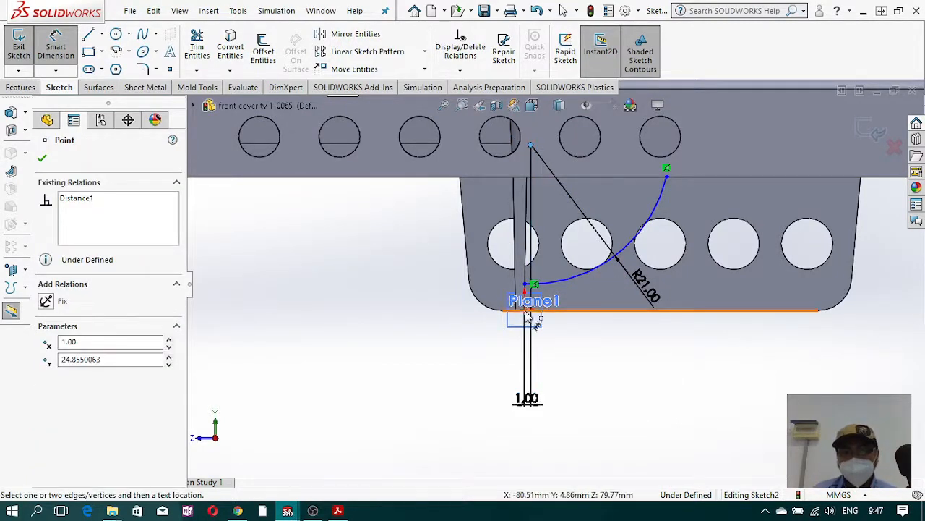
left_click(527, 312)
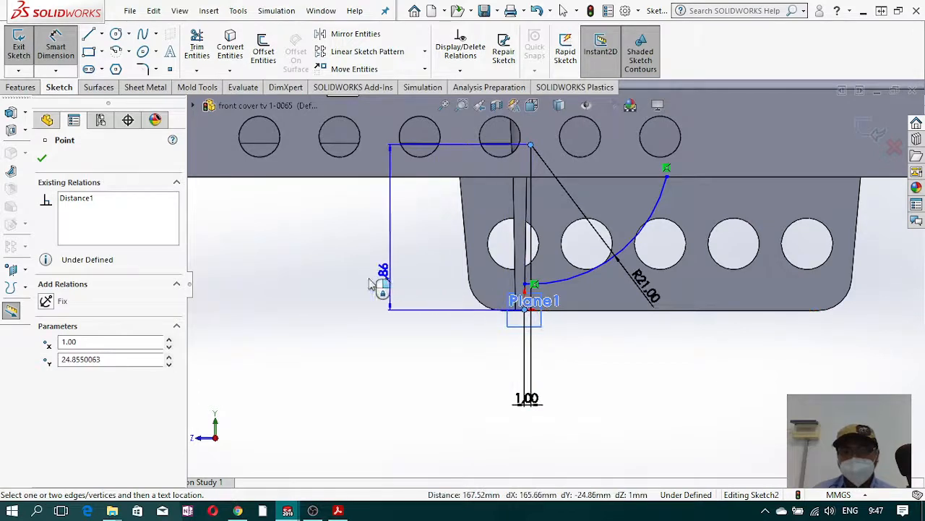
left_click(366, 281)
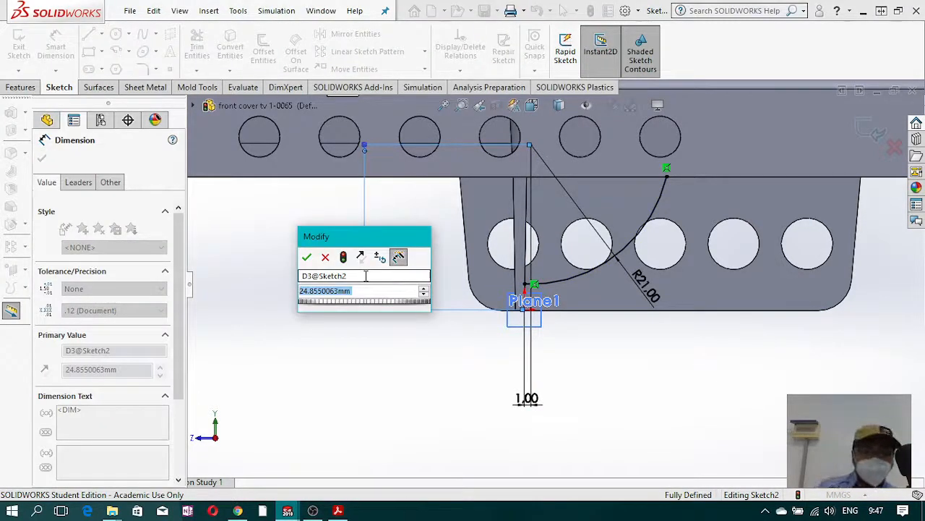
type("25")
key("Return")
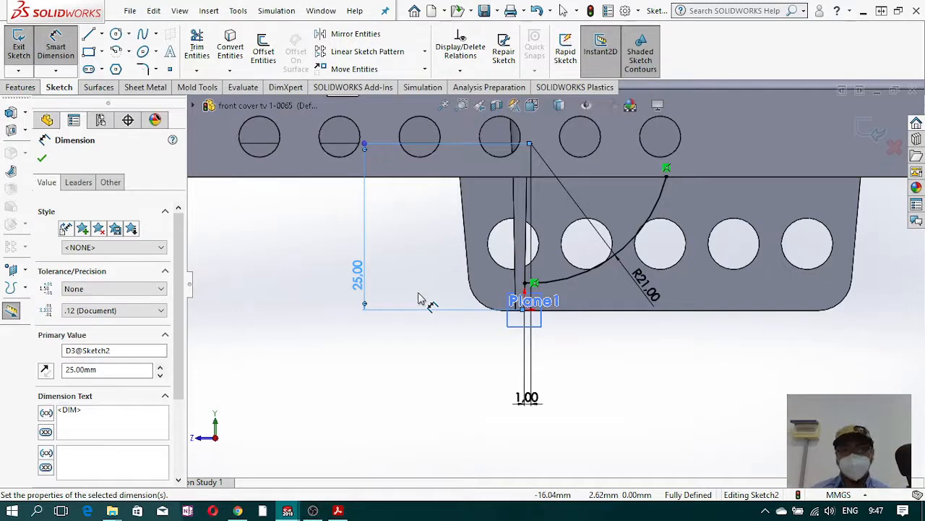
Step: Delete the 1 mm horizontal dimension and try to move the arc's center across to the other side of the tab's side edge
double_click(527, 399)
key("Escape")
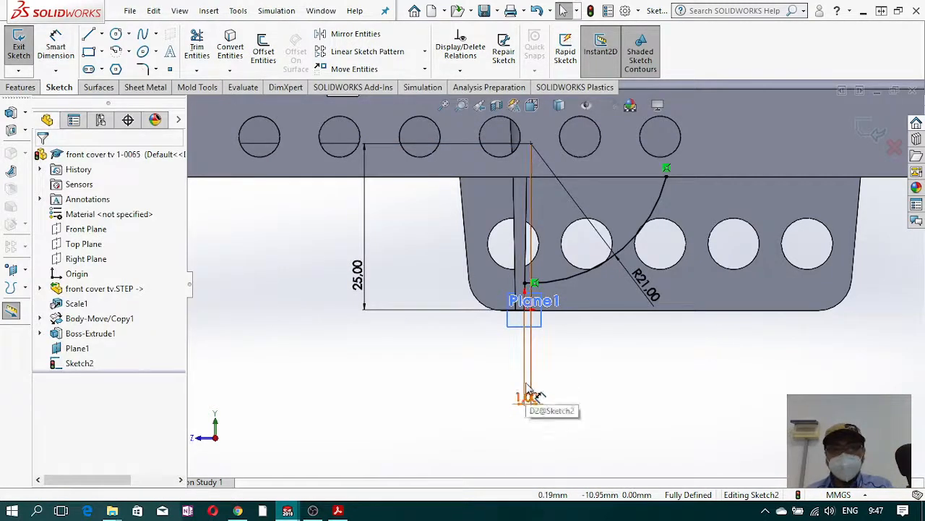
left_click(527, 396)
key("Delete")
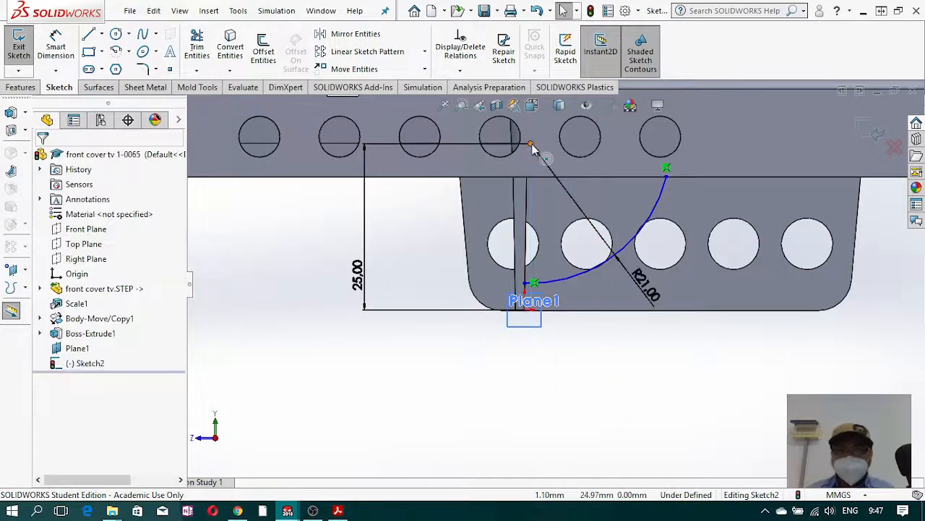
left_click(531, 144)
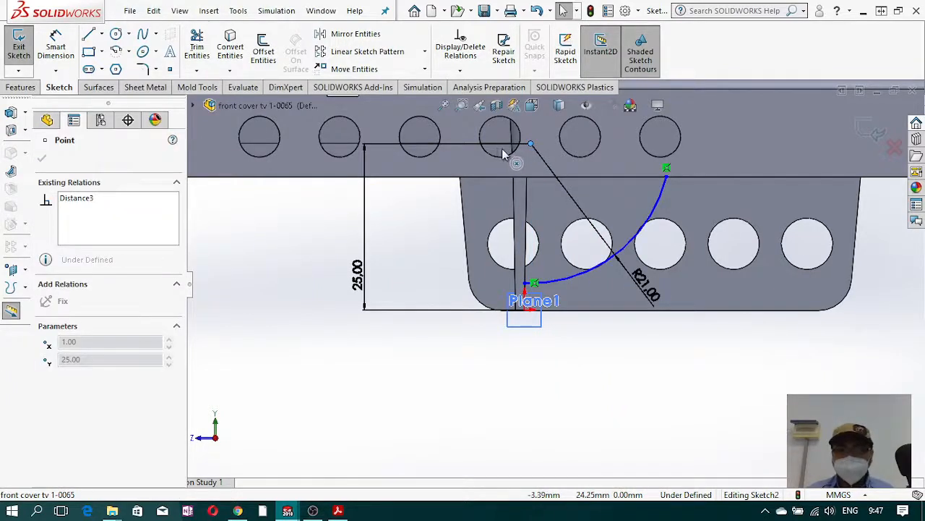
mouse_move(530, 144)
left_mouse_down()
mouse_move(433, 146)
mouse_move(617, 157)
mouse_move(543, 126)
mouse_move(442, 173)
left_mouse_up()
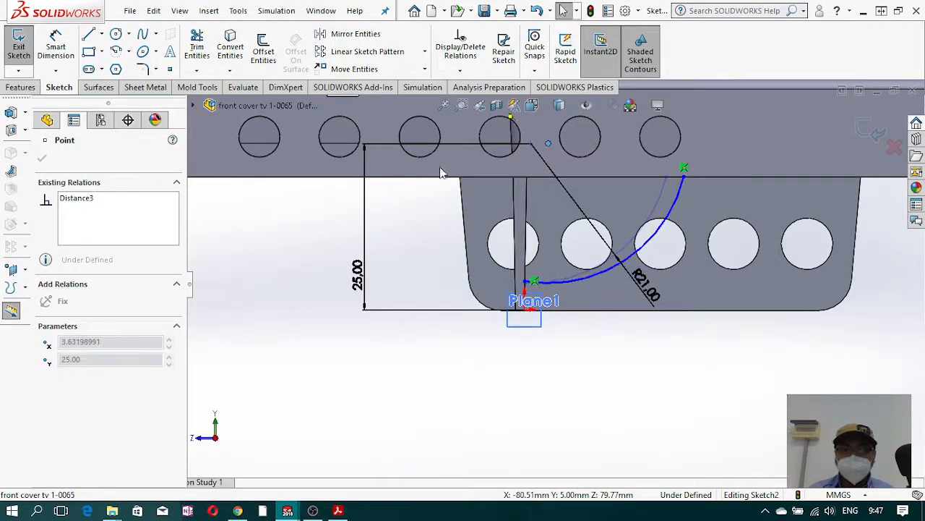
left_click_drag(436, 211, 571, 366)
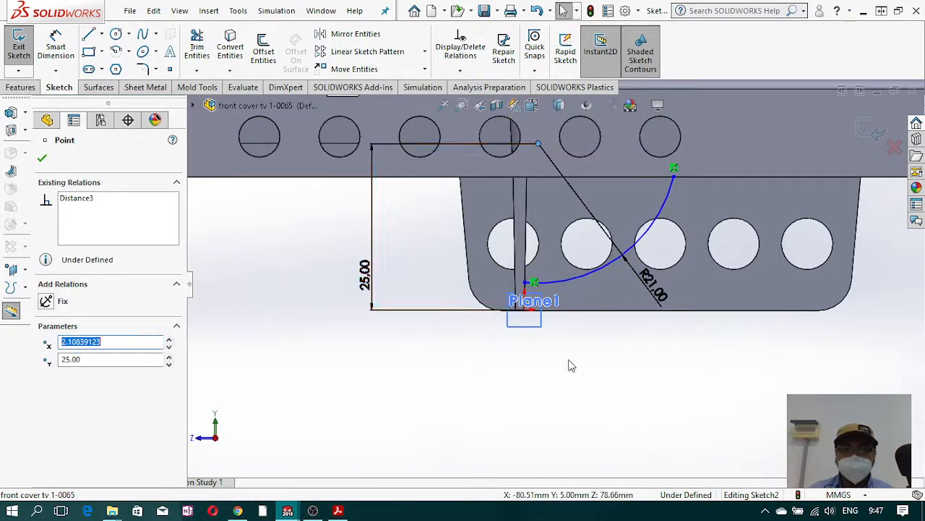
Step: Delete the 25 mm vertical dimension between the arc's center and the tab's tip
left_click(365, 277)
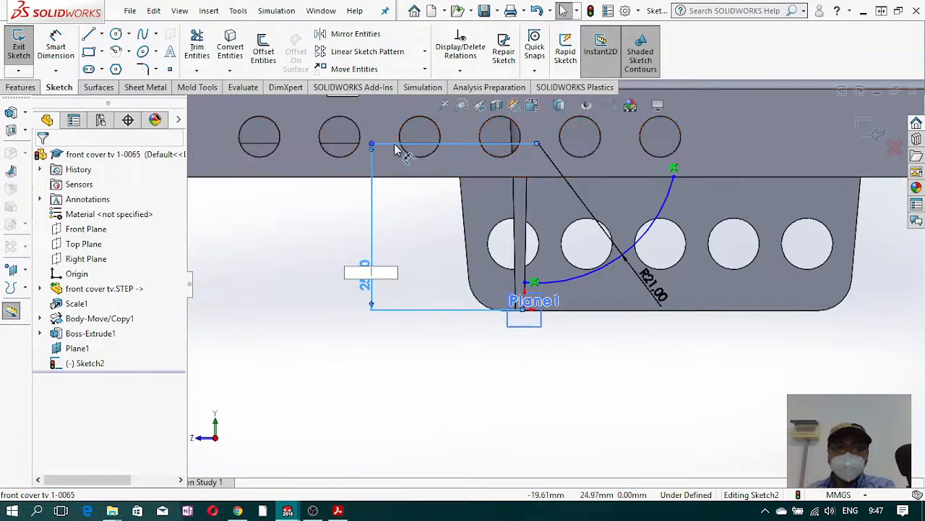
left_click(396, 240)
left_click(547, 258)
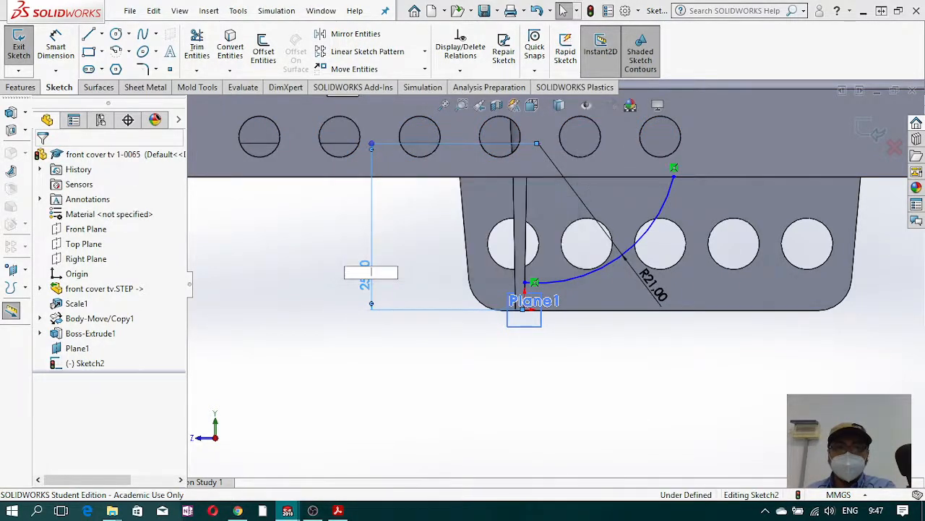
key("Delete")
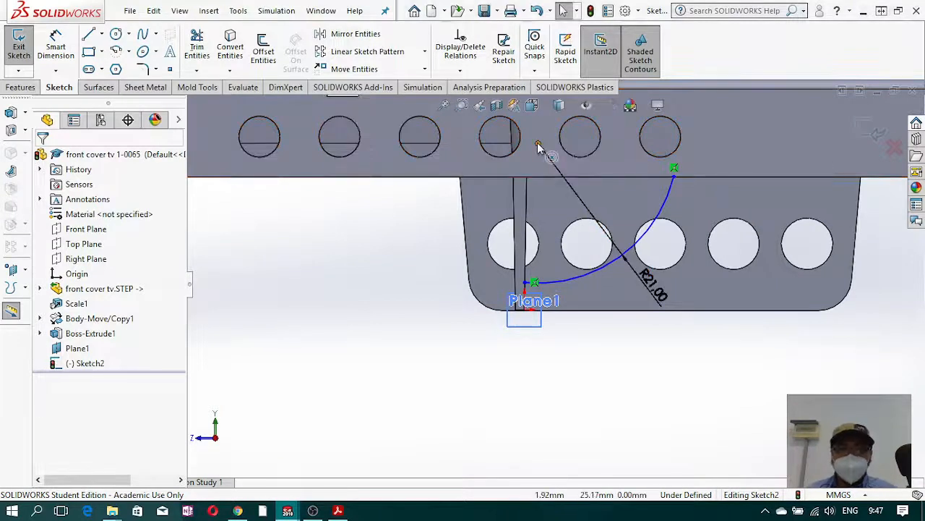
Step: Move the arc's center to the other side of the sketch origin and set its horizontal distance from the origin to 1 mm
left_click_drag(538, 144, 506, 150)
left_click(45, 49)
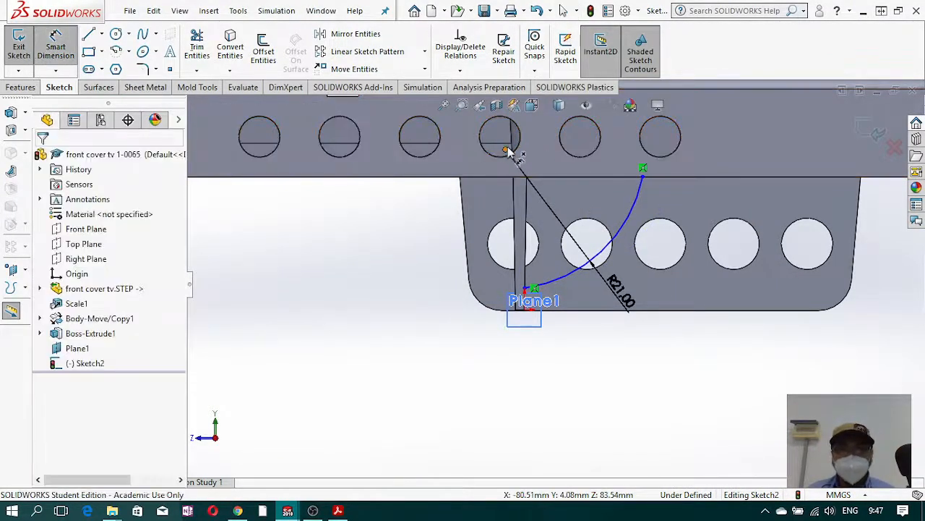
left_click(506, 149)
left_click(526, 315)
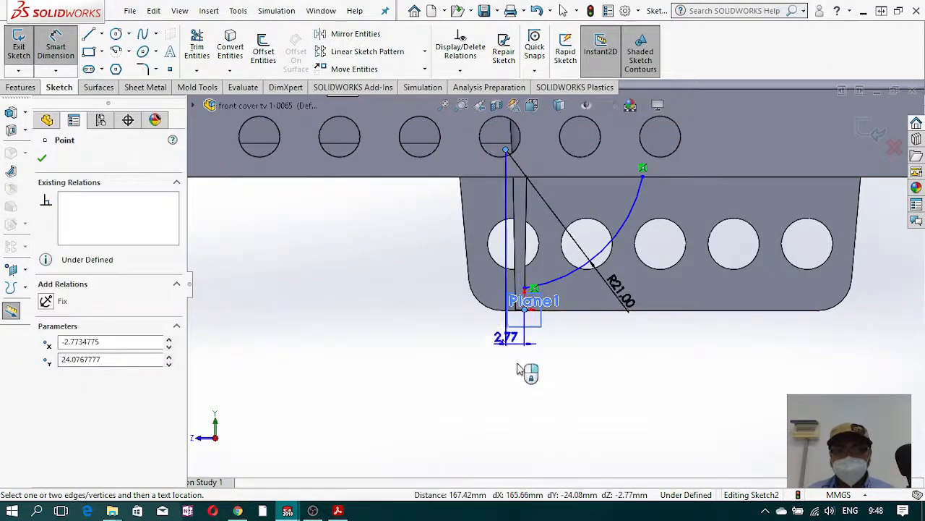
left_click(527, 394)
type("1")
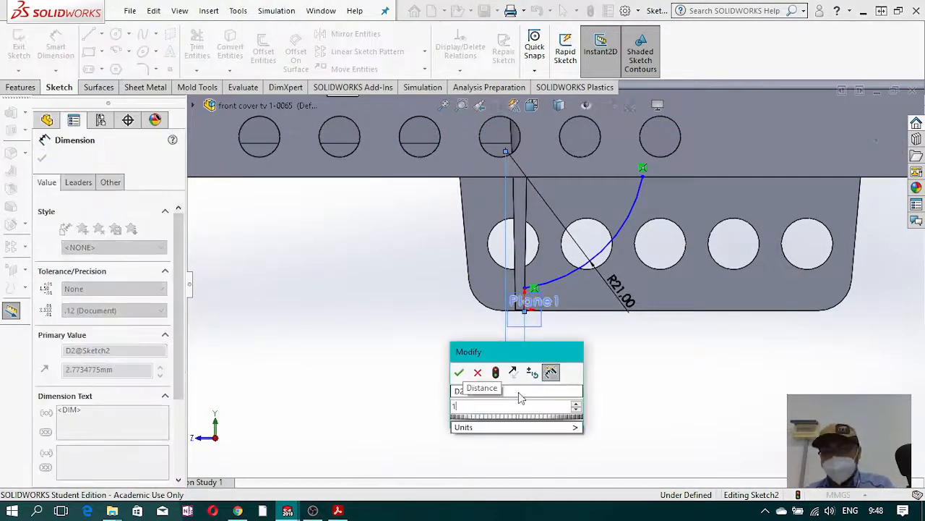
key("Return")
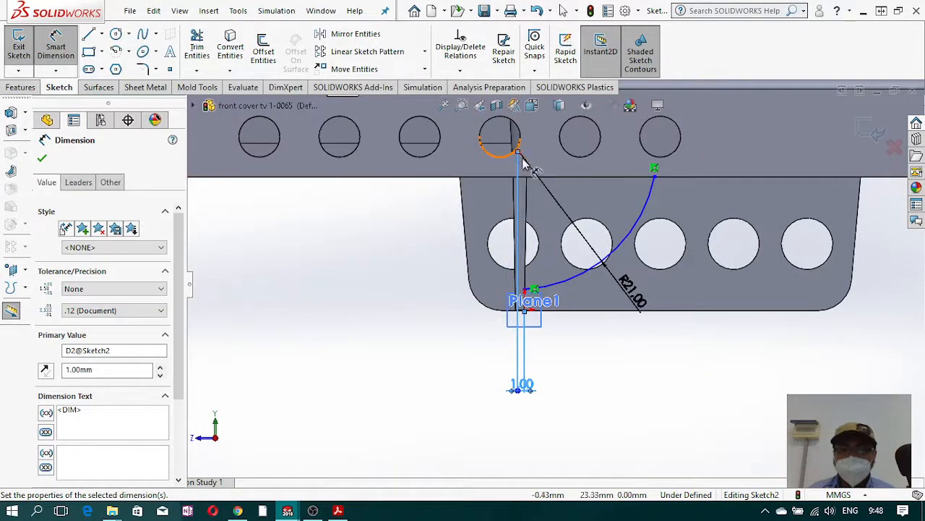
Step: Set the vertical distance from the arc's relocated center to the sketch origin at the tab's tip to 25 mm
left_click(518, 150)
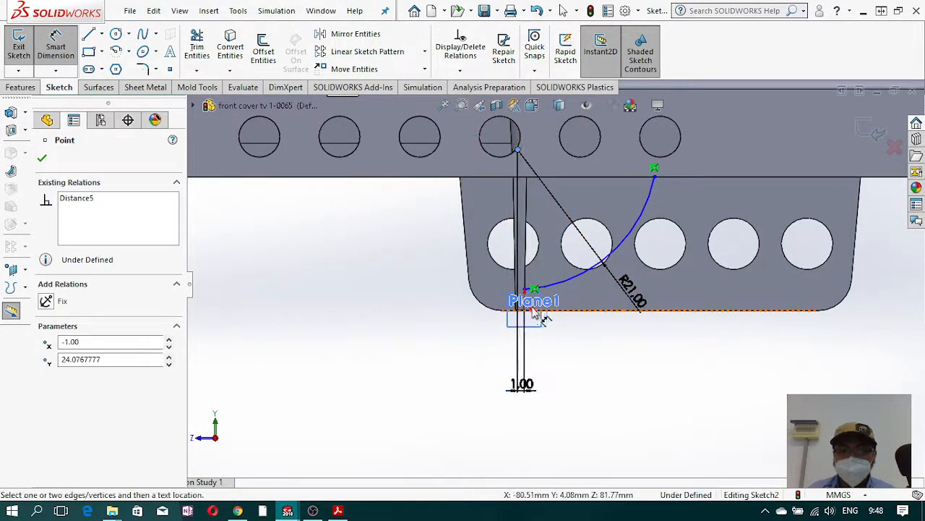
left_click(526, 315)
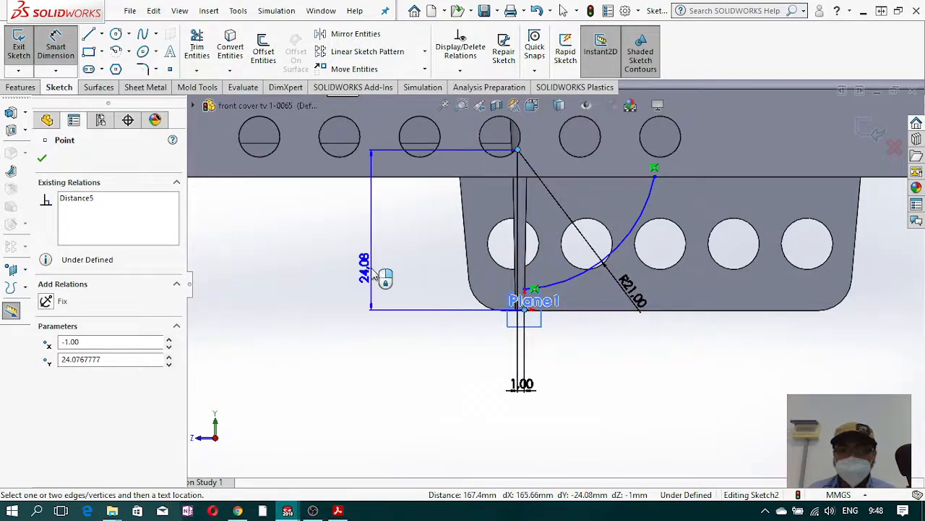
left_click(372, 273)
type("25")
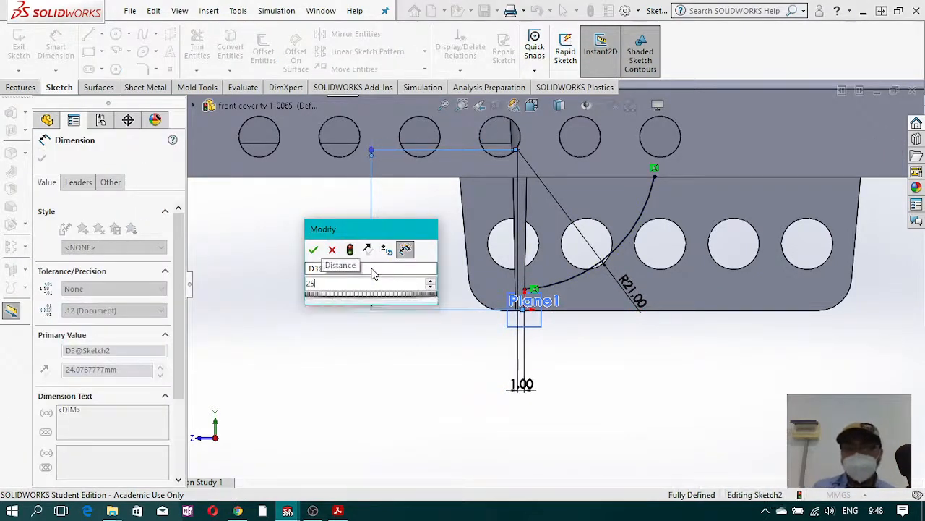
key("Return")
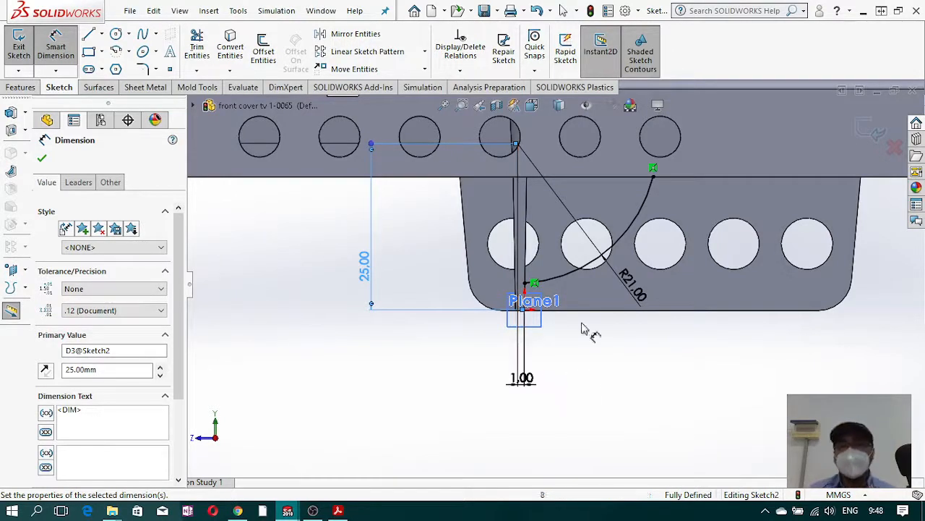
Step: Finish the arc sketch and hide the reference plane at the tab's tip
left_click(876, 130)
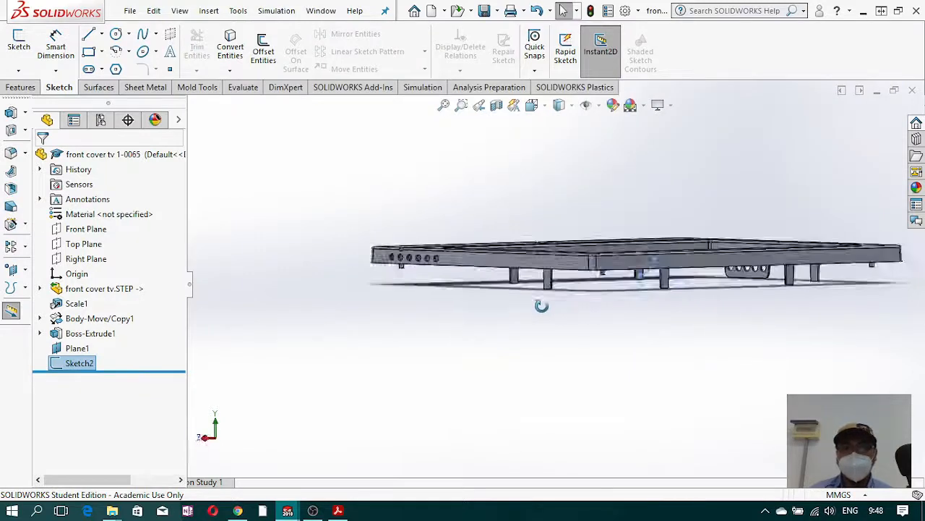
scroll(650, 231, "down", 6)
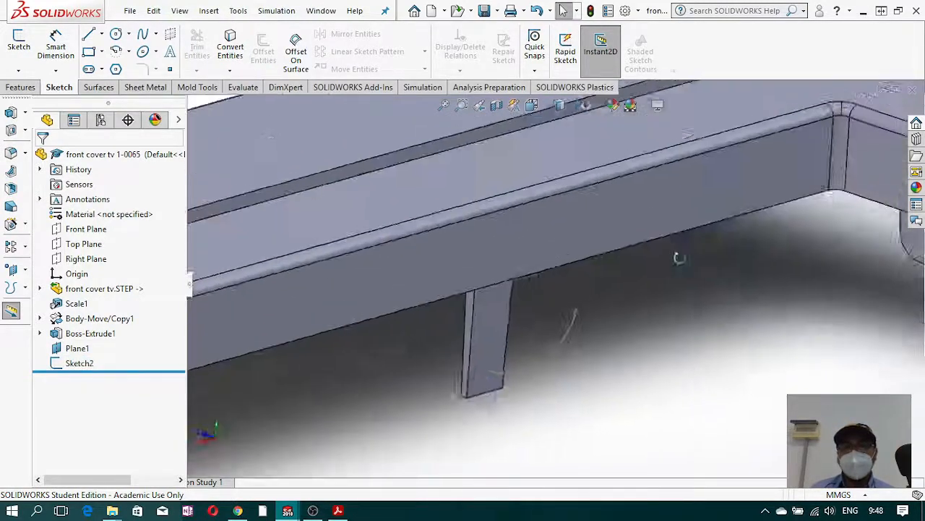
mouse_move(679, 258)
middle_mouse_down()
mouse_move(688, 268)
mouse_move(442, 311)
middle_mouse_up()
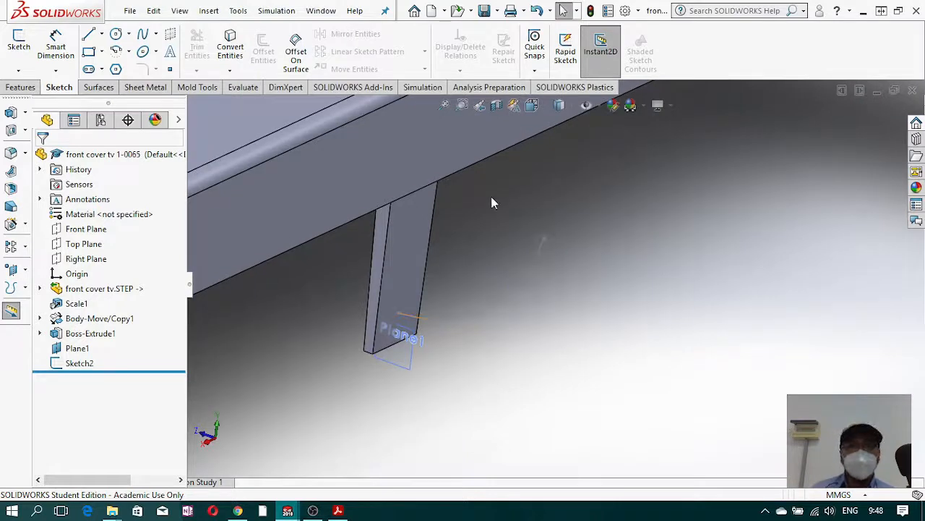
right_click(405, 368)
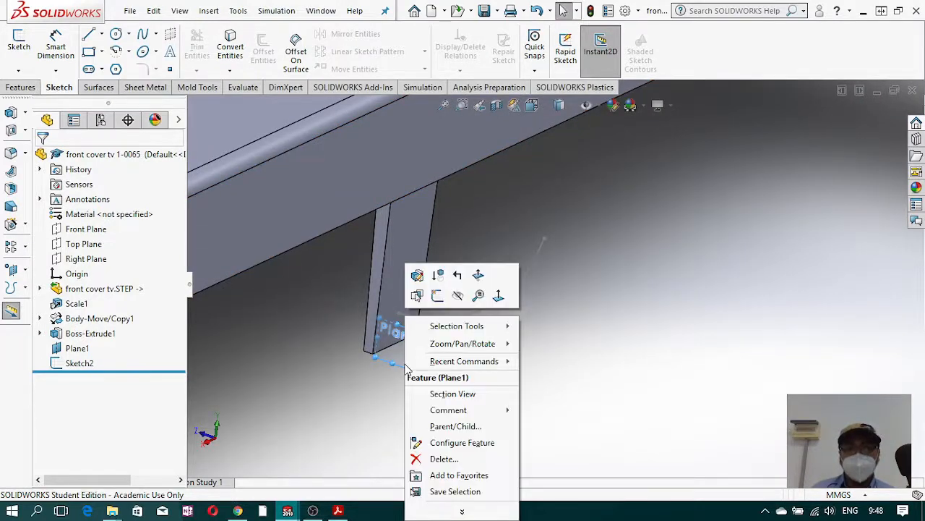
left_click(458, 297)
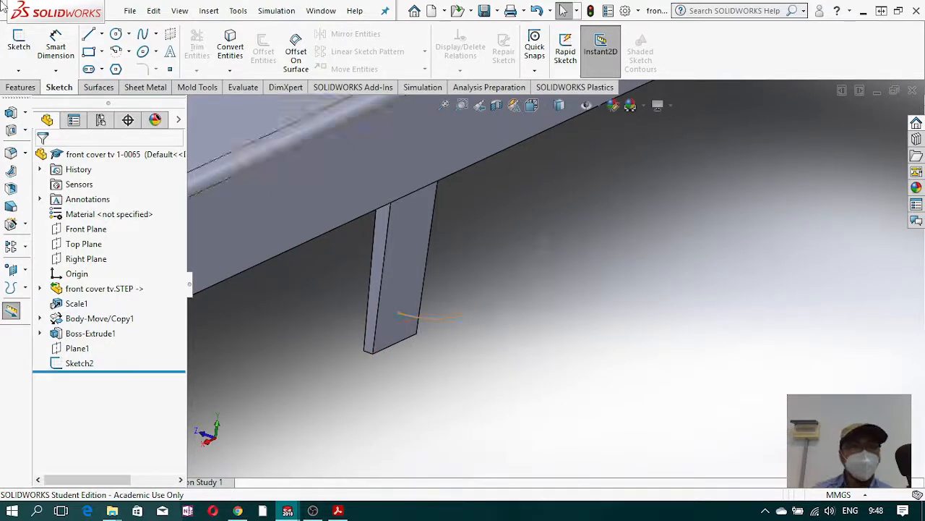
Step: Create a reference plane through the arc's endpoint at the tab's tip, parallel to the tab's broad face
left_click(21, 88)
left_click(546, 51)
left_click(557, 87)
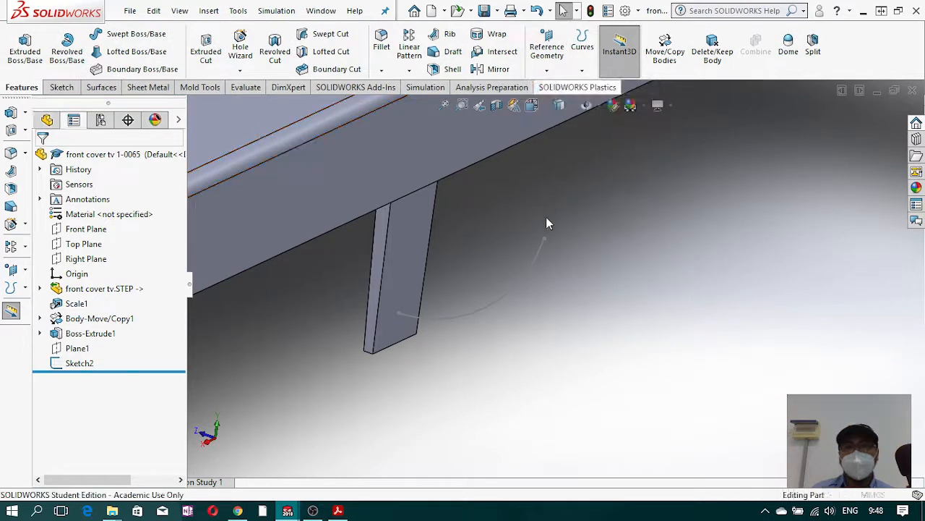
scroll(430, 315, "down", 2)
scroll(397, 318, "down", 2)
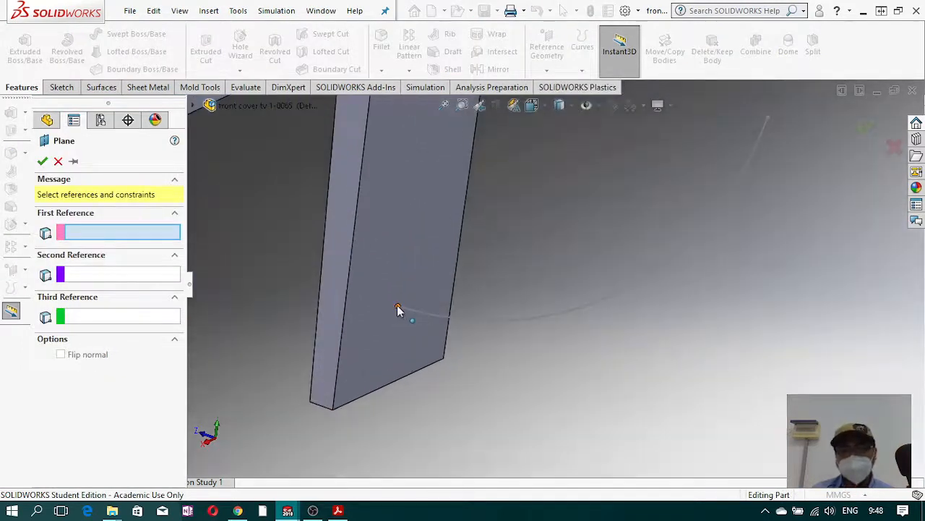
left_click(397, 305)
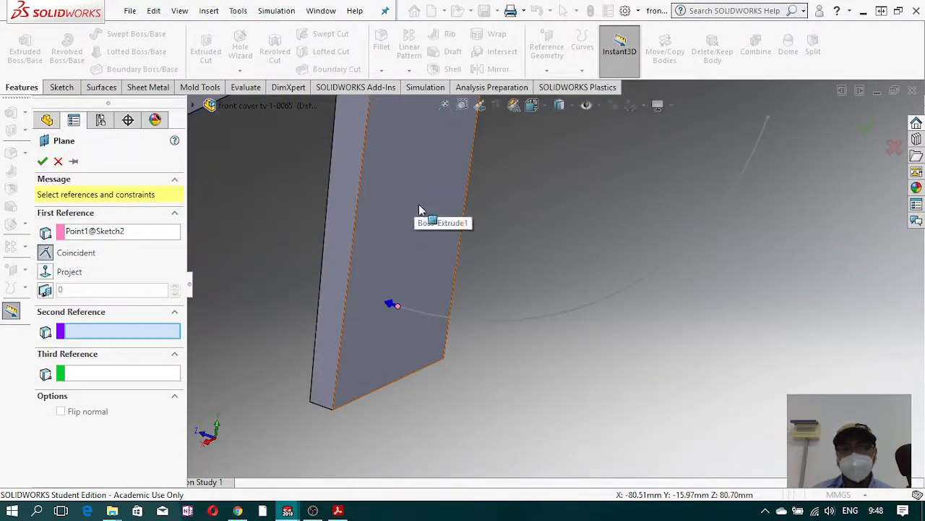
left_click(425, 240)
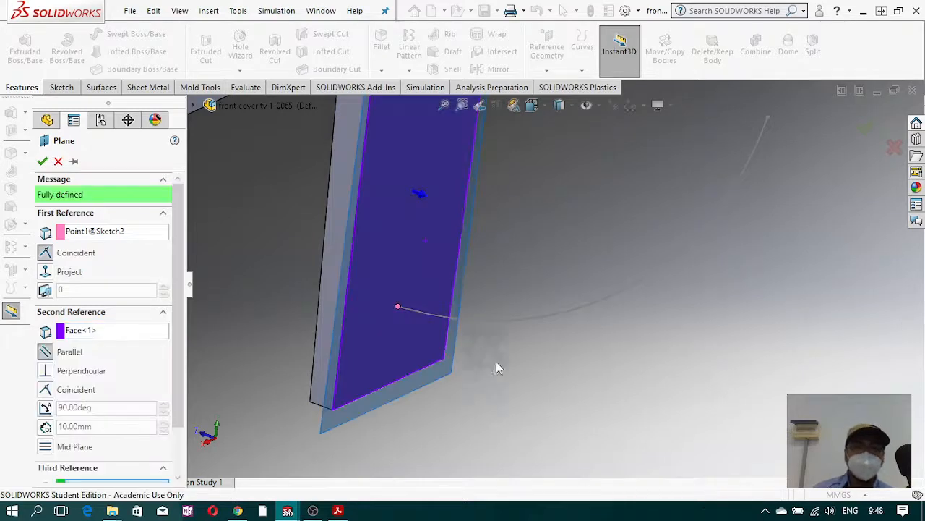
left_click(42, 162)
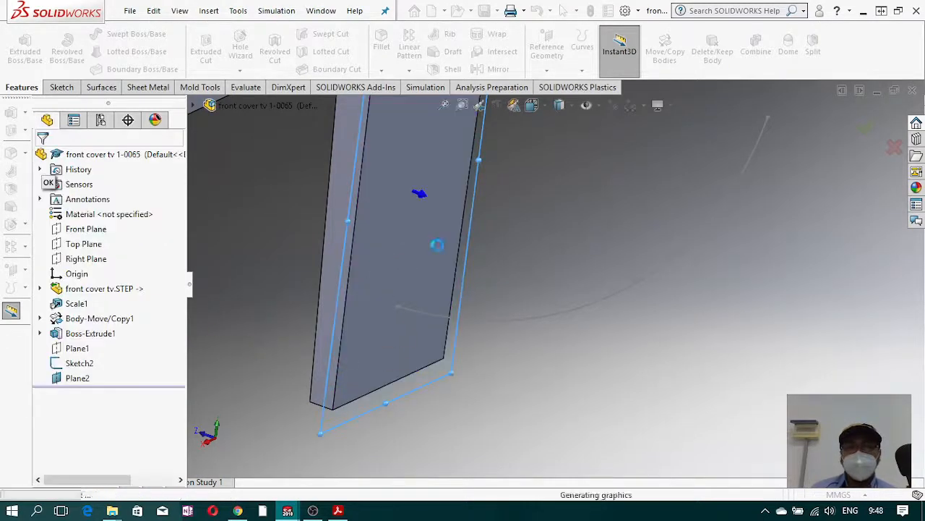
Step: Sketch a circle about 1.36 mm in diameter on the new plane, centered on the arc's endpoint at the tab
left_click(62, 87)
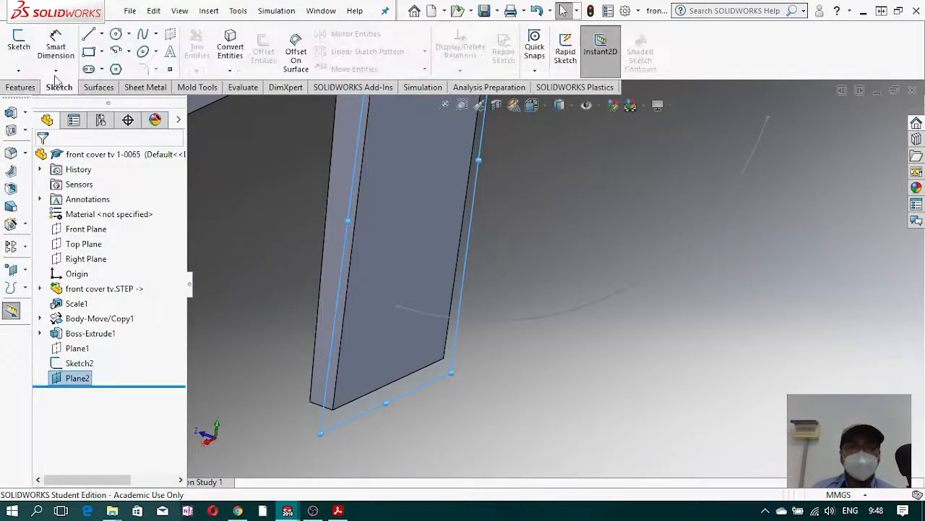
left_click(22, 45)
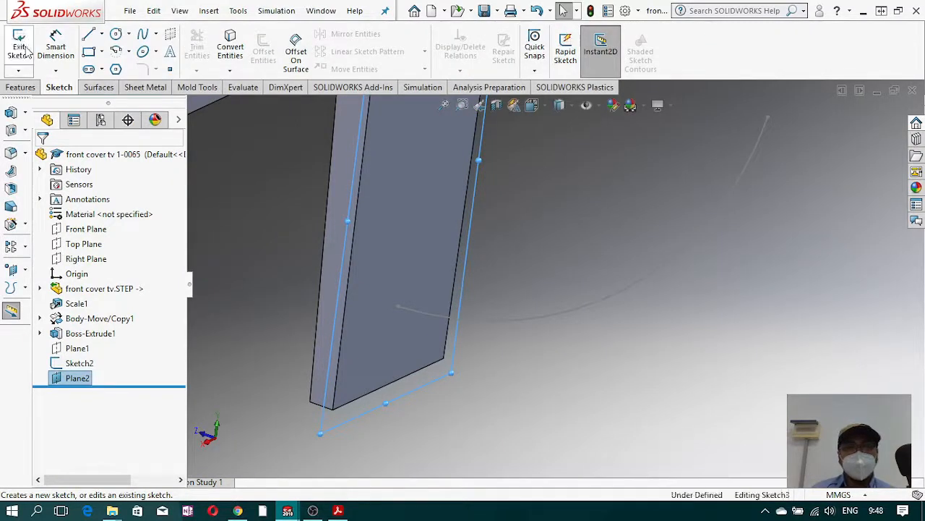
left_click(116, 36)
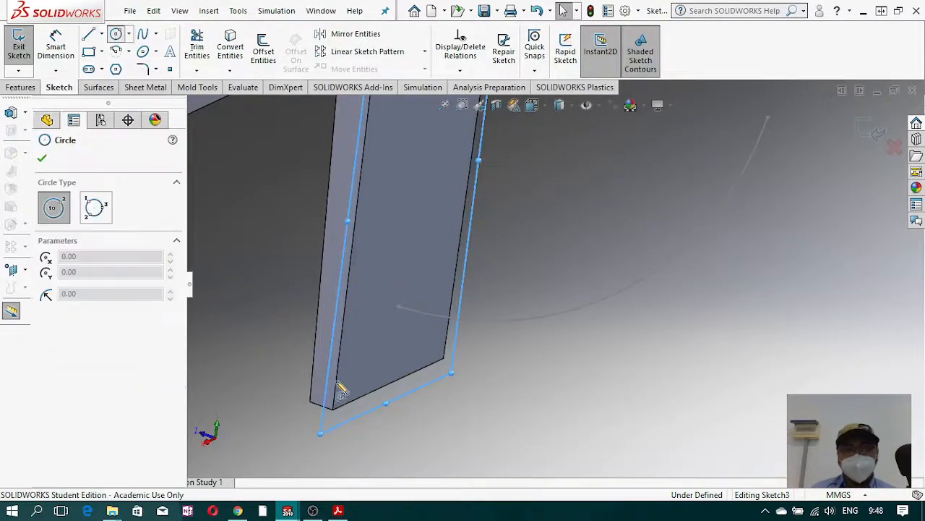
left_click(397, 306)
left_click(403, 303)
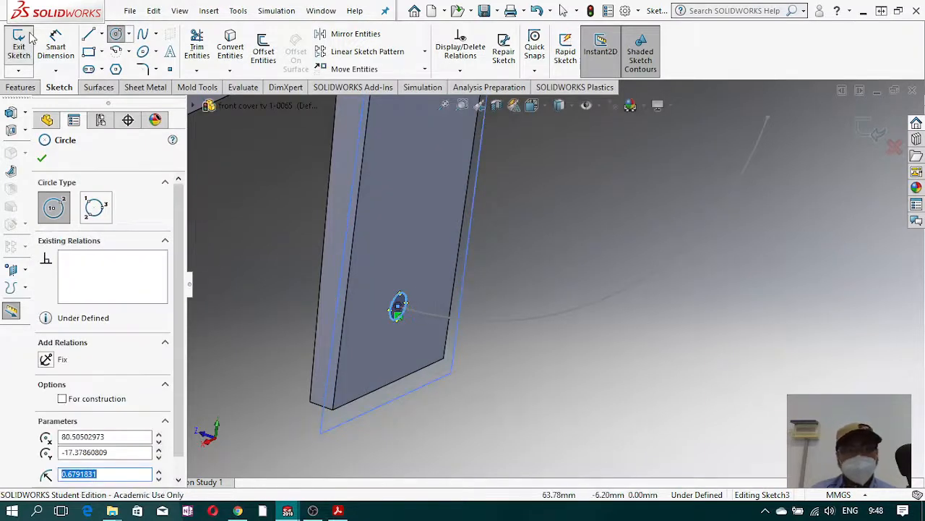
key("Escape")
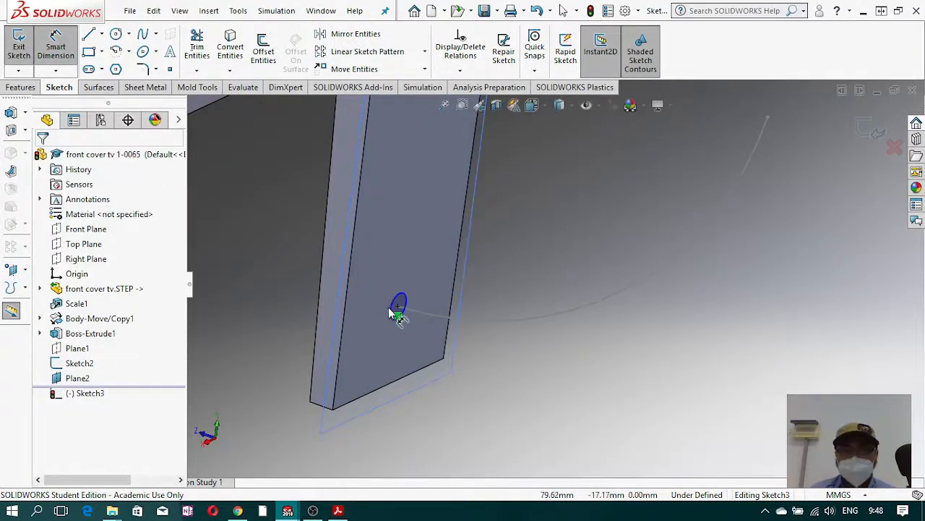
Step: Set the diameter of the circle at the tab to 2 mm and finish the sketch
left_click(393, 312)
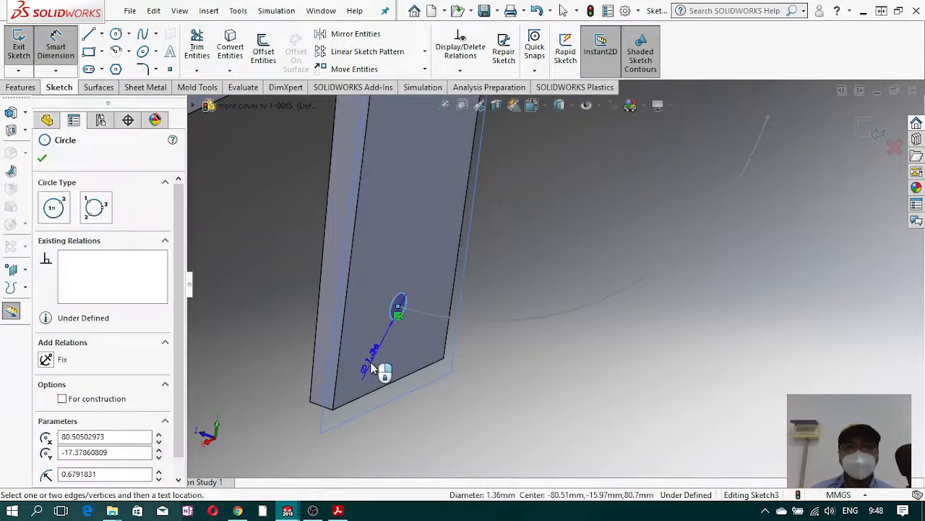
left_click(390, 357)
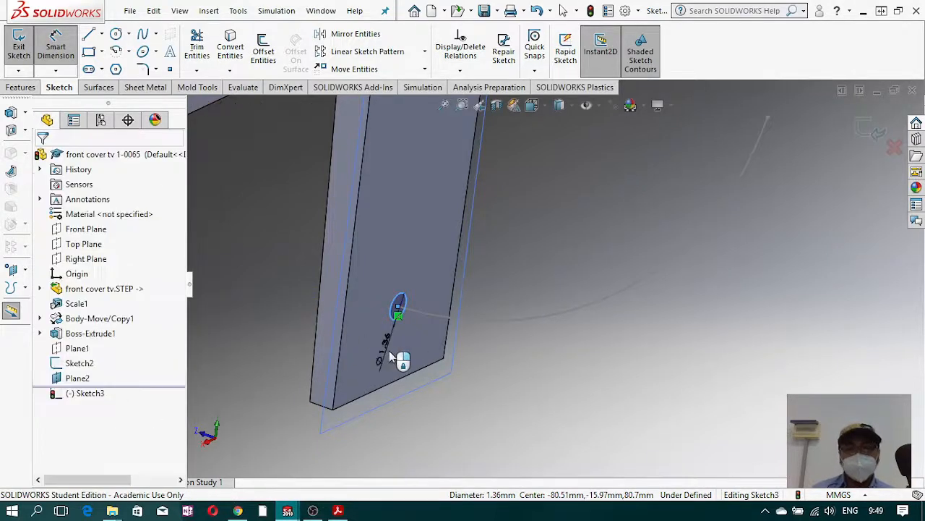
type("2")
key("Return")
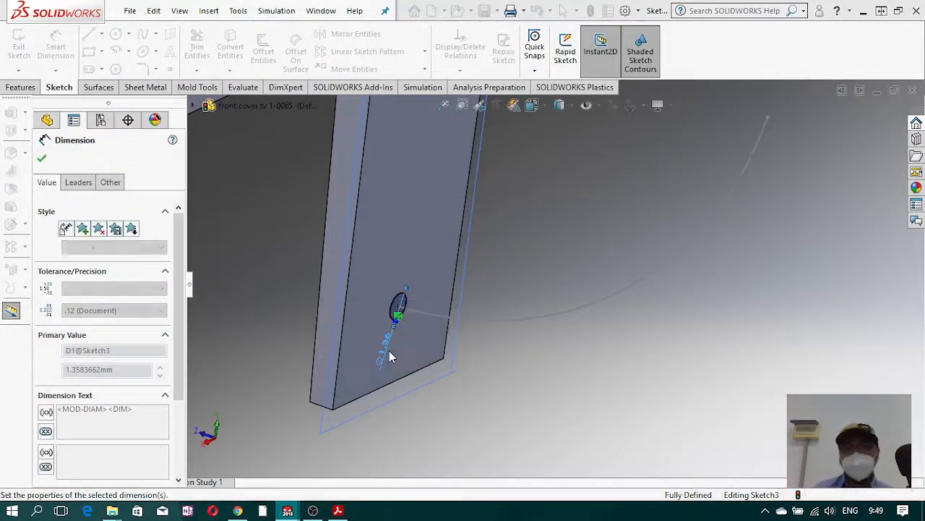
scroll(501, 318, "up", 5)
scroll(506, 324, "up", 2)
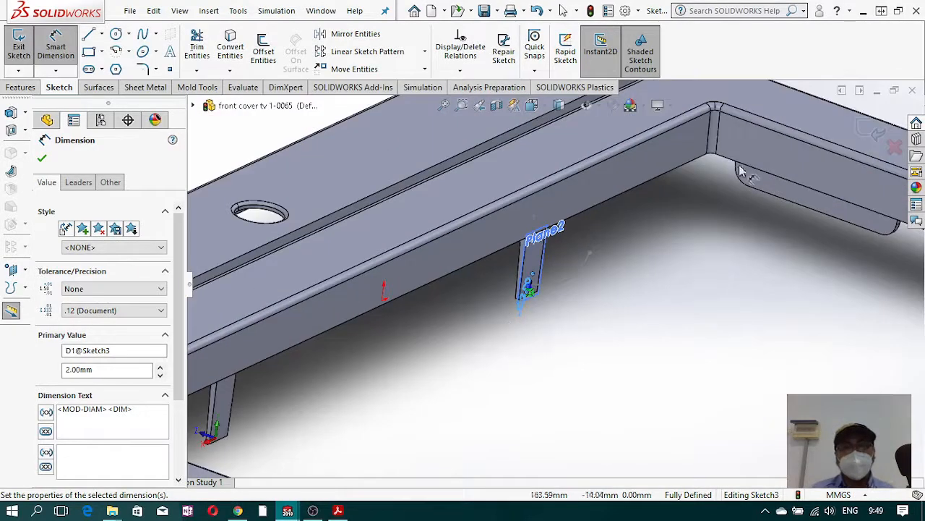
left_click(873, 132)
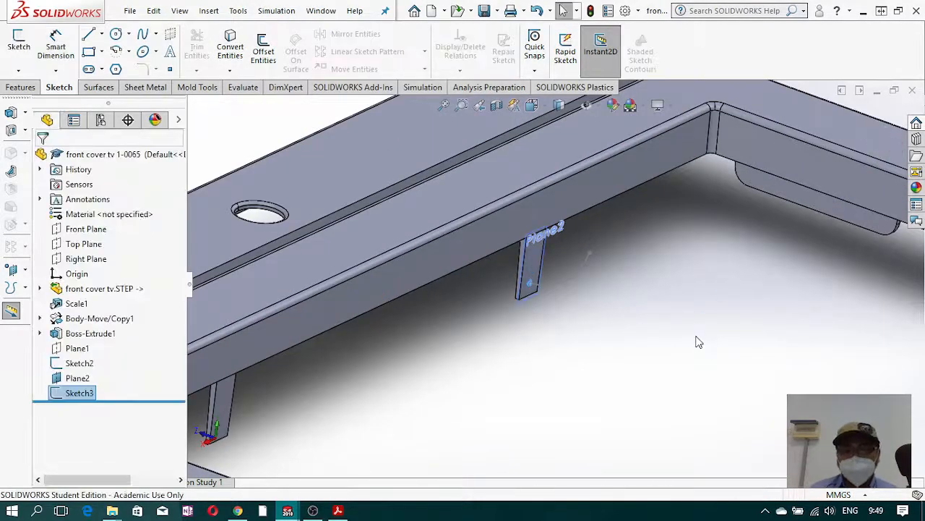
Step: Create a reference plane through the arc's free endpoint, perpendicular to the arc
scroll(579, 242, "down", 3)
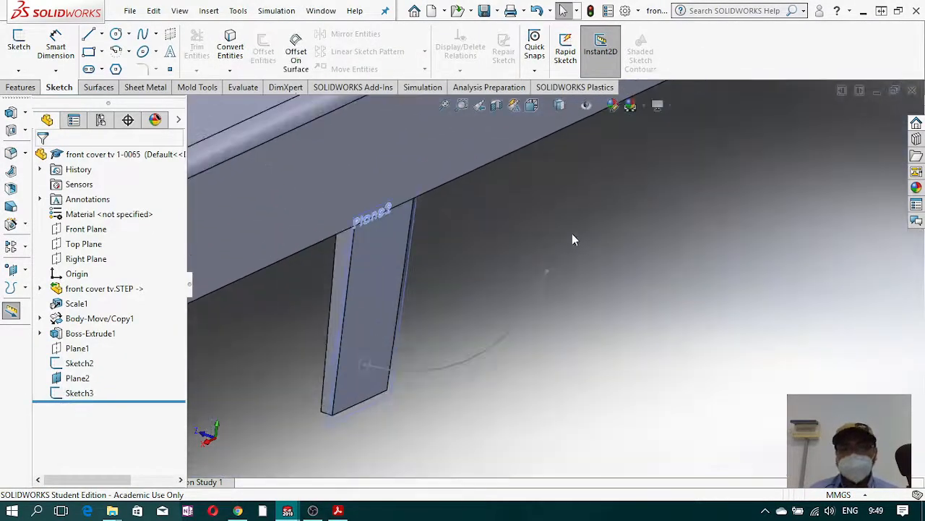
left_click(27, 88)
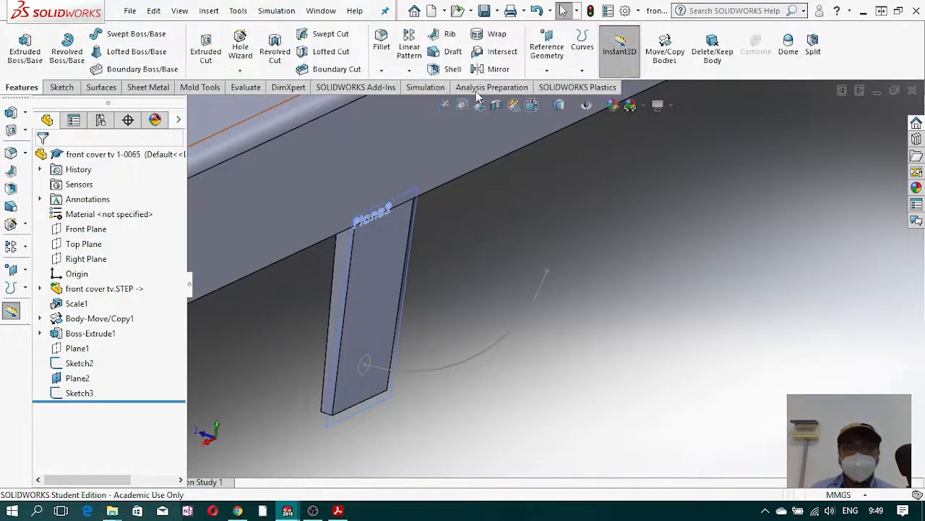
left_click(546, 51)
left_click(571, 86)
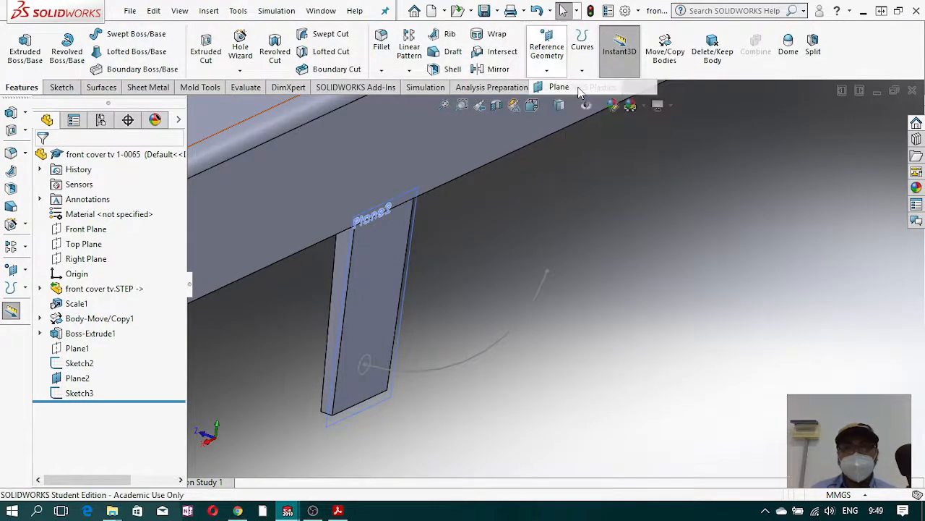
left_click(548, 272)
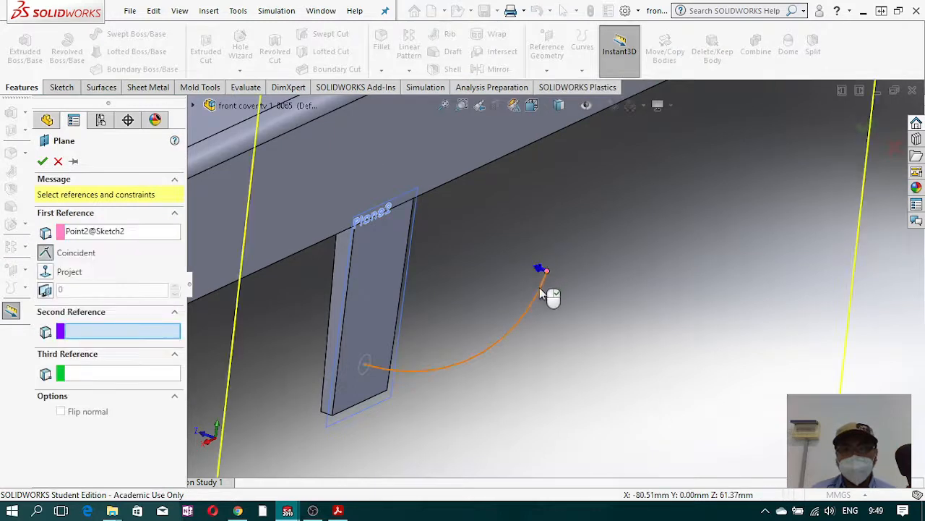
left_click(541, 292)
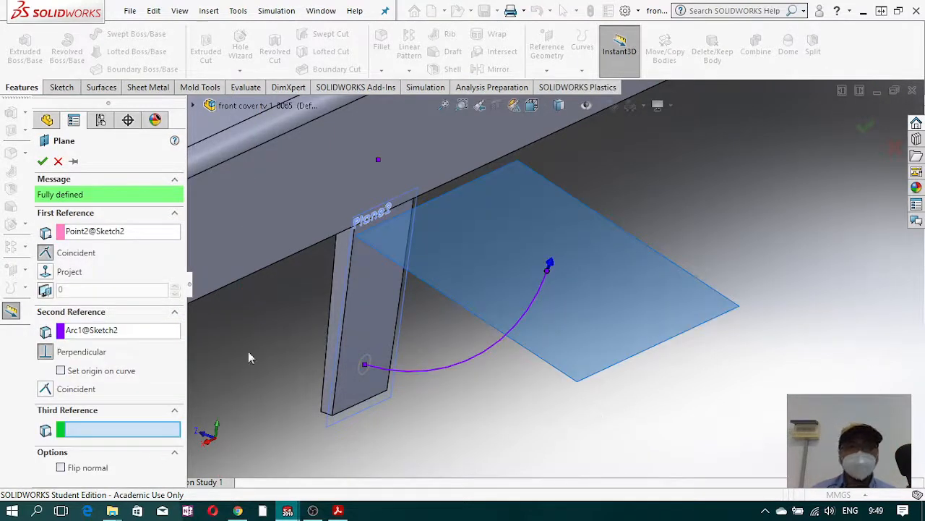
left_click(42, 160)
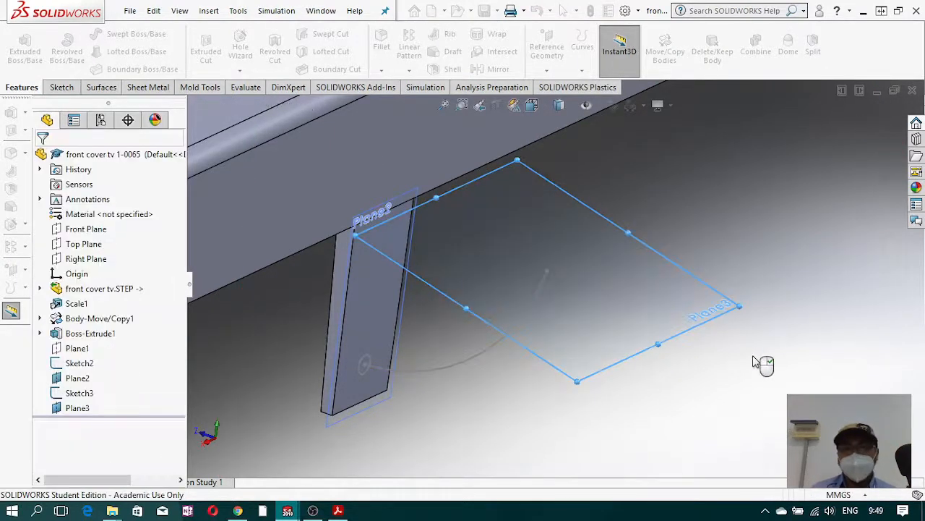
Step: Sketch a circle about 5.85 mm in diameter on the perpendicular plane, centered on the arc's free endpoint
left_click(62, 86)
left_click(18, 47)
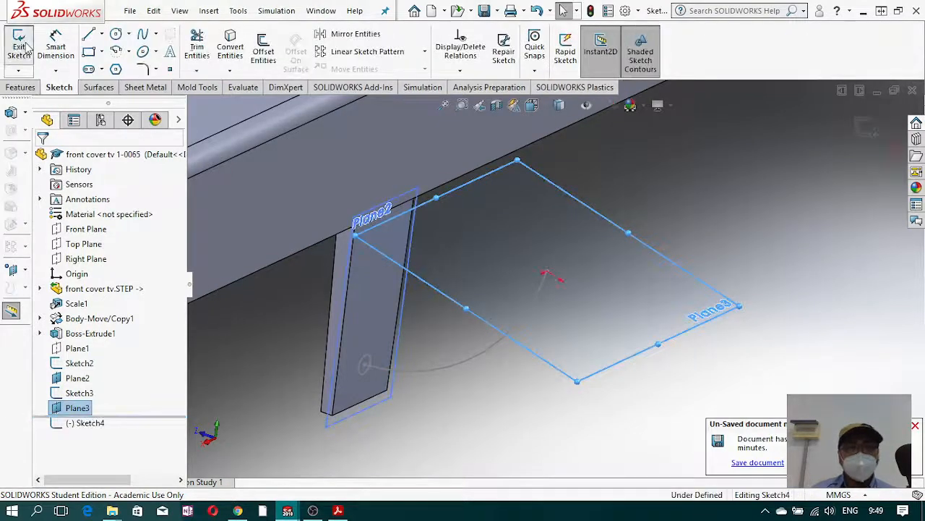
left_click(116, 34)
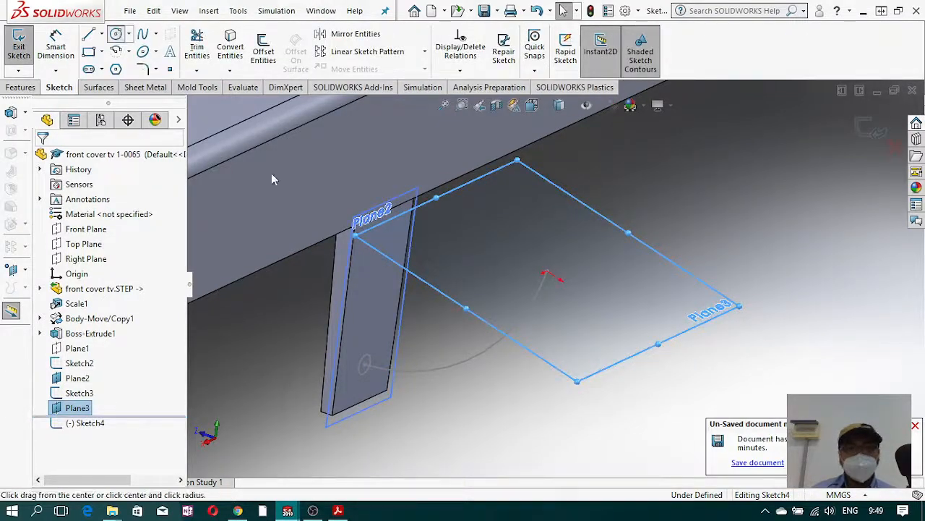
left_click(547, 271)
left_click(576, 267)
key("Escape")
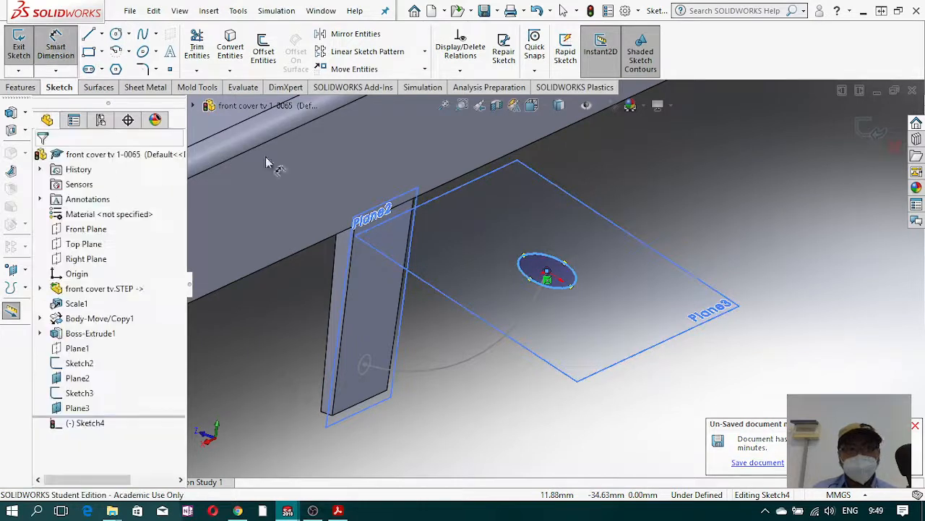
Step: Set the diameter of the circle at the arc's free end to 6 mm and finish the sketch
left_click(573, 286)
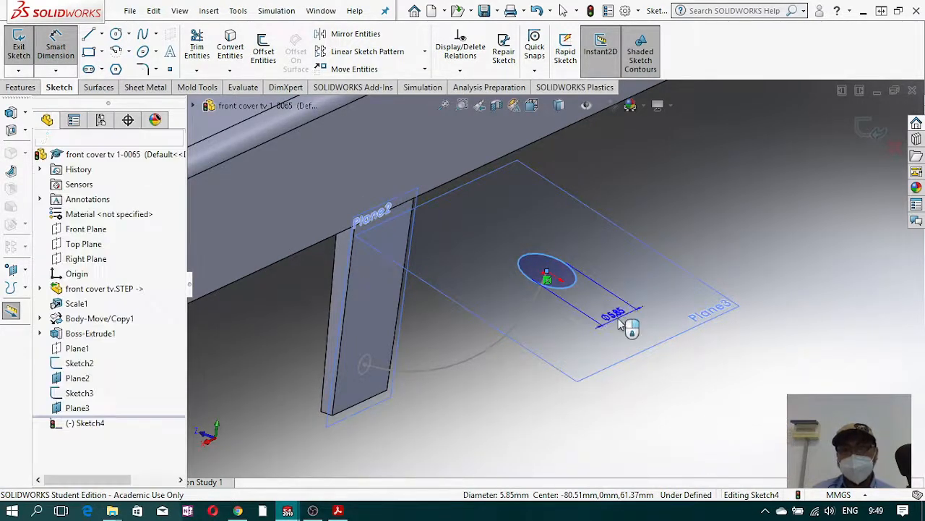
left_click(636, 326)
type("6")
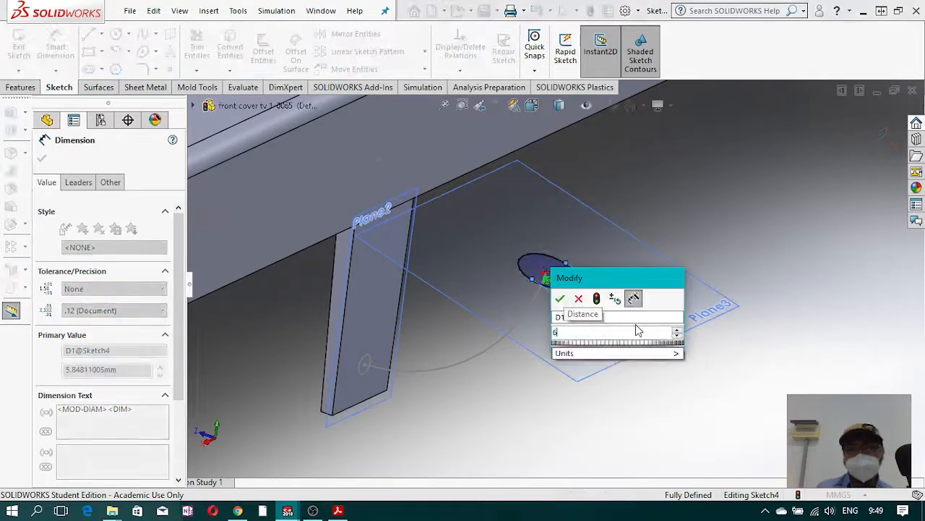
key("Return")
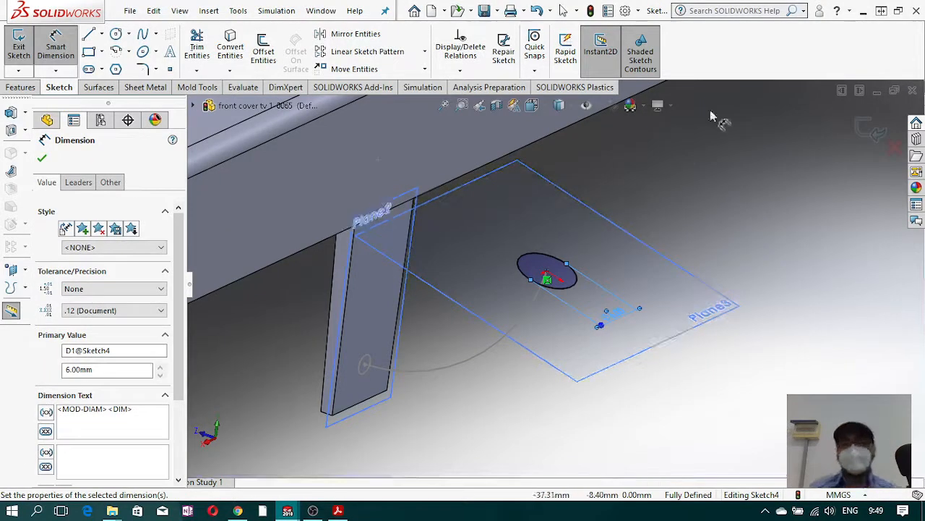
left_click(864, 135)
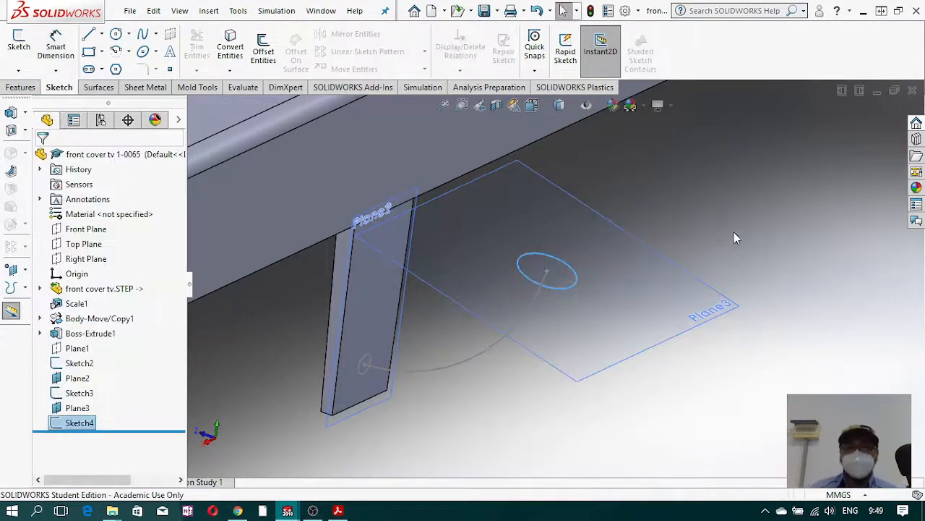
Step: Hide the two reference planes at the ends of the arc
right_click(705, 306)
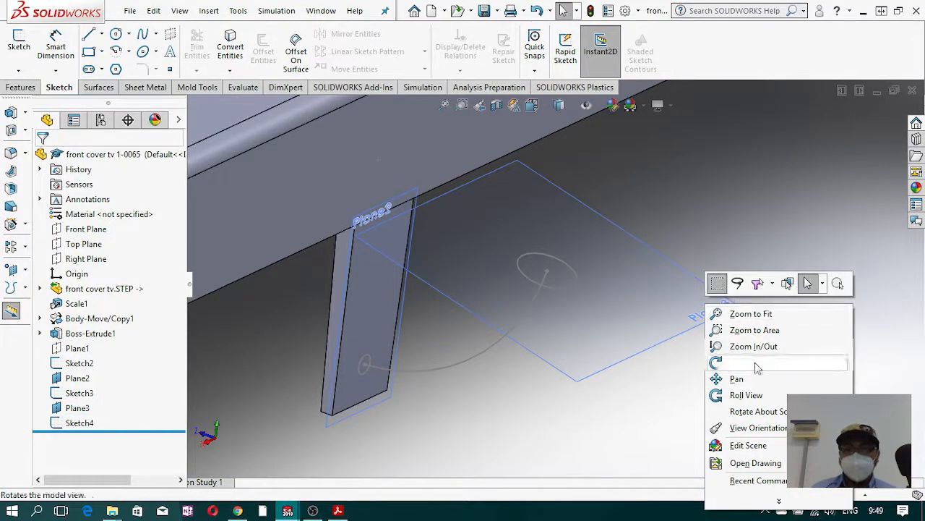
left_click(610, 372)
right_click(643, 354)
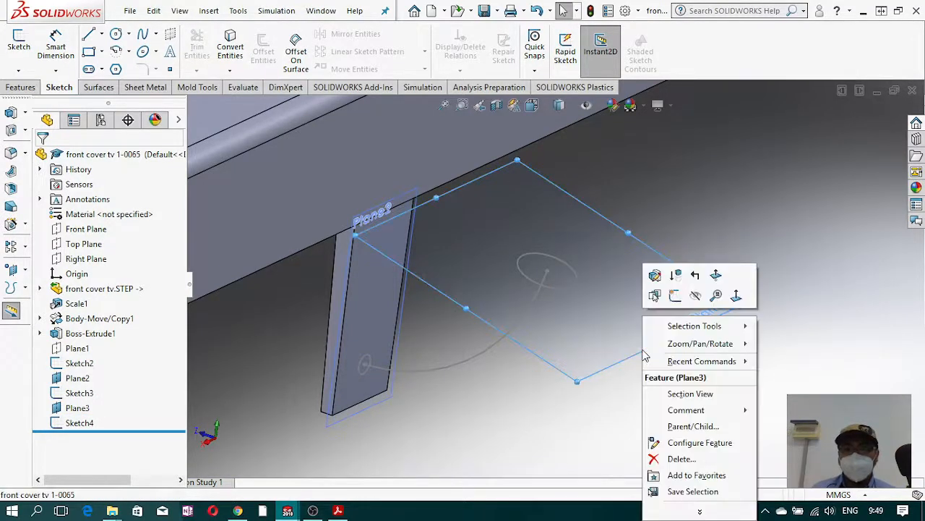
left_click(675, 275)
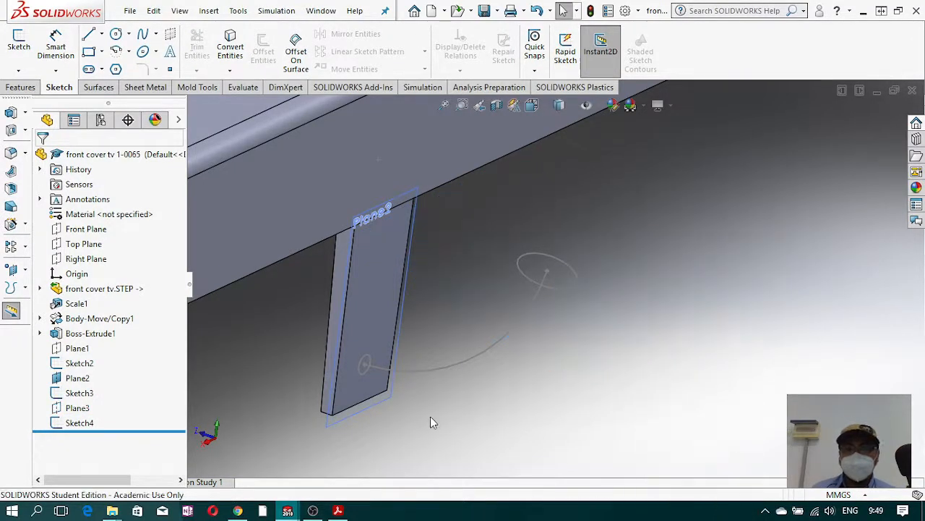
right_click(375, 405)
left_click(428, 299)
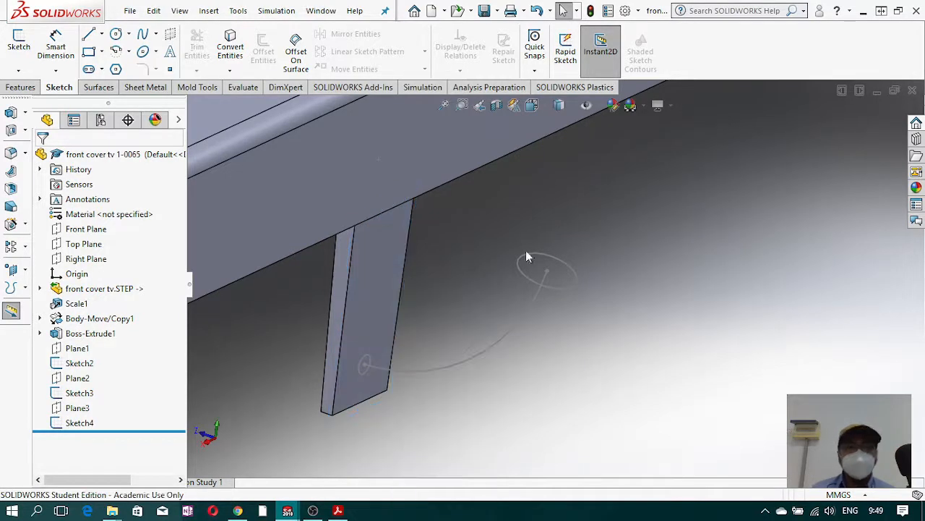
Step: Loft a boss from the small circle on the tab to the larger circle, using the arc as guide curve
left_click(30, 88)
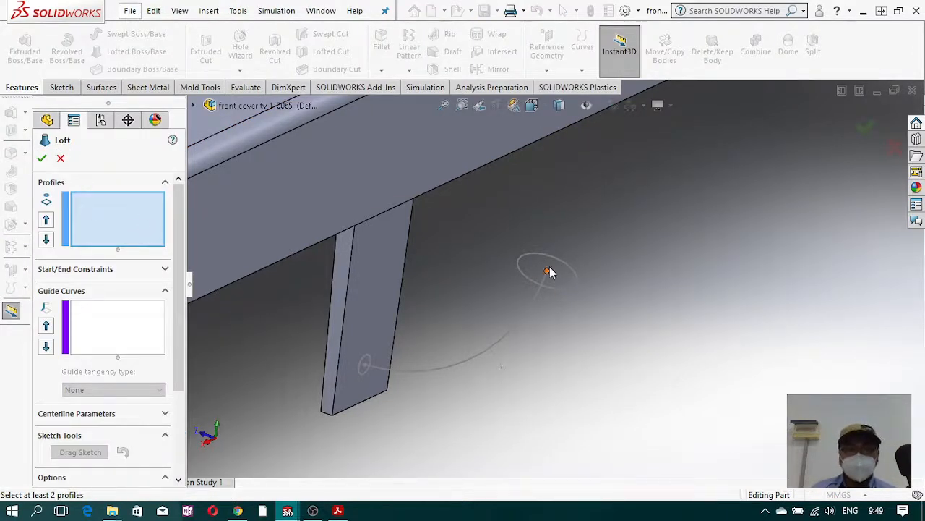
left_click(363, 373)
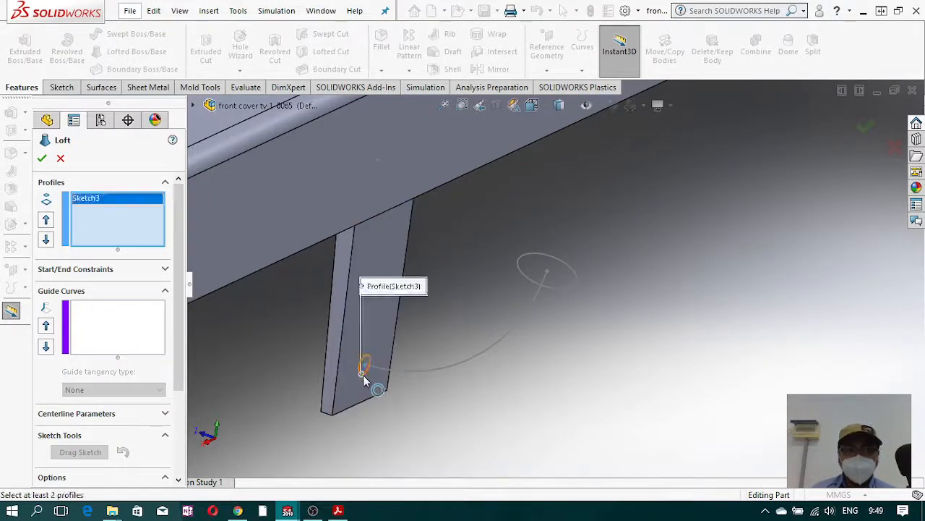
left_click(577, 283)
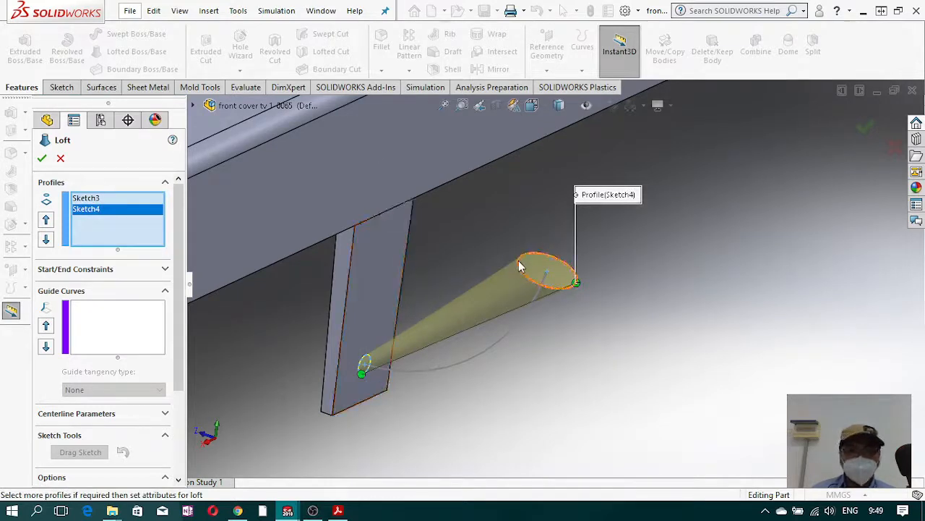
left_click(112, 326)
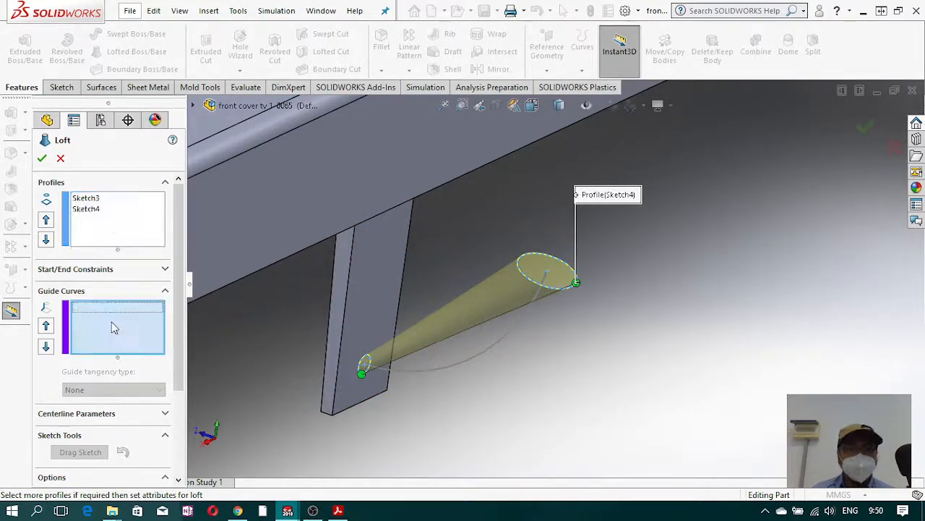
left_click(527, 317)
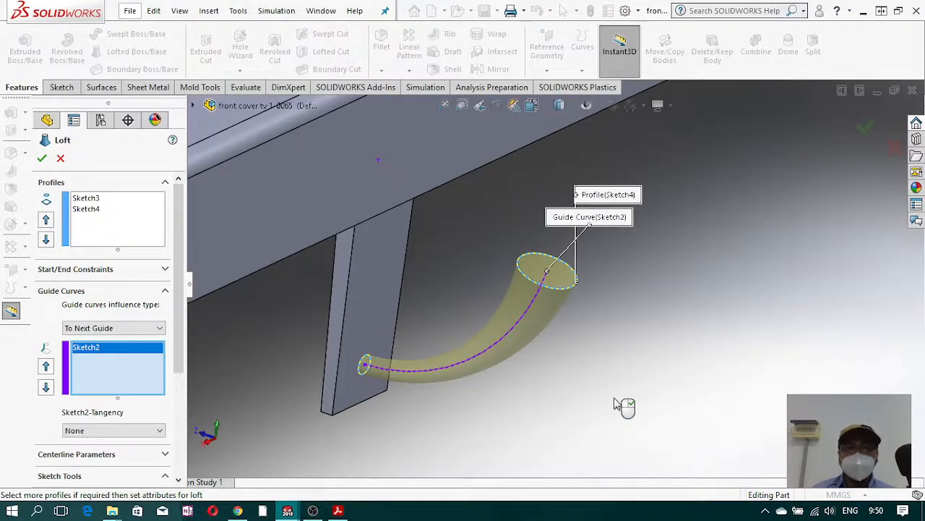
left_click(44, 159)
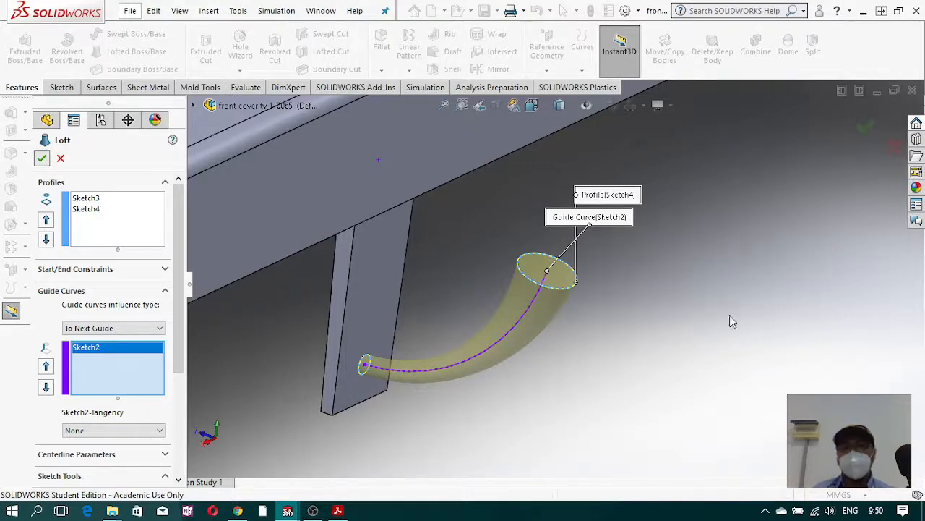
Step: Create a reference plane through the midpoint of another tab's tip edge, perpendicular to that edge
scroll(653, 362, "up", 5)
middle_click_drag(651, 355, 536, 273)
scroll(603, 317, "up", 3)
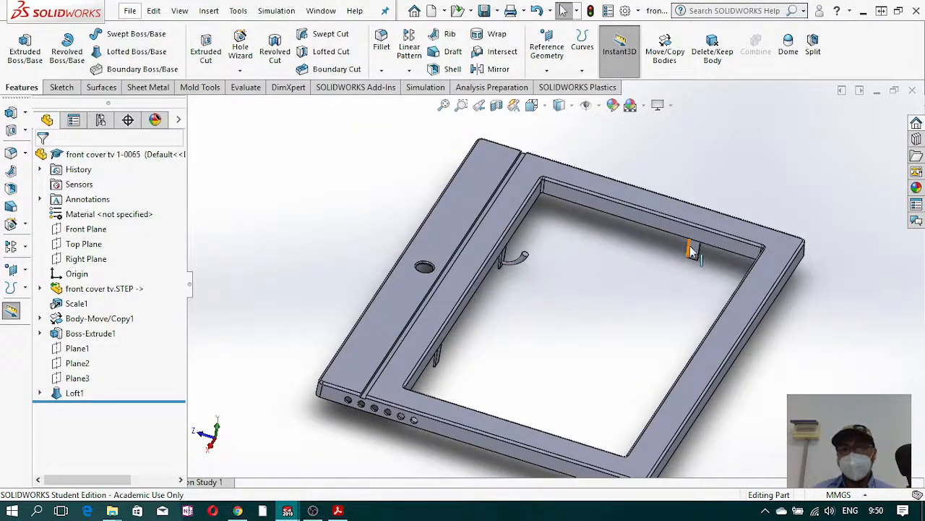
middle_click_drag(692, 250, 688, 387)
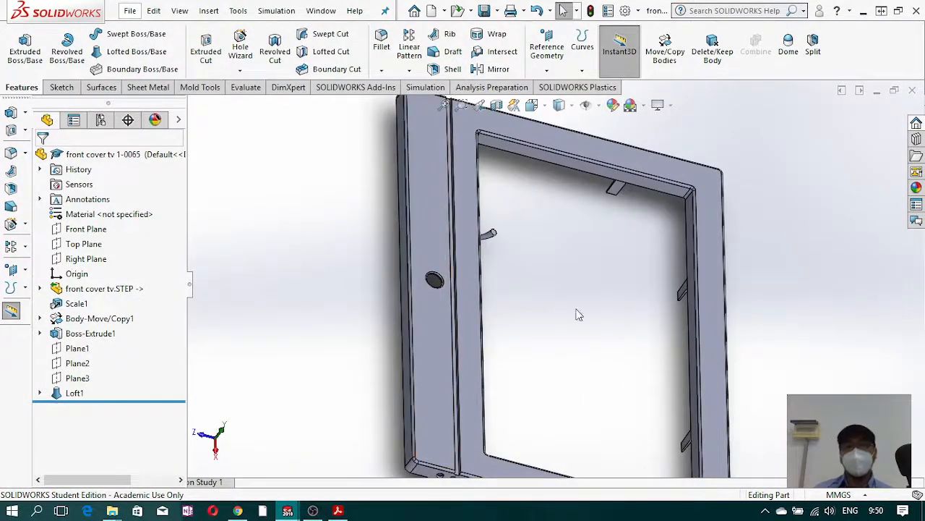
middle_click_drag(578, 315, 600, 290)
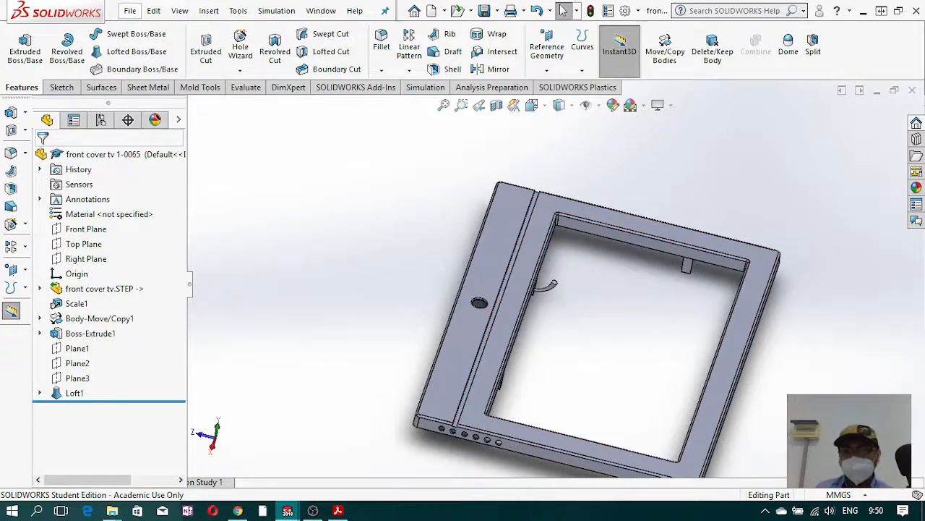
middle_click_drag(587, 360, 657, 374)
scroll(531, 320, "down", 6)
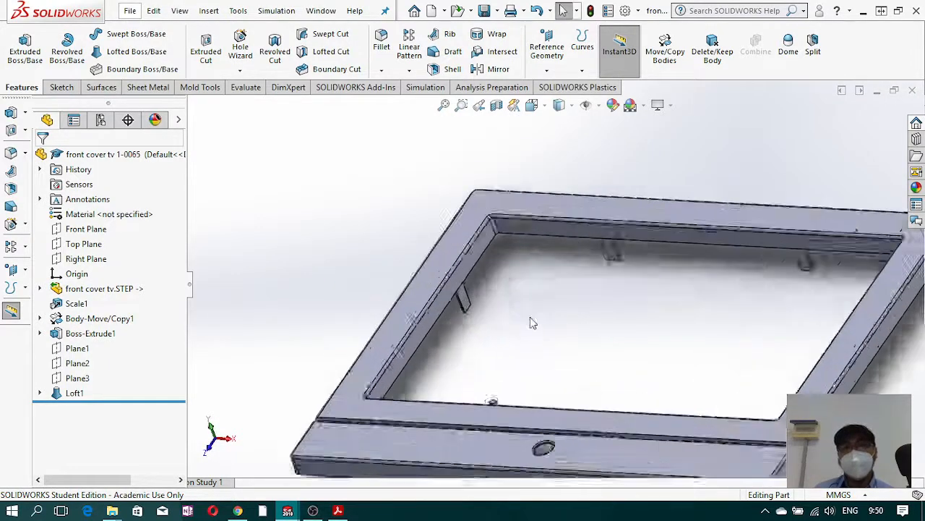
scroll(448, 253, "down", 2)
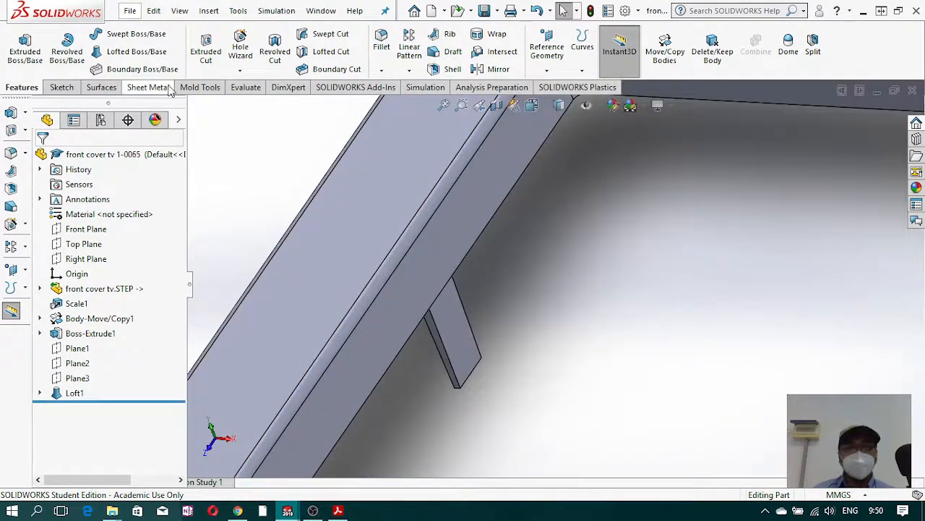
left_click(547, 50)
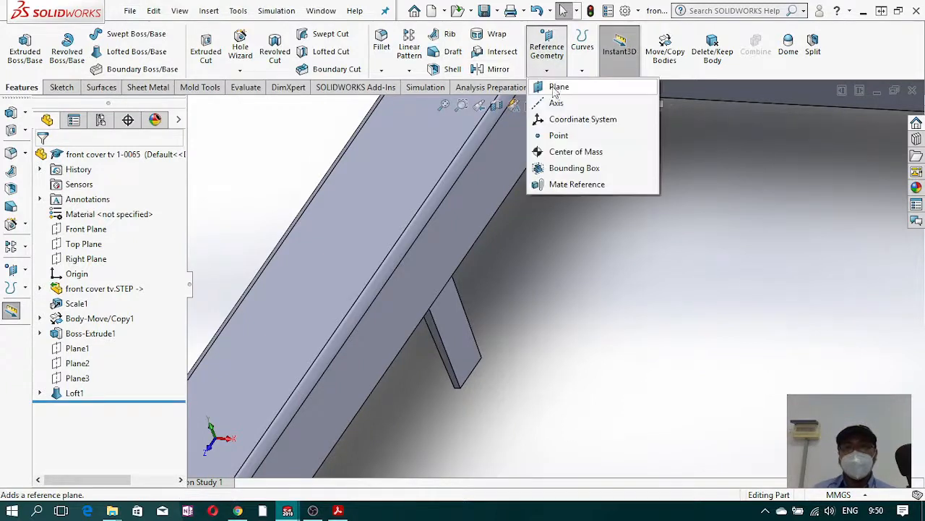
left_click(555, 90)
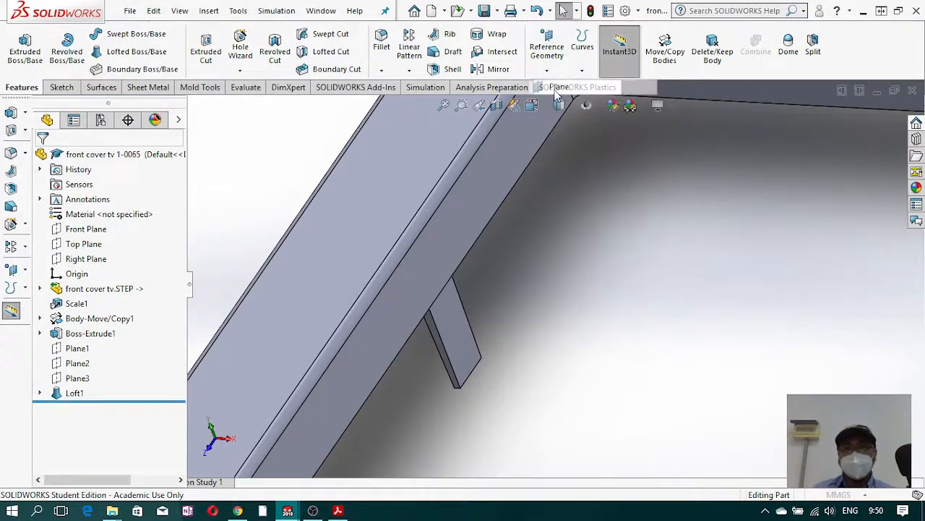
left_click(474, 373)
left_click(478, 371)
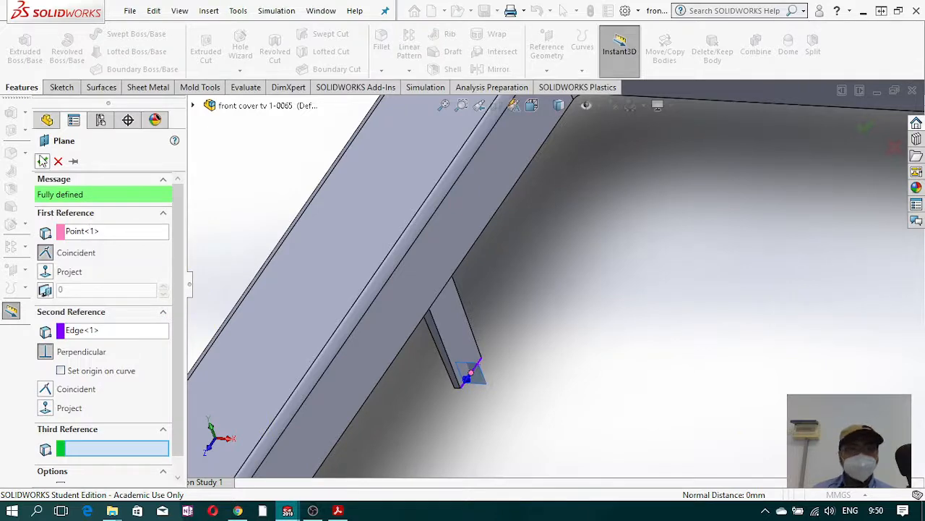
right_click(608, 318)
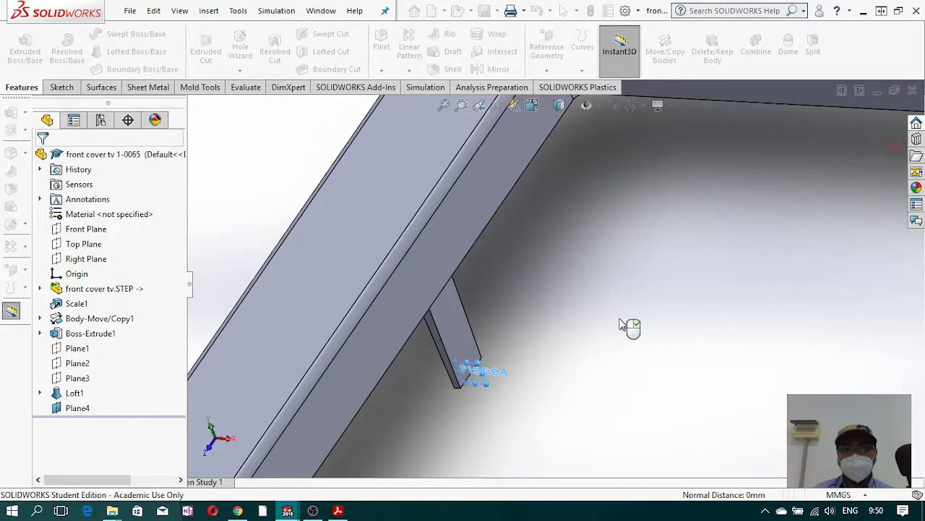
Step: Sketch a centerpoint arc of about 24.84 mm radius on the new plane, from the tab's side edge to the cover's rear rim
left_click(59, 89)
left_click(18, 45)
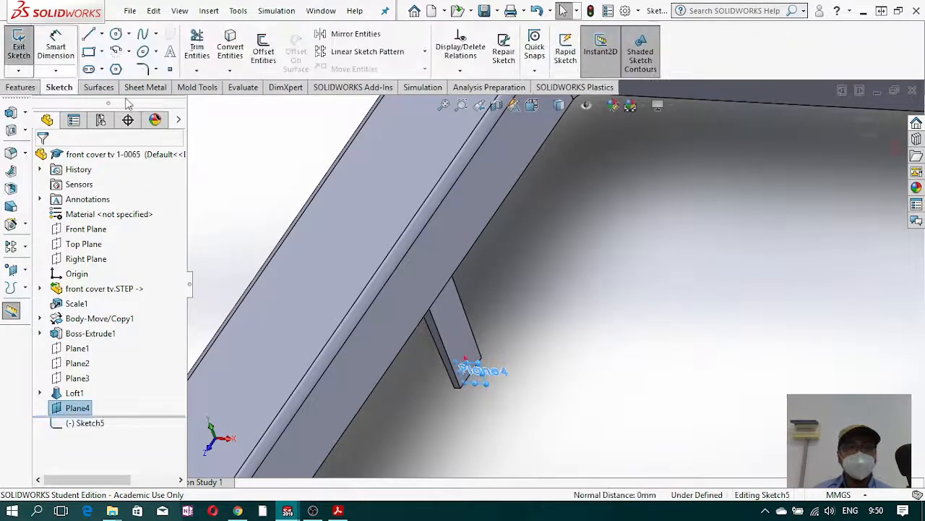
left_click(546, 109)
left_click(611, 182)
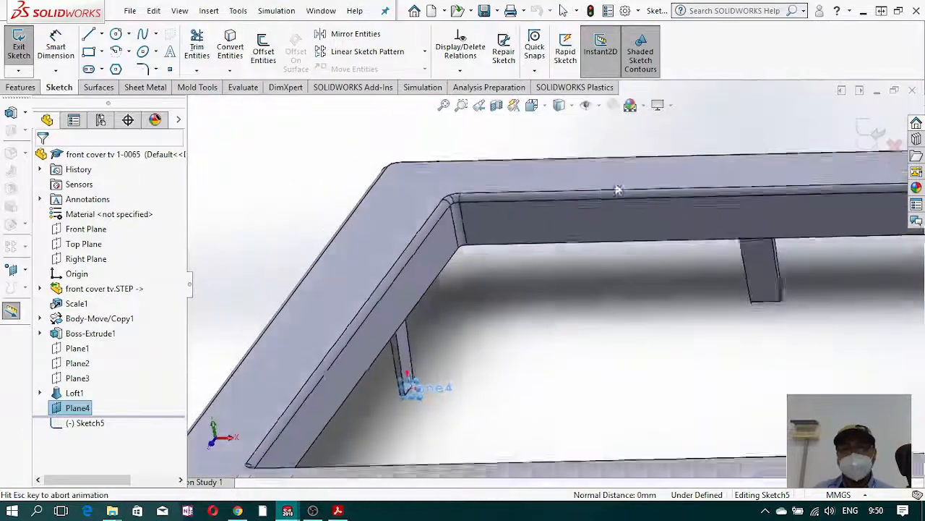
scroll(383, 282, "down", 5)
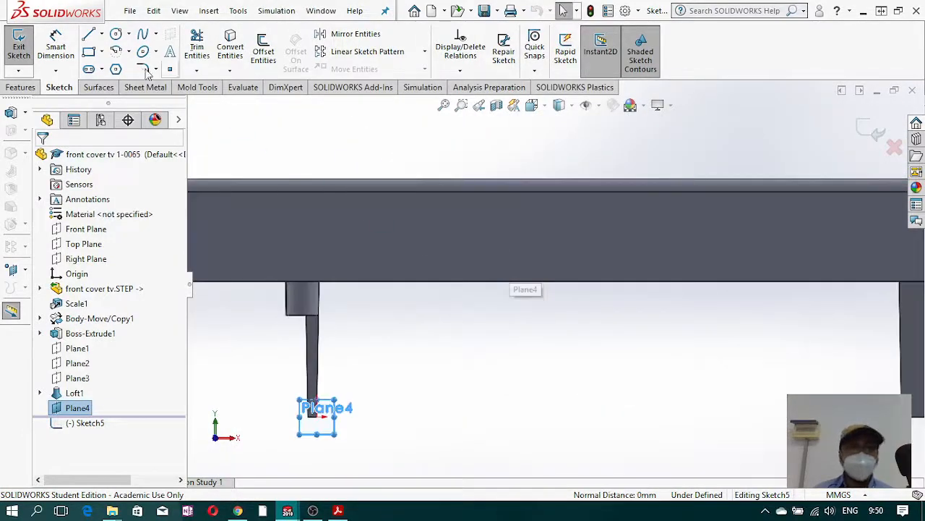
left_click(116, 51)
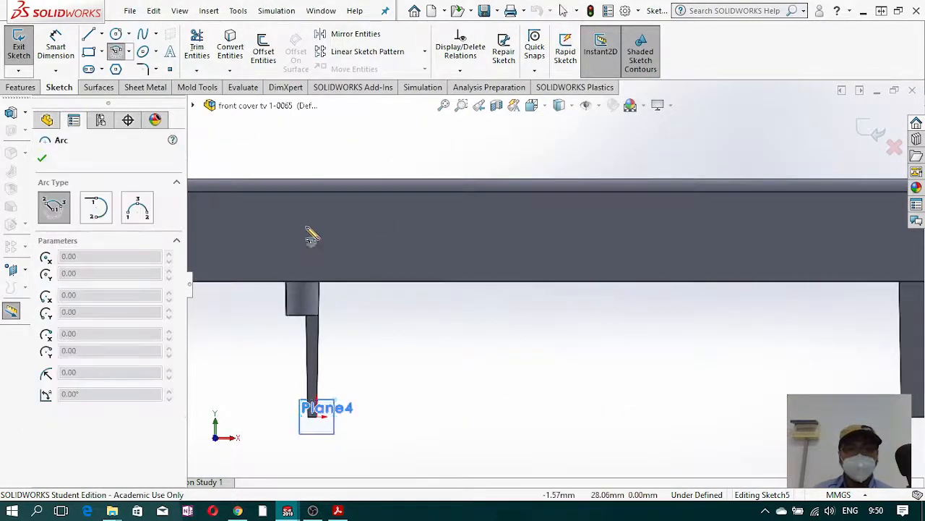
left_click(307, 228)
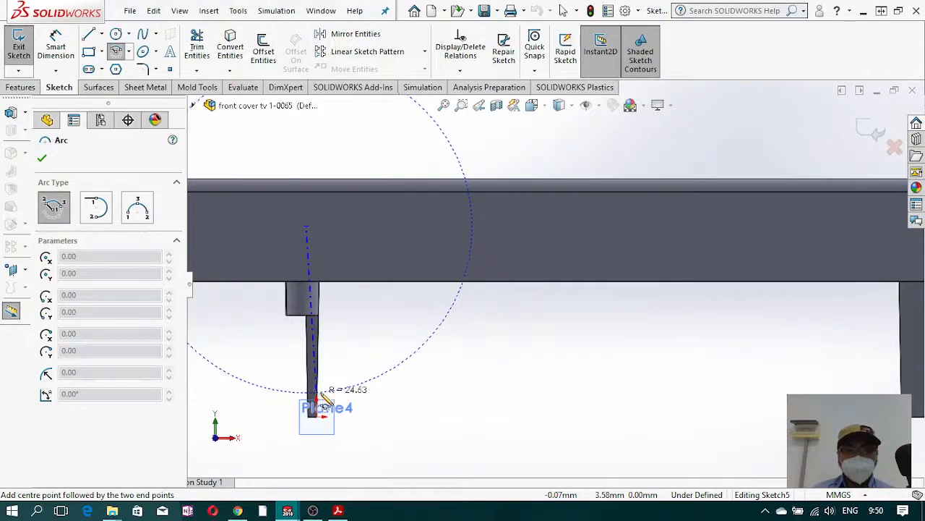
scroll(325, 405, "down", 2)
scroll(325, 405, "down", 1)
left_click(359, 374)
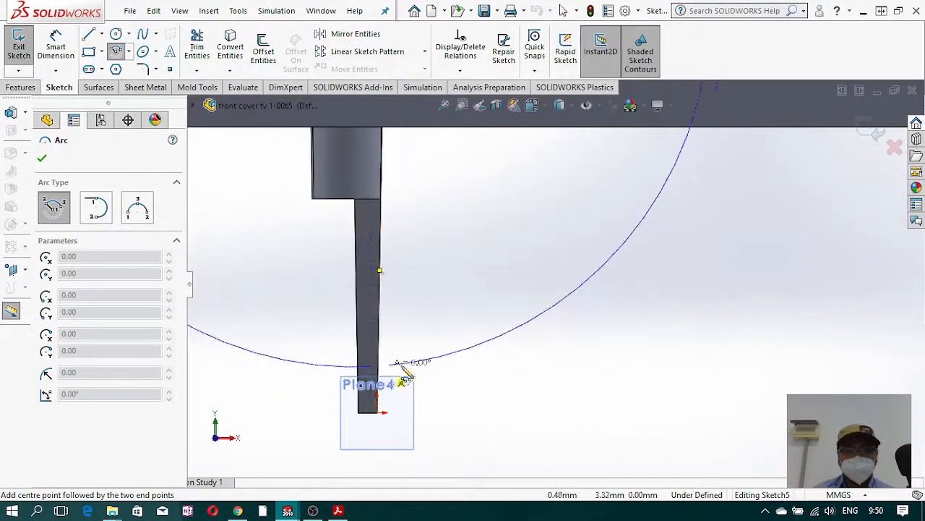
left_click(691, 130)
scroll(364, 249, "up", 5)
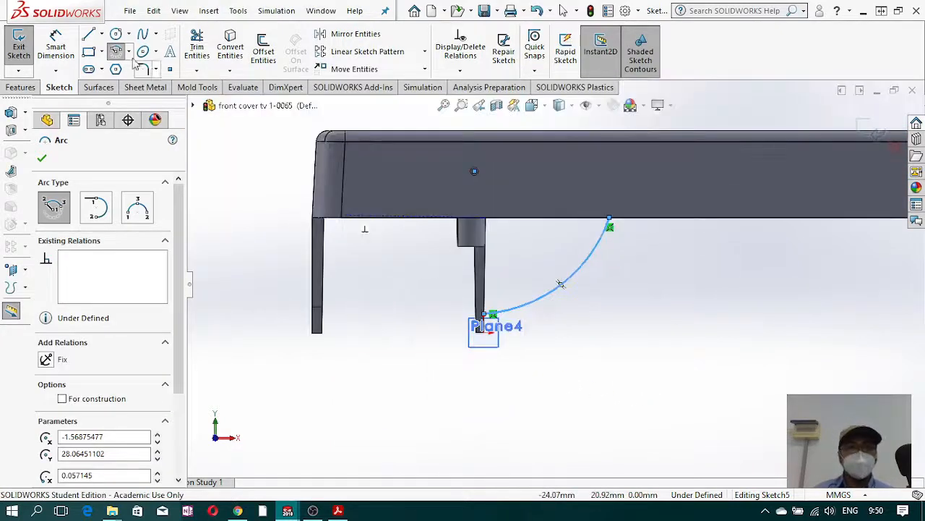
Step: Set the arc's radius to 21 mm
left_click(58, 42)
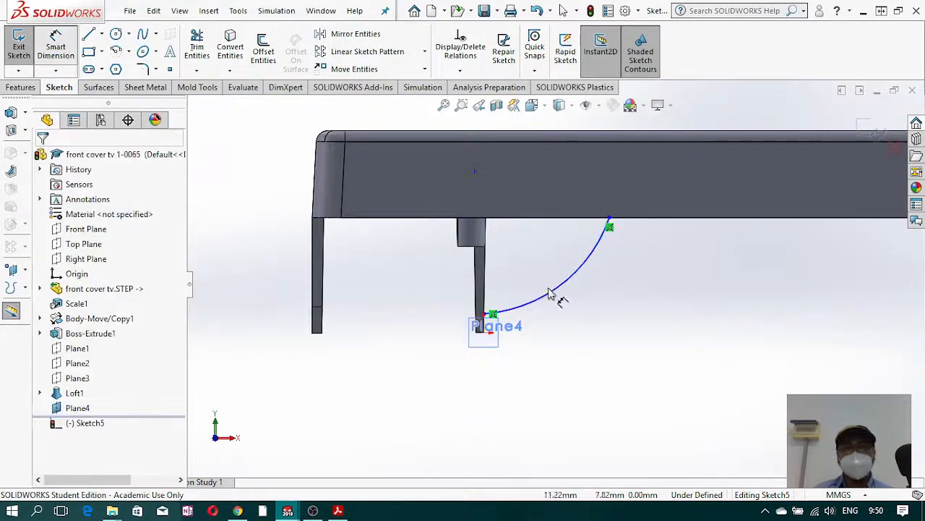
left_click(600, 334)
left_click(612, 316)
type("21")
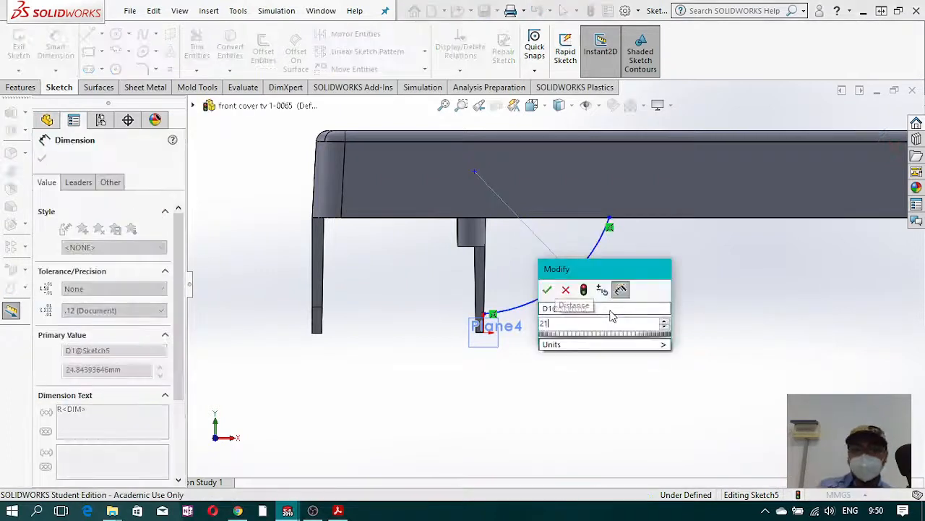
key("Return")
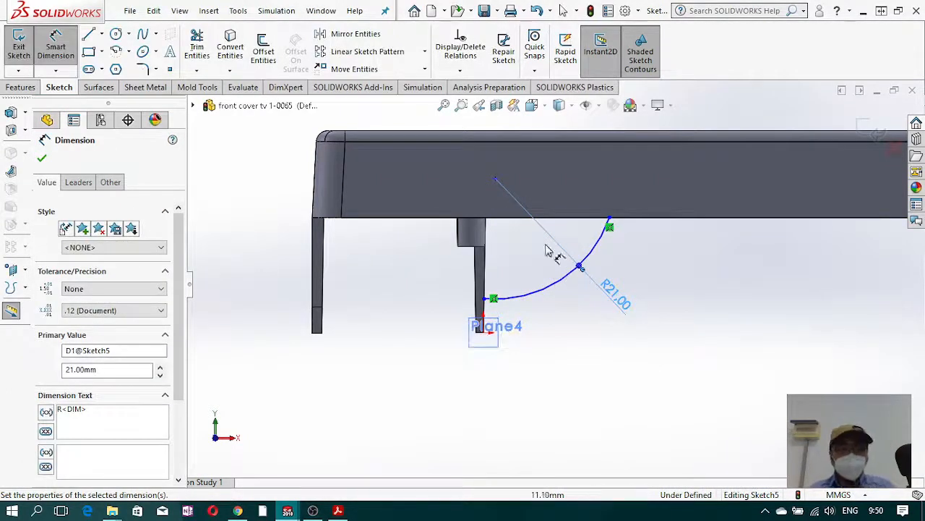
key("Escape")
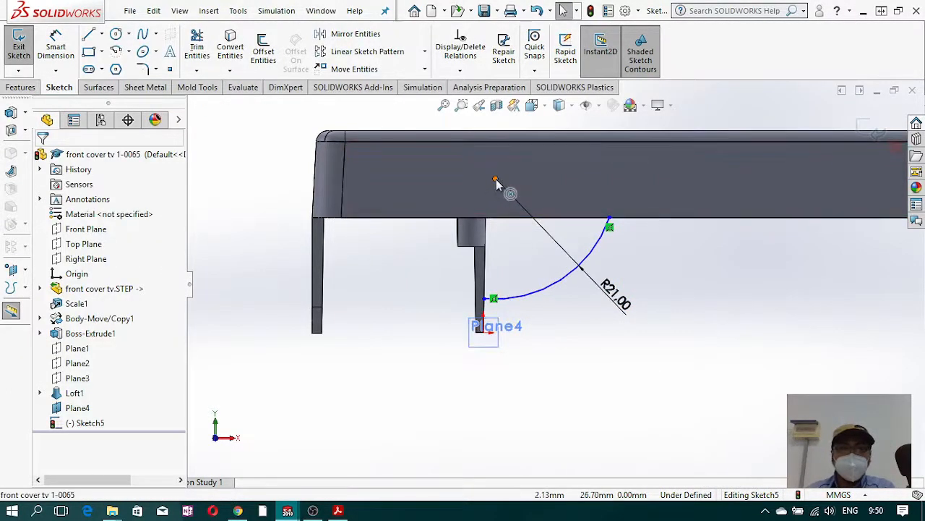
Step: Shift the arc's center toward the tab and set its horizontal distance from the tab's tip to 1 mm
left_click_drag(496, 182, 474, 178)
left_click(286, 150)
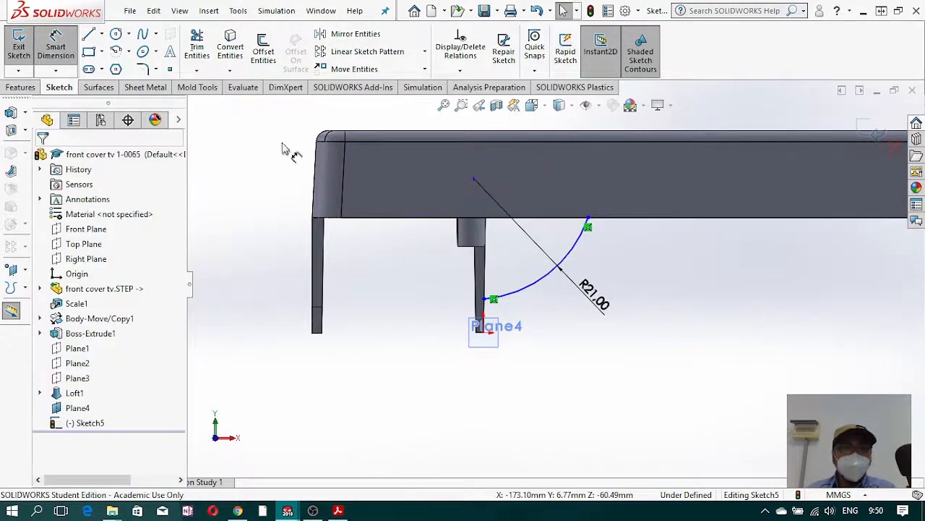
left_click(475, 180)
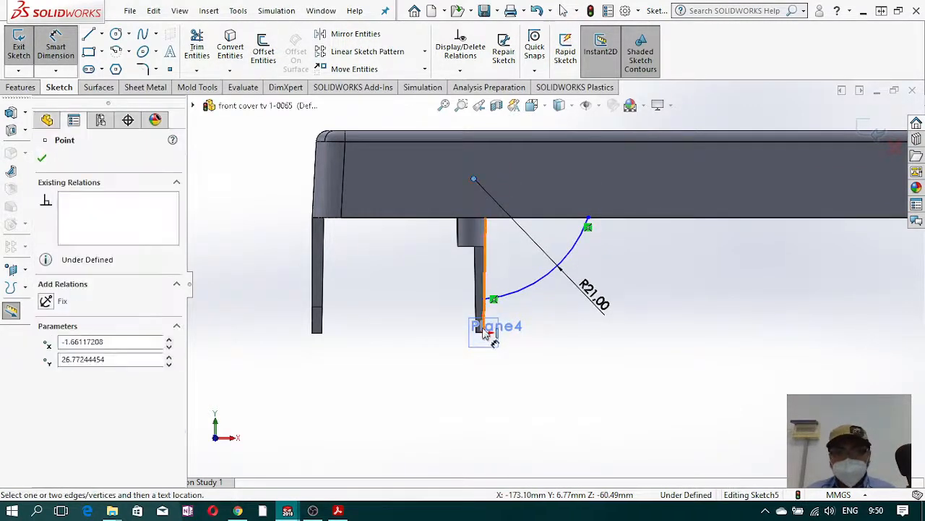
left_click(485, 332)
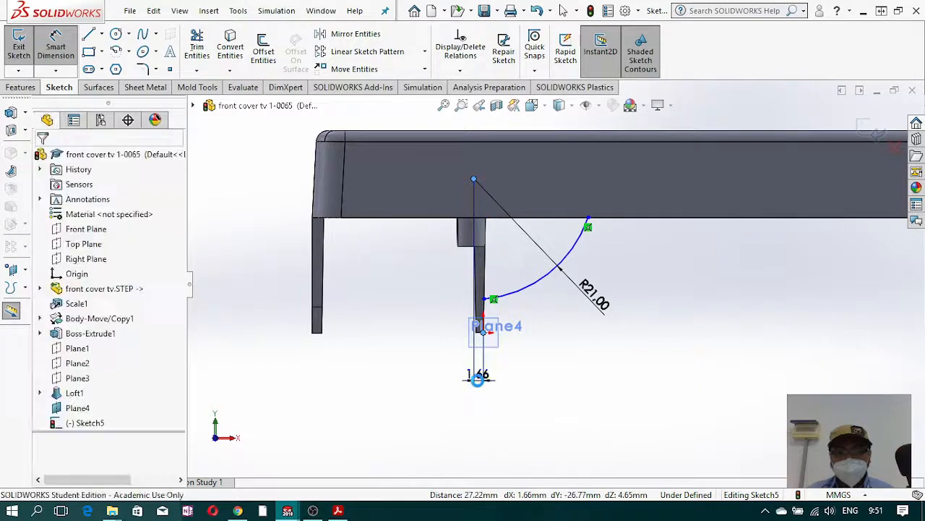
left_click(477, 379)
type("1")
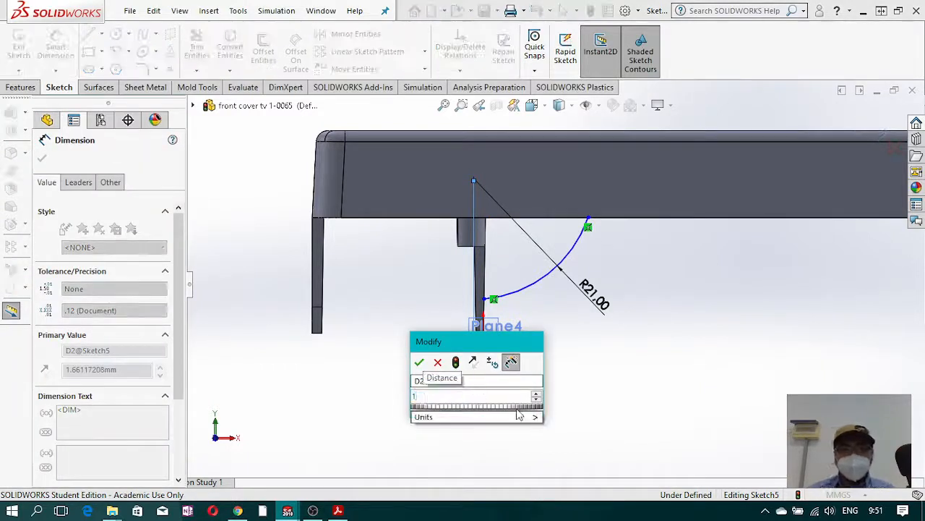
key("Return")
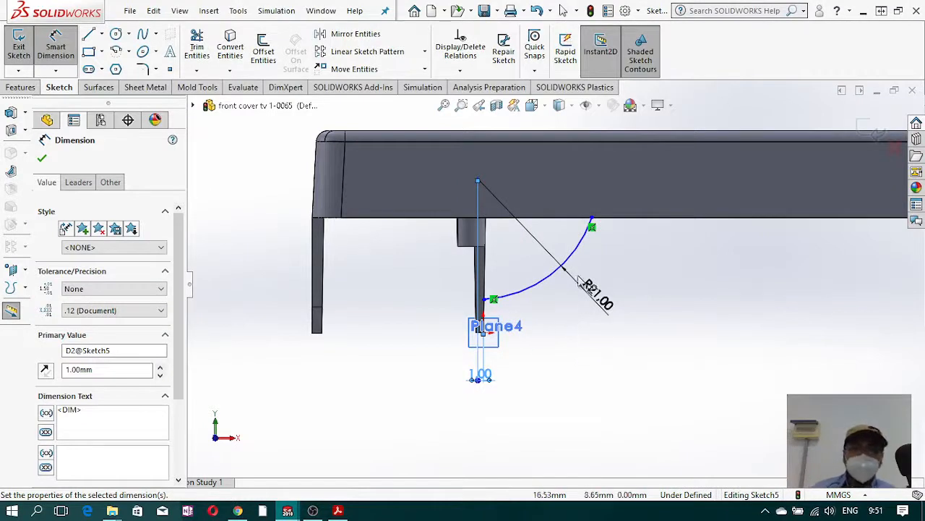
Step: Set the vertical distance between the arc's center and the tab's tip to 25 mm and finish the sketch
left_click(478, 180)
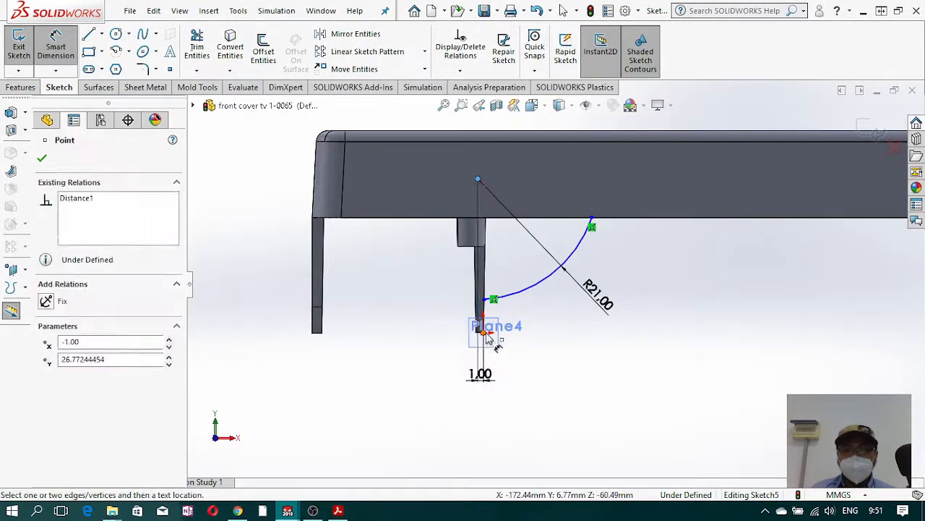
left_click(483, 332)
left_click(432, 292)
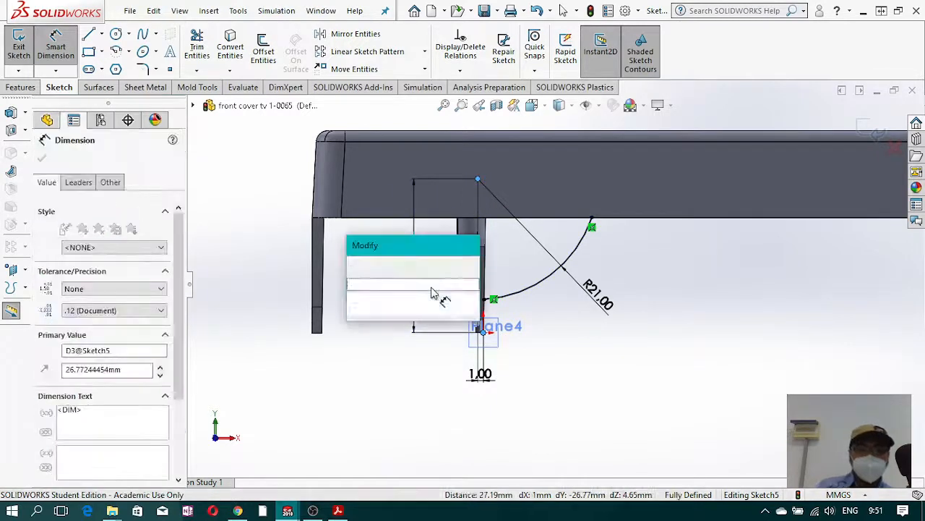
type("25")
key("Return")
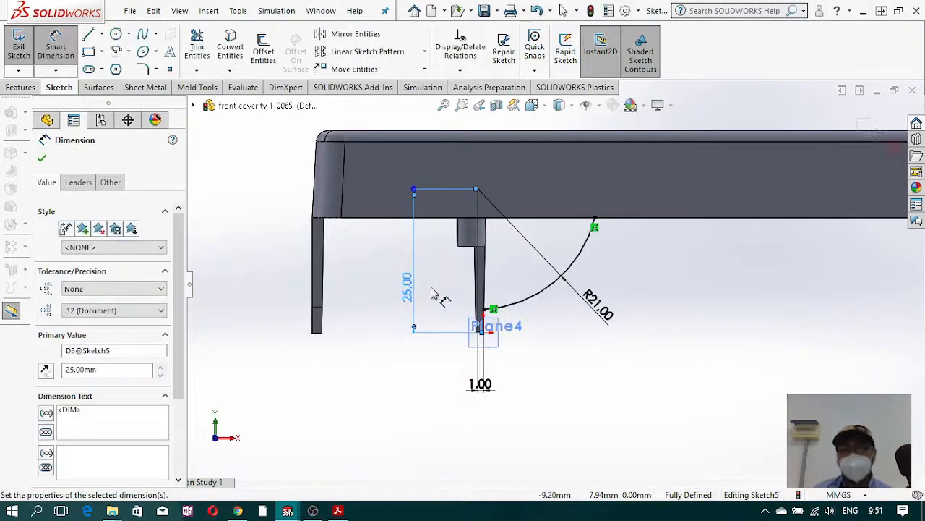
left_click(871, 130)
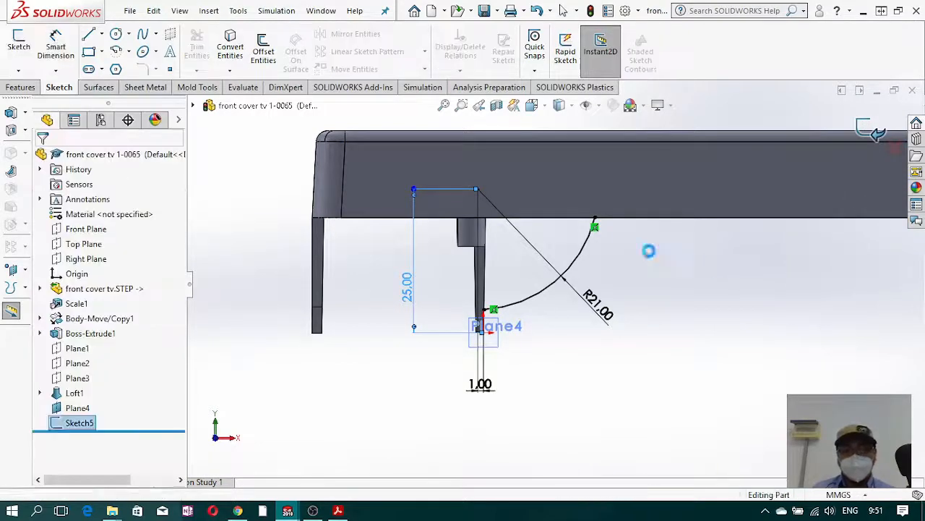
Step: Hide the reference plane that carries the arc sketch beside the tab
mouse_move(649, 251)
middle_mouse_down()
mouse_move(571, 289)
mouse_move(574, 328)
mouse_move(603, 316)
middle_mouse_up()
scroll(817, 143, "down", 5)
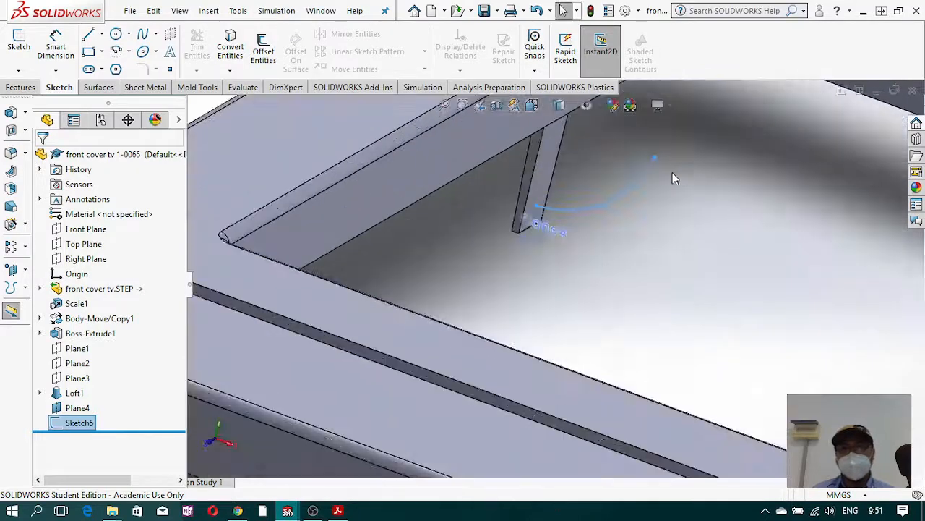
right_click(516, 263)
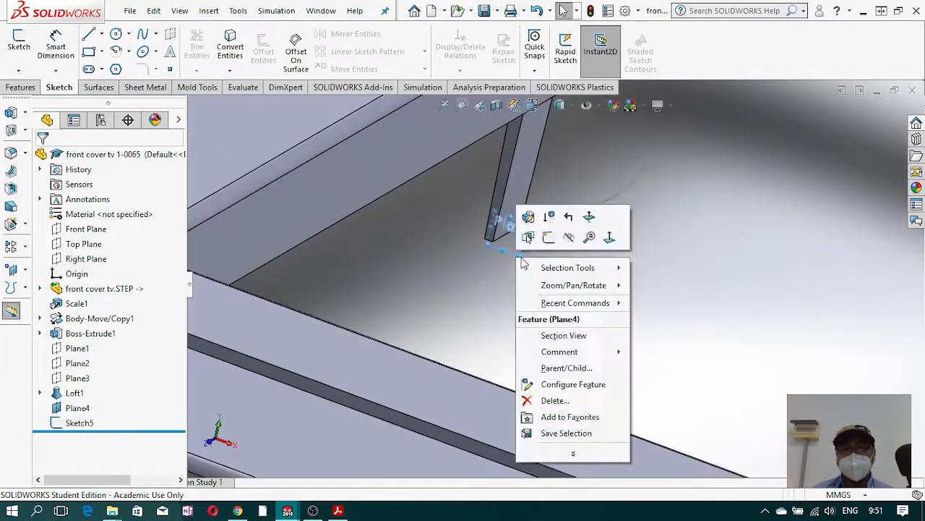
left_click(570, 236)
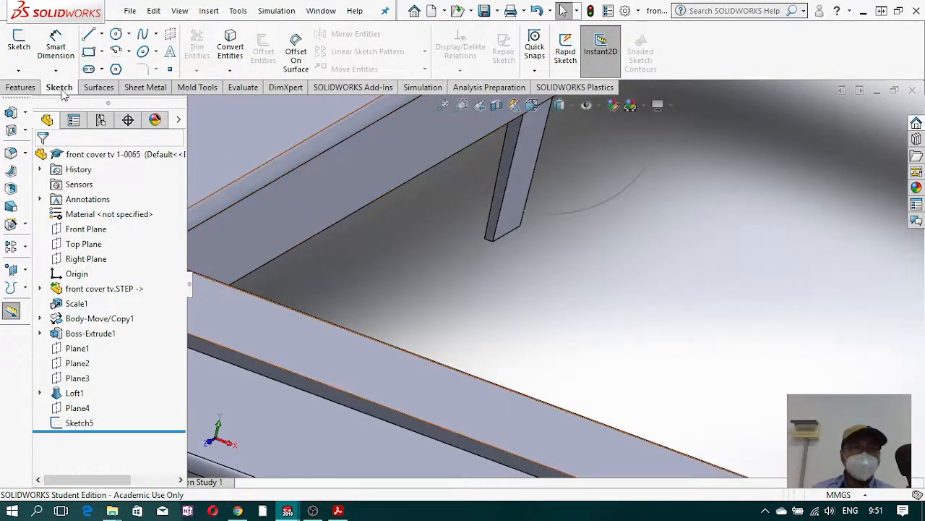
Step: Create a reference plane through the arc's endpoint at the tab, perpendicular to the arc
left_click(32, 87)
left_click(547, 44)
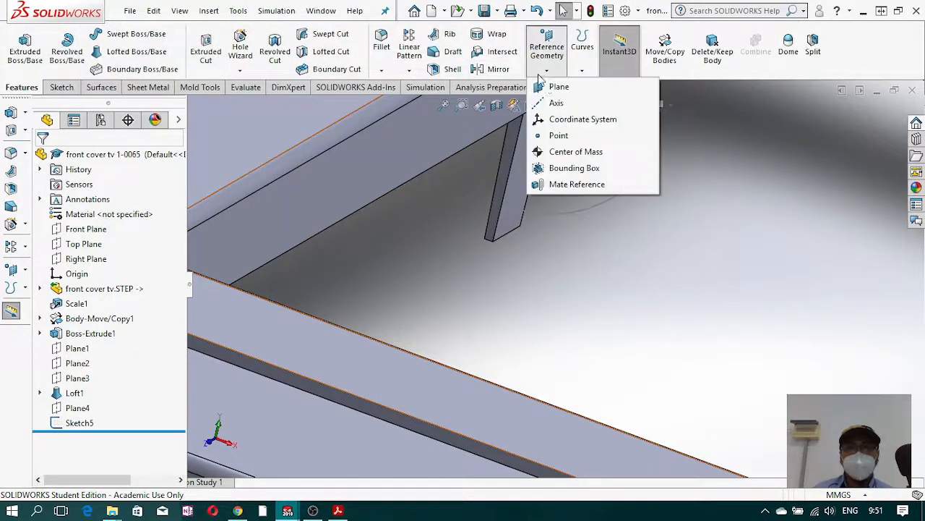
scroll(504, 218, "down", 5)
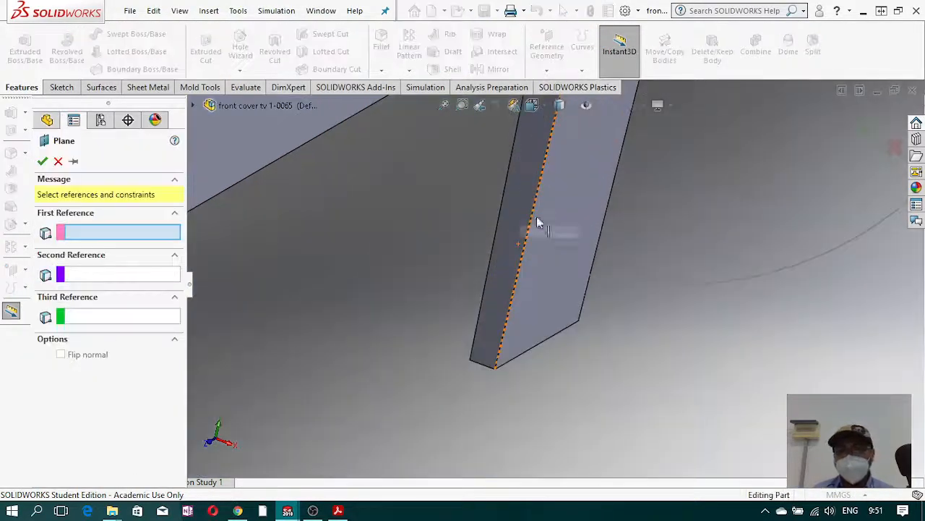
middle_click_drag(604, 339, 556, 324)
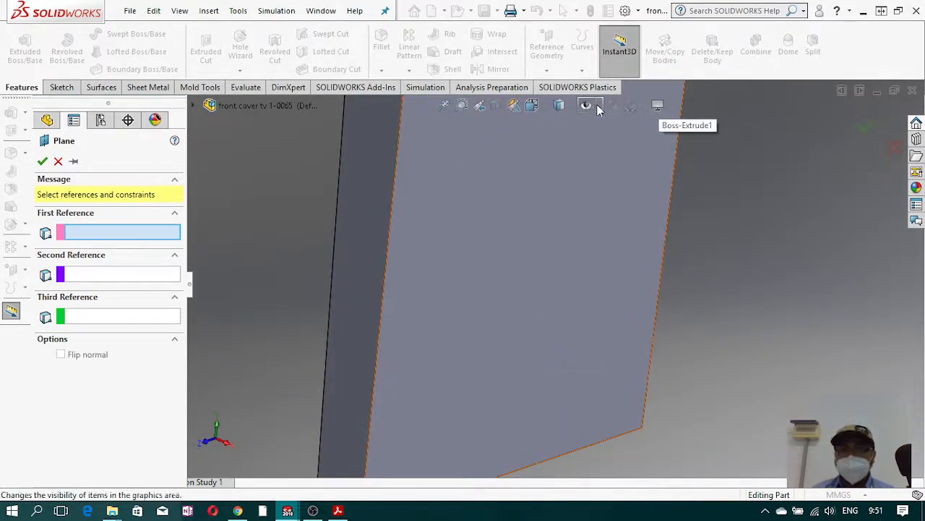
left_click(672, 107)
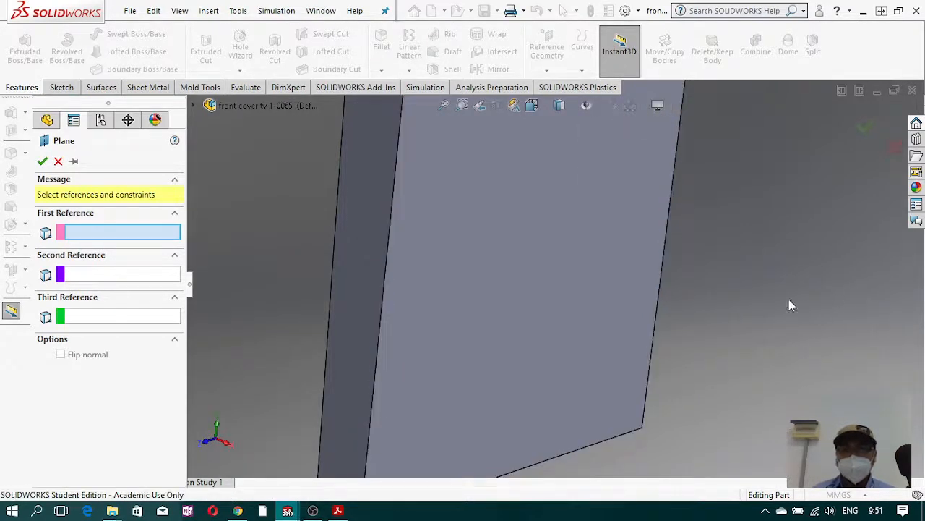
scroll(590, 325, "down", 5)
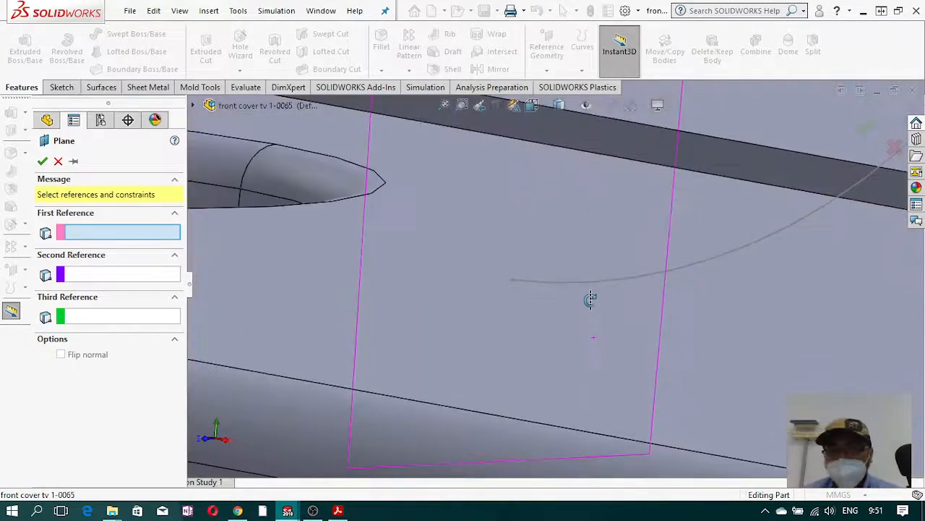
left_click(512, 282)
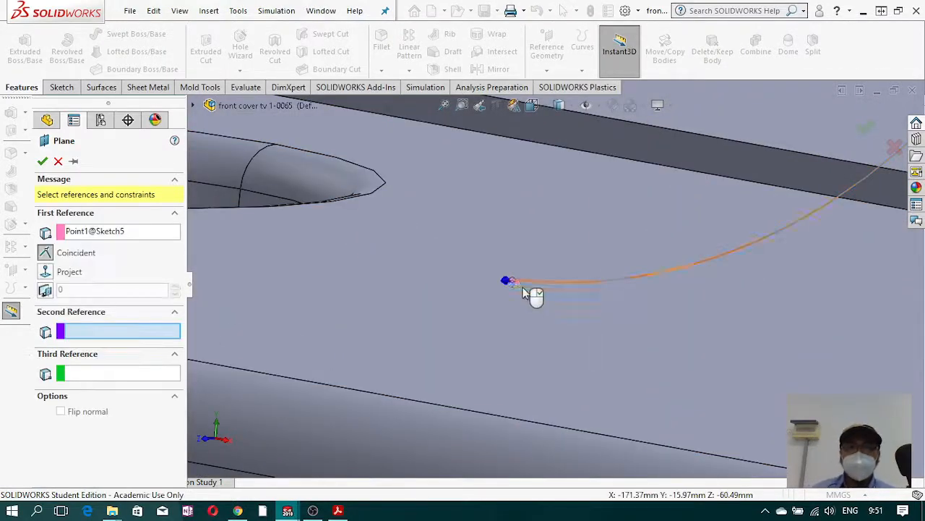
left_click(551, 284)
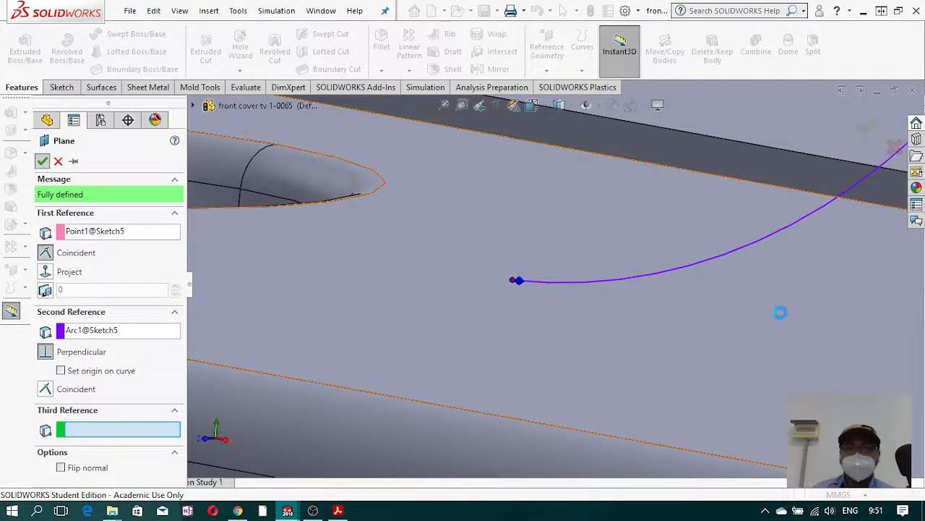
Step: Sketch a circle of about 0.72 mm radius on the new plane, centered on the arc's endpoint at the tab
scroll(715, 319, "up", 6)
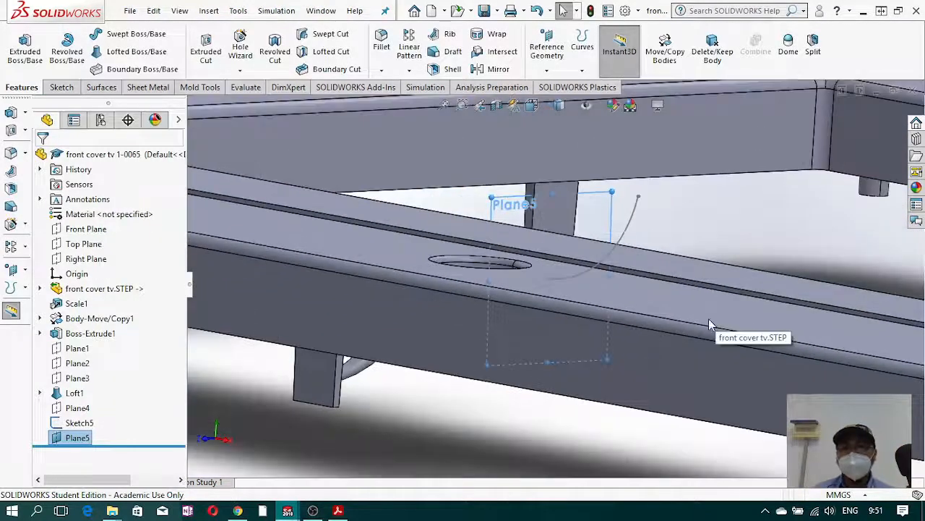
middle_click(609, 245)
mouse_move(609, 245)
middle_mouse_down()
mouse_move(613, 268)
mouse_move(609, 256)
middle_mouse_up()
scroll(625, 211, "up", 4)
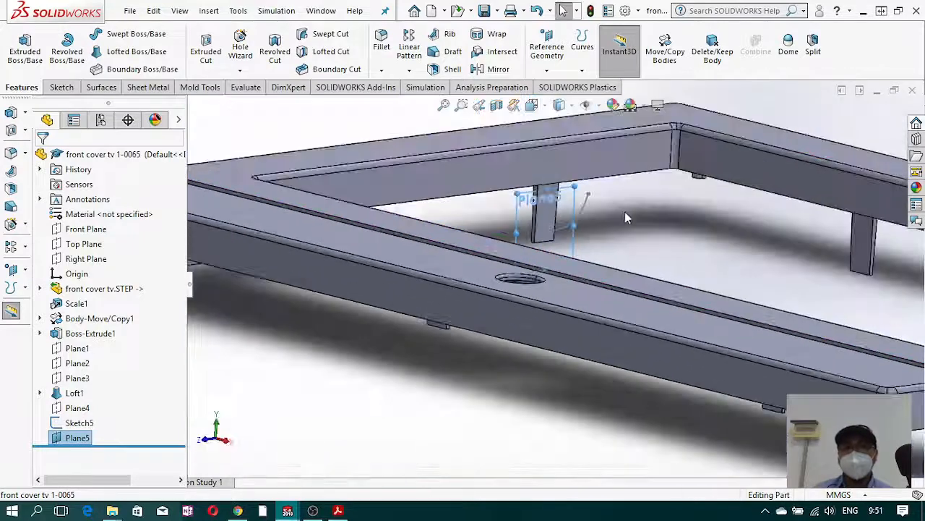
left_click(62, 87)
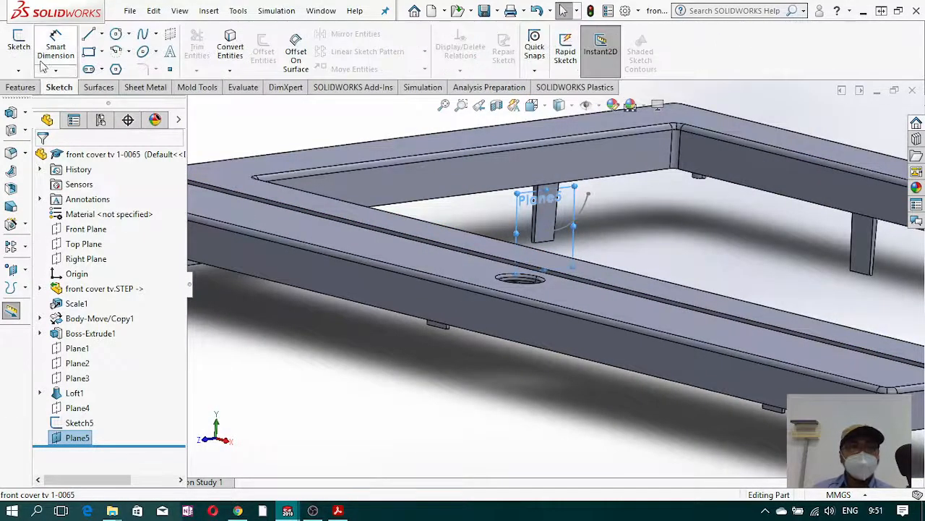
left_click(18, 41)
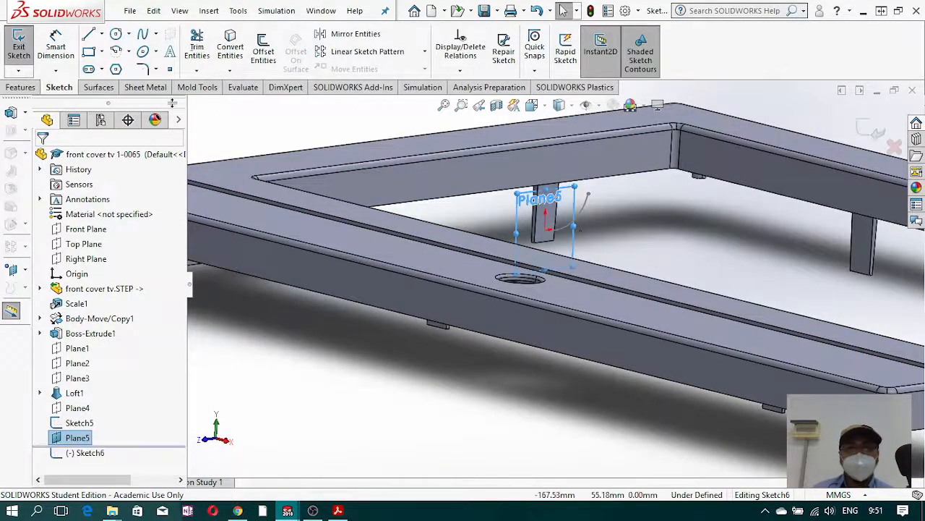
scroll(551, 238, "down", 8)
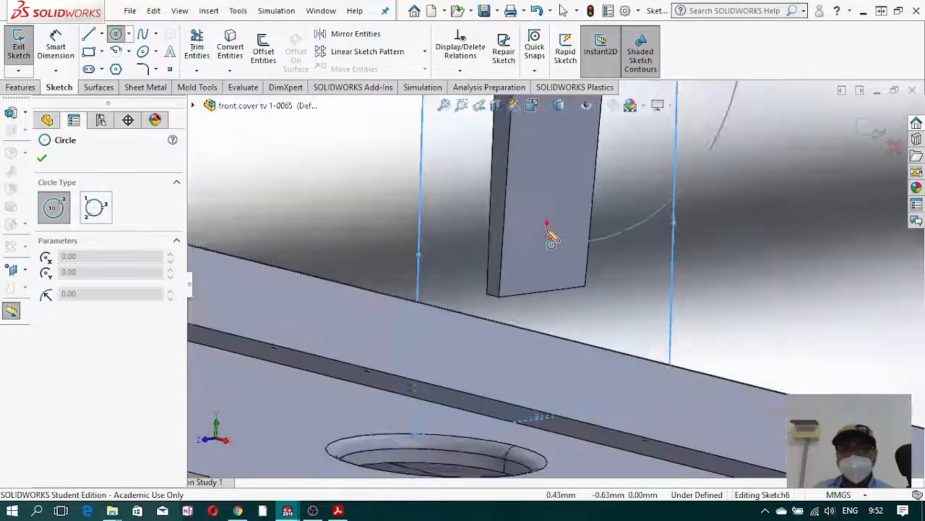
left_click(547, 257)
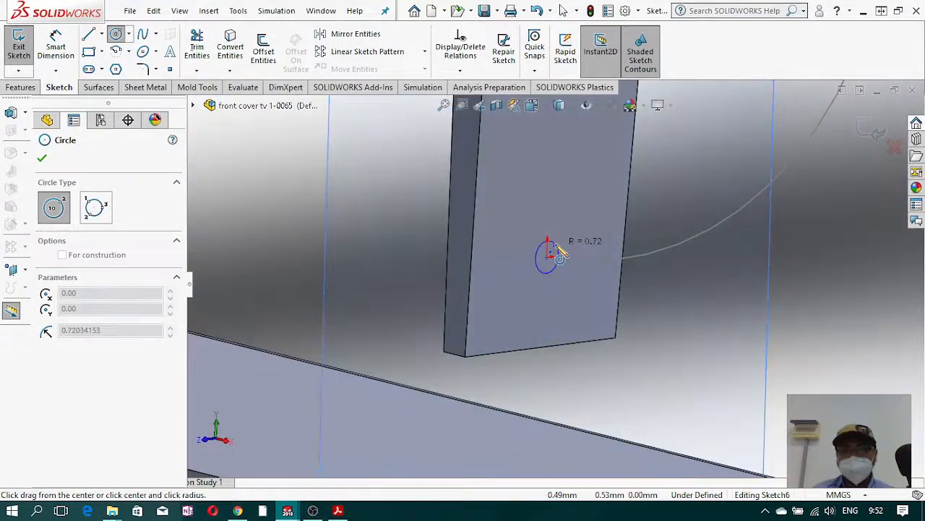
left_click(558, 253)
Step: Set the circle's diameter to 2 mm and finish the sketch
left_click(55, 47)
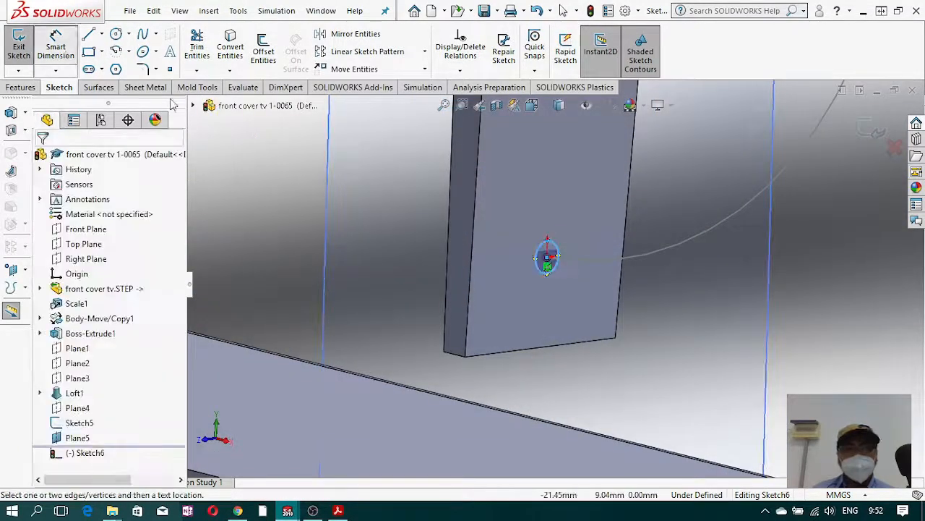
left_click(556, 273)
left_click(540, 313)
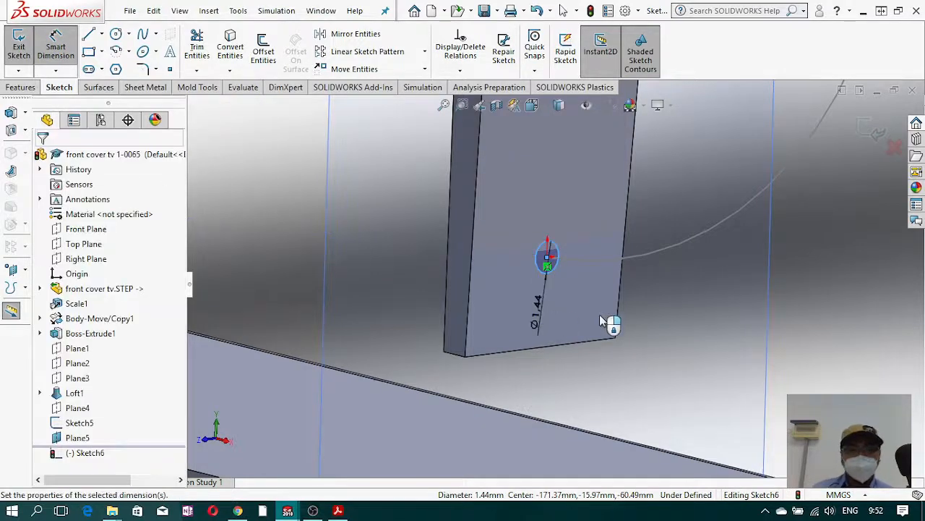
type("2")
key("Return")
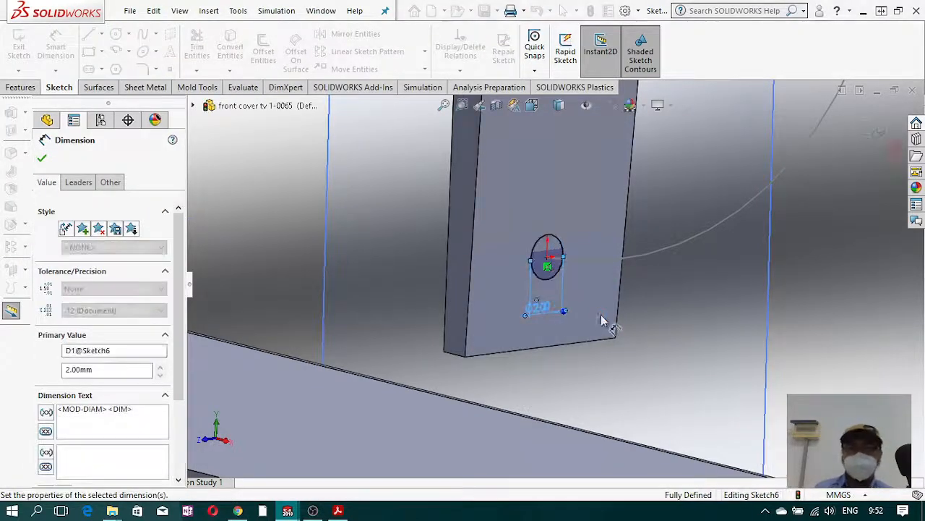
scroll(666, 320, "up", 5)
left_click(854, 134)
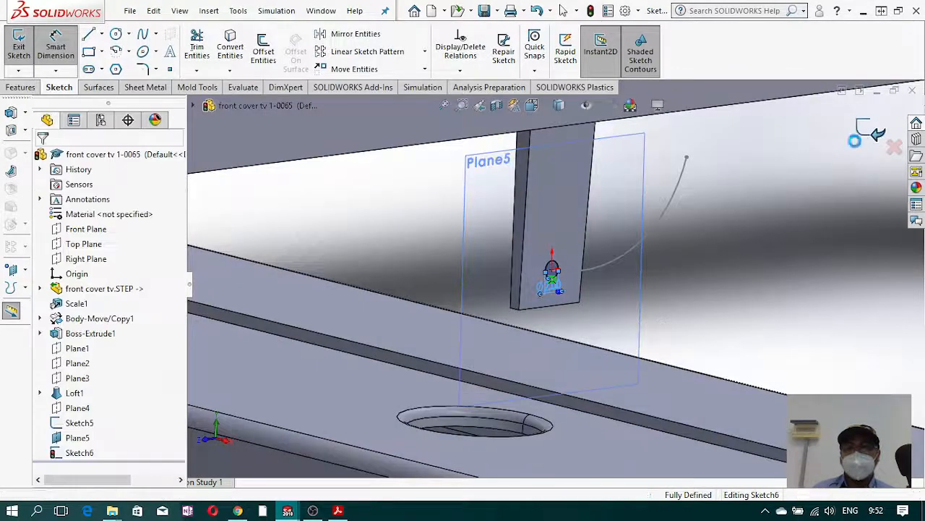
Step: Create a reference plane through the arc's other endpoint at the cover's rim, perpendicular to the arc
left_click(24, 88)
left_click(546, 46)
left_click(550, 86)
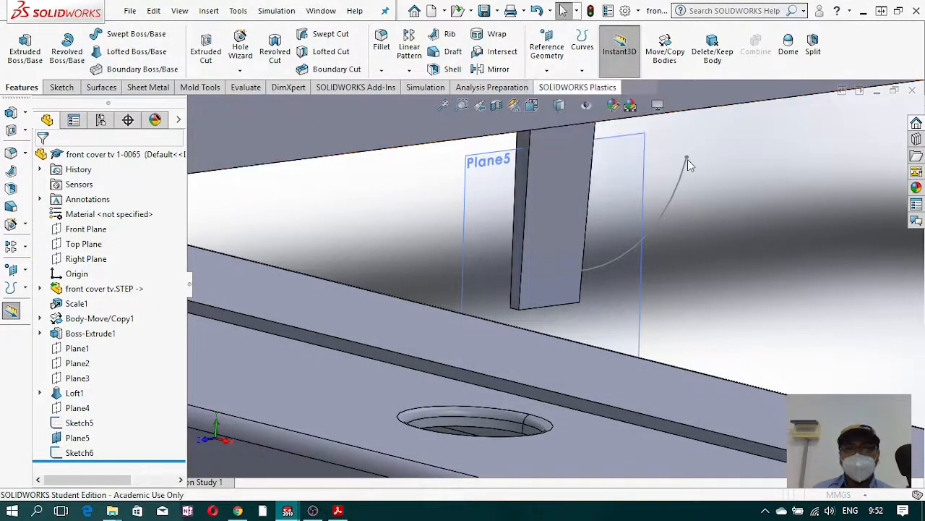
left_click(687, 159)
left_click(684, 177)
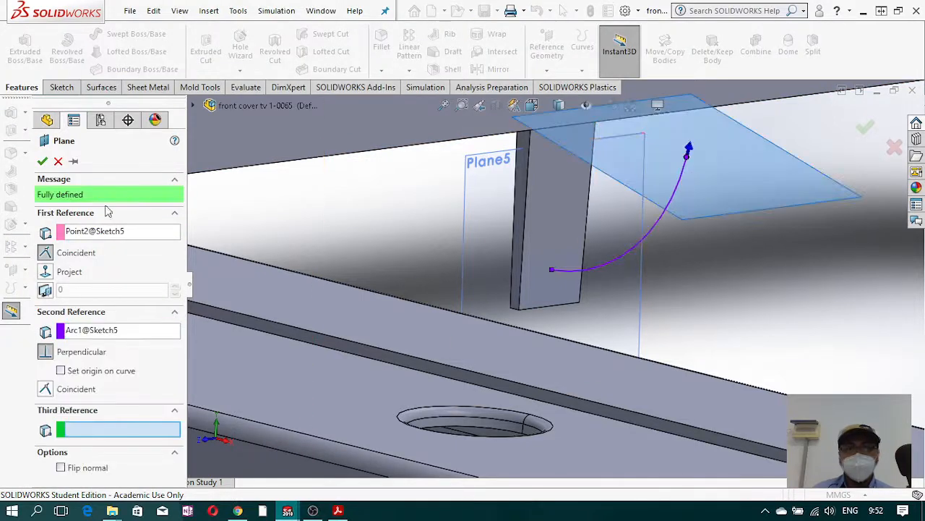
left_click(42, 161)
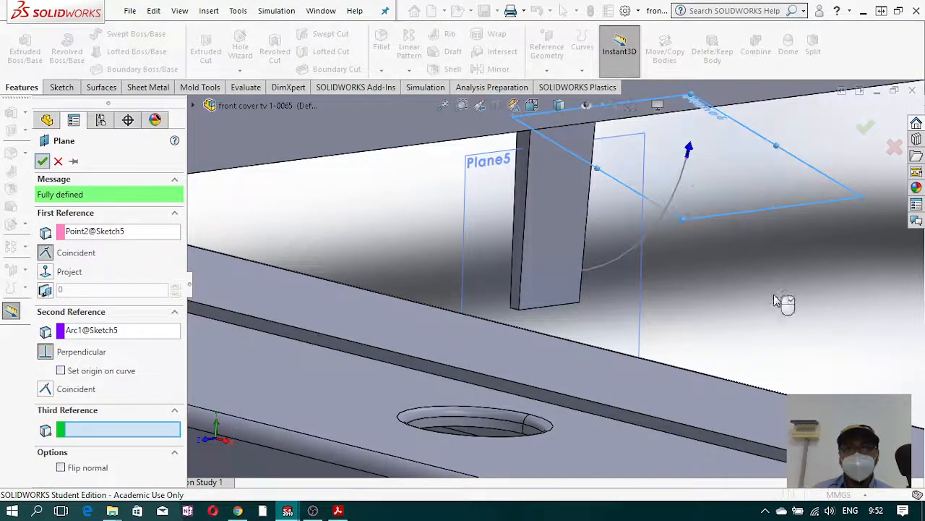
Step: Sketch a circle of about 9.38 mm diameter on the rim-end plane, centered on the arc's endpoint
left_click(59, 87)
left_click(18, 40)
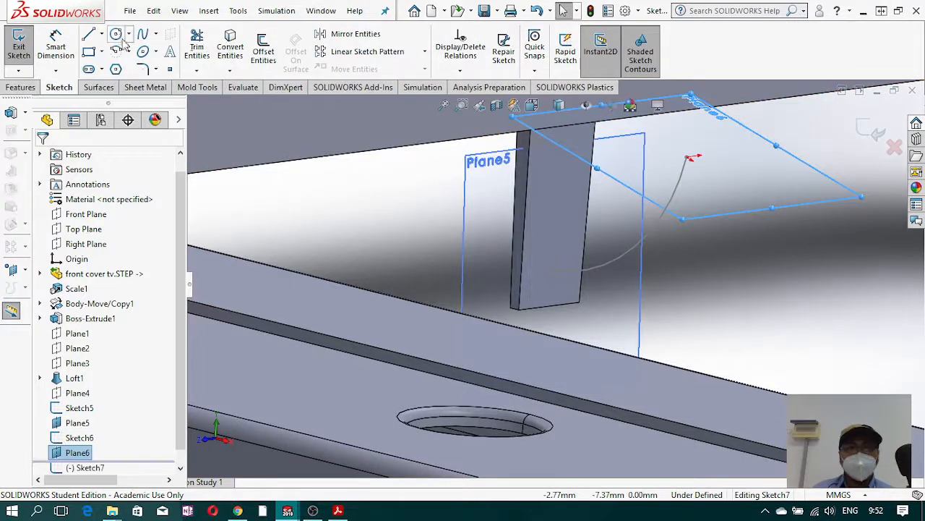
left_click(687, 158)
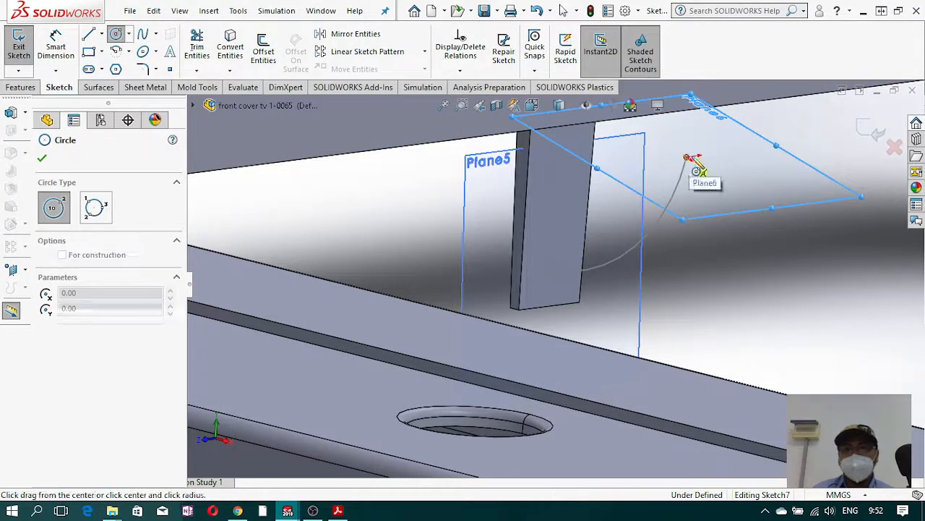
left_click(728, 165)
Step: Set the rim-end circle's diameter to 6 mm and finish the sketch
left_click(59, 49)
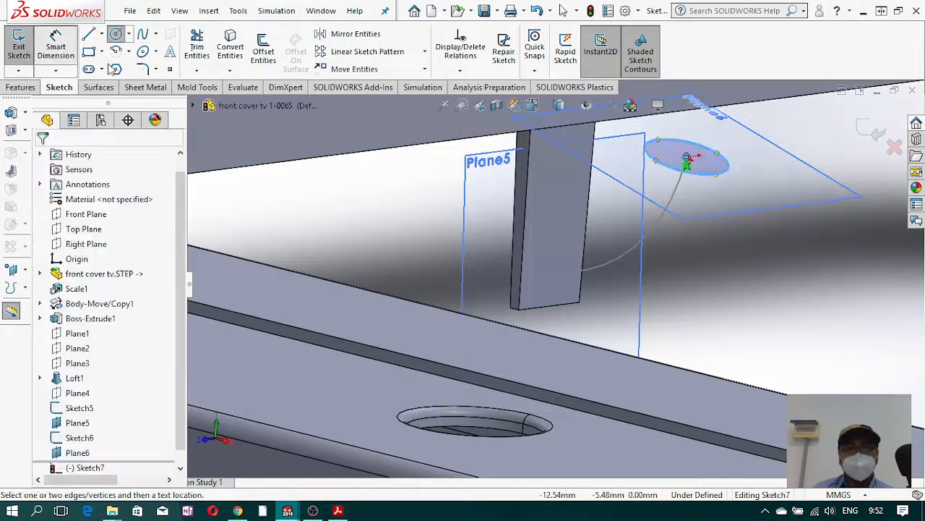
left_click(722, 174)
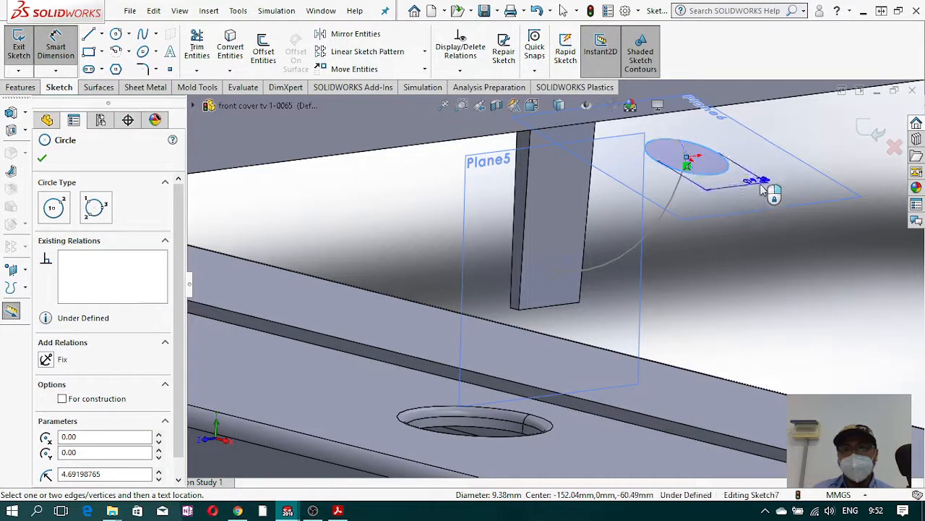
left_click(760, 184)
type("6")
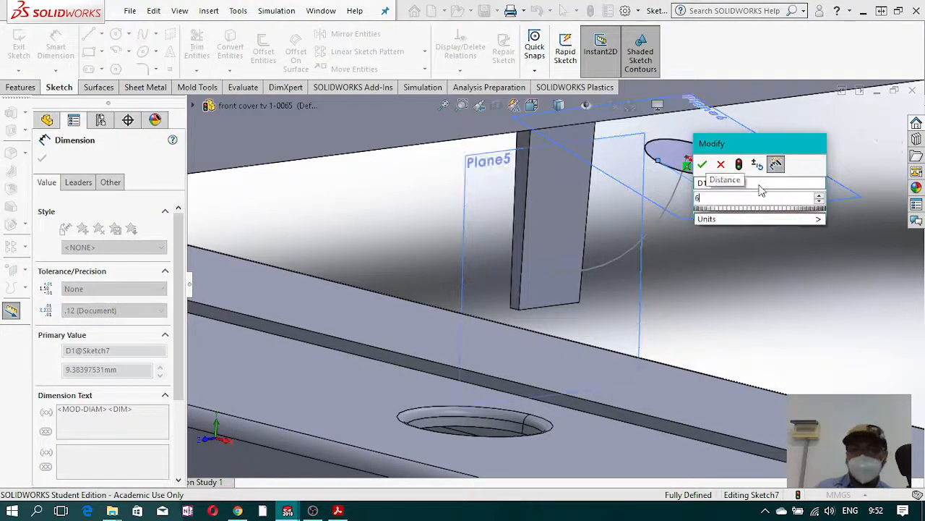
key("Return")
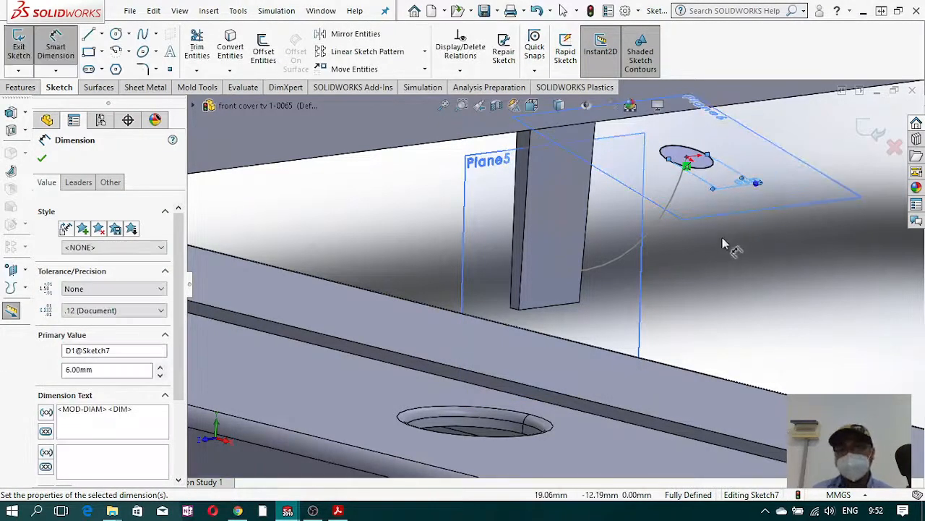
left_click(873, 130)
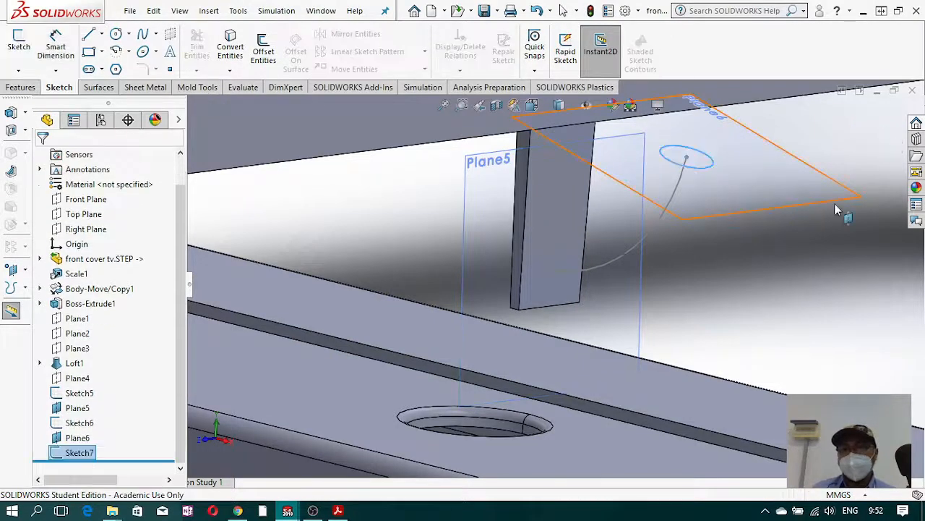
Step: Hide the two reference planes at the ends of the arc
right_click(775, 209)
left_click(864, 185)
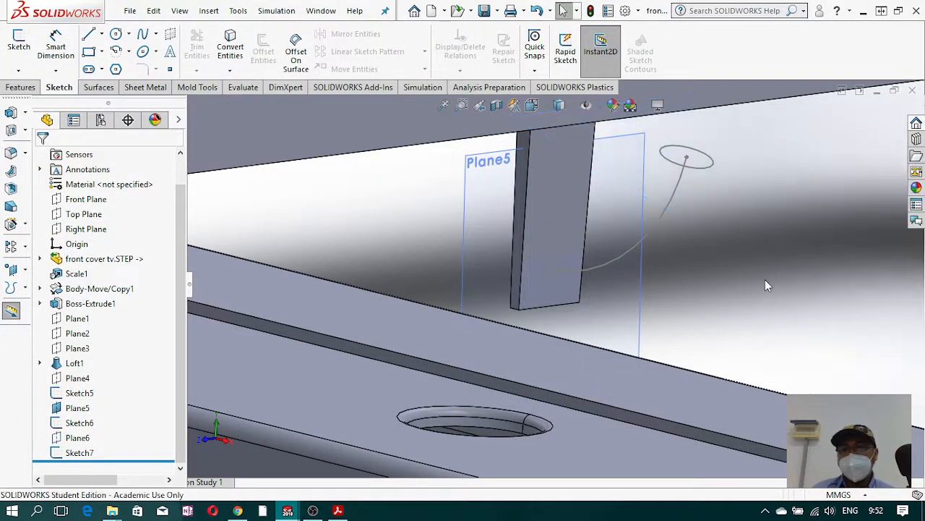
right_click(629, 280)
left_click(690, 255)
Step: Start a lofted boss using the small circle on the tab and the 6 mm circle at the rim as profiles
middle_click_drag(762, 265, 635, 230)
left_click(22, 86)
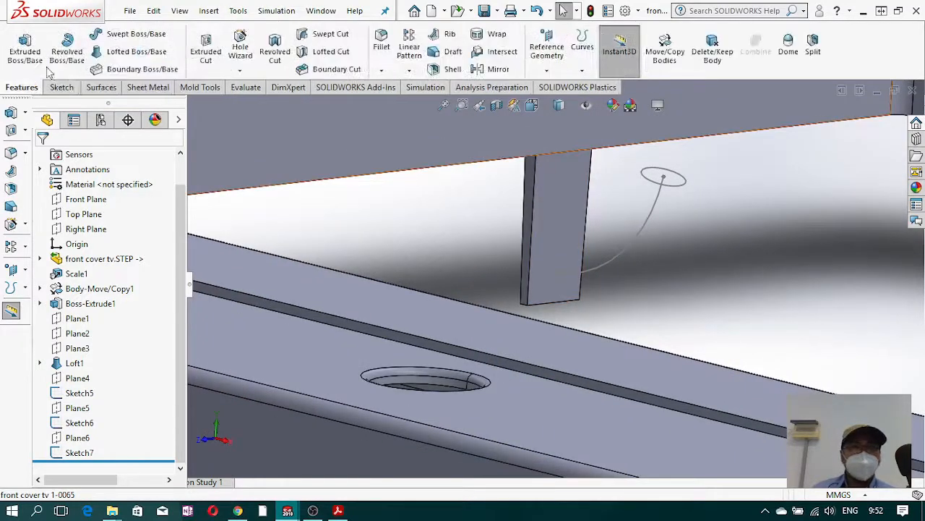
left_click(119, 55)
scroll(550, 285, "down", 5)
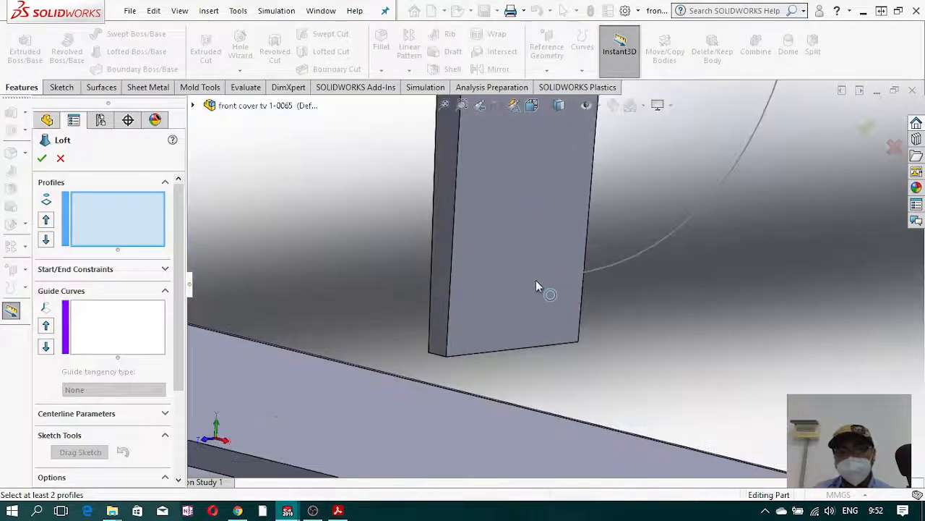
scroll(528, 267, "down", 3)
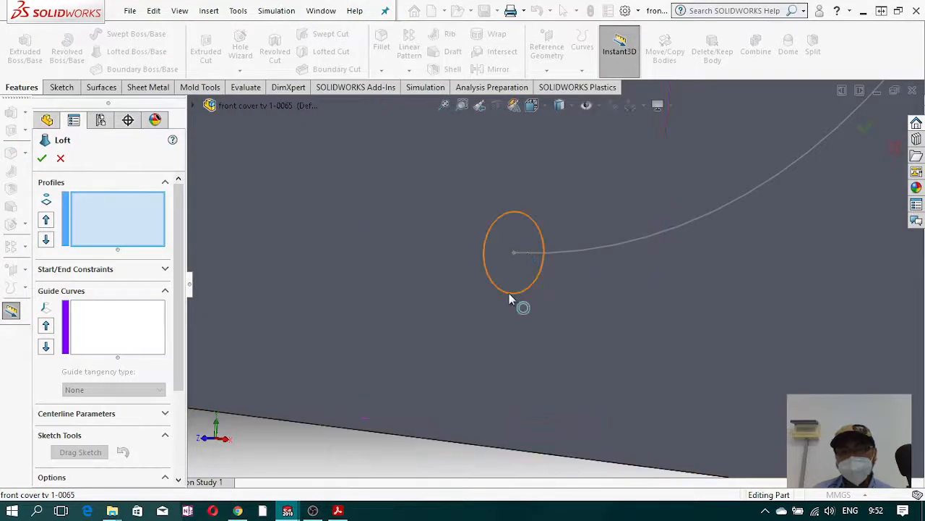
left_click(511, 295)
scroll(557, 287, "up", 5)
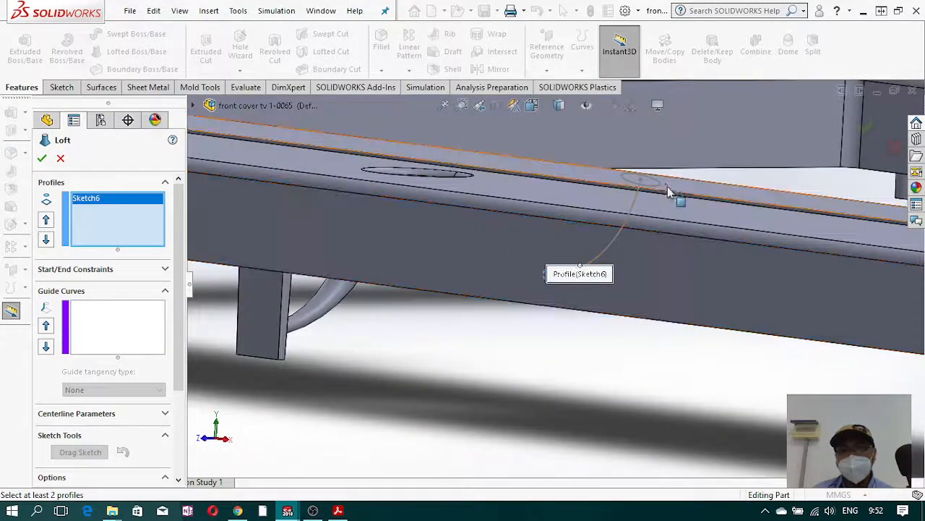
left_click(661, 186)
scroll(679, 250, "up", 5)
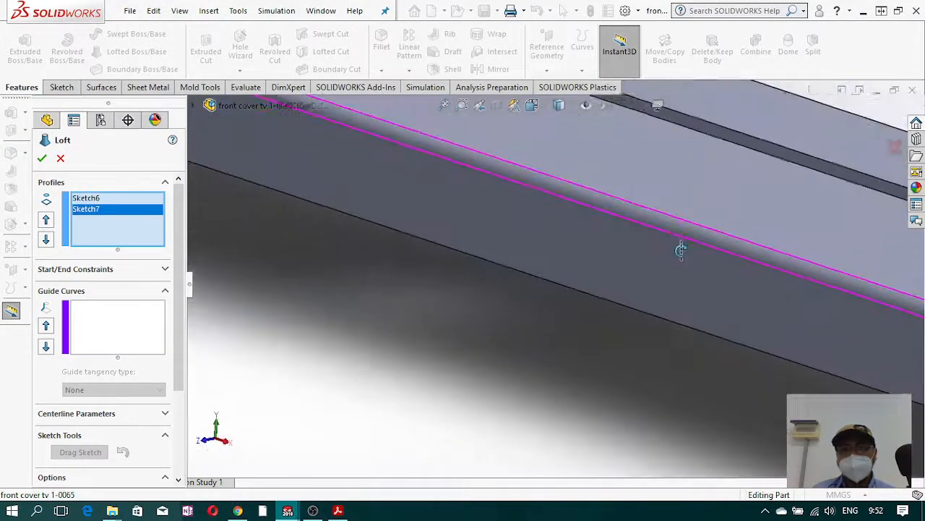
scroll(691, 274, "up", 3)
scroll(623, 206, "down", 10)
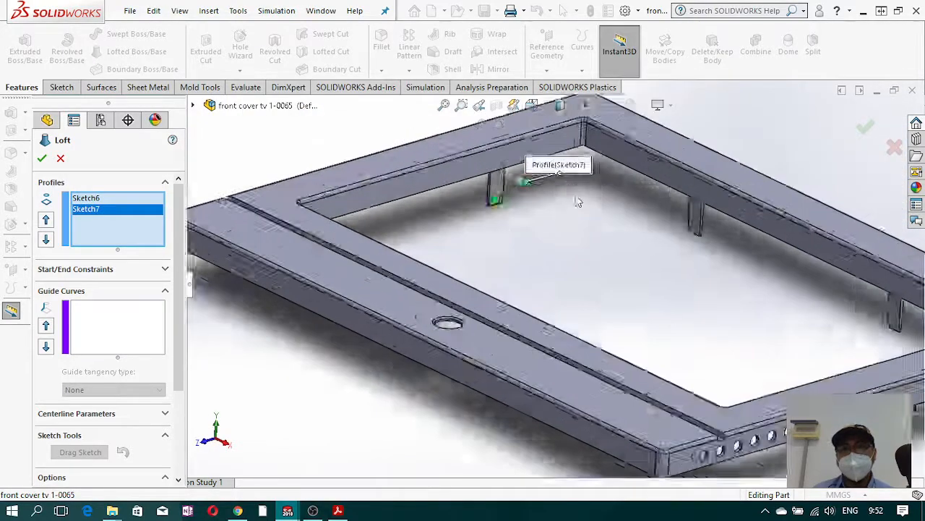
Step: Use the connecting arc as the loft's guide curve, turn off Merge result, and finish the loft
middle_click_drag(493, 250, 498, 245)
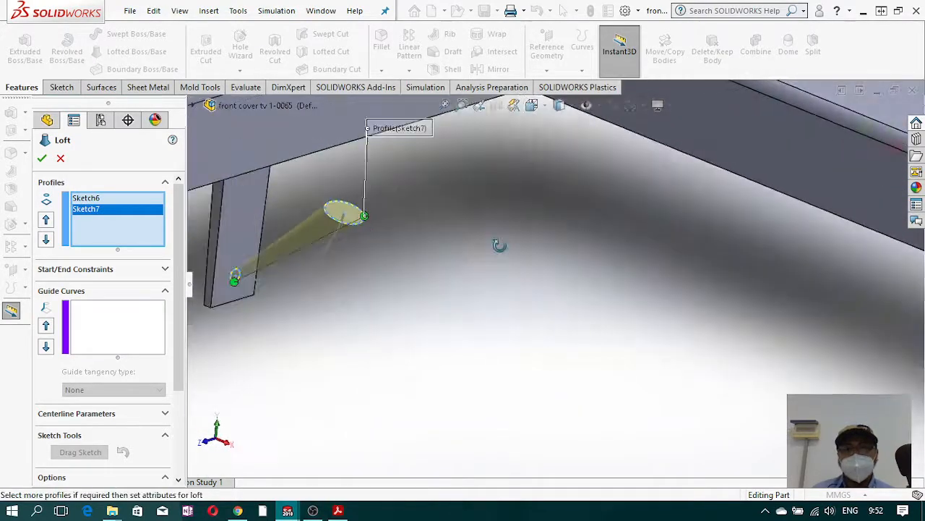
scroll(232, 253, "down", 2)
left_click(134, 322)
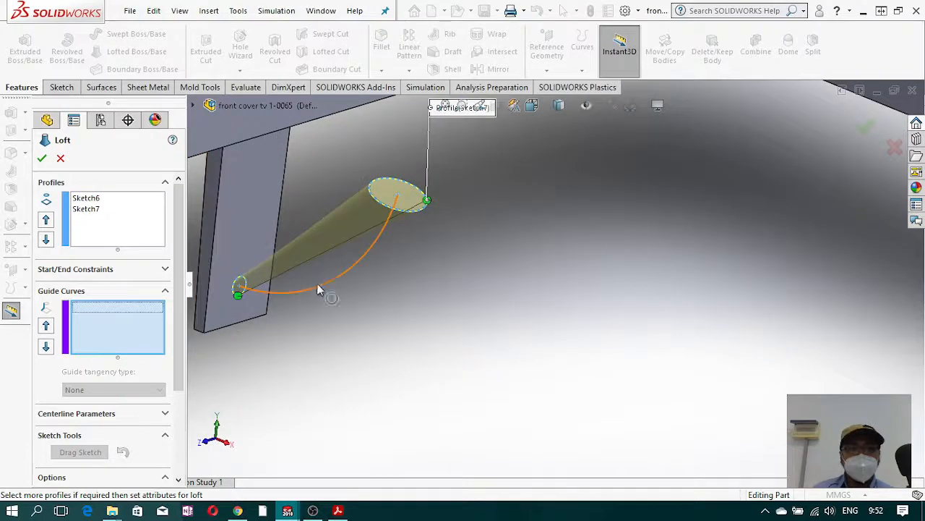
left_click(320, 287)
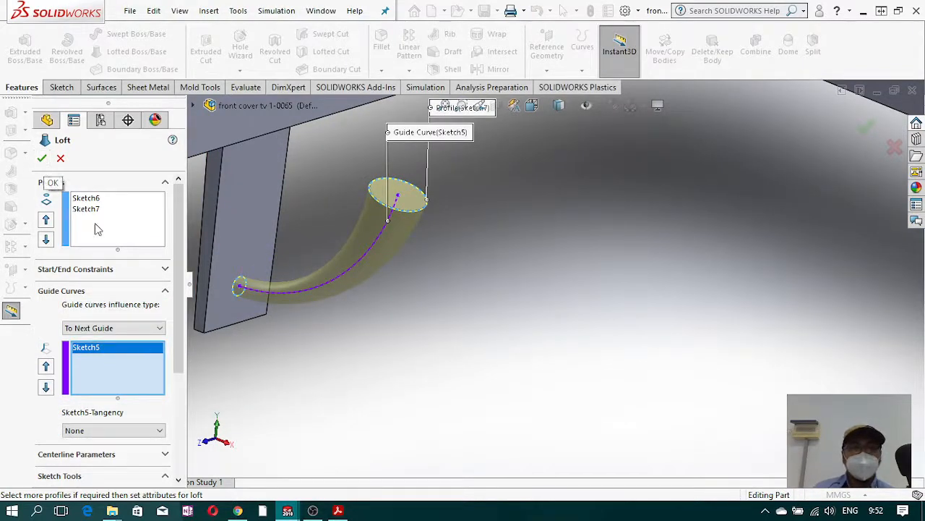
left_click_drag(181, 277, 170, 395)
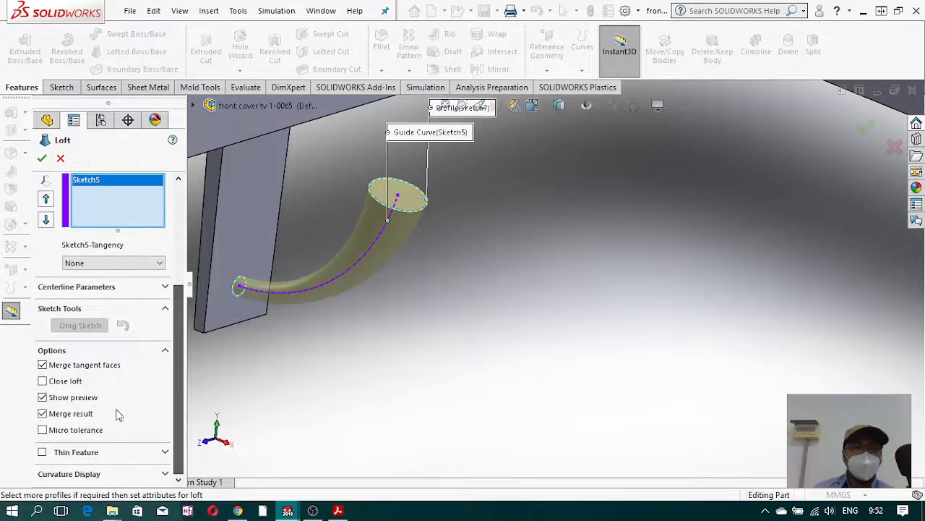
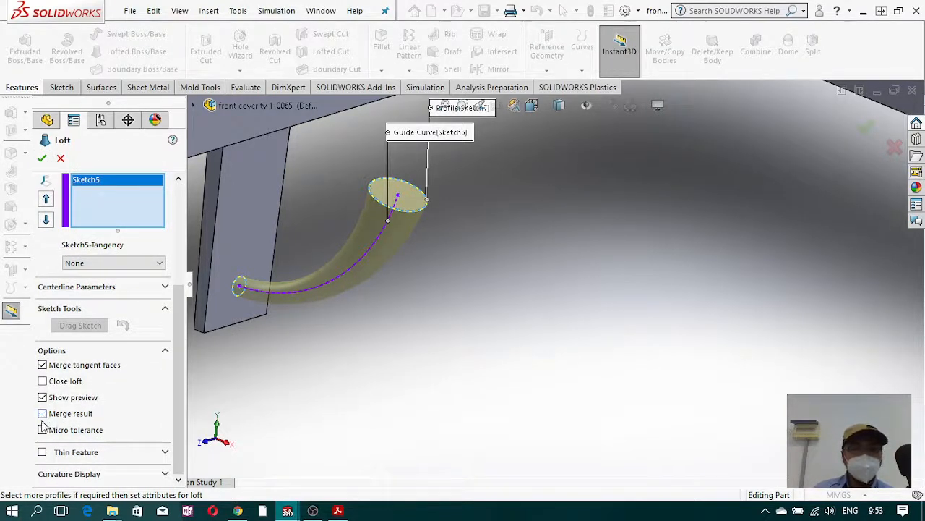
left_click(44, 157)
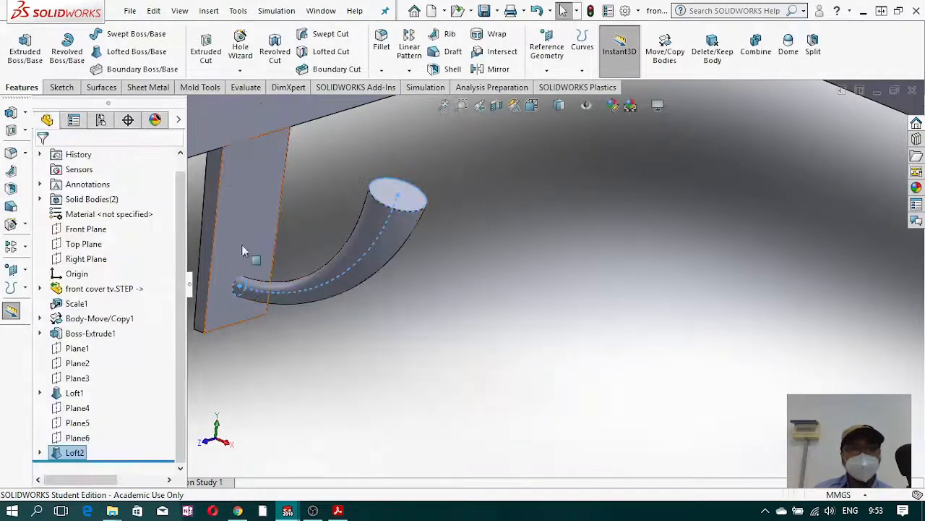
Step: Edit the first curved support's loft so that Merge result is off, keeping it as a separate body
scroll(526, 278, "up", 6)
middle_click_drag(526, 278, 461, 326)
left_click(76, 392)
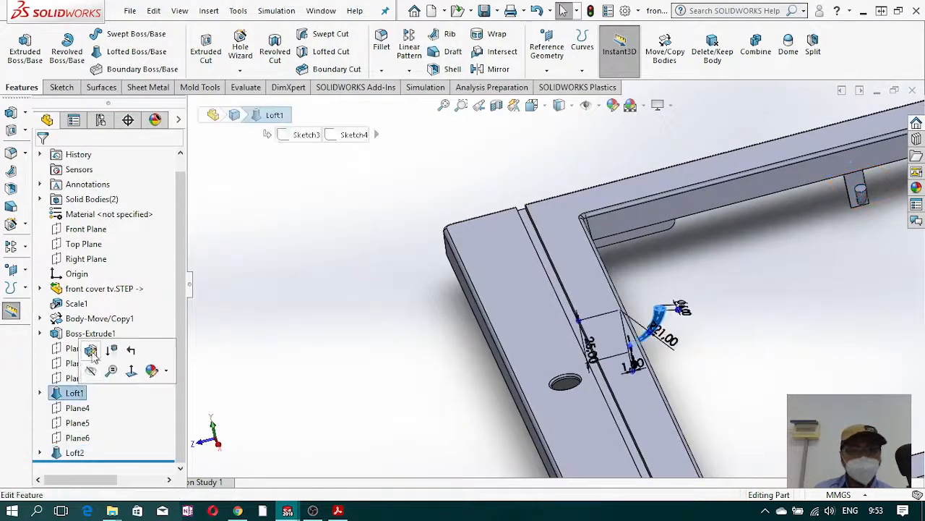
left_click(93, 348)
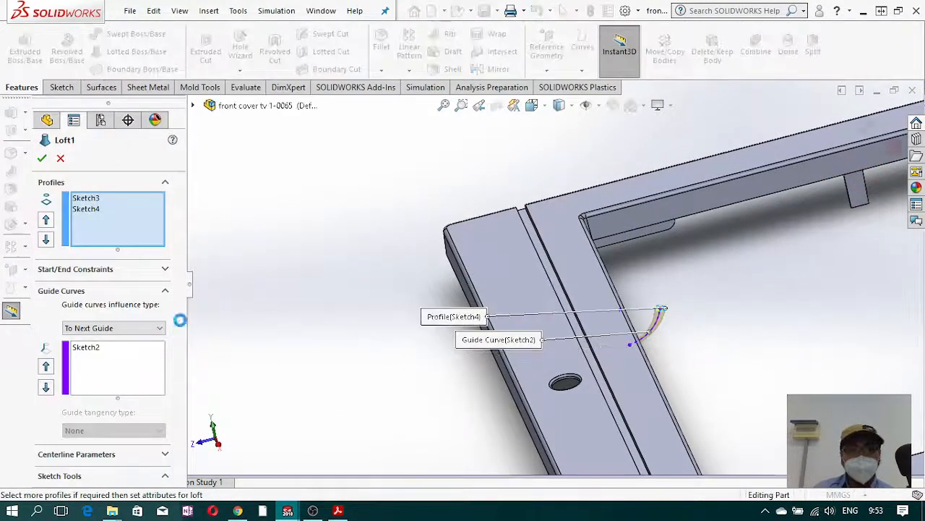
left_click_drag(179, 318, 177, 420)
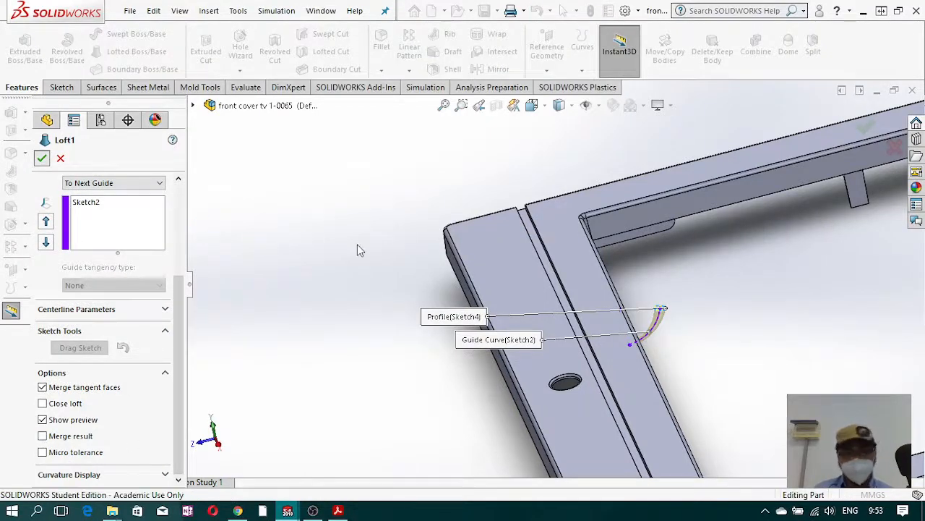
Step: Highlight each solid body in turn to check the cover and the two curved lofted supports
key("f")
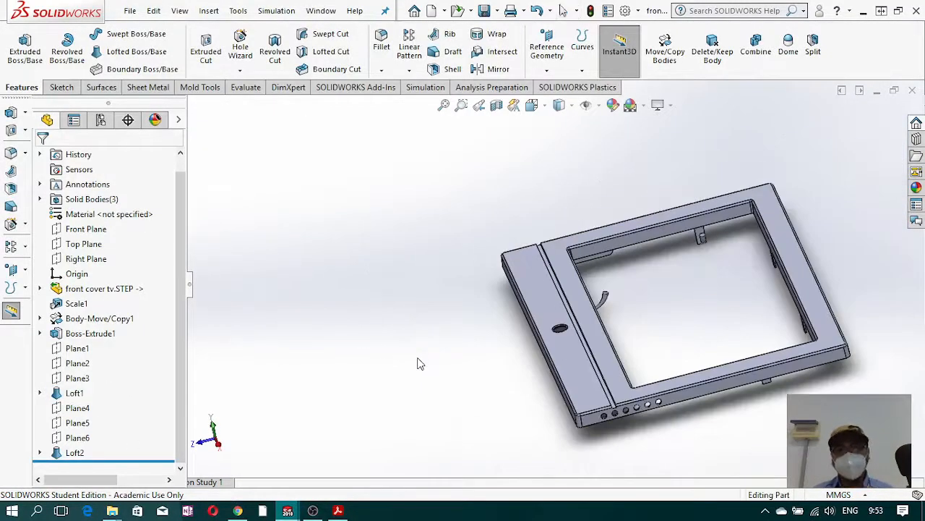
middle_click_drag(419, 362, 445, 354)
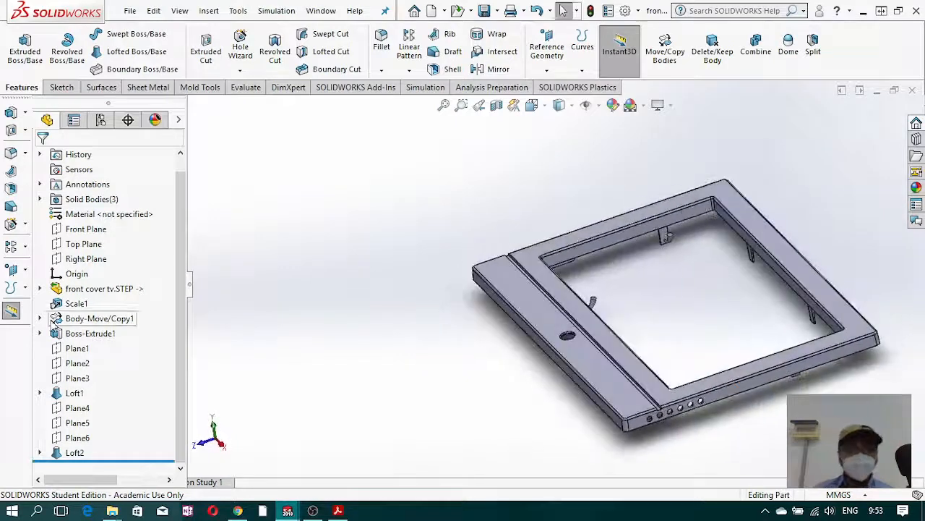
left_click(40, 198)
left_click(94, 214)
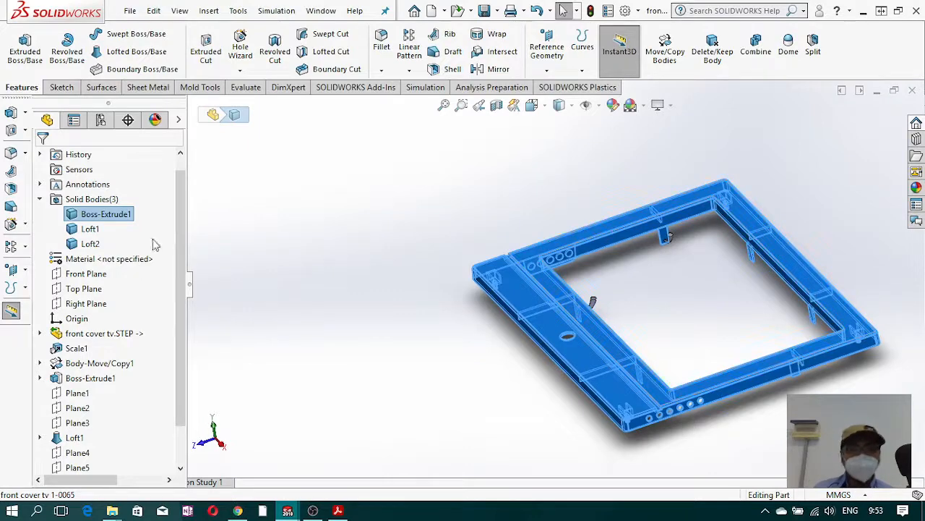
left_click(90, 229)
scroll(621, 293, "down", 5)
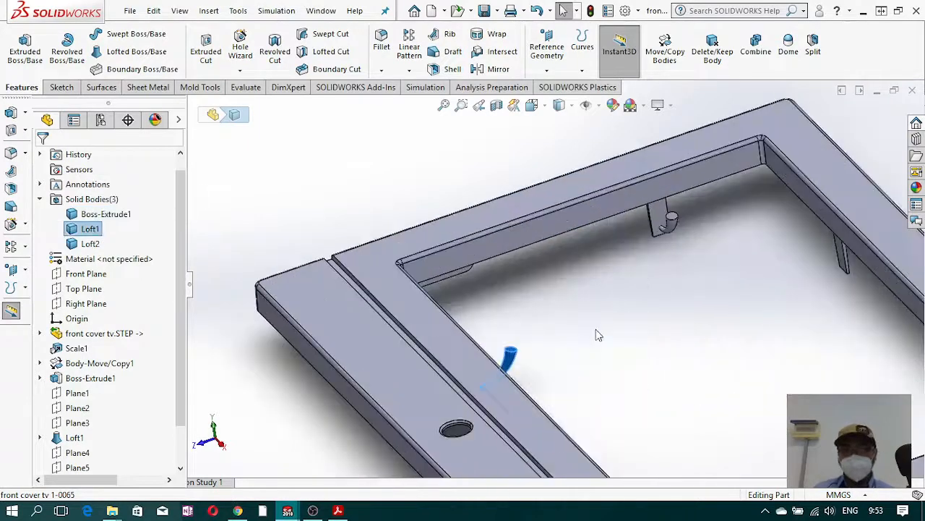
left_click(91, 245)
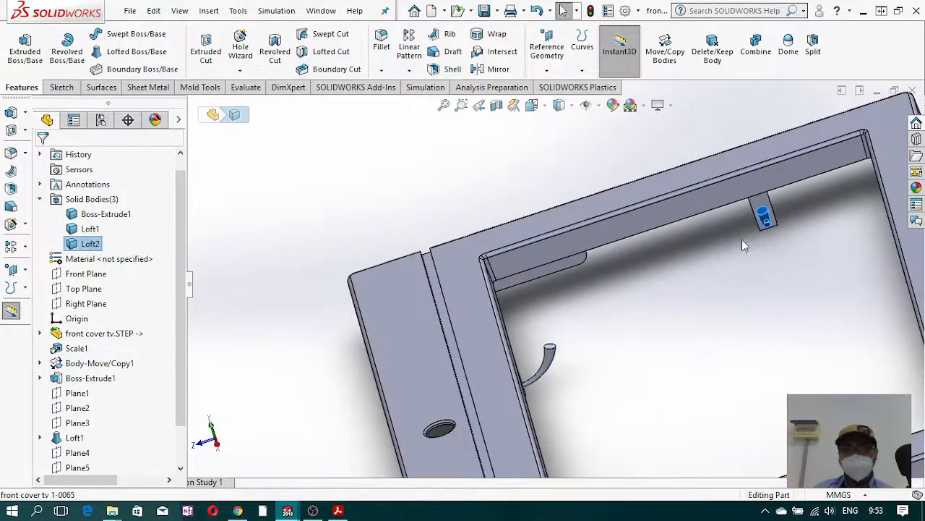
middle_click_drag(509, 294, 532, 290)
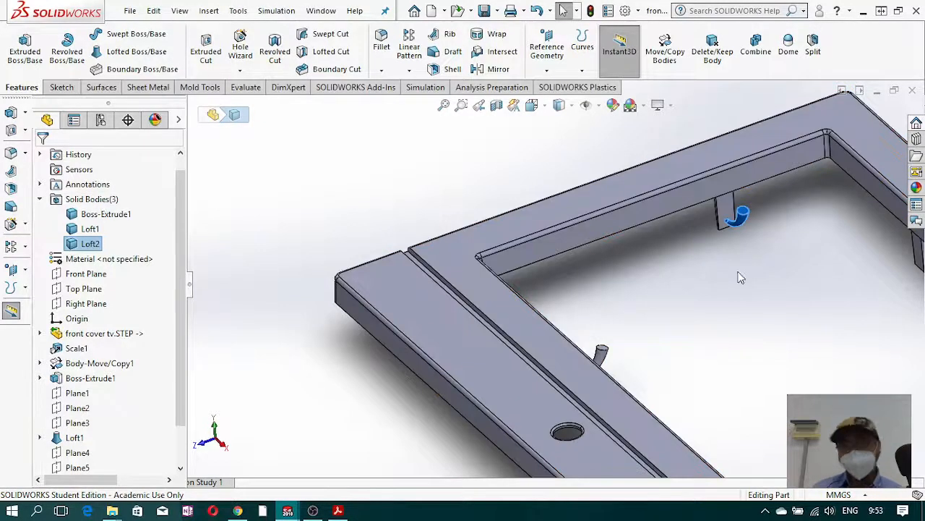
middle_click_drag(739, 272, 730, 305)
left_click(731, 300)
scroll(661, 313, "up", 1)
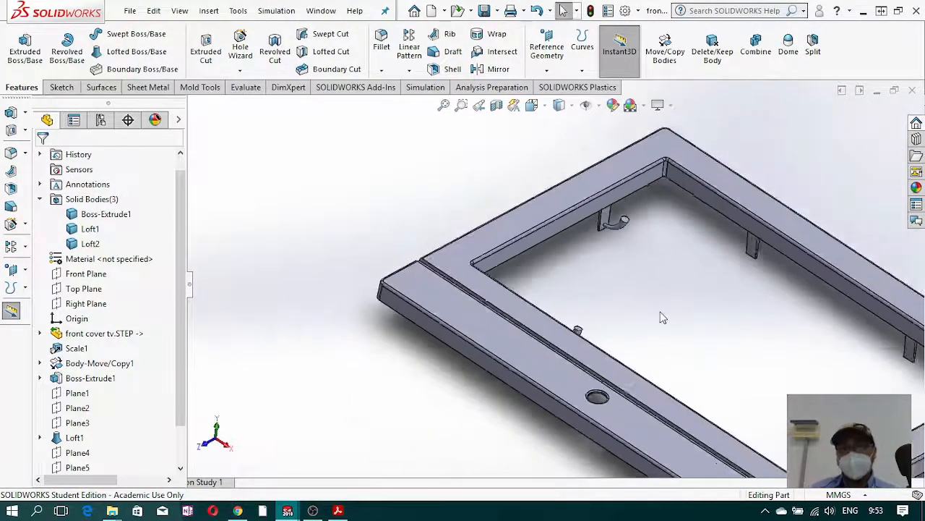
Step: Create a reference plane through the midpoint of the next tab's bottom edge, perpendicular to that edge, on the opening's long side
mouse_move(661, 313)
middle_mouse_down()
mouse_move(672, 330)
mouse_move(664, 281)
mouse_move(651, 302)
middle_mouse_up()
scroll(646, 322, "up", 3)
scroll(633, 252, "down", 7)
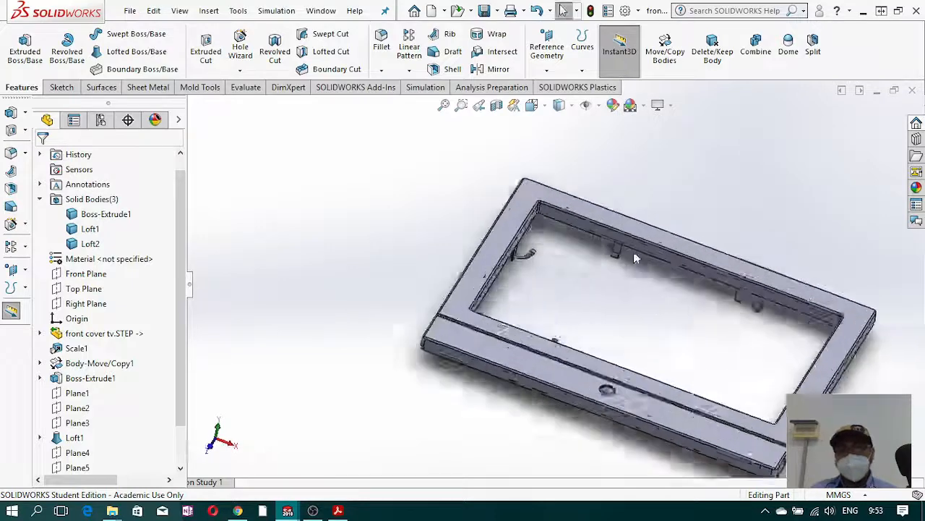
middle_click_drag(580, 334, 599, 319)
scroll(600, 325, "up", 3)
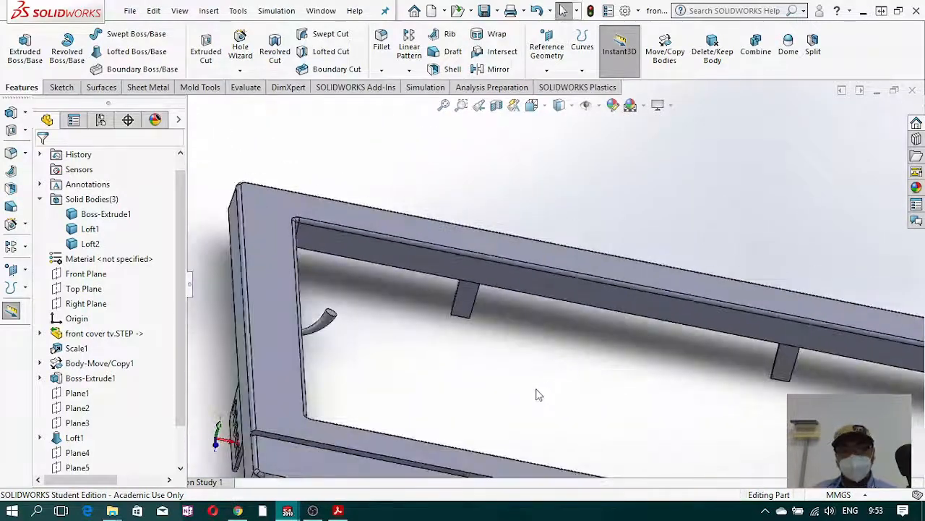
scroll(467, 326, "down", 6)
middle_click_drag(490, 274, 476, 291)
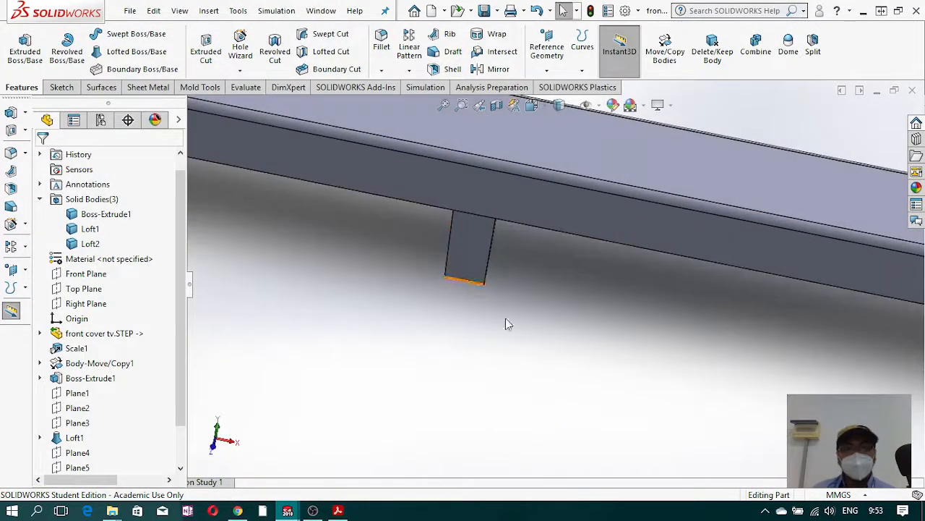
left_click(547, 70)
left_click(559, 88)
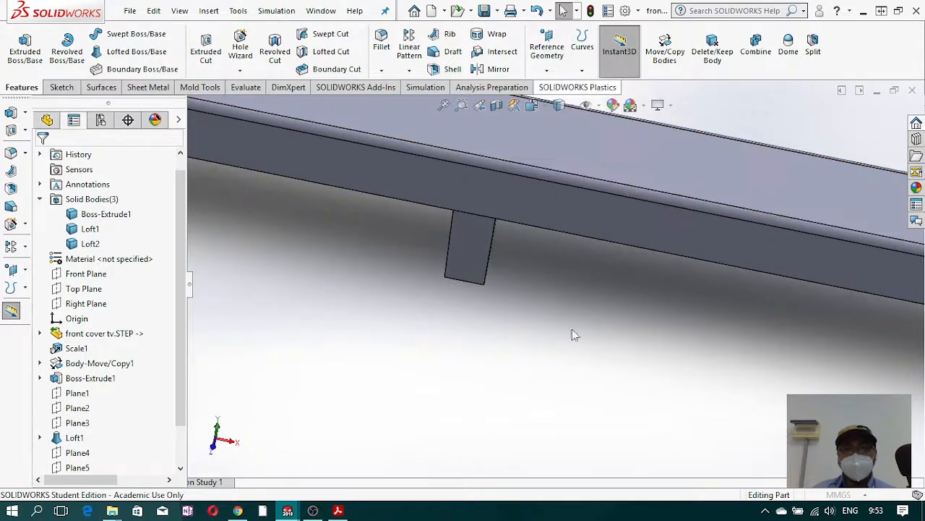
scroll(463, 289, "down", 4)
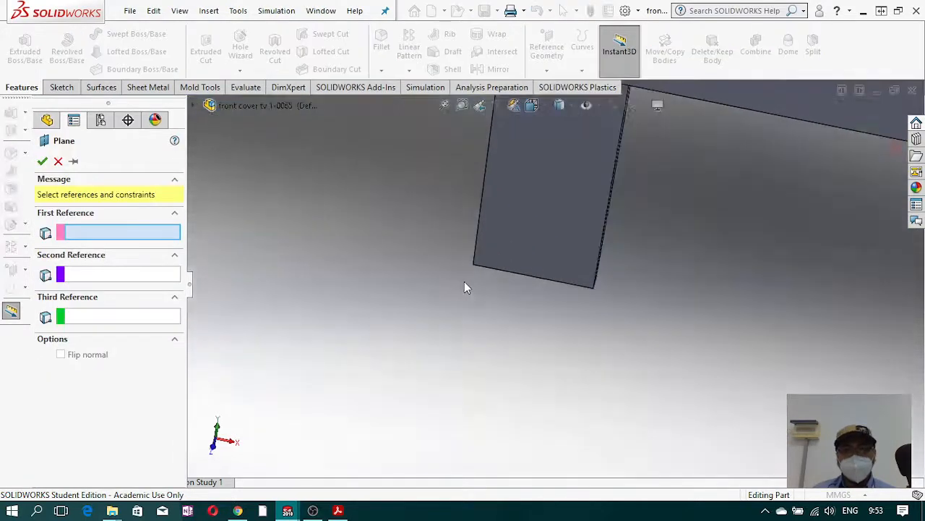
left_click(533, 280)
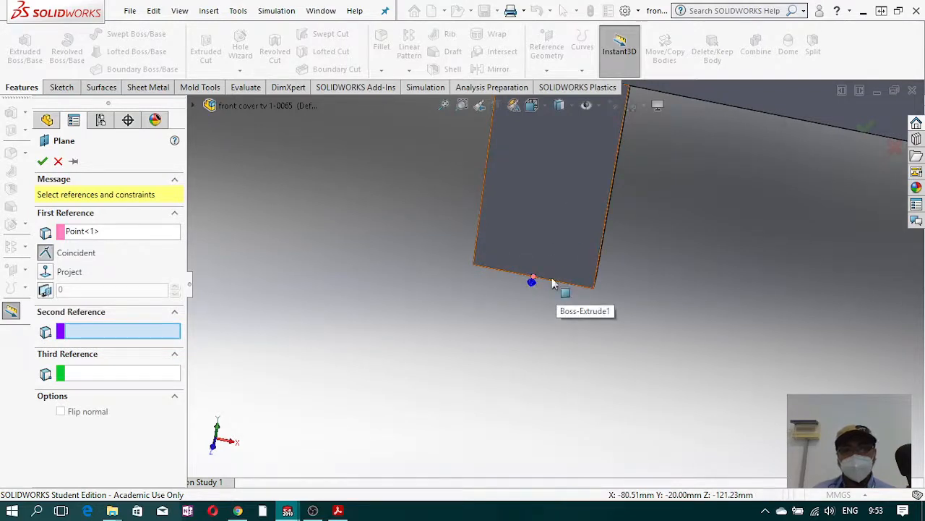
left_click(554, 282)
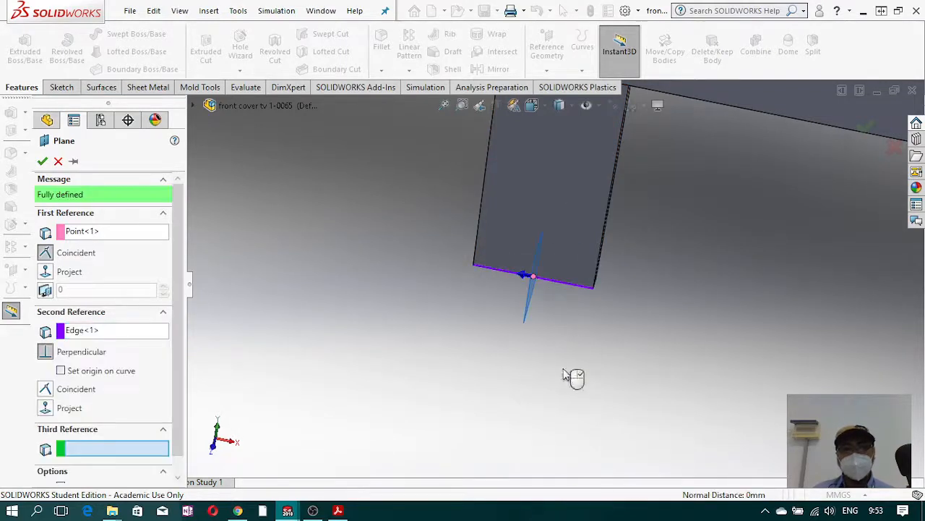
left_click(42, 161)
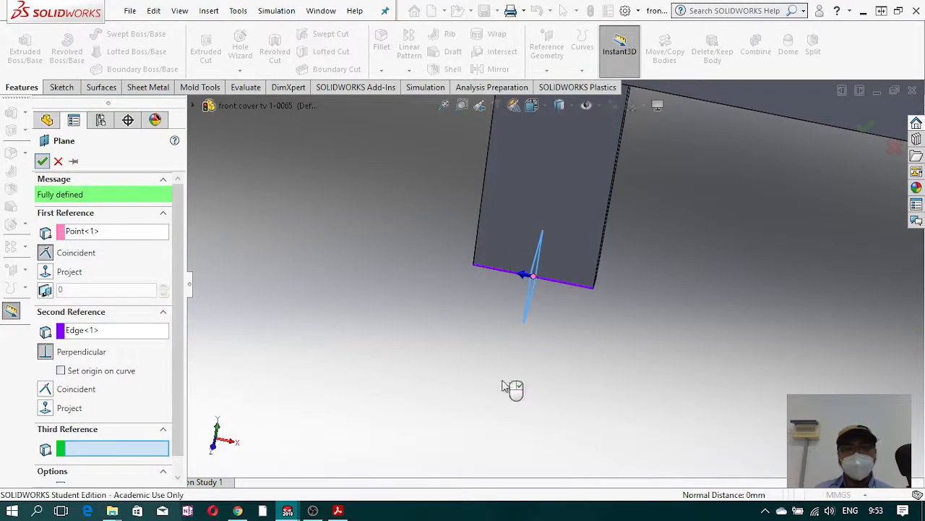
Step: On the new mid-tab plane, sketch a centre-point arc of about 25 mm radius from the tab's inner face to the cover's lower edge
left_click(61, 88)
left_click(19, 45)
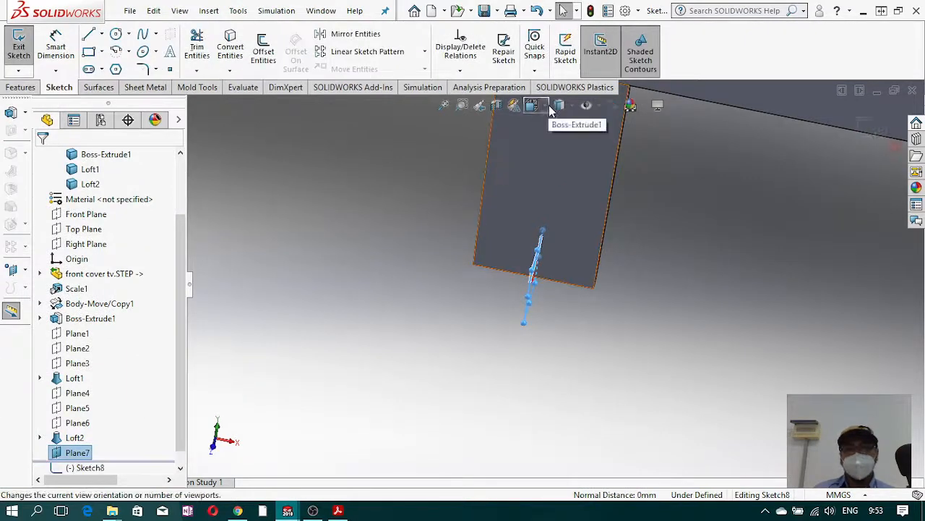
left_click(548, 108)
left_click(609, 181)
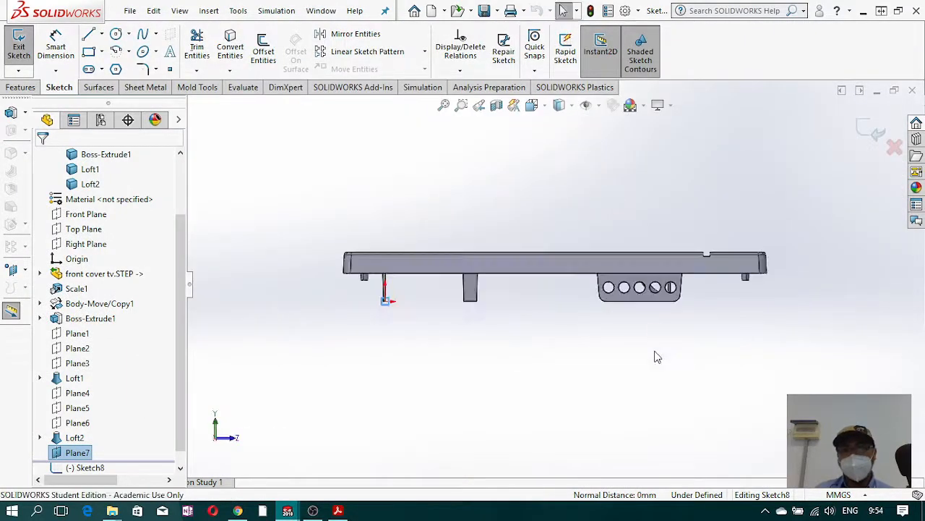
scroll(405, 297, "down", 5)
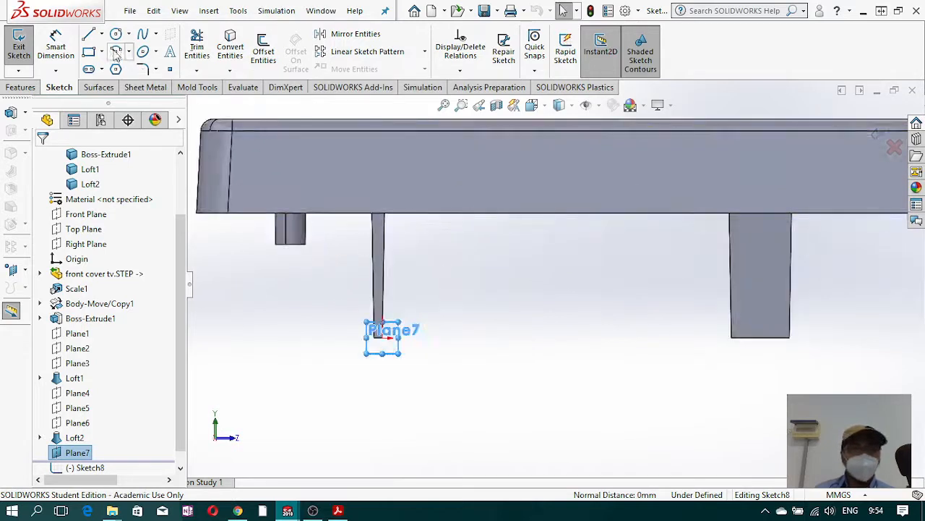
left_click(116, 54)
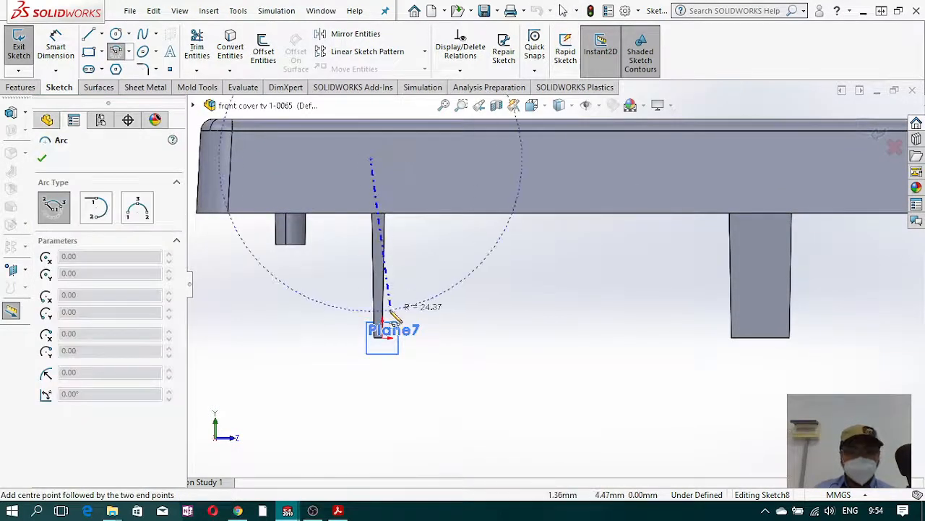
left_click(382, 316)
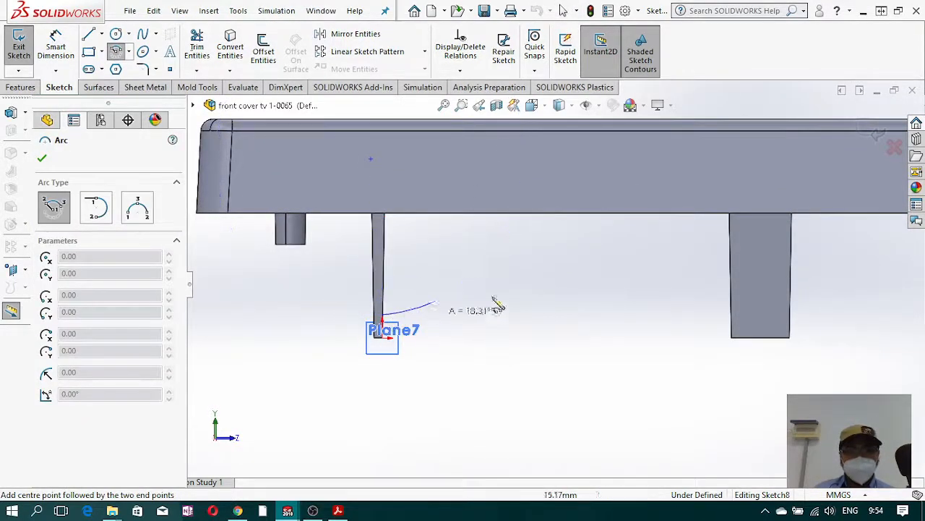
left_click(517, 219)
key("Escape")
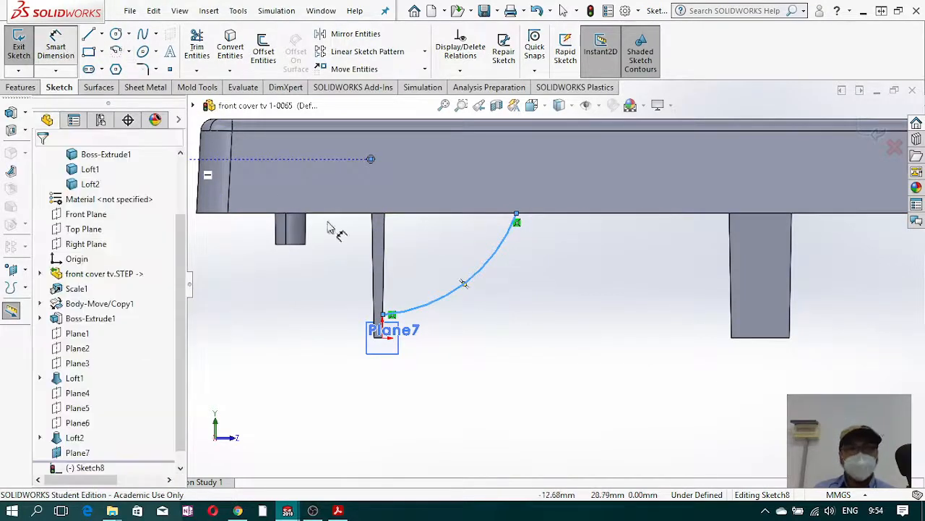
Step: Set the arc's radius to 21 mm and move its centre point sideways until it sits just beyond the tab's outer face
left_click(468, 288)
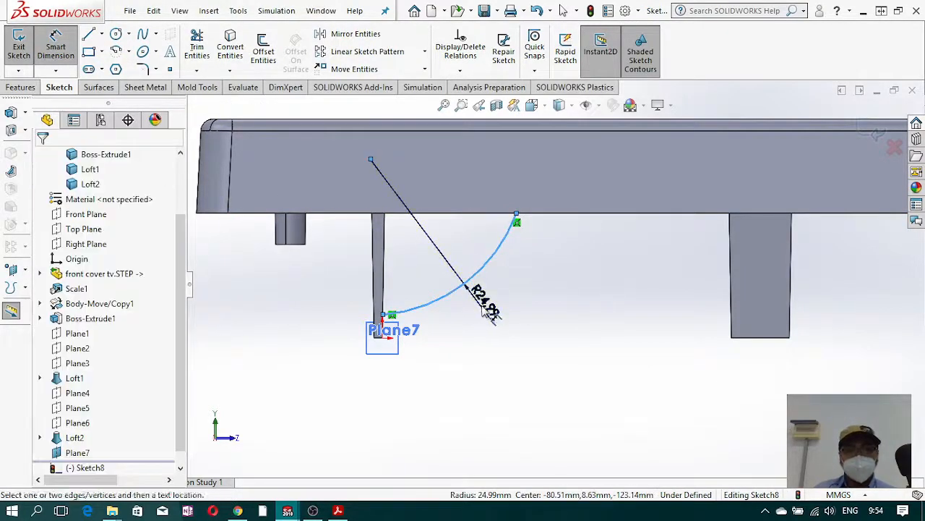
left_click(504, 313)
type("21.00mm")
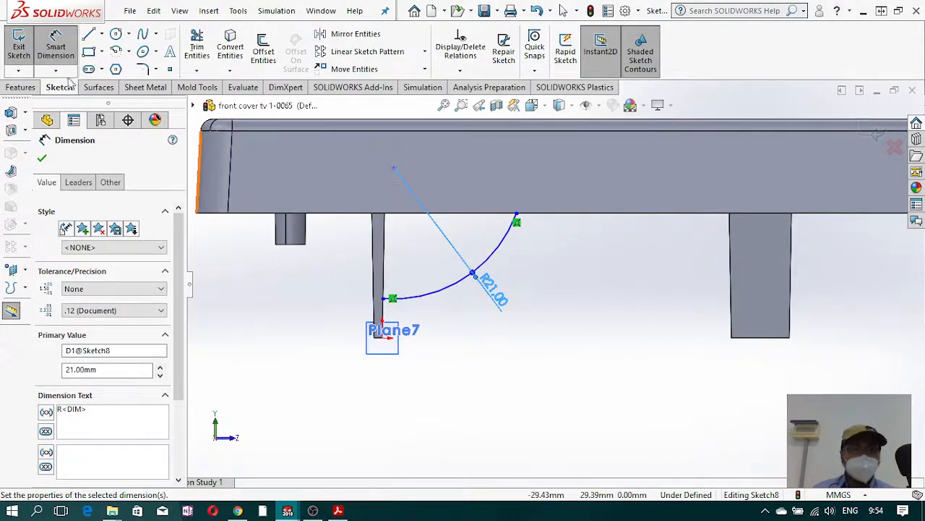
left_click_drag(395, 165, 368, 169)
Step: Dimension the horizontal distance between the arc's centre and the reference point at the tab's bottom edge as 1 mm
left_click(56, 46)
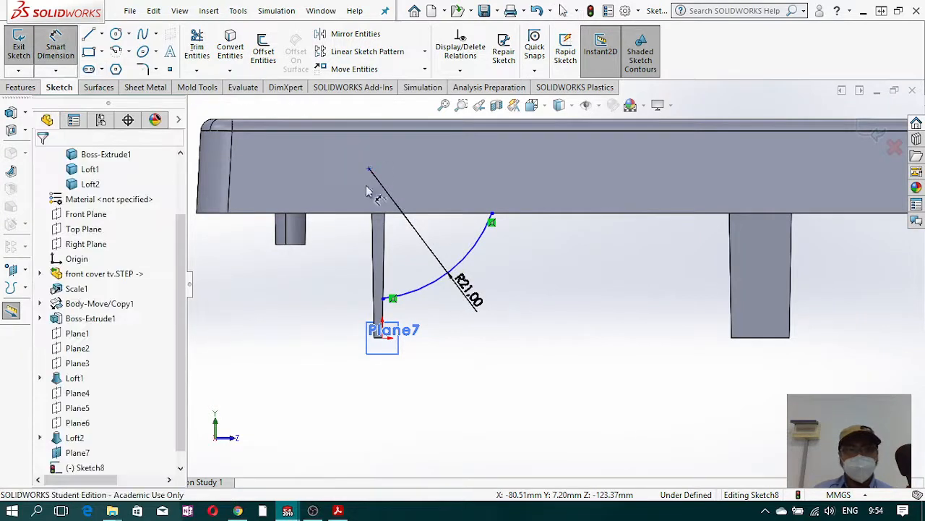
left_click(383, 339)
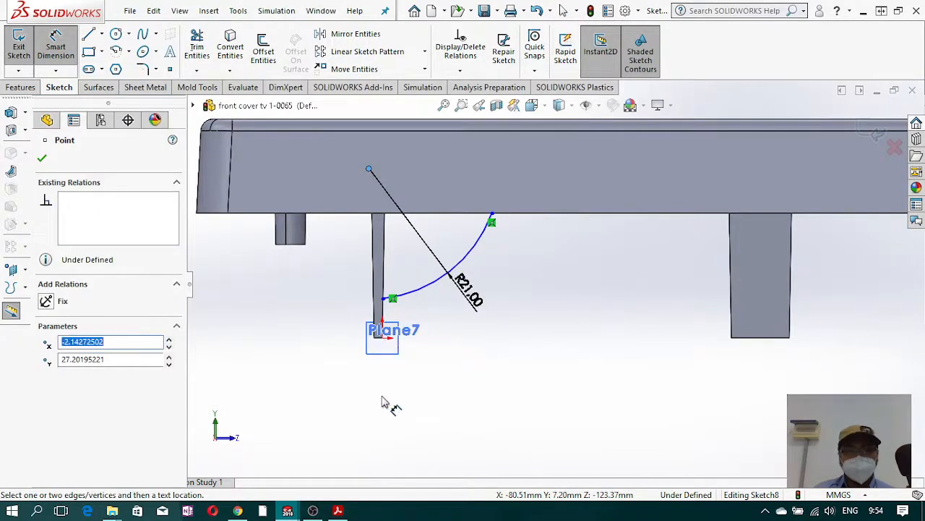
left_click(378, 340)
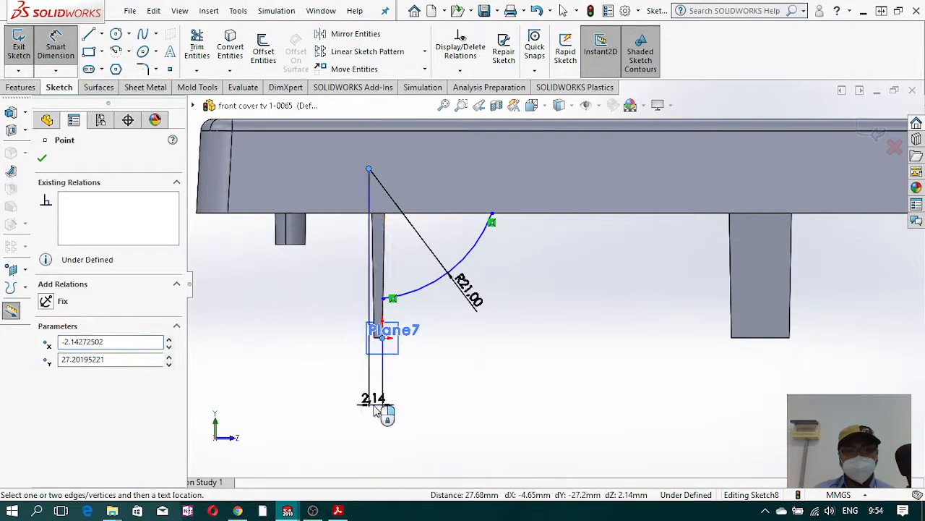
left_click(376, 410)
type("1.00mm")
key("Return")
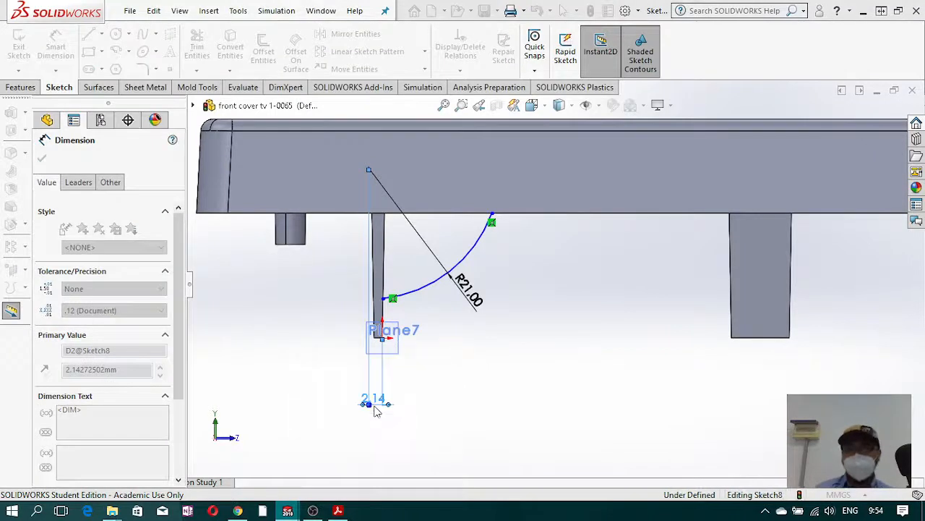
Step: Dimension the vertical distance from the arc's centre down to the tab's bottom edge as 25 mm
left_click(376, 171)
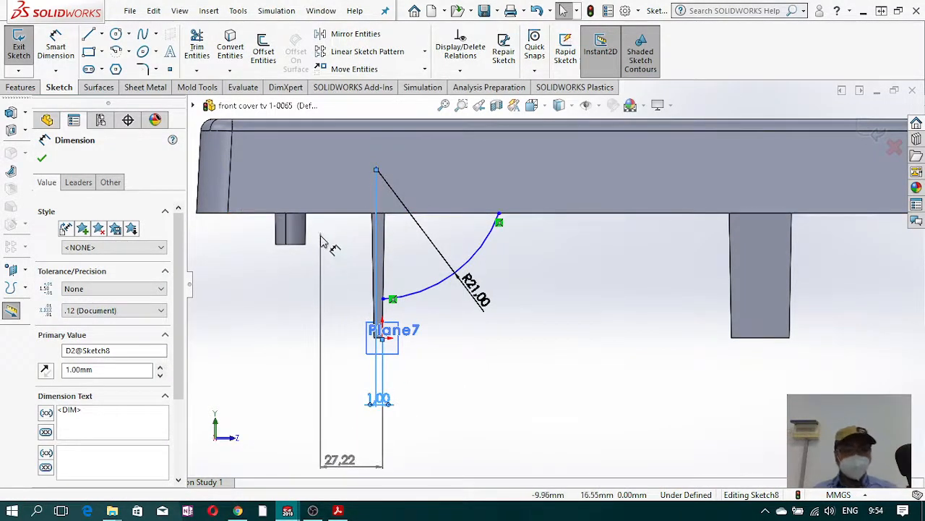
left_click(56, 47)
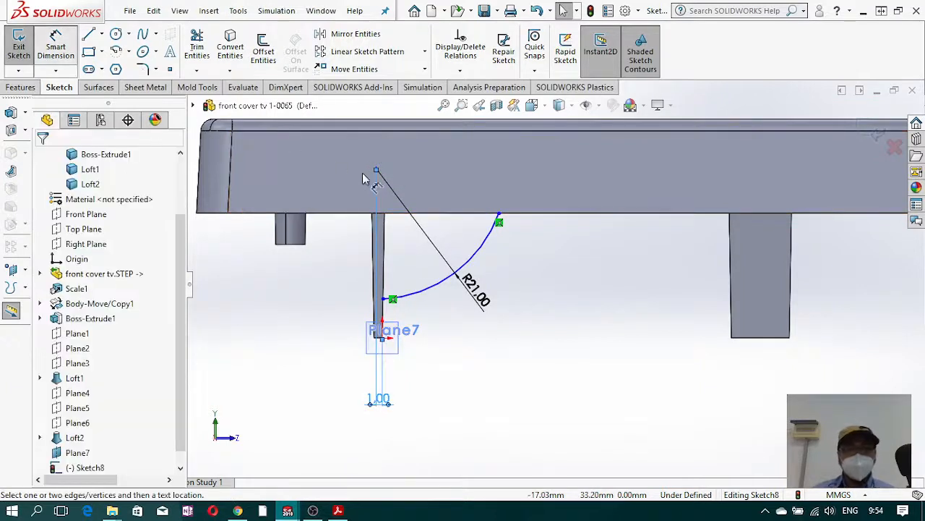
left_click(375, 169)
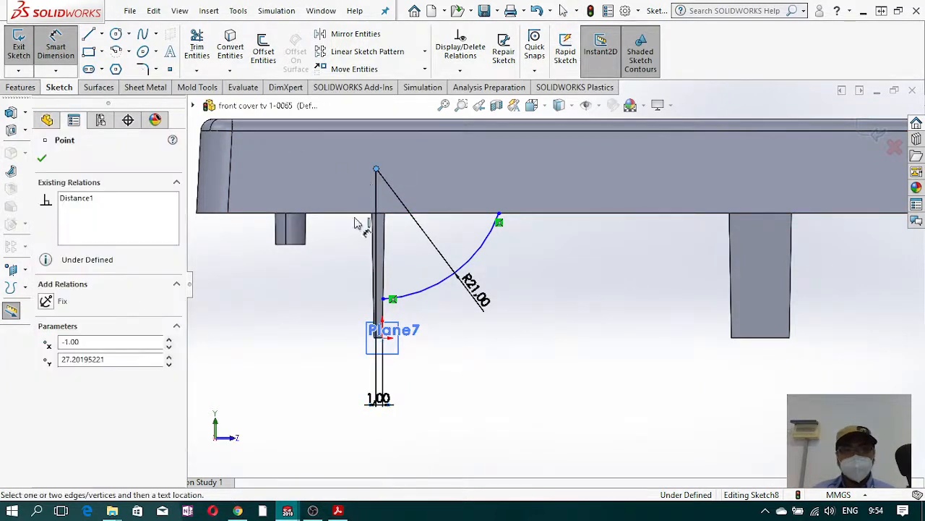
left_click(385, 340)
left_click(313, 311)
type("2")
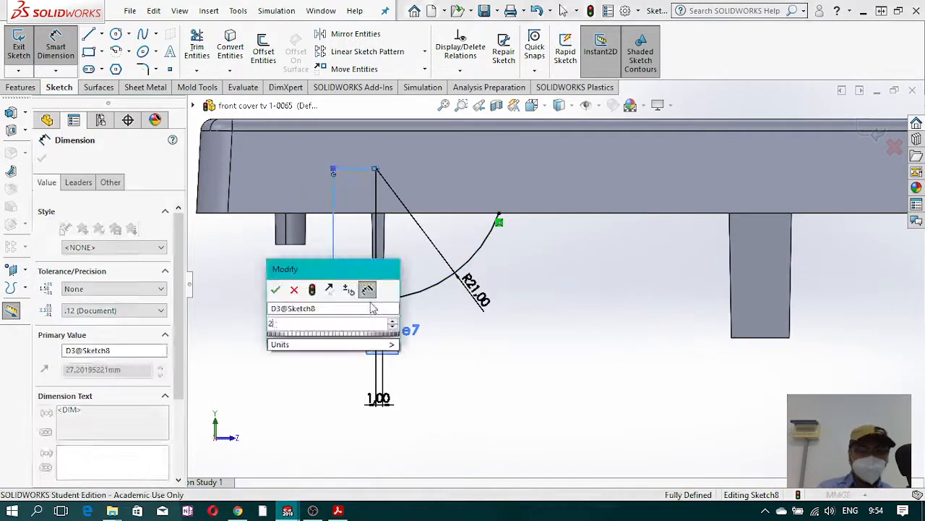
type("5")
key("Return")
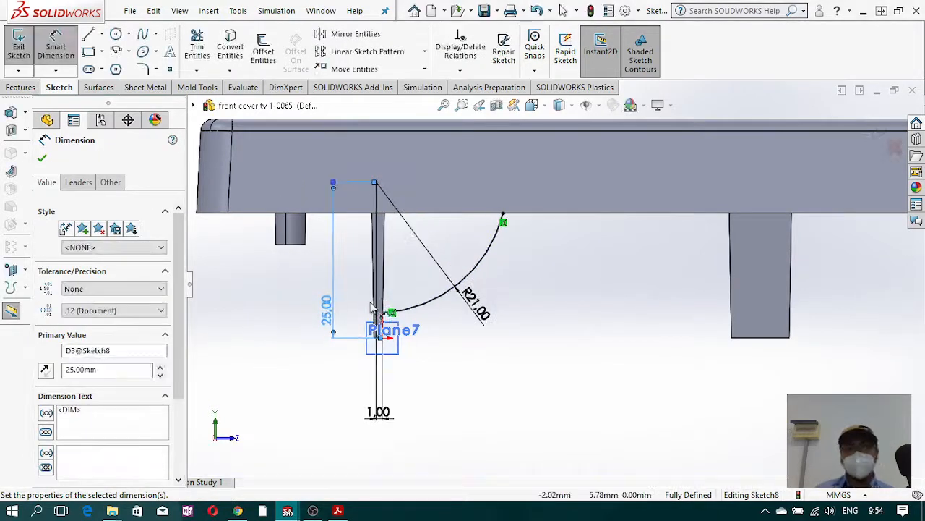
Step: Close the arc sketch and hide the reference plane it was drawn on
left_click(877, 135)
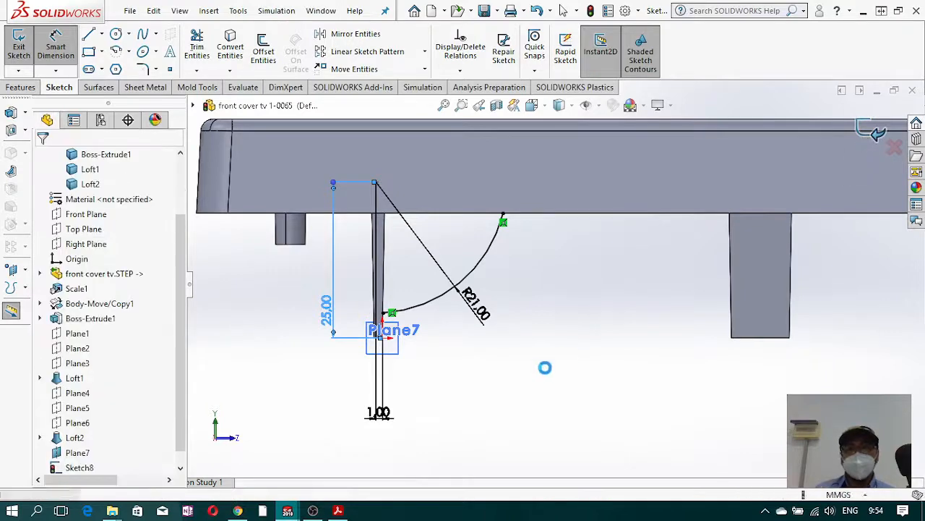
right_click(409, 362)
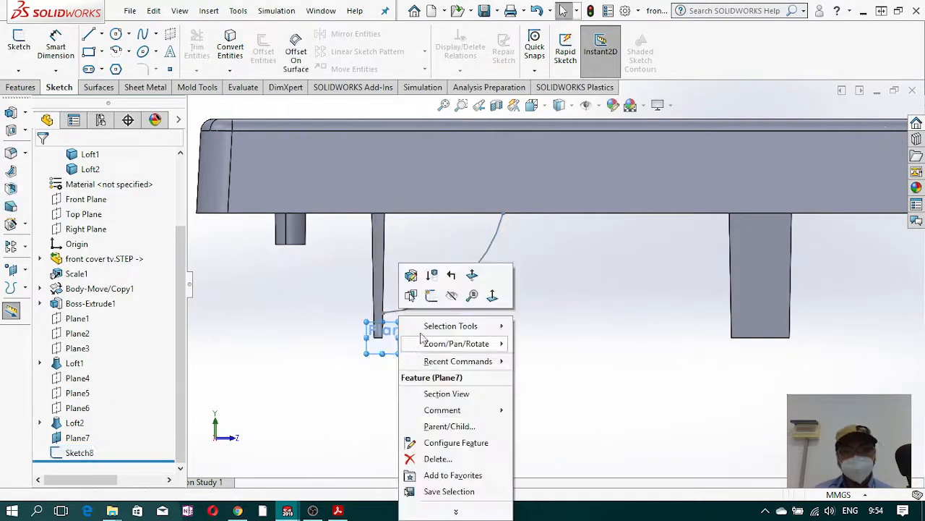
left_click(451, 295)
Step: Create a reference plane through the arc's endpoint on the tab, parallel to the tab's inner face
middle_click_drag(554, 390, 631, 148)
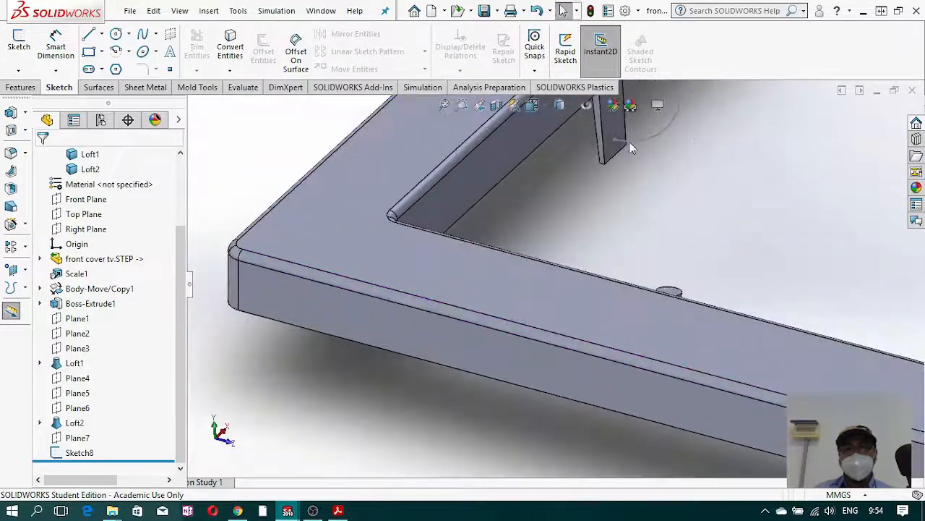
scroll(622, 143, "down", 5)
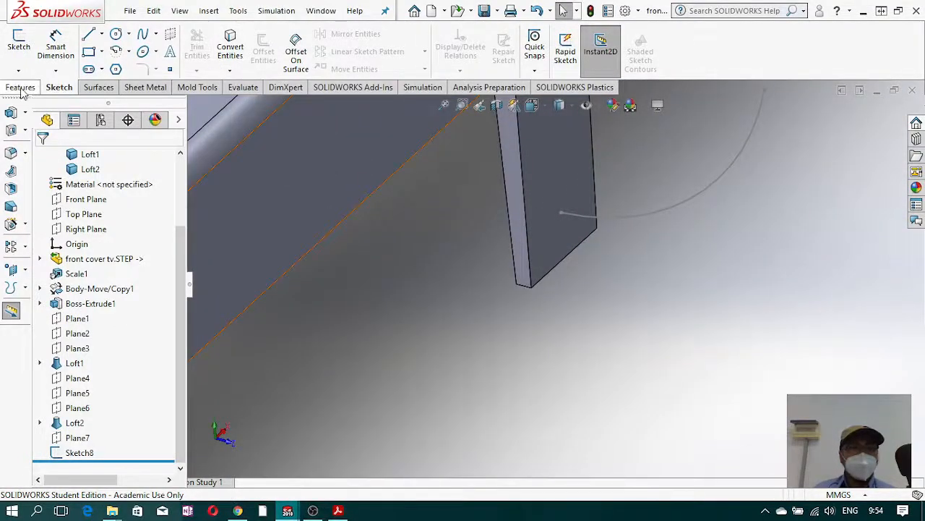
left_click(21, 86)
left_click(546, 47)
left_click(561, 86)
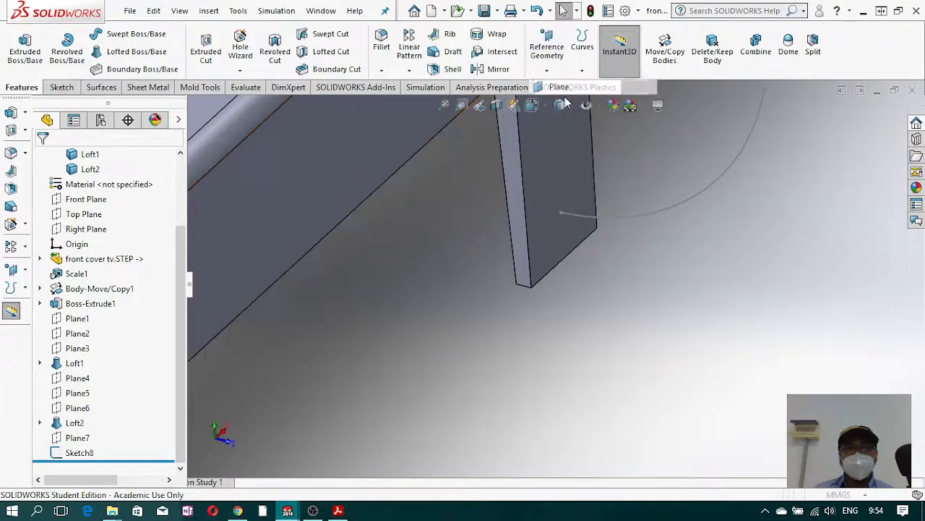
left_click(560, 212)
left_click(556, 190)
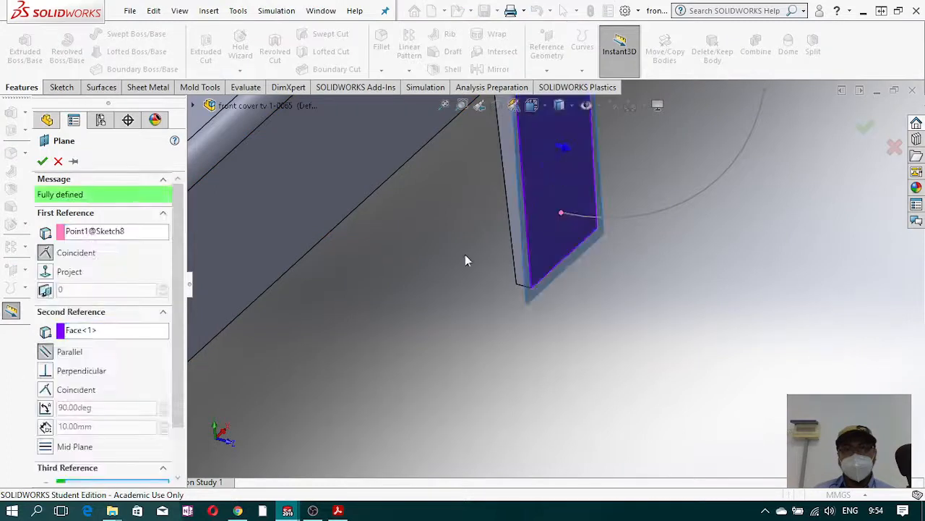
left_click(45, 162)
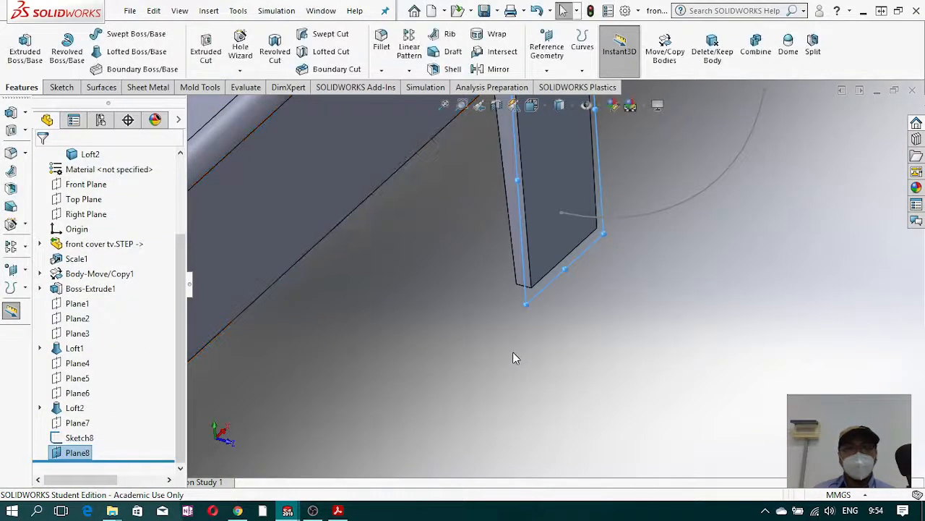
Step: Start a sketch on the plane at the tab and draw a circle about 3.3 mm in diameter centred on the arc's endpoint
left_click(62, 87)
left_click(19, 45)
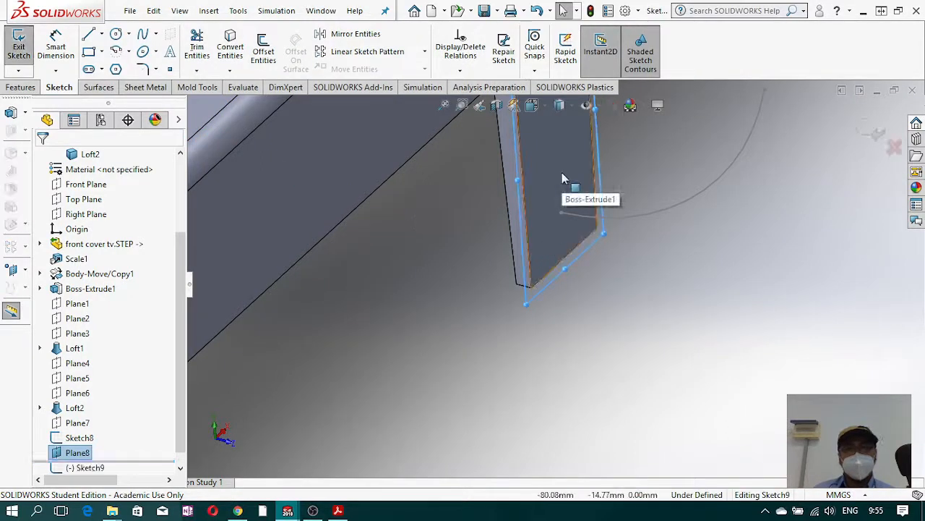
left_click(116, 34)
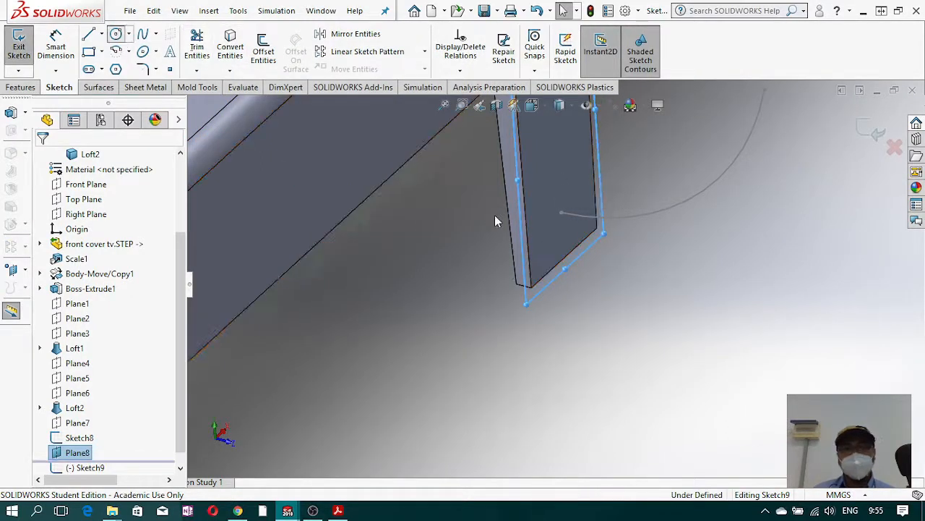
left_click(561, 214)
left_click(565, 192)
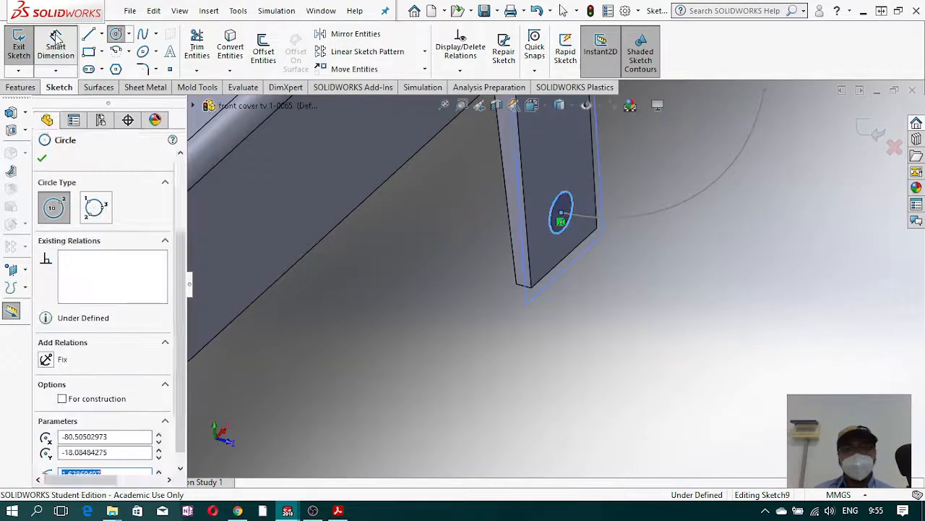
Step: Set the circle's diameter to 2 mm and close the sketch
left_click(56, 38)
left_click(558, 230)
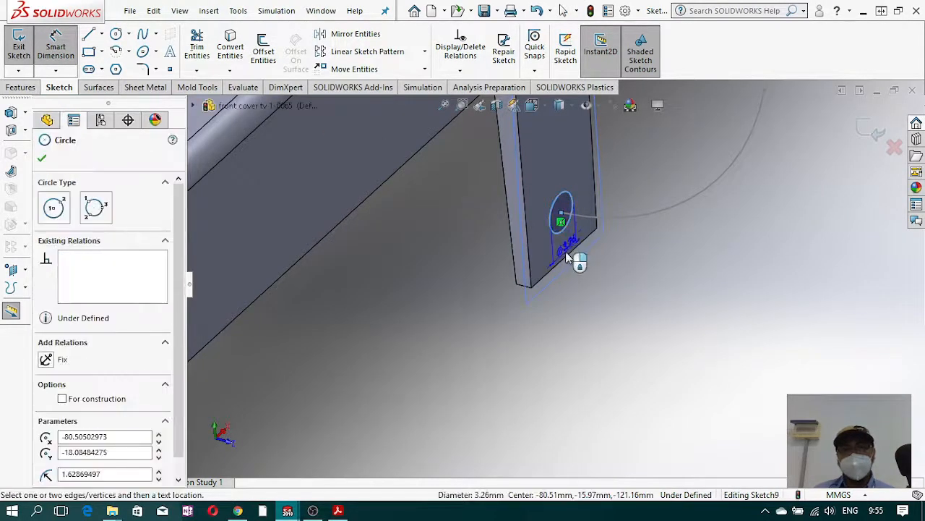
left_click(561, 251)
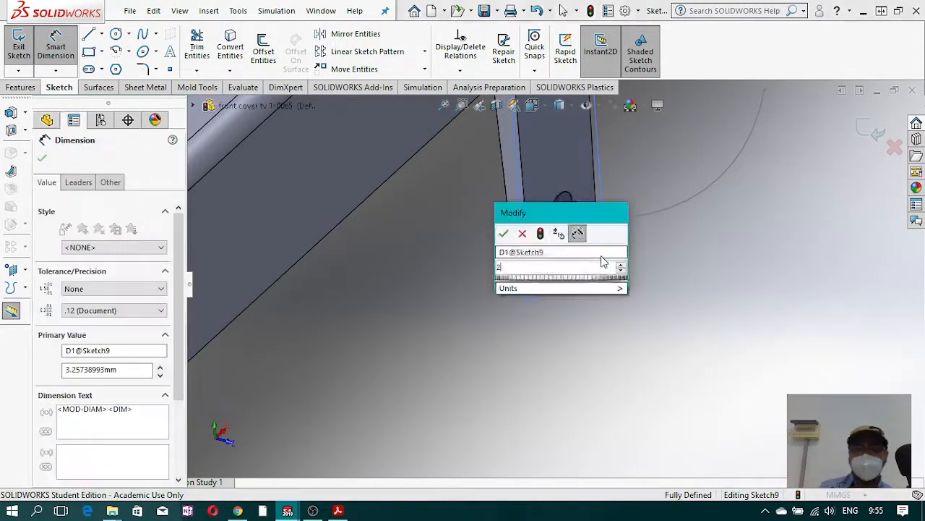
key("Return")
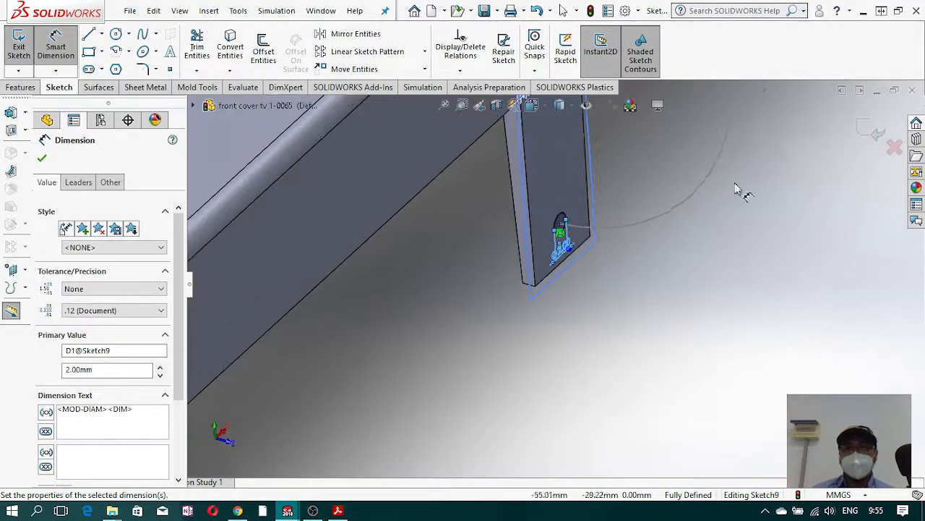
left_click(859, 136)
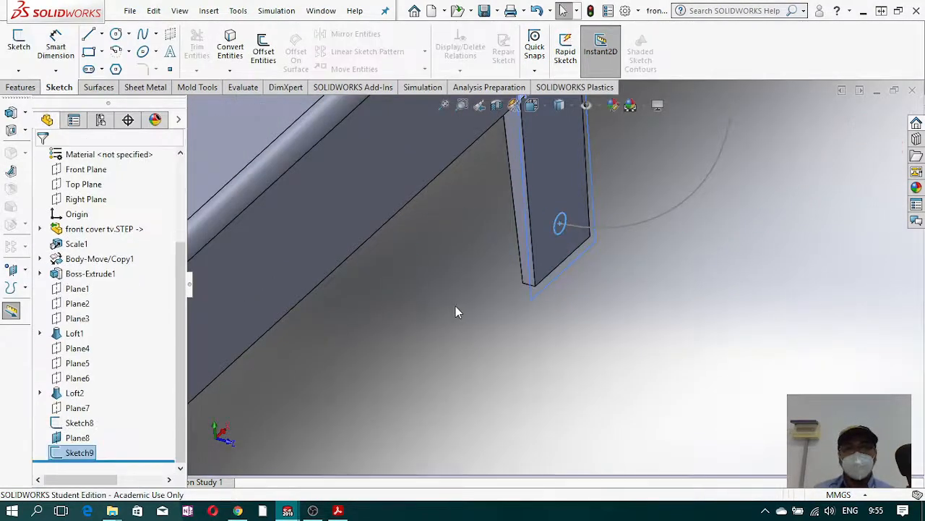
Step: Create a reference plane through the arc's upper endpoint, perpendicular to the arc
left_click(21, 87)
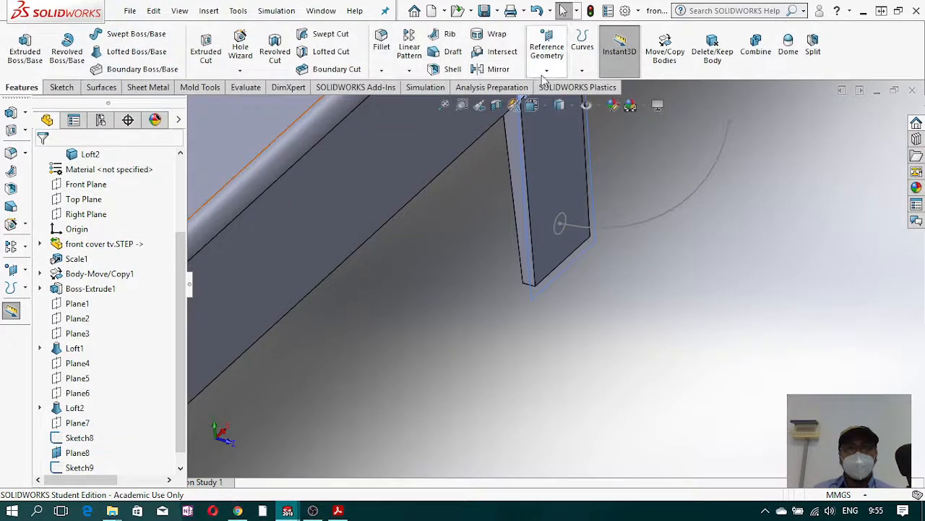
left_click(548, 49)
left_click(556, 88)
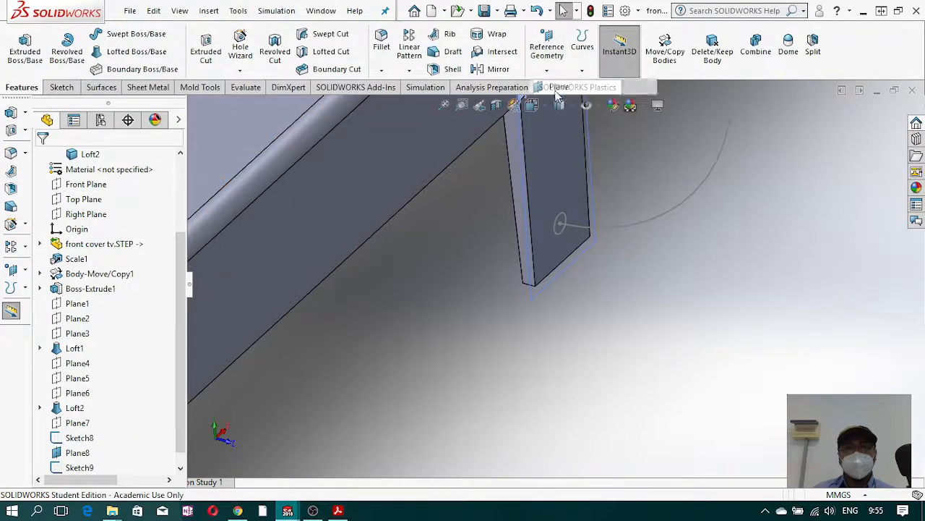
left_click(730, 122)
left_click(728, 136)
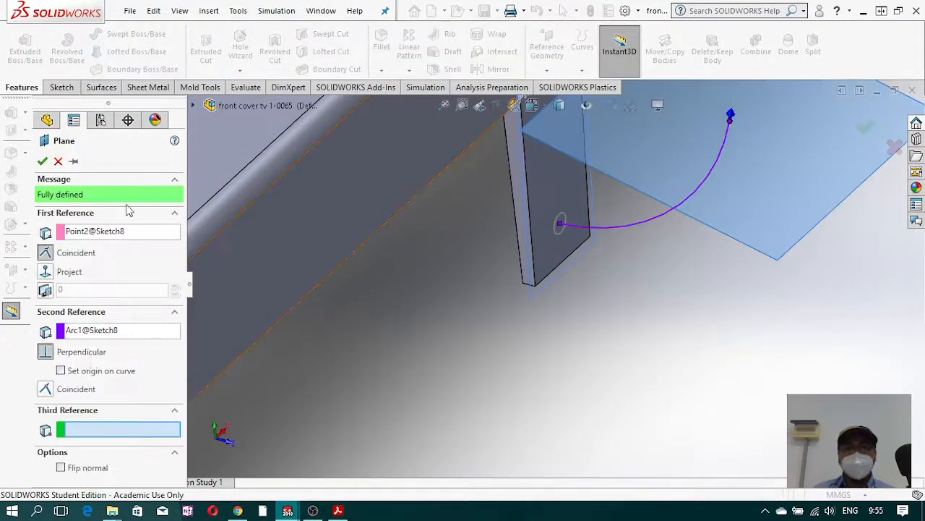
left_click(42, 161)
scroll(717, 362, "down", 3)
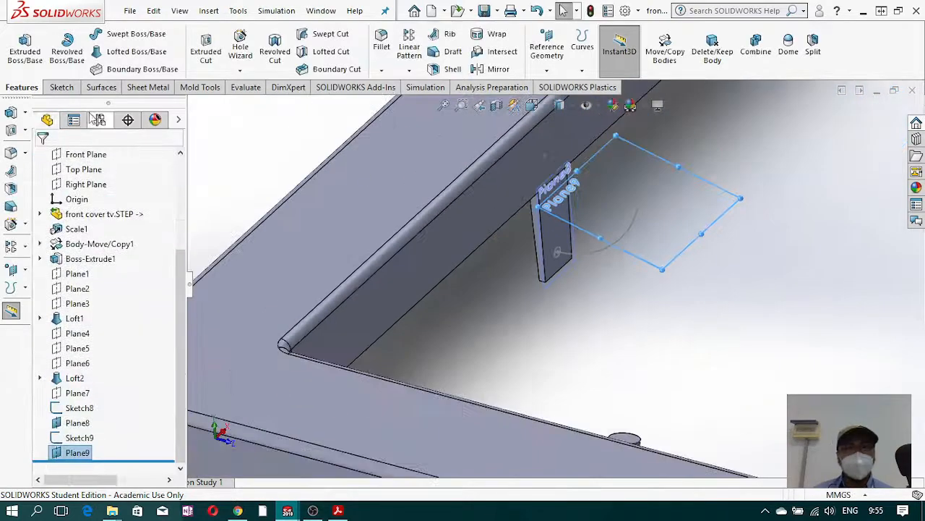
Step: Start a sketch on the plane at the arc's upper end and draw a circle about 4.3 mm in diameter centred on the arc's endpoint
left_click(61, 86)
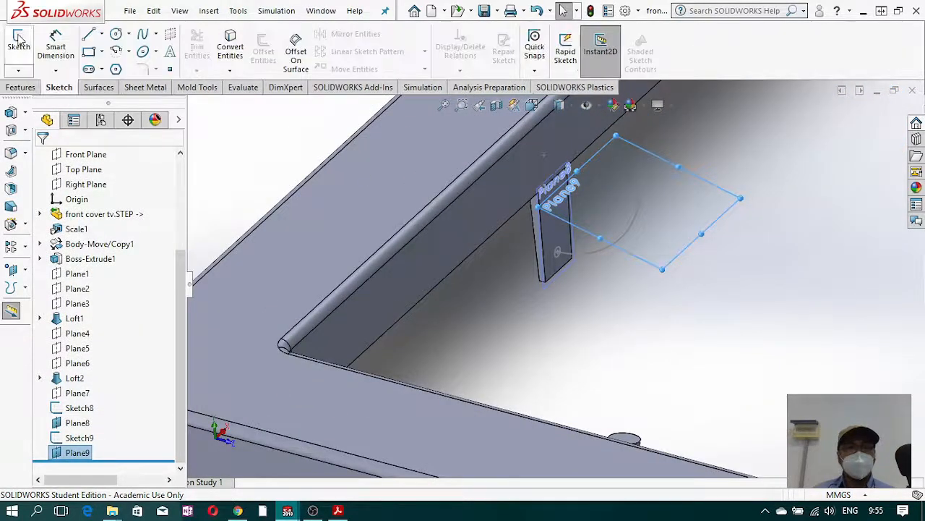
left_click(18, 40)
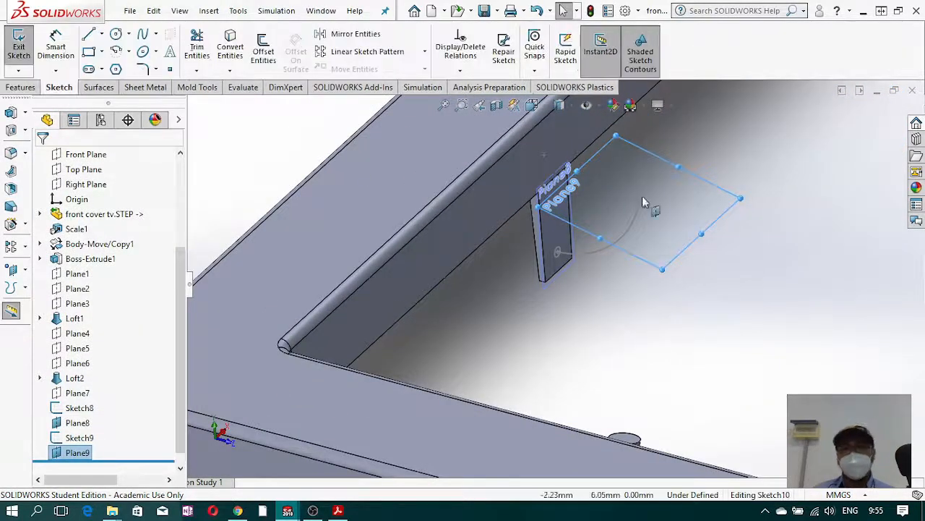
left_click(116, 34)
scroll(656, 246, "up", 5)
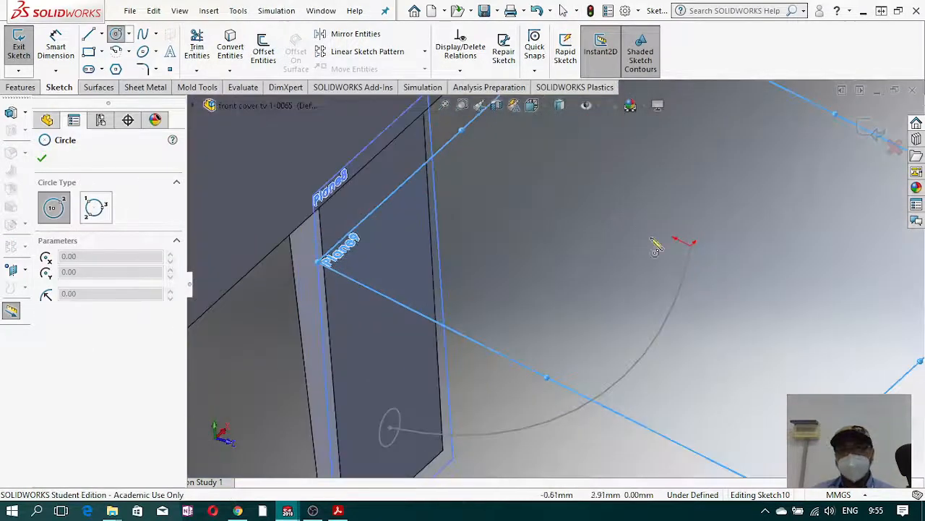
left_click(690, 245)
left_click(730, 246)
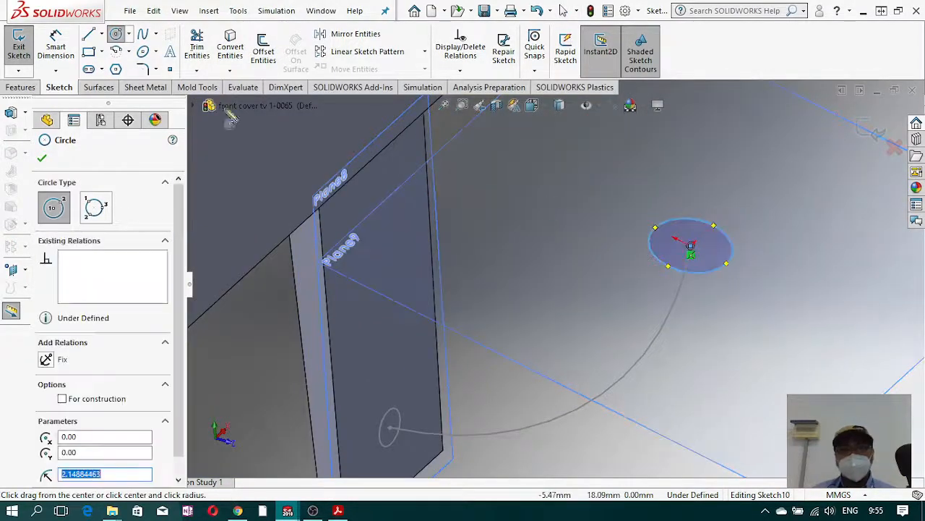
Step: Set the upper circle's diameter to 6 mm and close the sketch
left_click(55, 47)
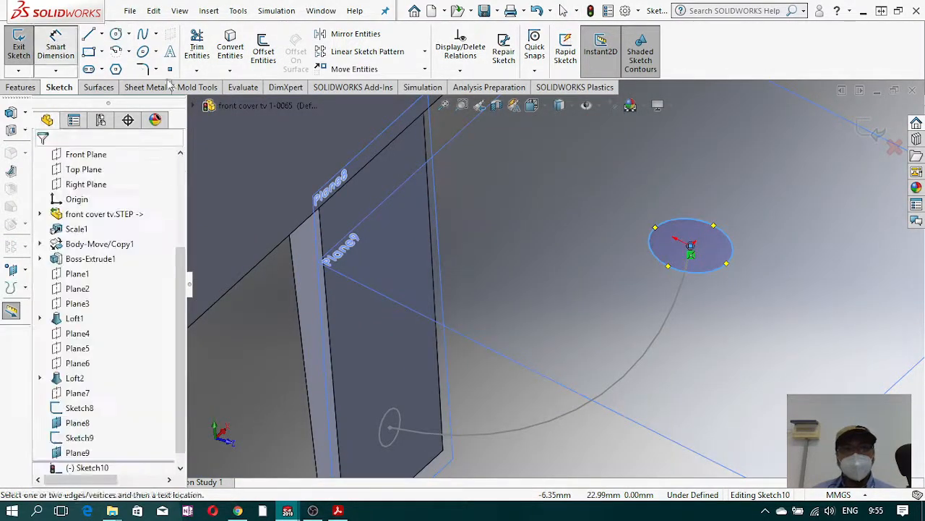
left_click(722, 272)
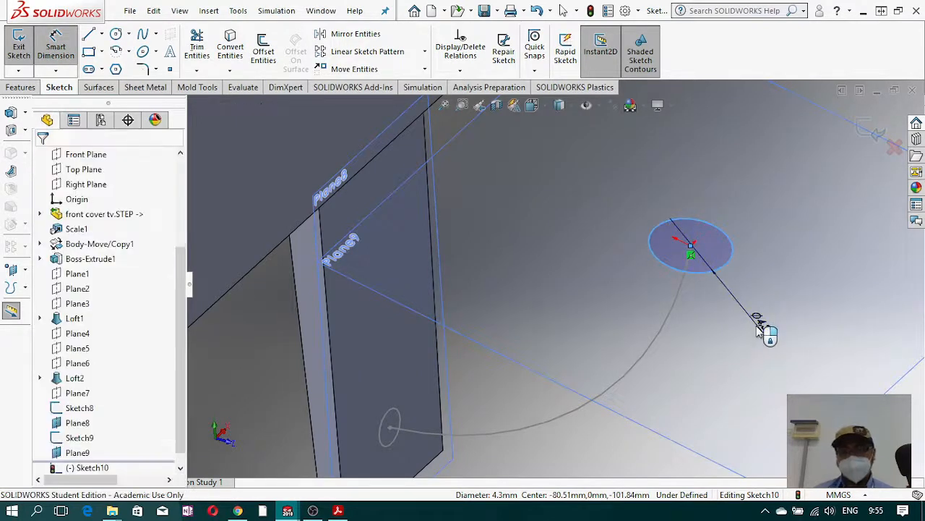
left_click(759, 329)
key("Return")
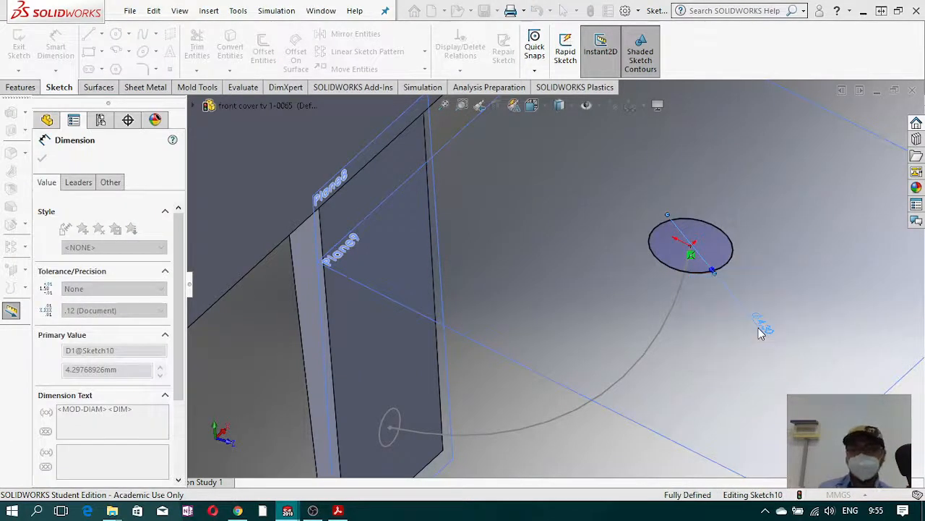
scroll(768, 335, "up", 3)
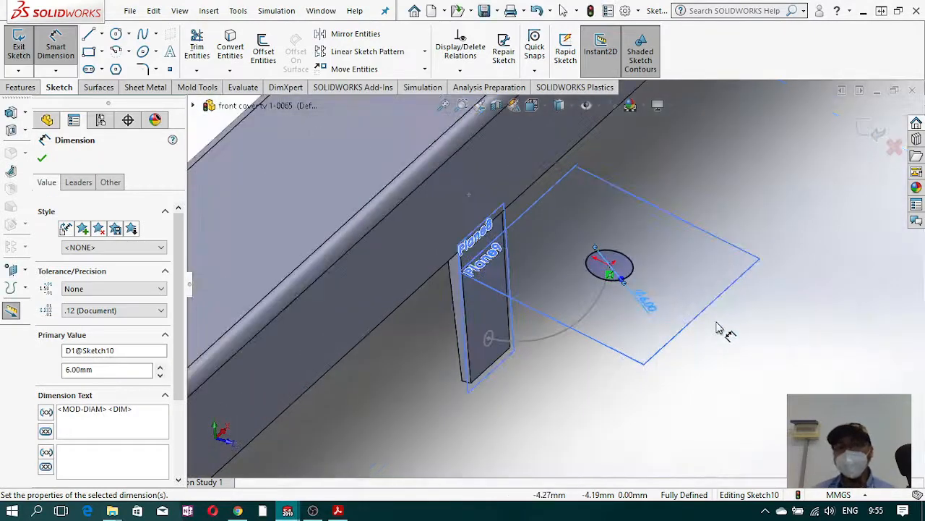
left_click(875, 132)
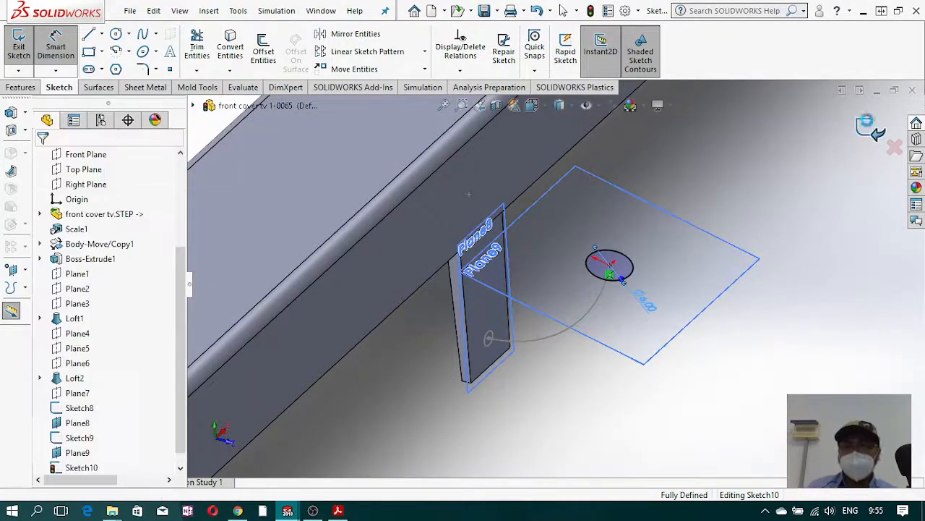
Step: Hide the two reference planes at the ends of the arc
right_click(693, 337)
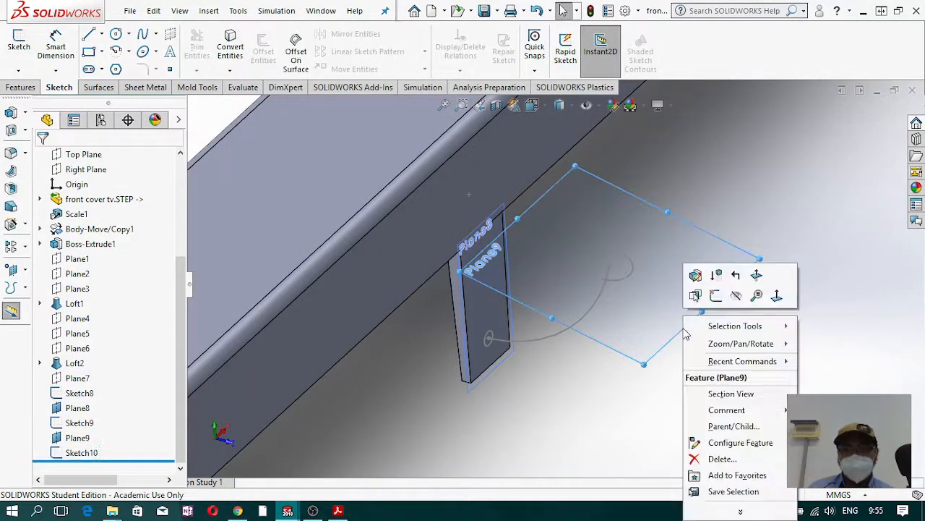
left_click(736, 296)
right_click(471, 390)
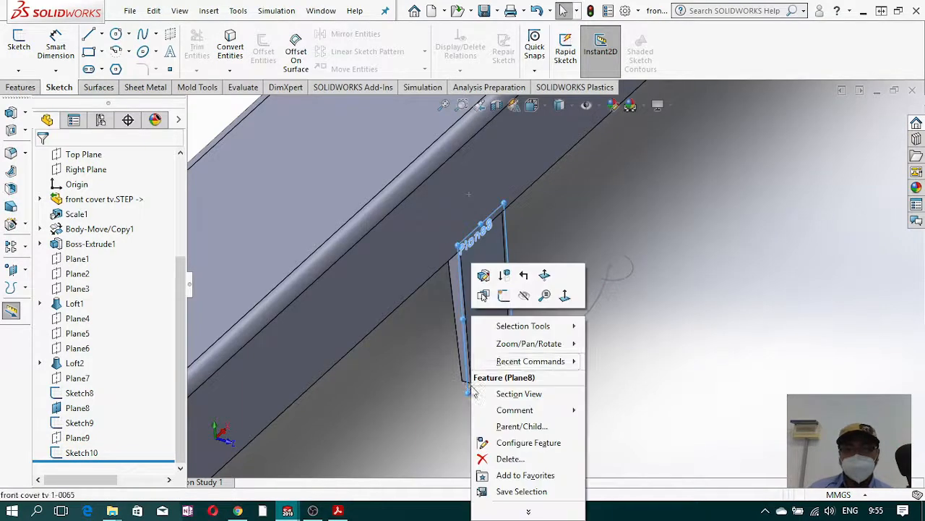
left_click(524, 295)
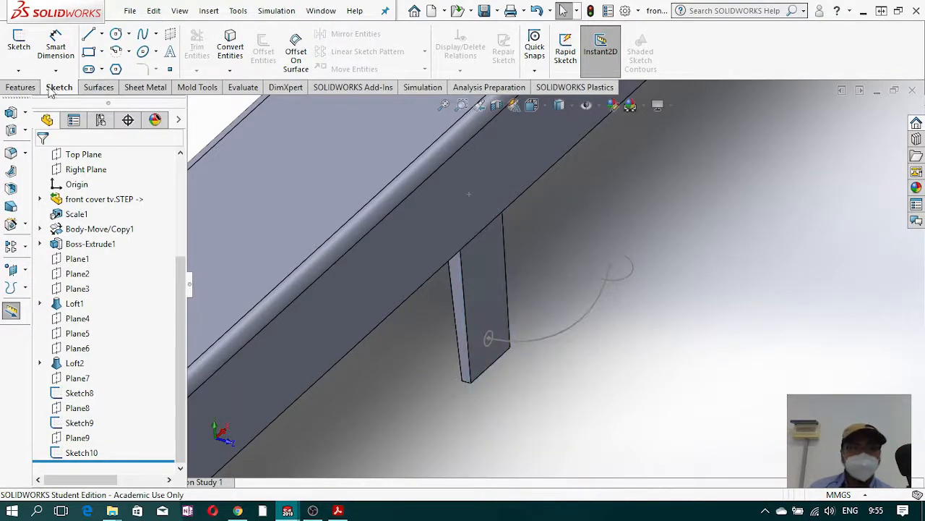
Step: Loft from the small circle on the tab to the 6 mm circle with the arc as guide curve, with Merge result turned off
left_click(21, 86)
left_click(136, 56)
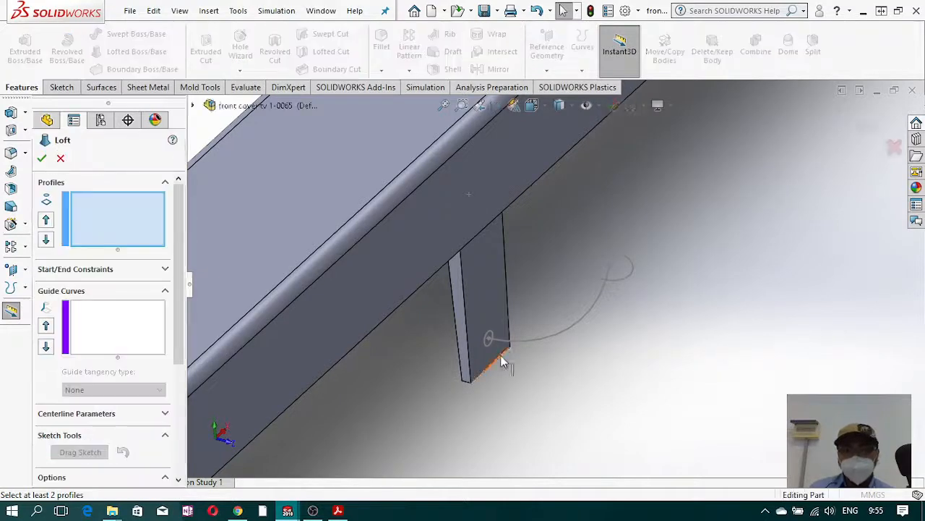
scroll(492, 355, "down", 5)
left_click(494, 311)
scroll(634, 311, "up", 3)
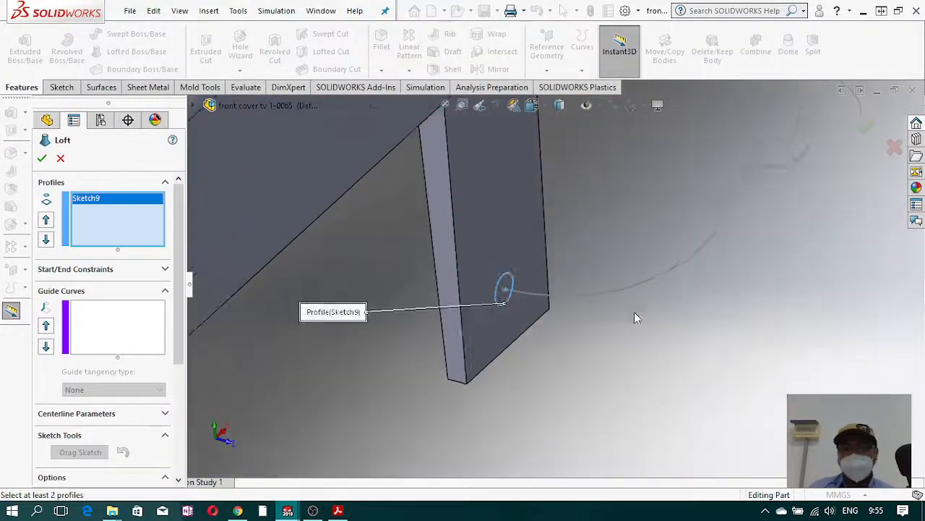
left_click(733, 194)
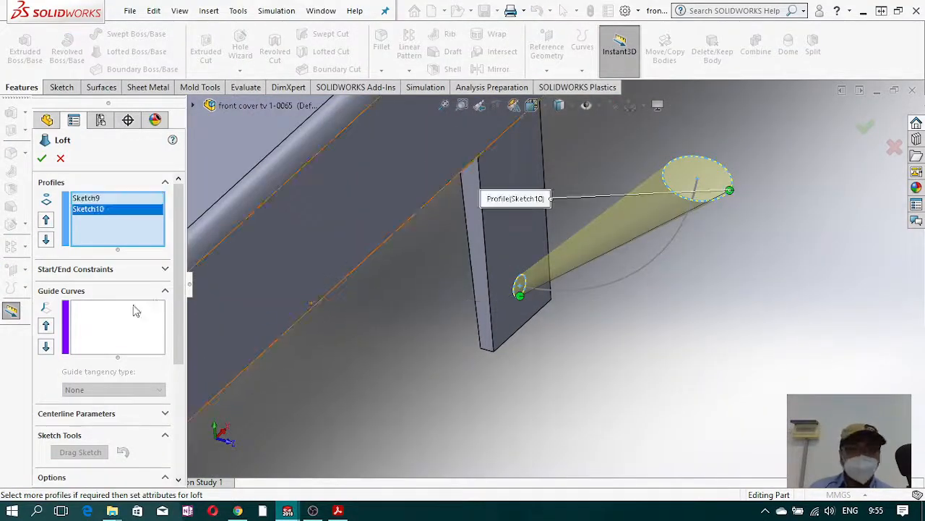
left_click(650, 265)
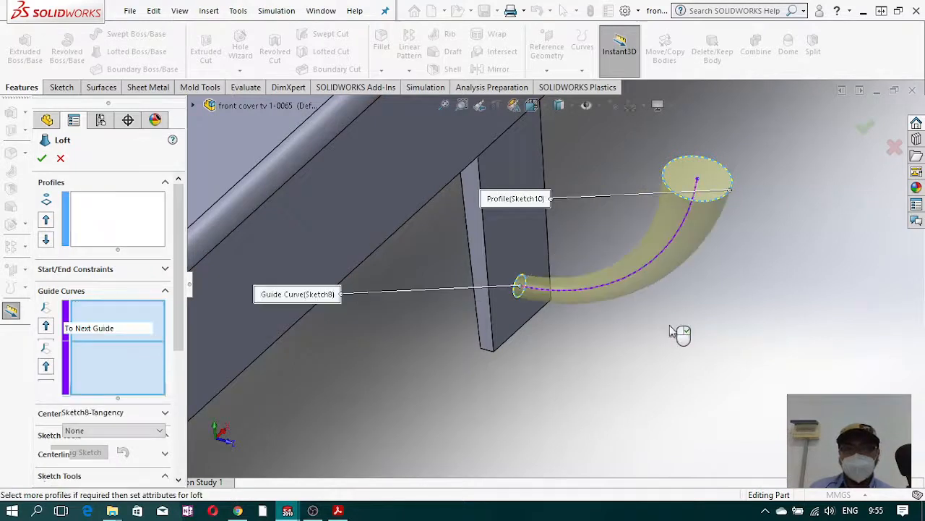
scroll(97, 396, "down", 5)
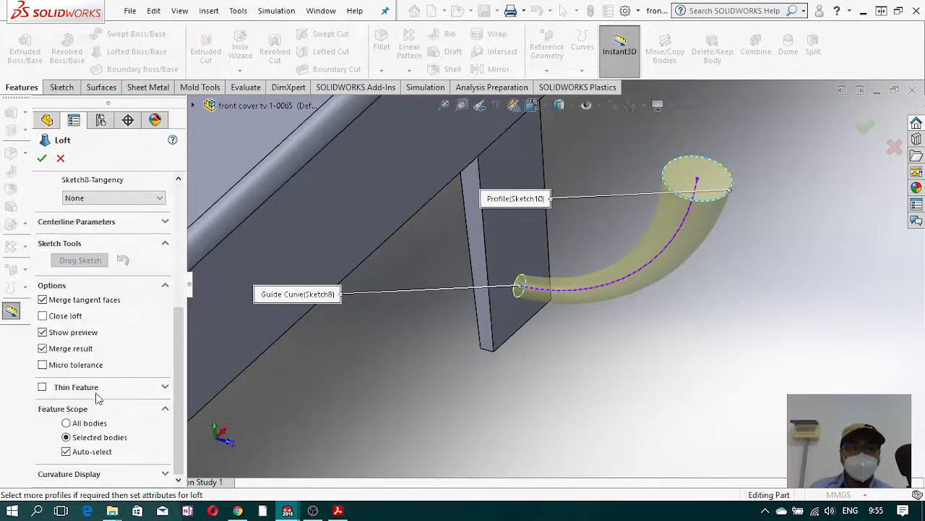
left_click(42, 350)
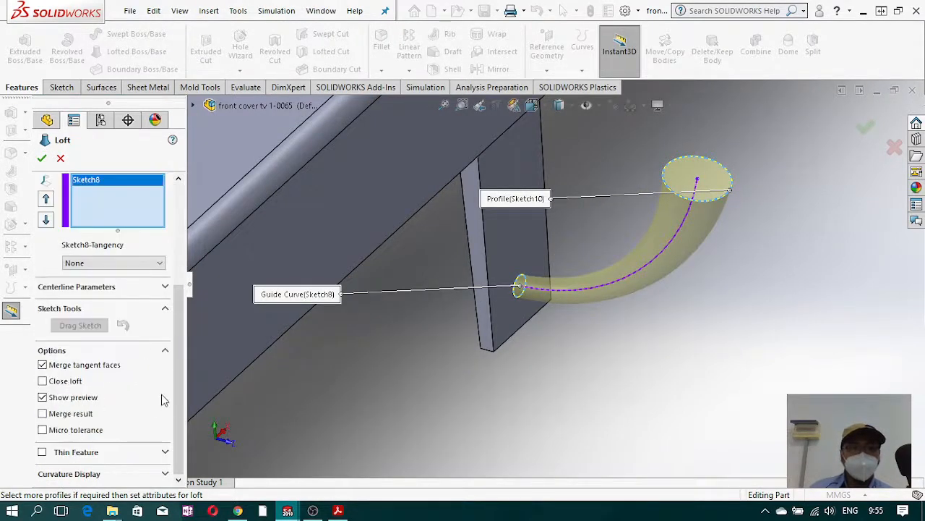
left_click(41, 159)
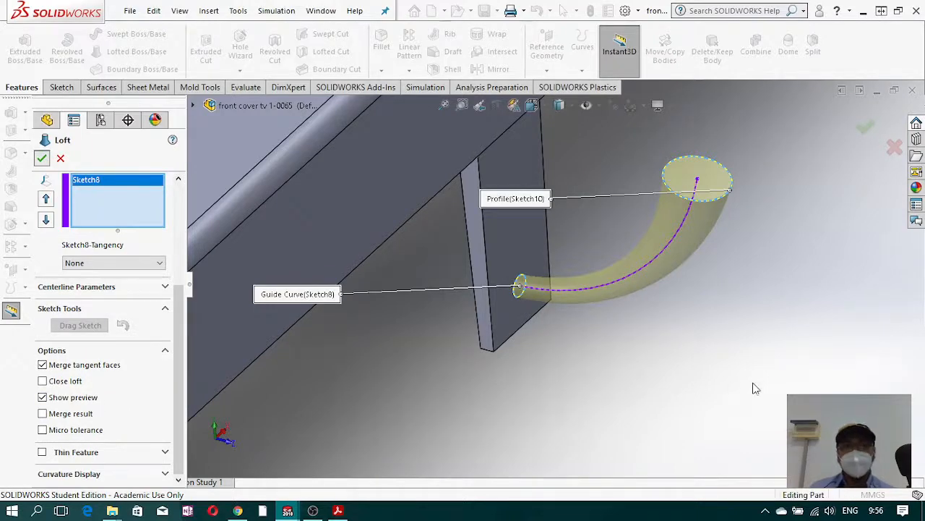
Step: Examine the solid bodies and the placement of the tabs and curved supports around the whole front cover
scroll(713, 378, "up", 5)
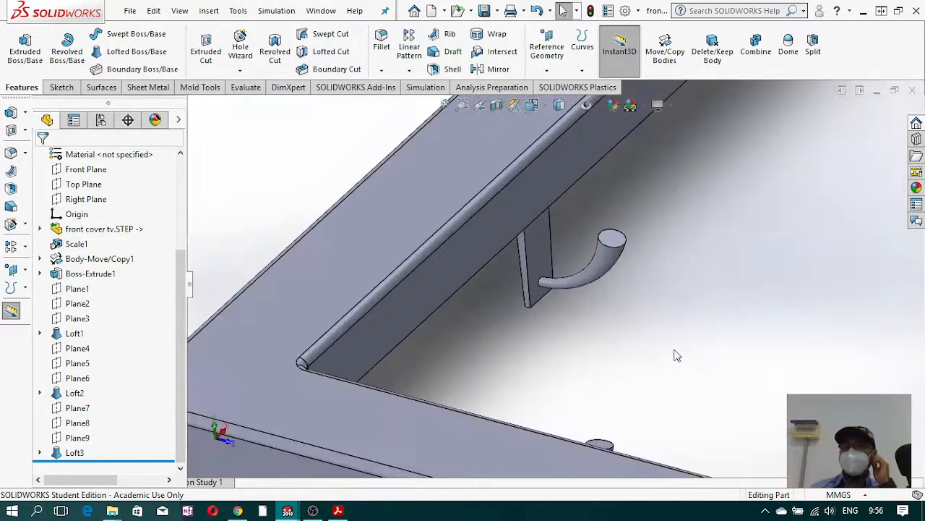
scroll(181, 269, "up", 3)
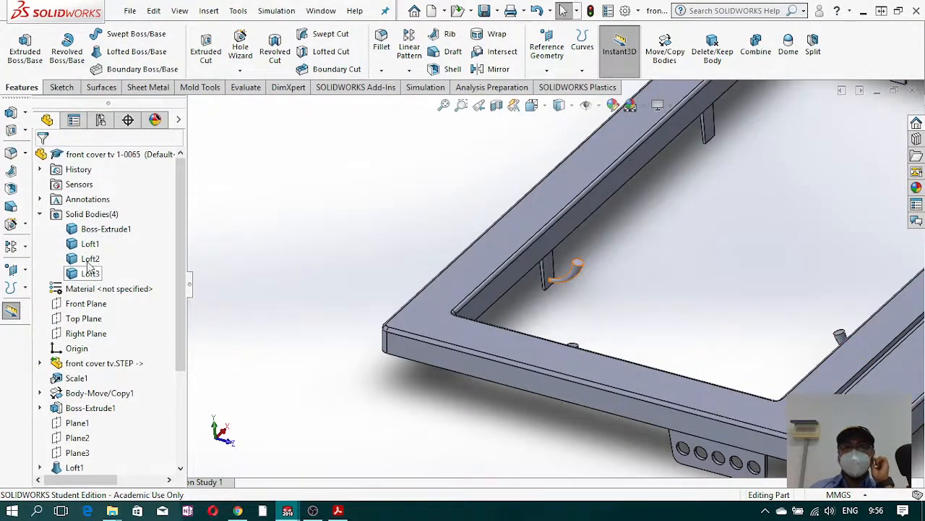
scroll(686, 362, "up", 5)
middle_click_drag(653, 268, 639, 273)
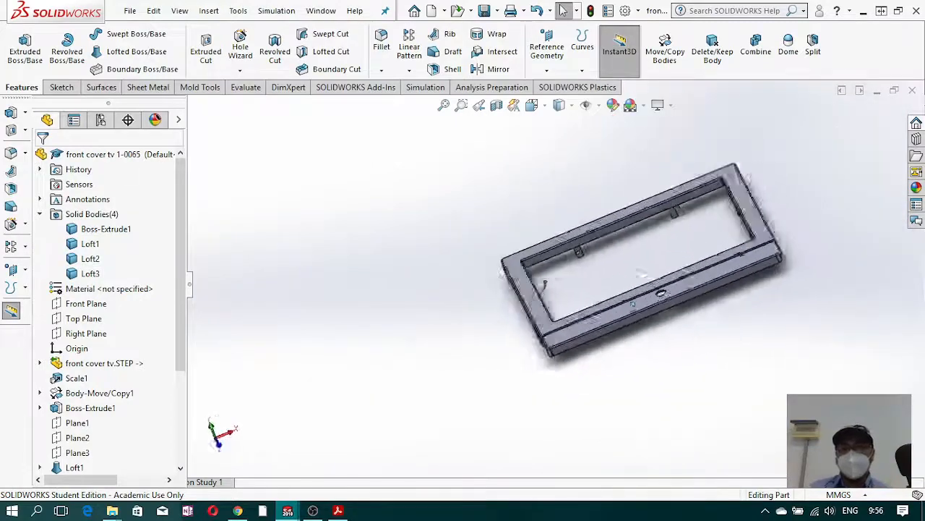
middle_click_drag(633, 305, 636, 311)
scroll(636, 266, "down", 4)
middle_click_drag(637, 267, 638, 286)
scroll(639, 272, "up", 3)
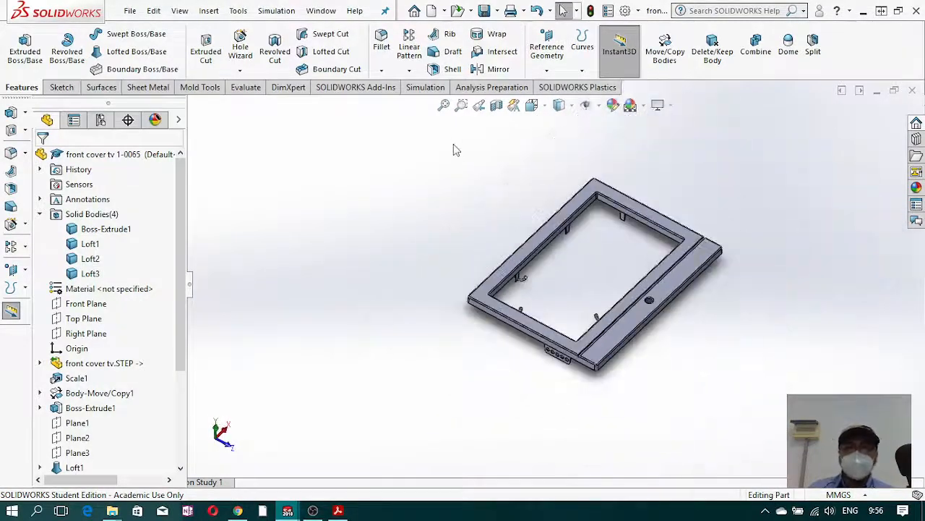
scroll(727, 295, "down", 4)
middle_click_drag(627, 211, 634, 231)
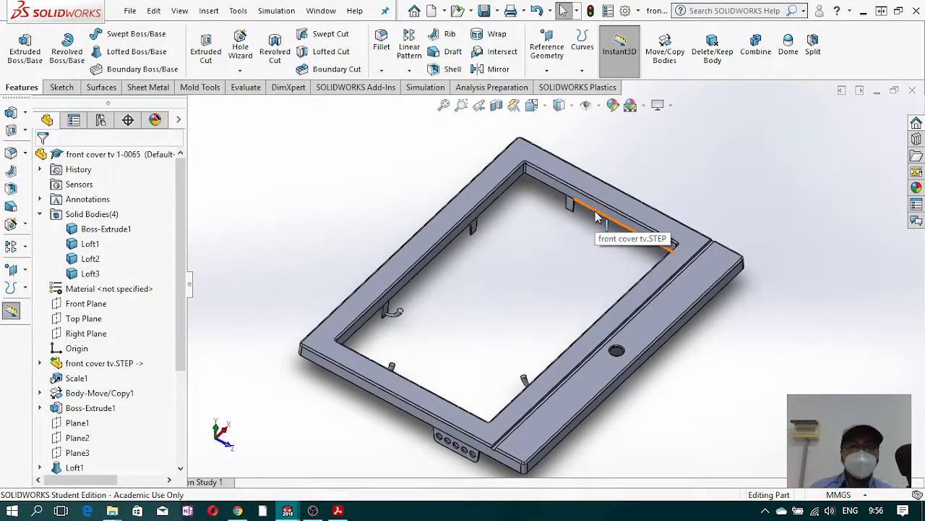
Step: Check where the Right Plane crosses the cover and start a Mirror feature
left_click(86, 334)
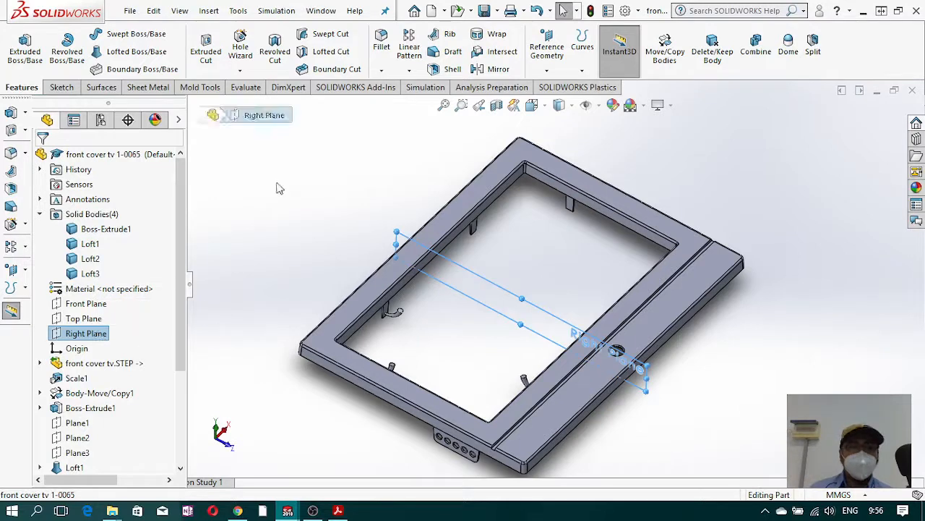
left_click(279, 186)
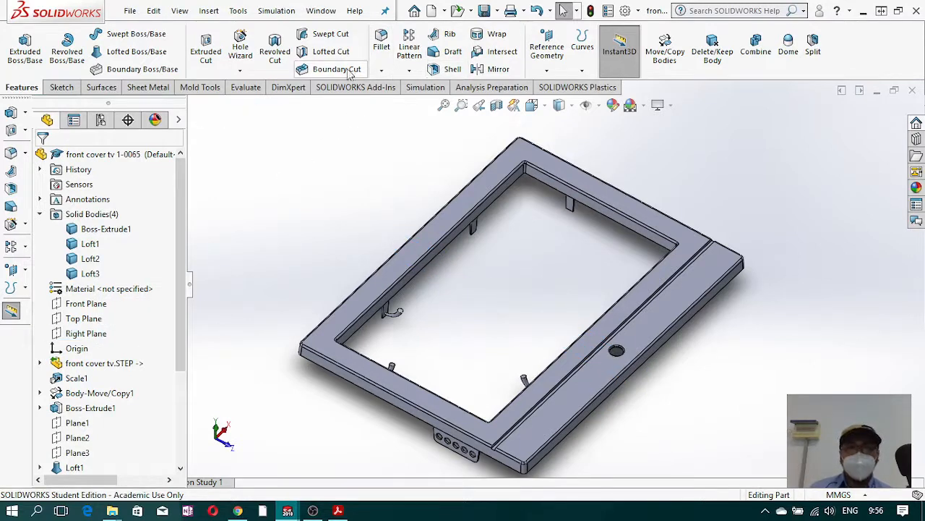
left_click(410, 71)
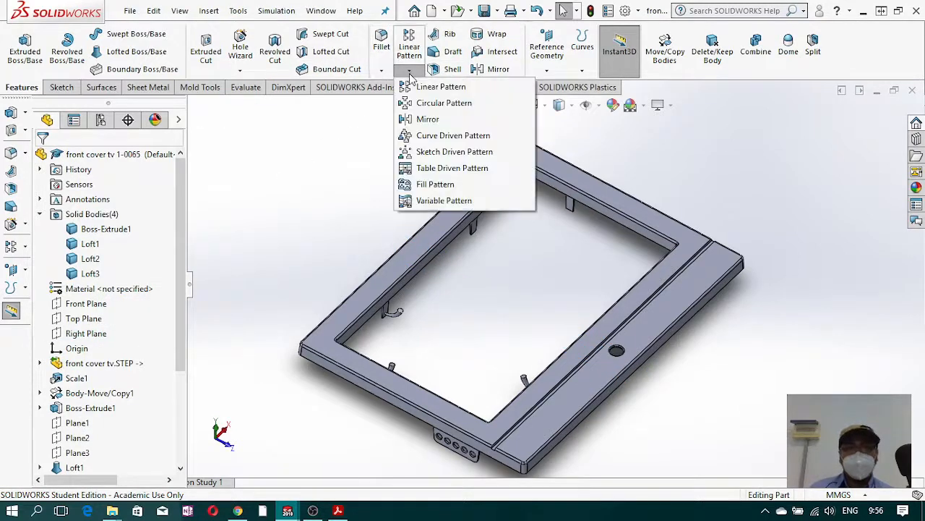
left_click(434, 119)
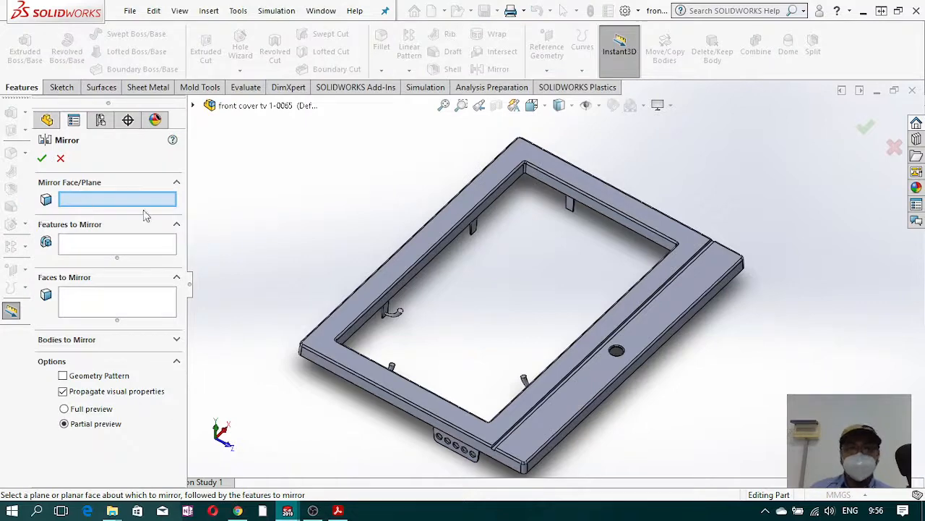
Step: Mirror the solid bodies Loft1, Loft2 and Loft3 about the Right Plane, leaving Merge solids off
left_click(192, 105)
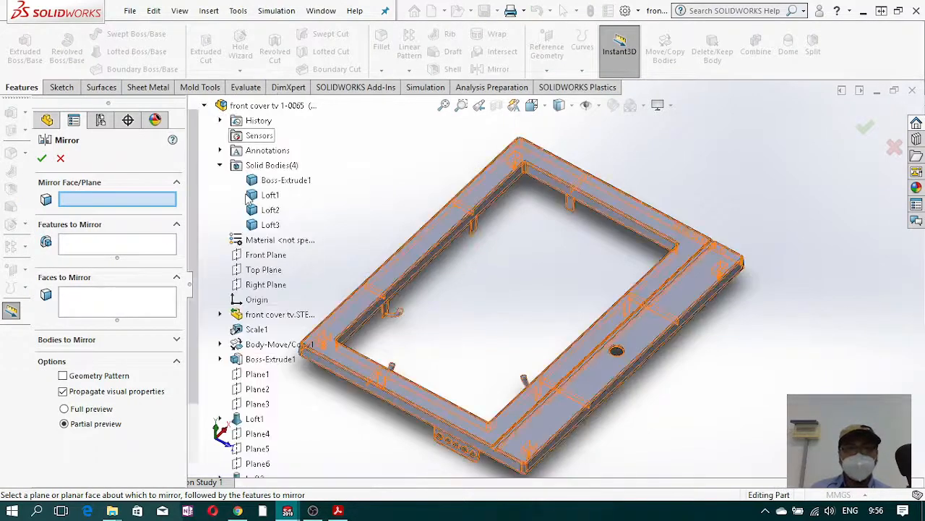
left_click(264, 287)
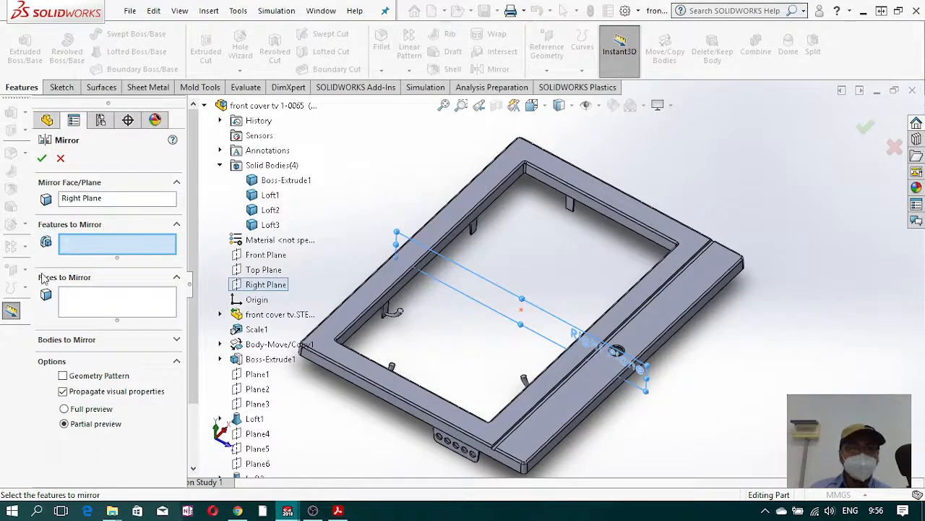
left_click(176, 341)
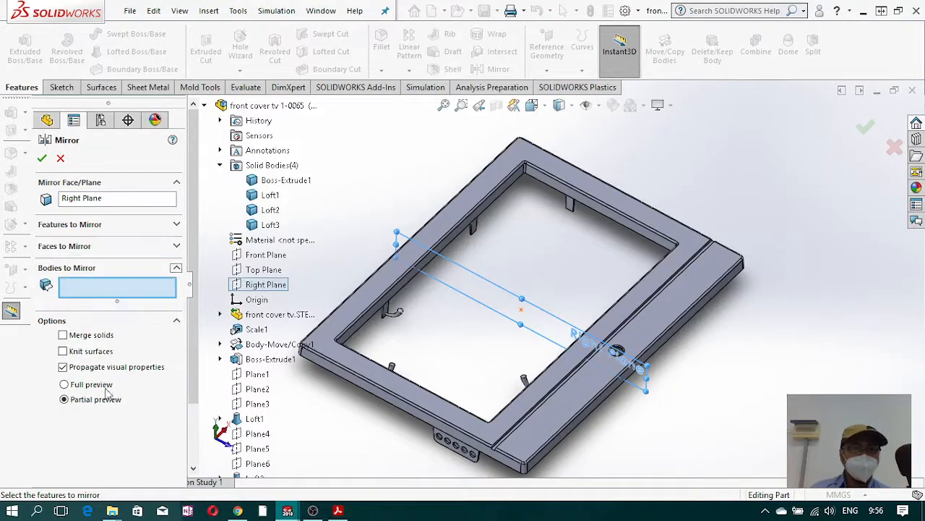
left_click(270, 195)
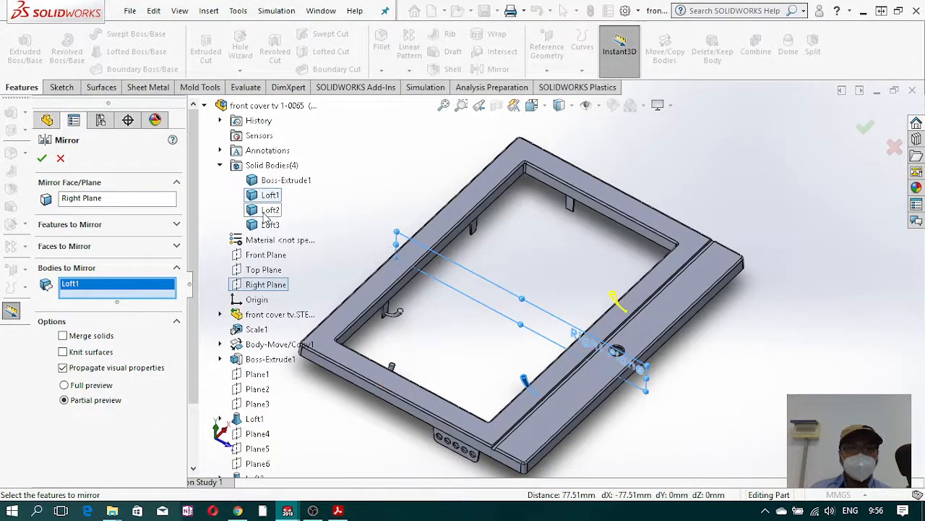
left_click(270, 210)
left_click(271, 226)
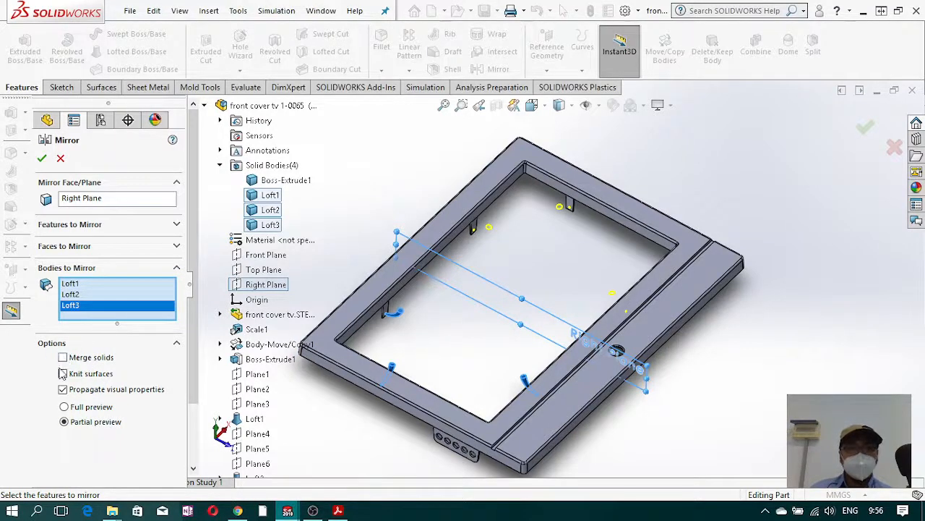
left_click(42, 159)
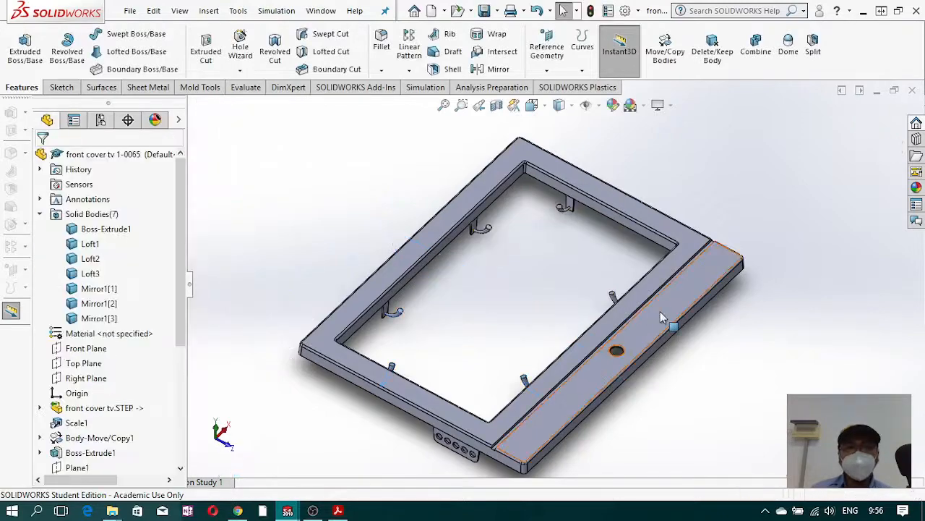
Step: Start a sketch on the Top Plane and switch to the Top view
middle_click_drag(488, 262, 545, 334)
scroll(475, 318, "down", 2)
scroll(619, 293, "up", 3)
scroll(537, 278, "down", 3)
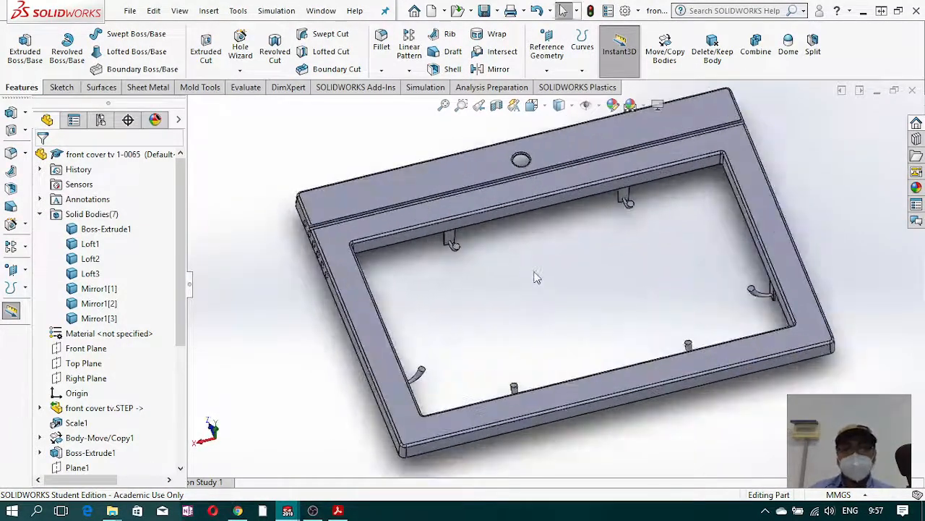
middle_click_drag(537, 274, 536, 236)
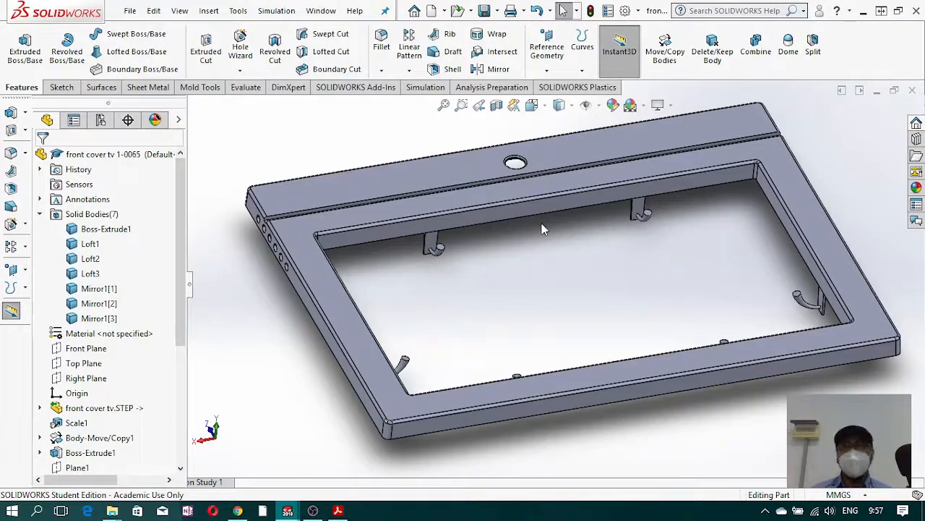
middle_click_drag(584, 306, 586, 369)
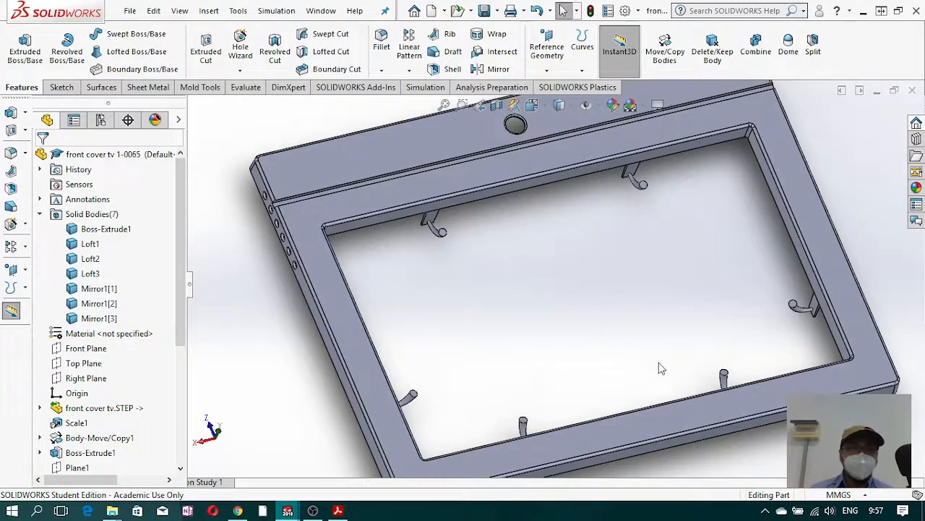
left_click(61, 87)
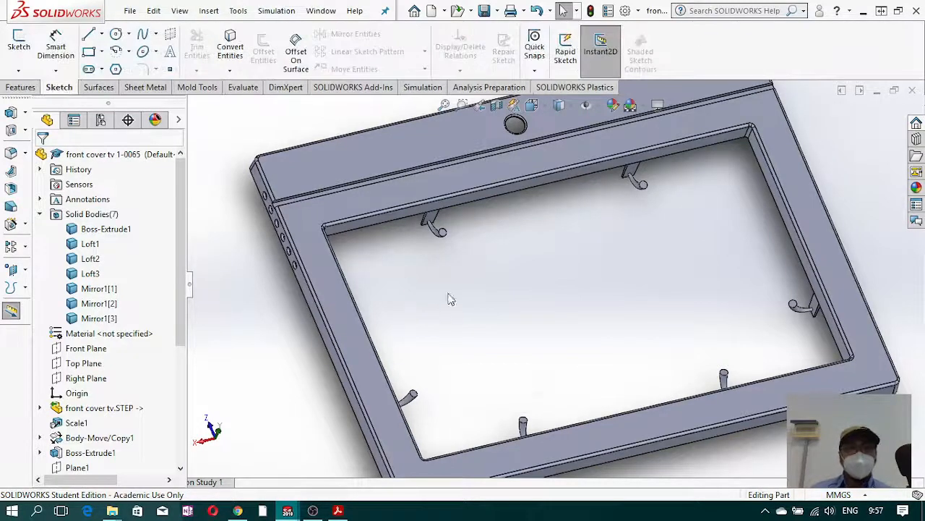
left_click(20, 43)
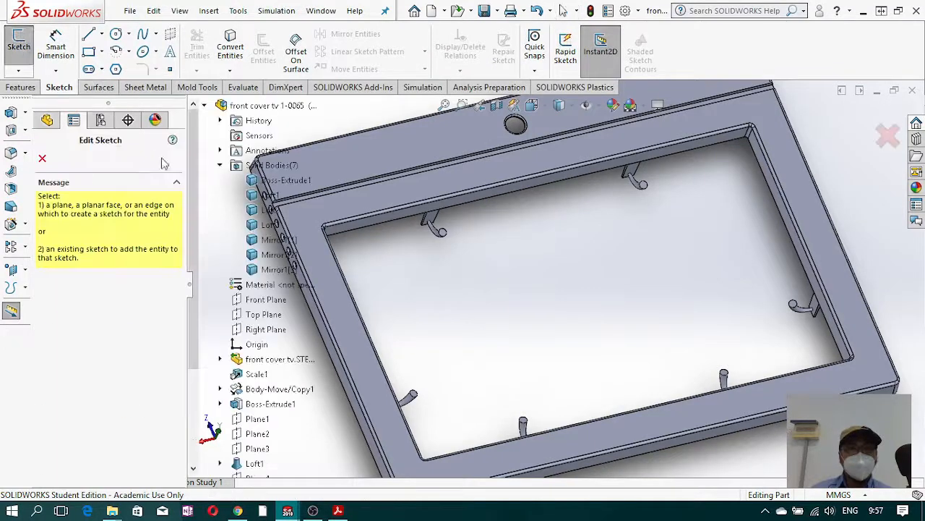
left_click(249, 314)
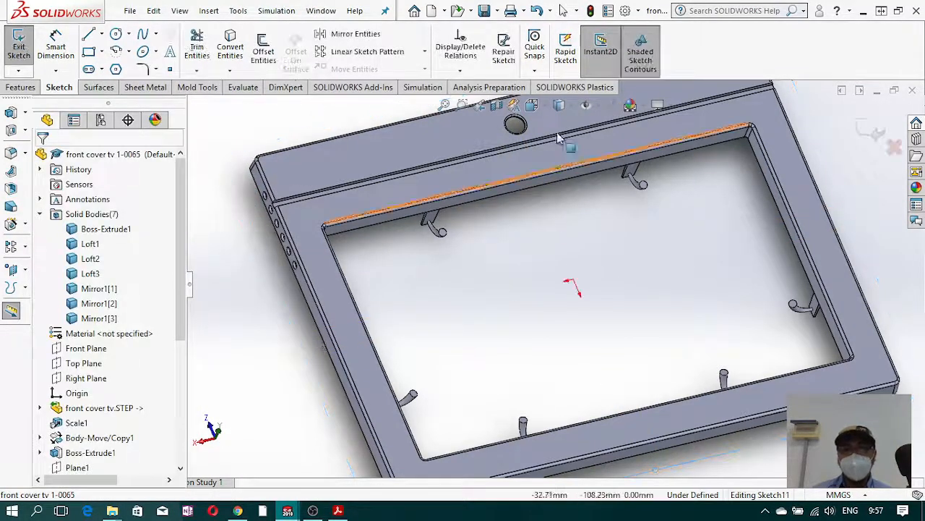
left_click(532, 105)
left_click(611, 180)
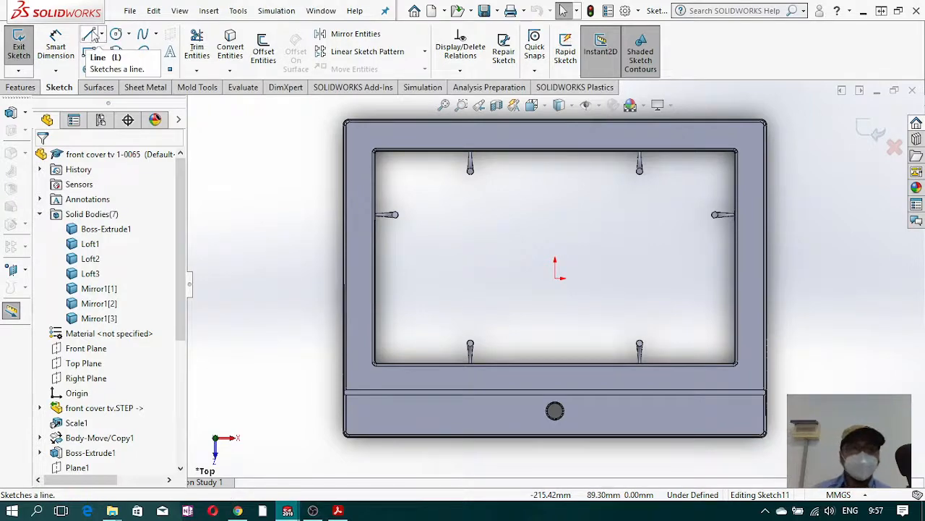
Step: Sketch a line about 138 mm long from the origin and move its free end to the centre of the upper-right pin's round tip
left_click(89, 36)
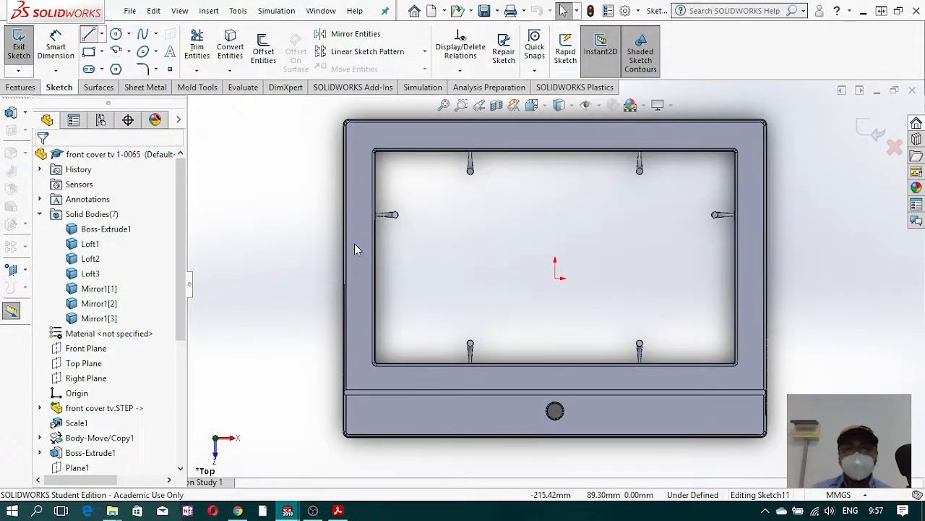
left_click(556, 279)
scroll(621, 189, "down", 5)
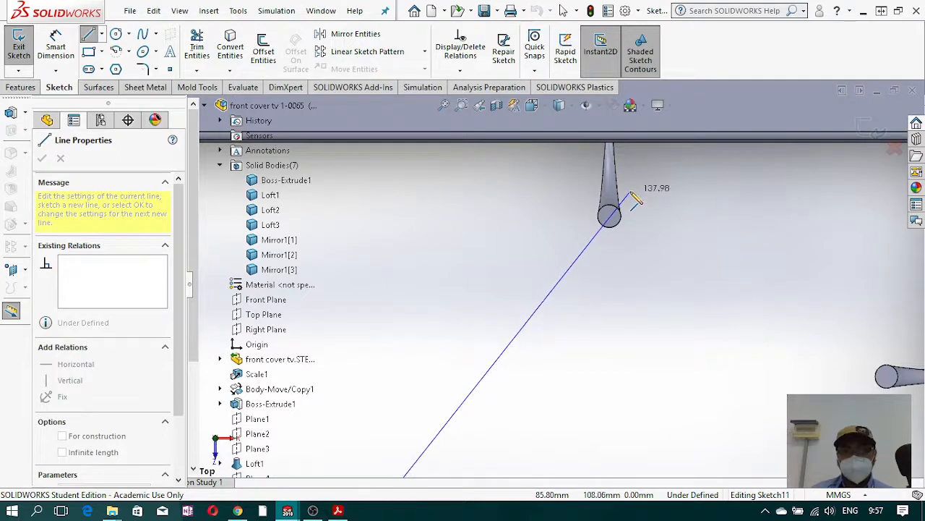
left_click(632, 194)
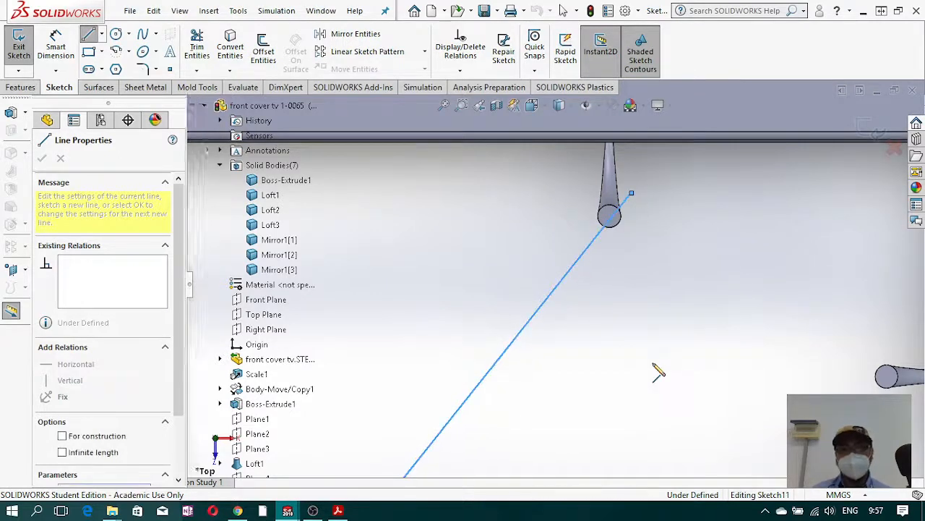
key("Escape")
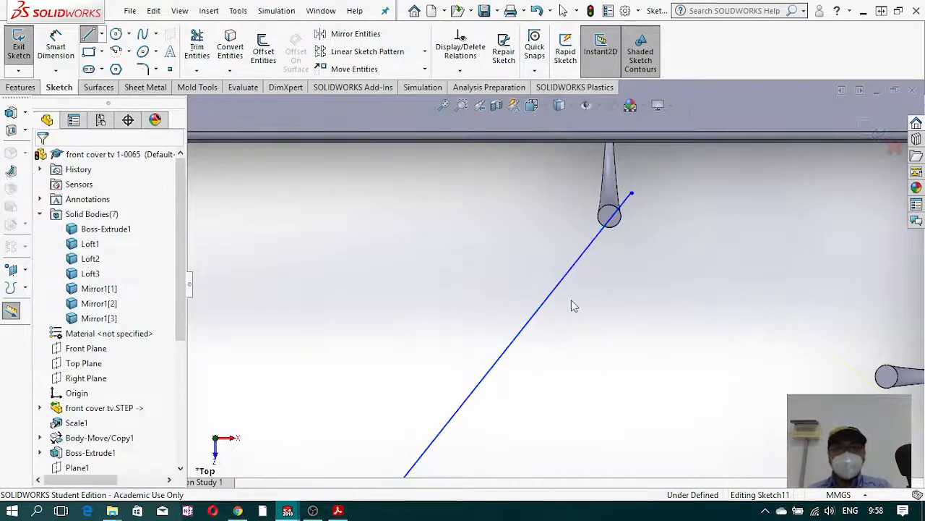
key("Escape")
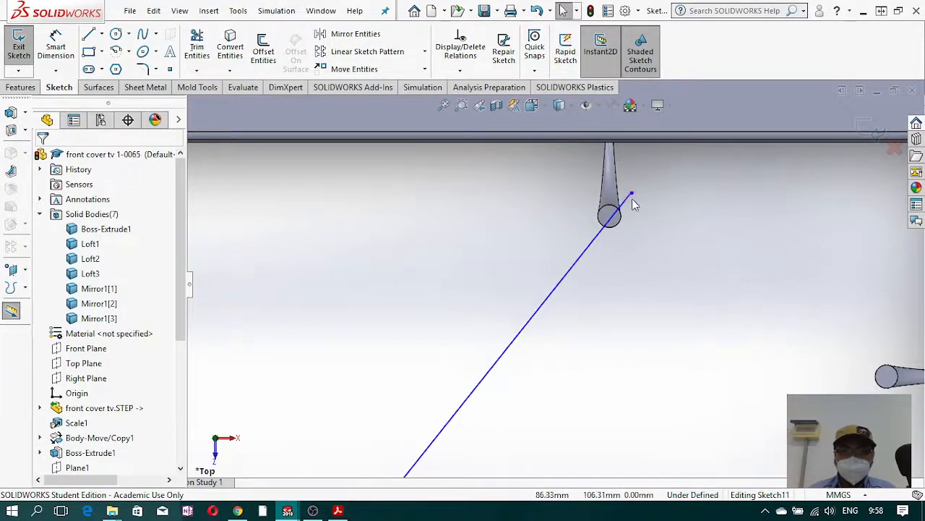
left_click_drag(632, 195, 609, 218)
left_click(615, 297)
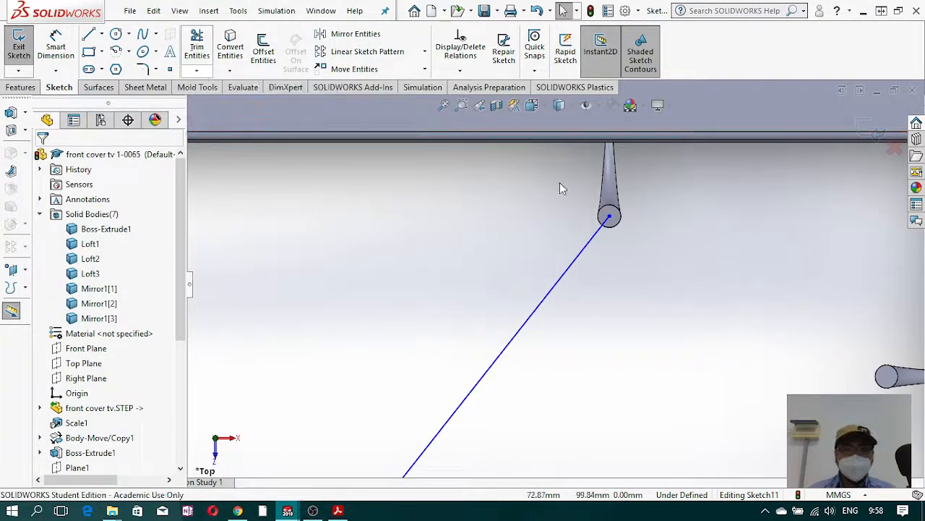
Step: Sketch a short slanted line across the upper-right pin, just above its round tip
left_click(84, 35)
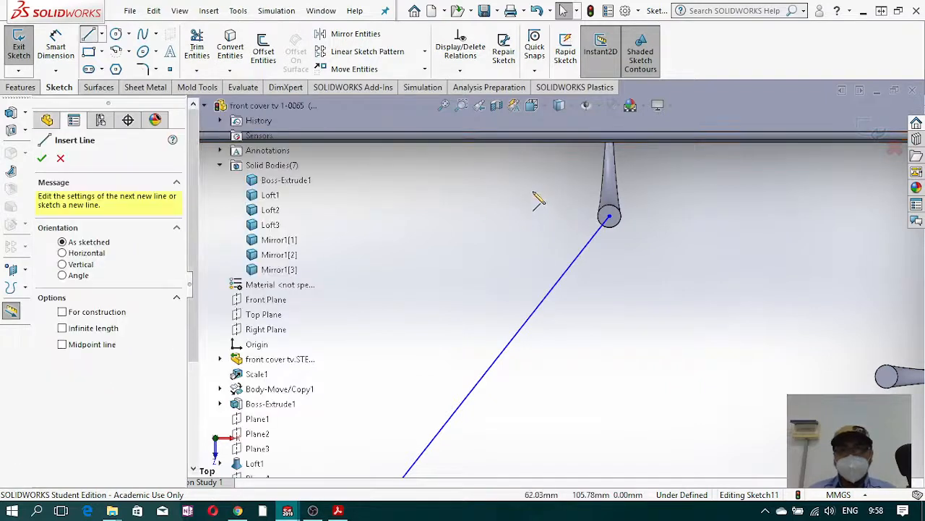
left_click(529, 174)
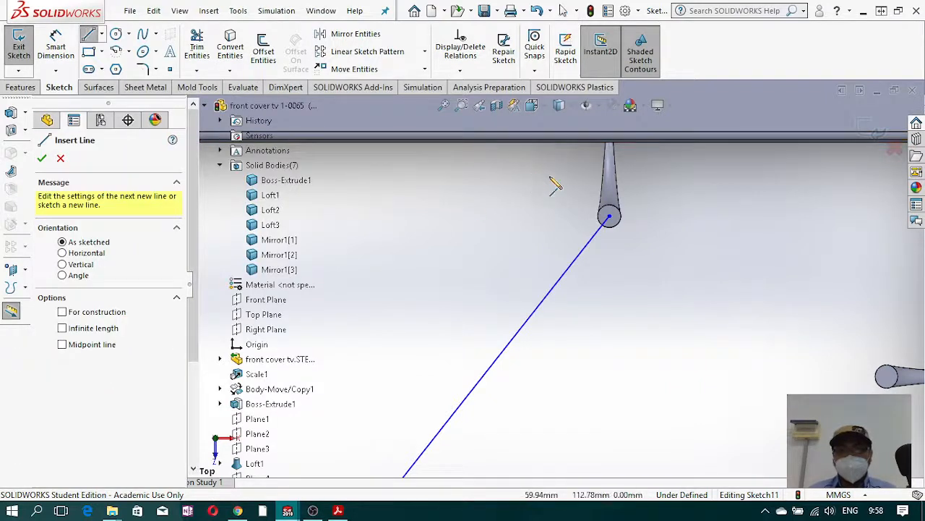
left_click(693, 203)
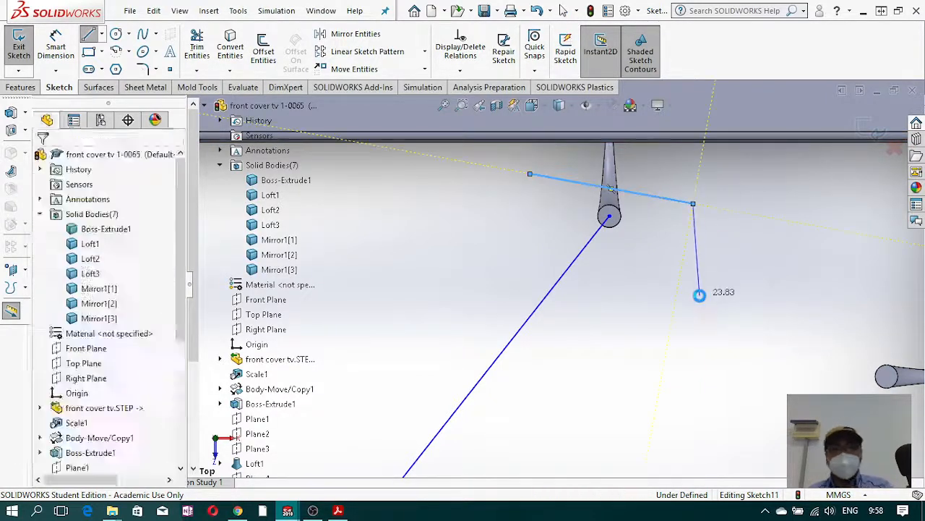
key("Escape")
Step: Extend the line from the origin up to the short slanted line using Extend Entities
left_click(197, 69)
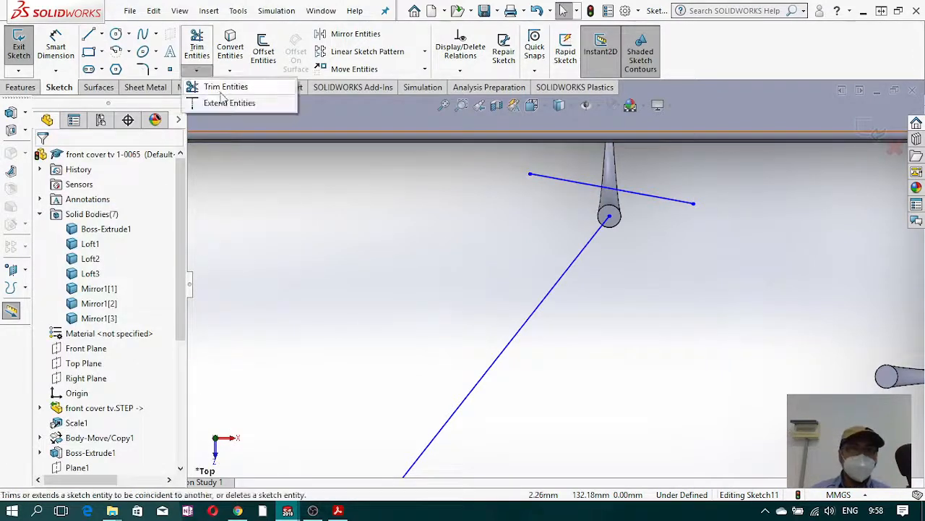
left_click(226, 104)
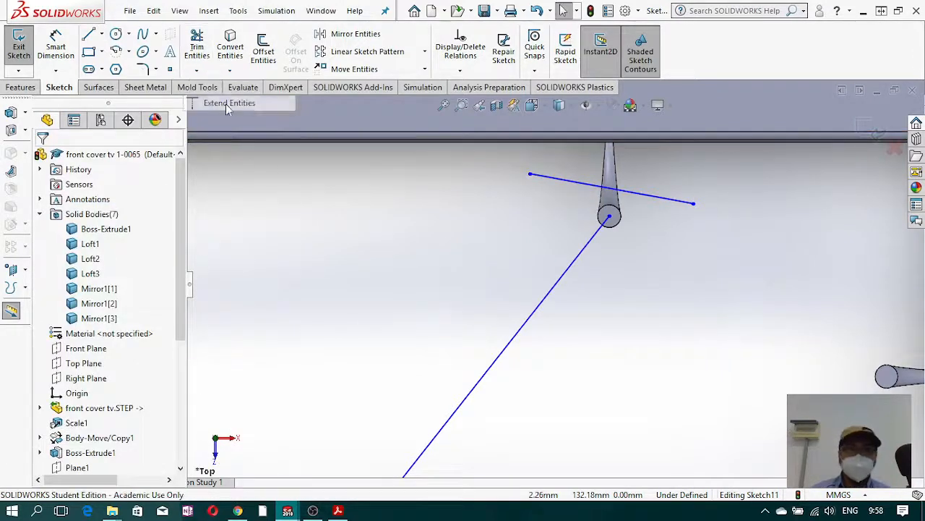
left_click(589, 251)
key("Escape")
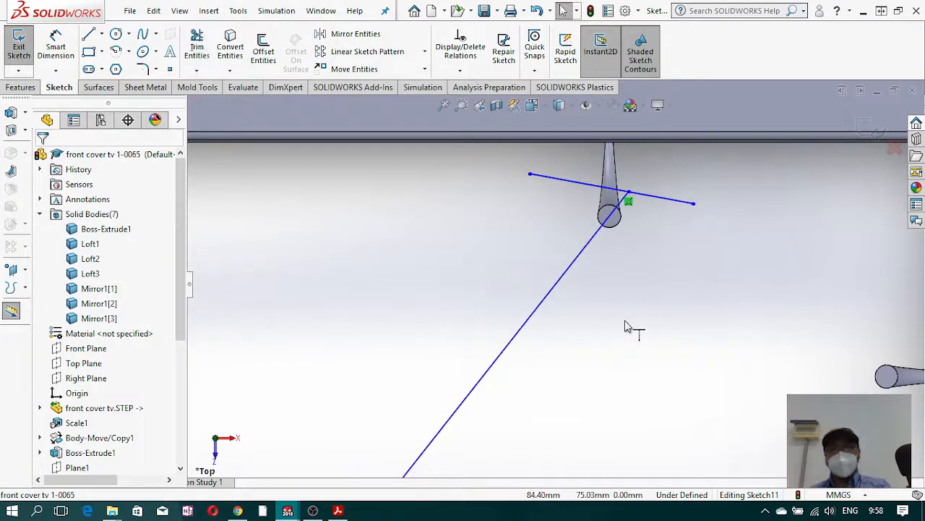
scroll(626, 327, "up", 7)
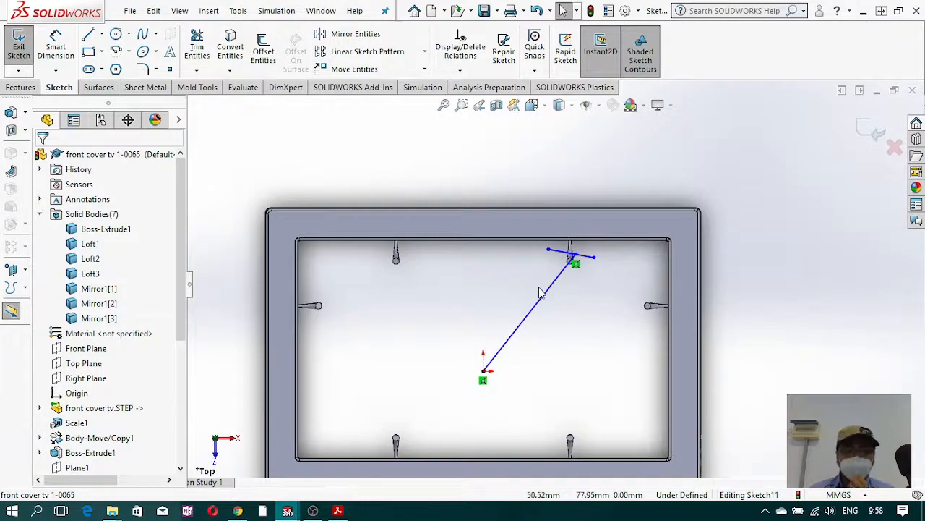
scroll(596, 257, "down", 5)
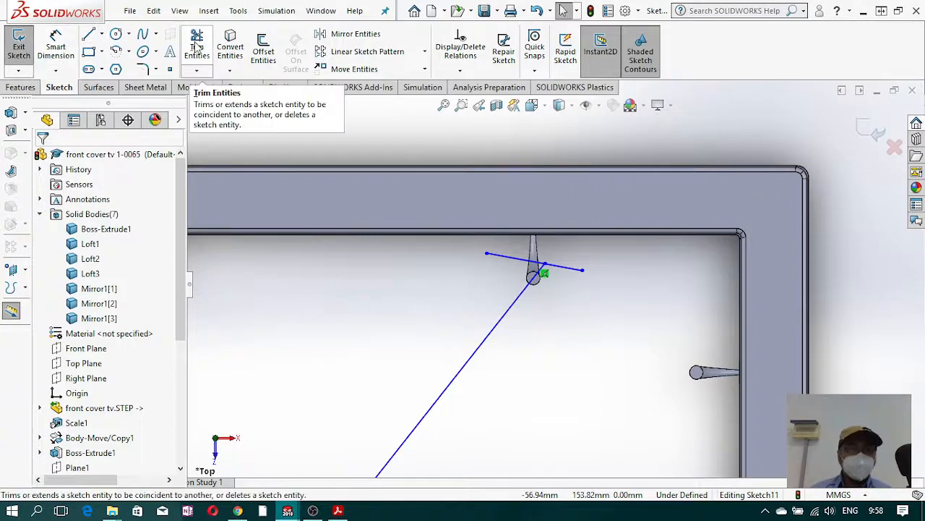
left_click(56, 45)
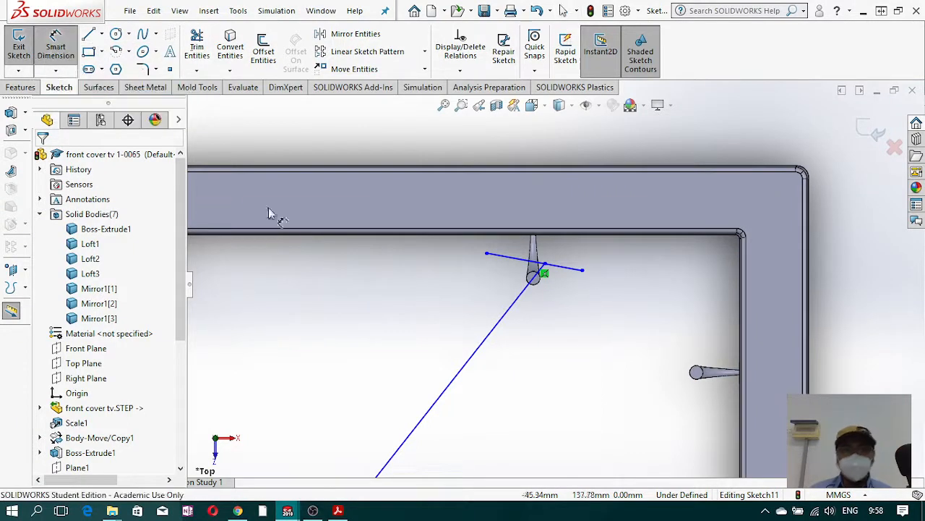
left_click(461, 370)
scroll(555, 275, "down", 3)
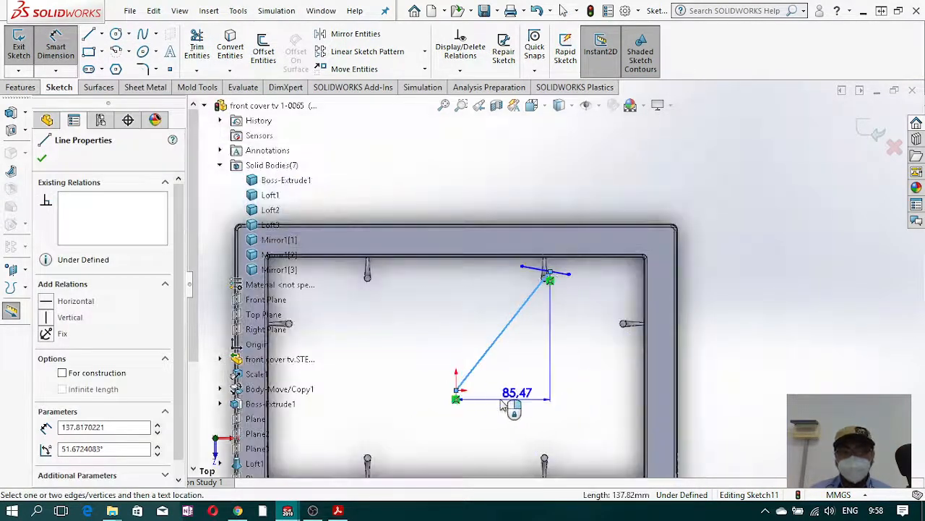
scroll(504, 405, "down", 3)
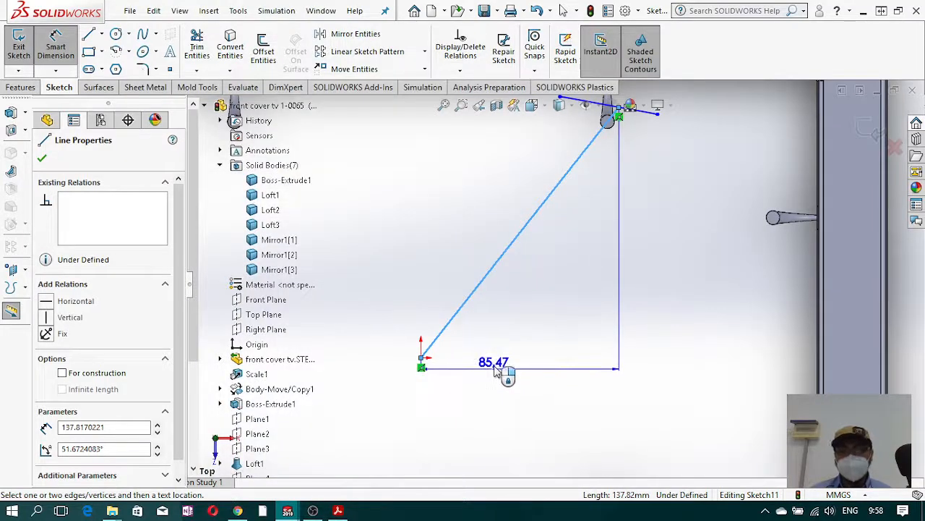
key("Escape")
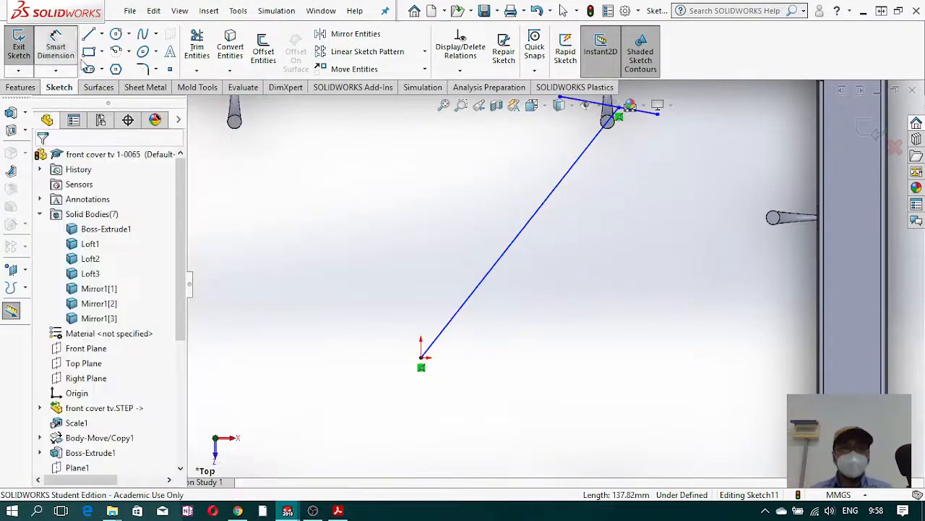
Step: Draw a vertical centerline about 77 mm long upward from the origin
left_click(102, 34)
left_click(120, 70)
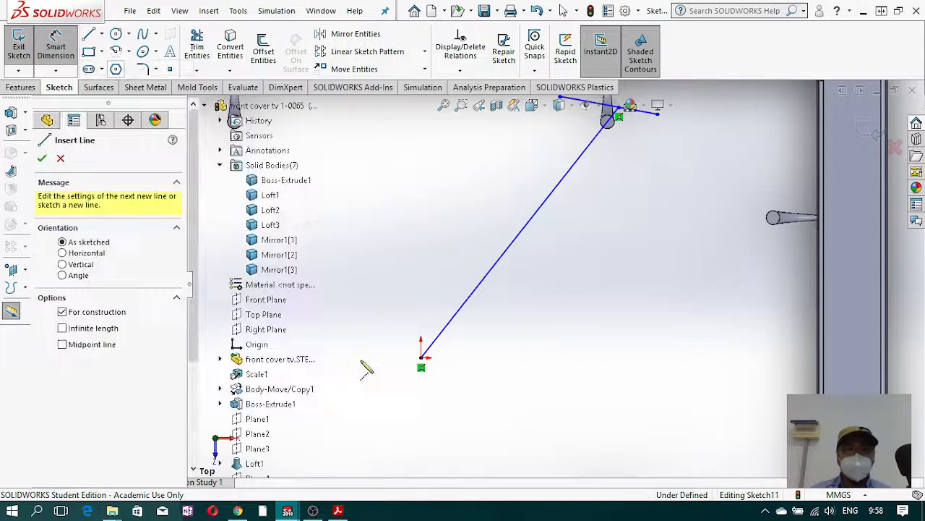
left_click(422, 357)
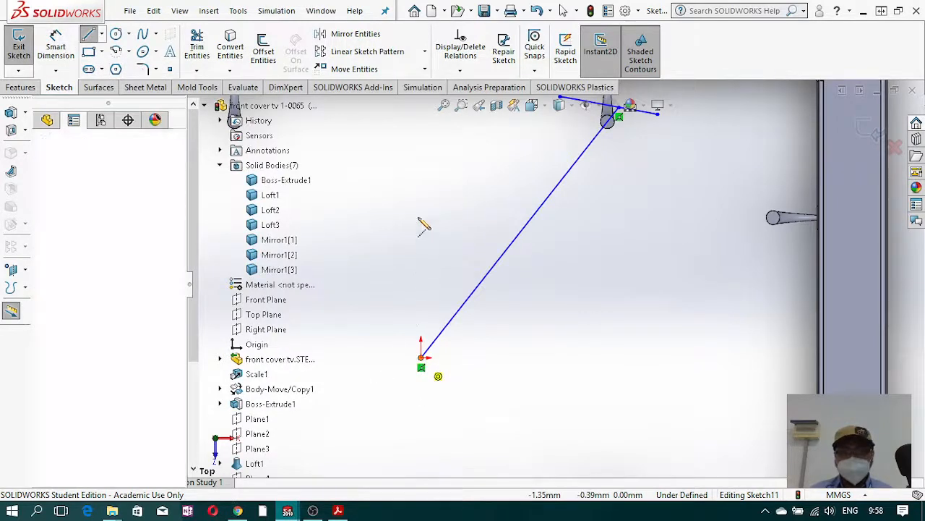
left_click(422, 179)
key("Escape")
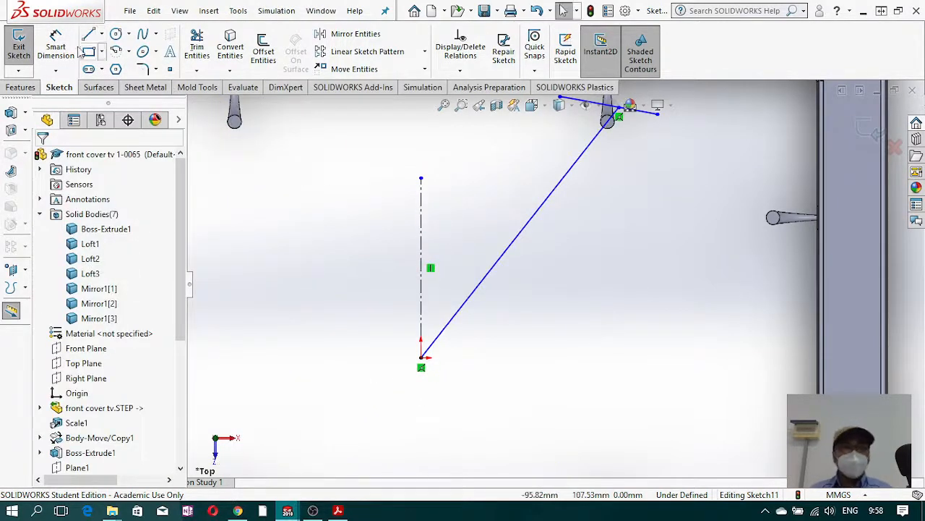
Step: Dimension the angle between the vertical centerline and the slanted line from the origin
left_click(424, 242)
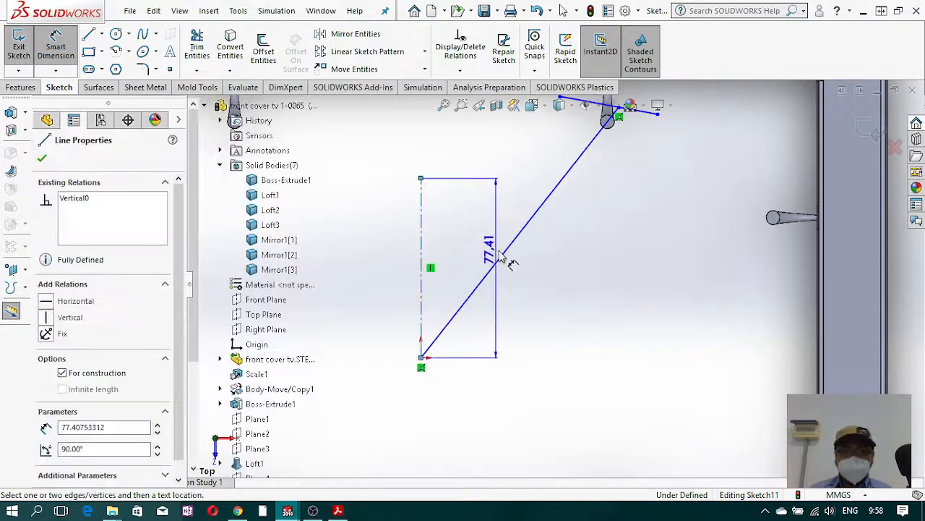
left_click(499, 258)
left_click(475, 219)
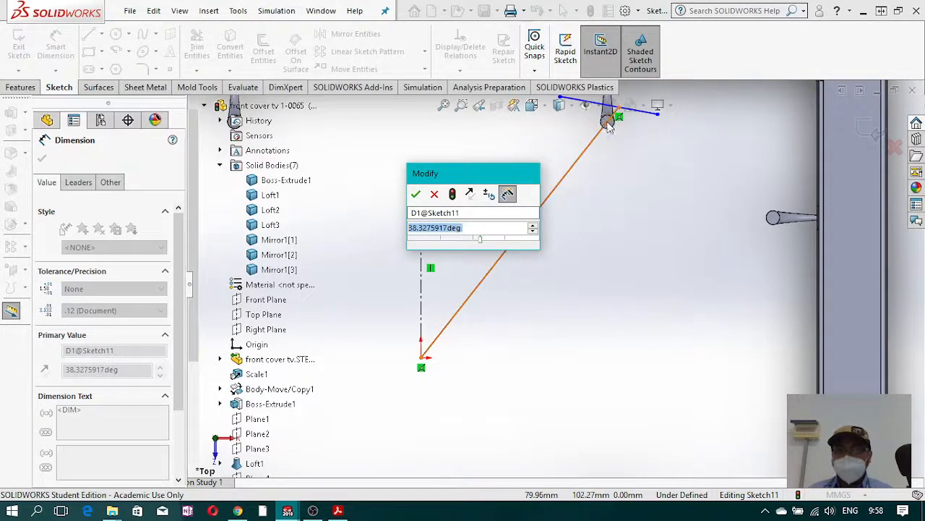
left_click(416, 194)
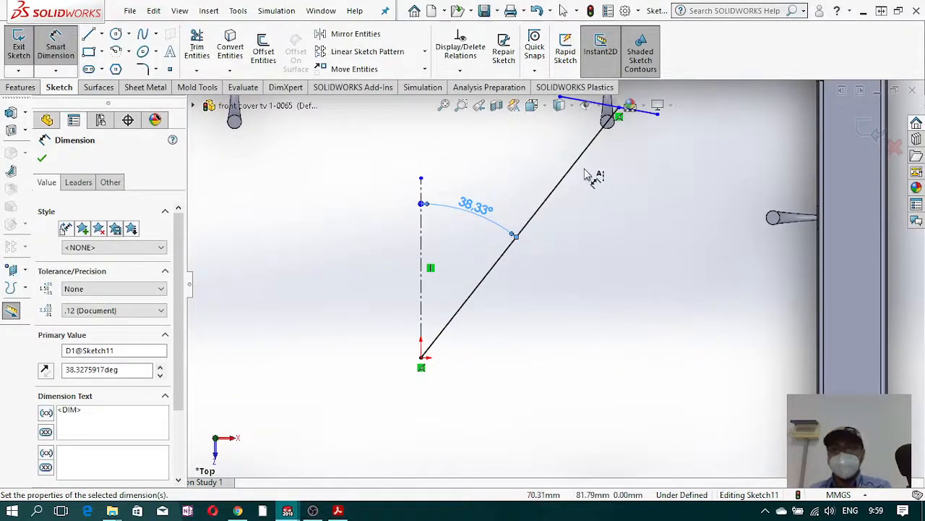
Step: Dimension the distance from the upper-right pin's tip centre to the long line's upper endpoint and set it to 10 mm
scroll(626, 211, "up", 3)
scroll(613, 196, "down", 4)
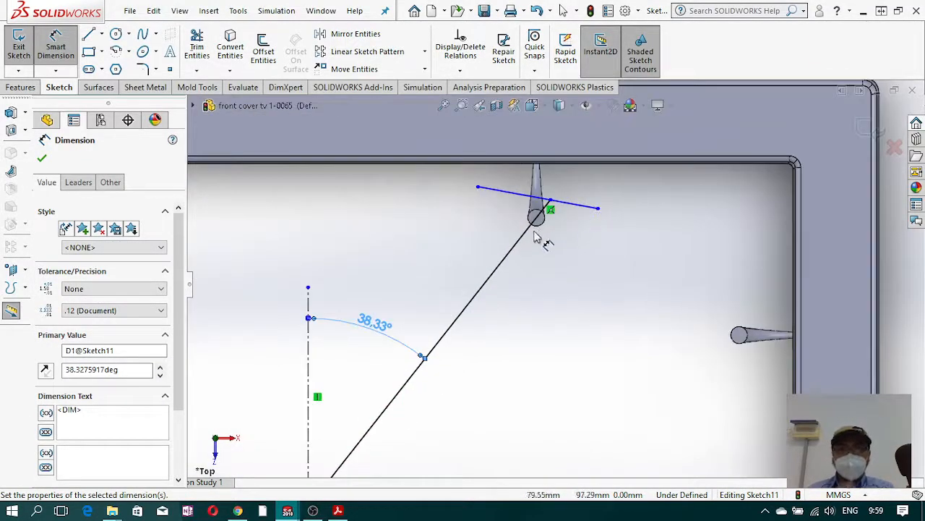
scroll(572, 223, "down", 3)
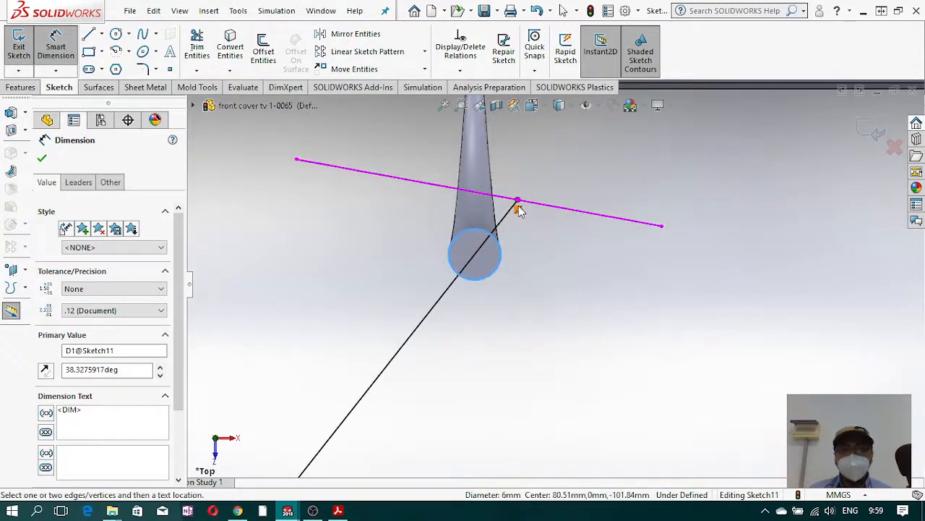
left_click(518, 201)
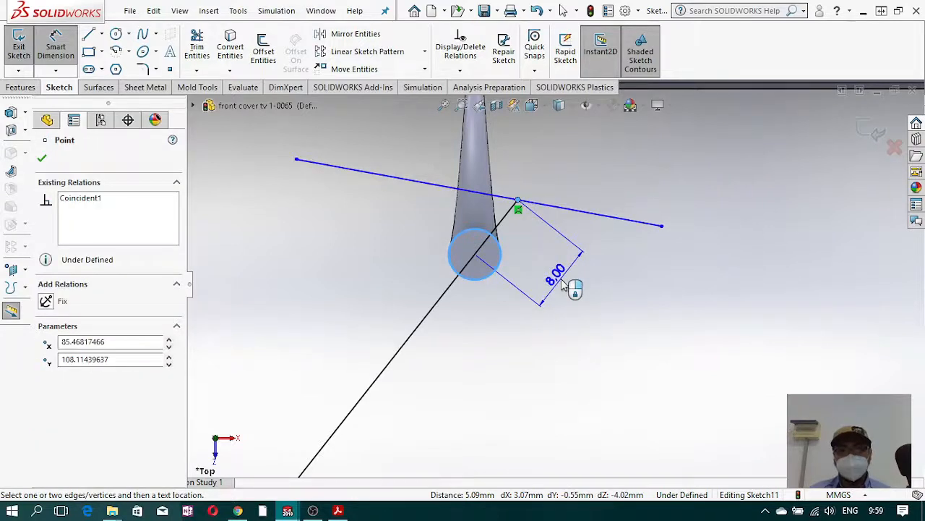
left_click(564, 284)
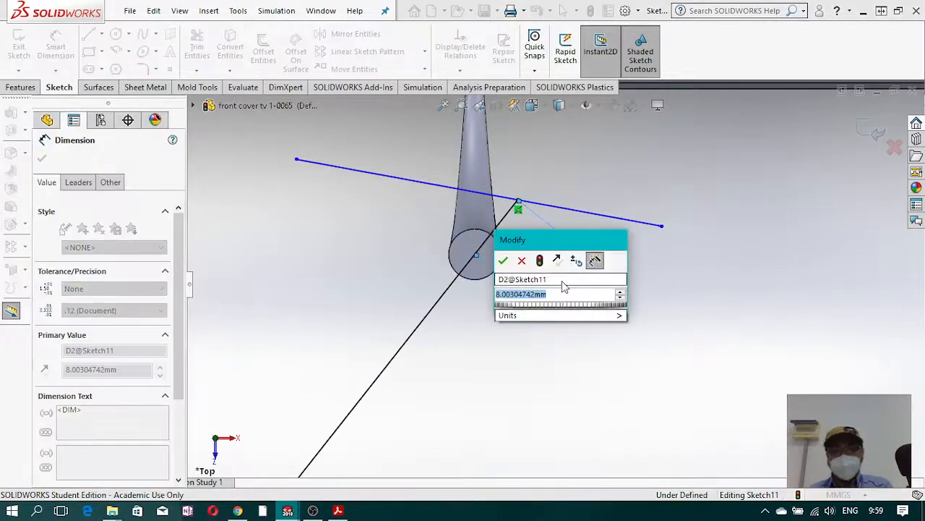
type("10")
key("Return")
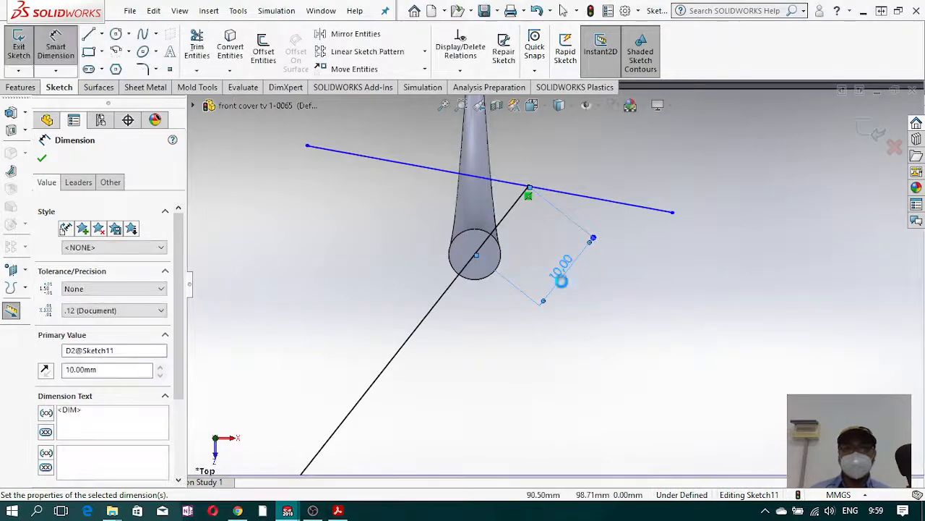
key("Escape")
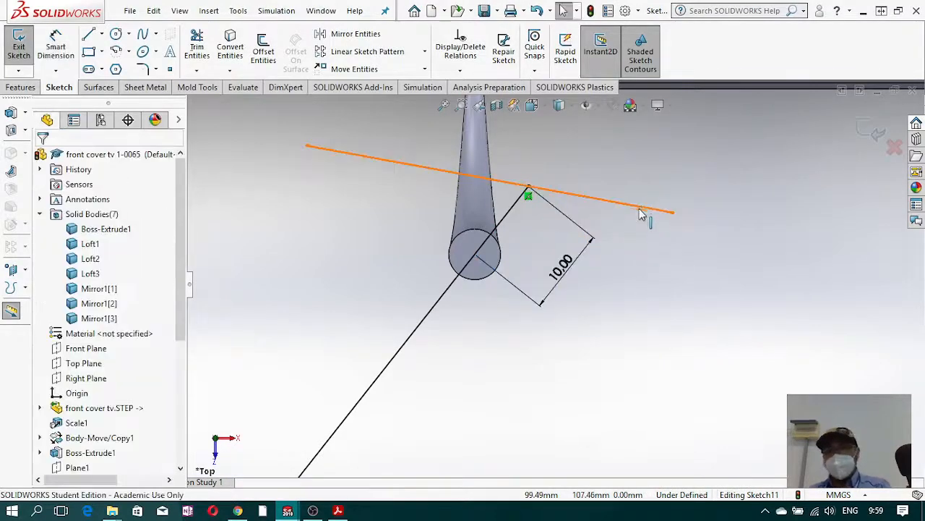
Step: Delete the short slanted line across the upper-right pin and exit the sketch
left_click(640, 207)
key("Delete")
scroll(630, 308, "up", 6)
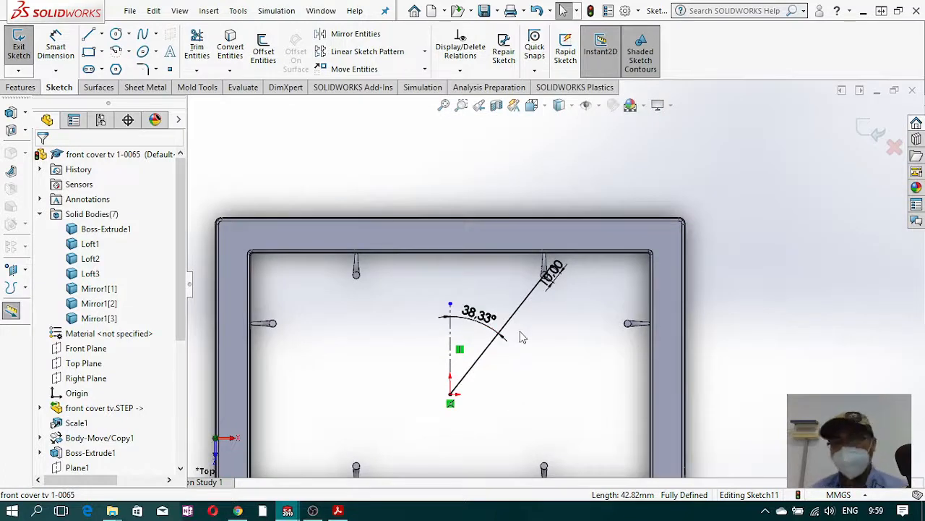
left_click(871, 128)
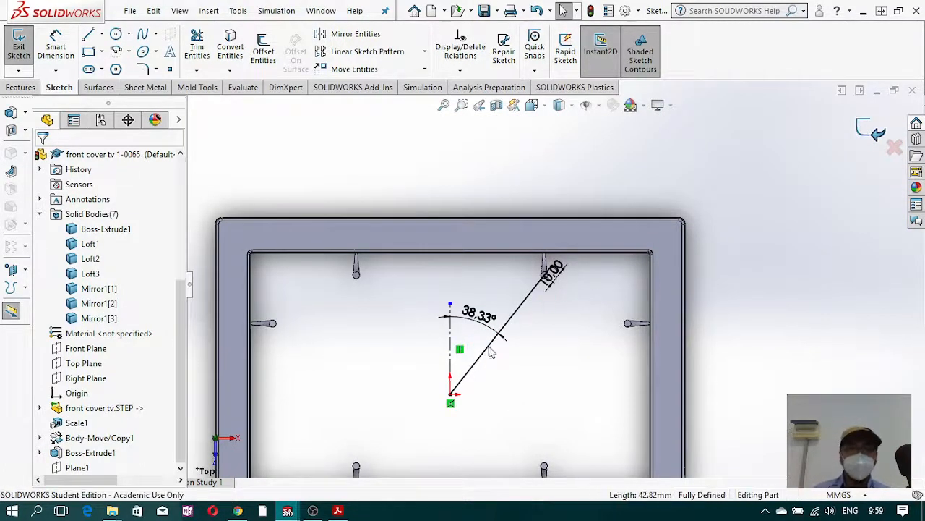
Step: Set up a Boss-Extrude of the sketched line as a Mid-Plane thin feature with a blind depth of 3 mm
left_click(21, 87)
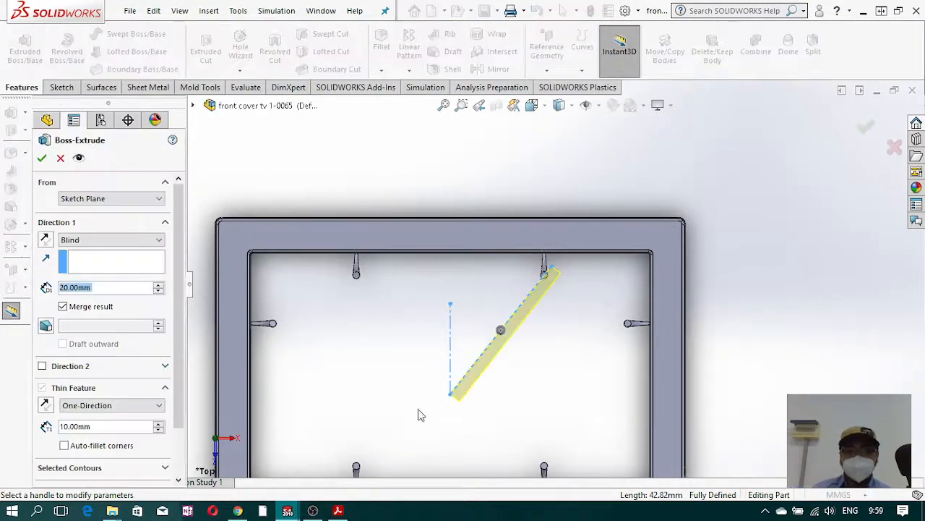
middle_click_drag(463, 426, 473, 312)
scroll(454, 352, "down", 5)
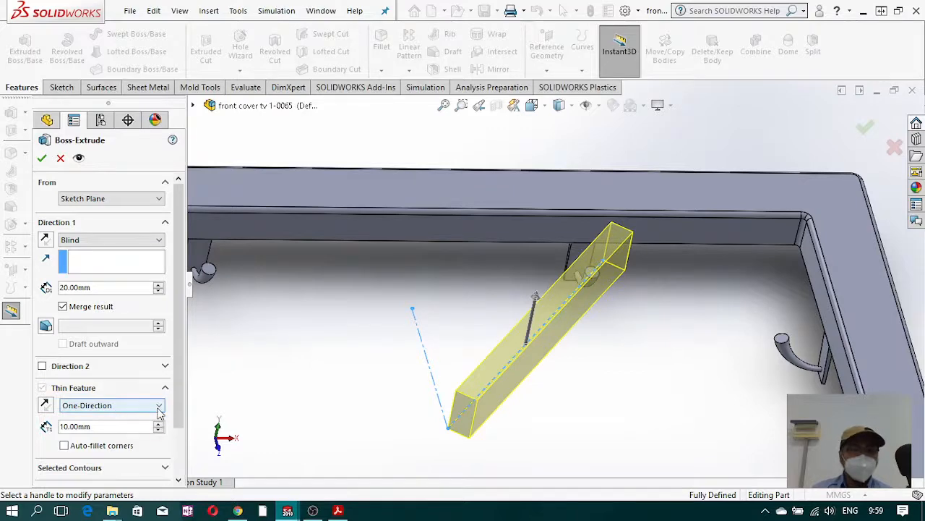
left_click(116, 410)
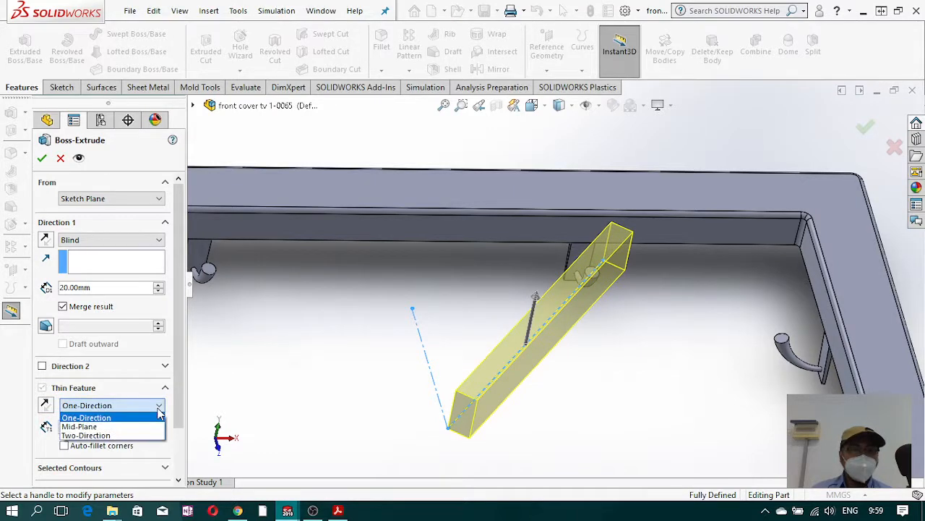
left_click(88, 428)
middle_click_drag(526, 392, 533, 421)
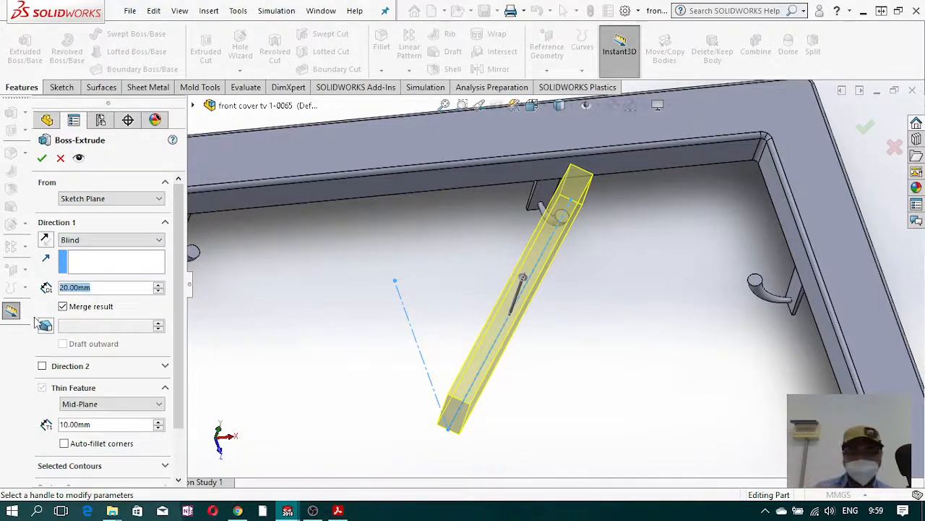
type("3")
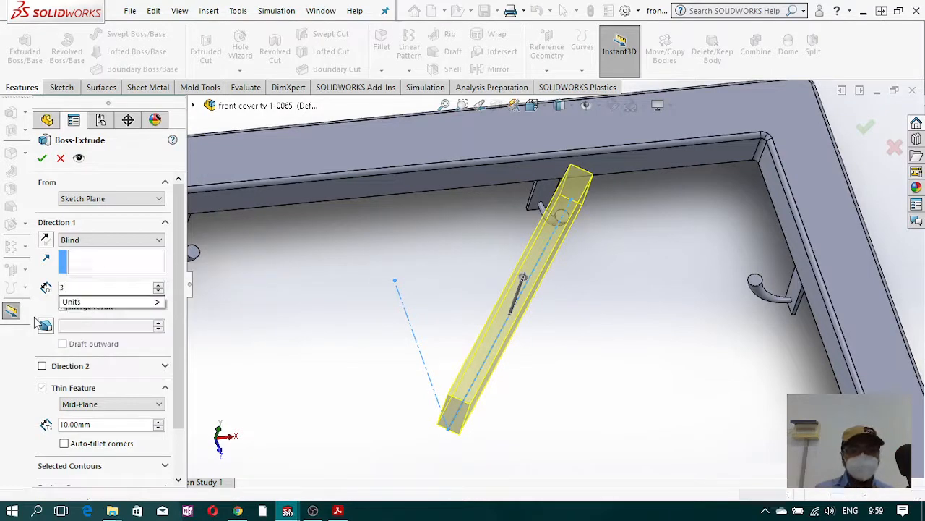
key("Return")
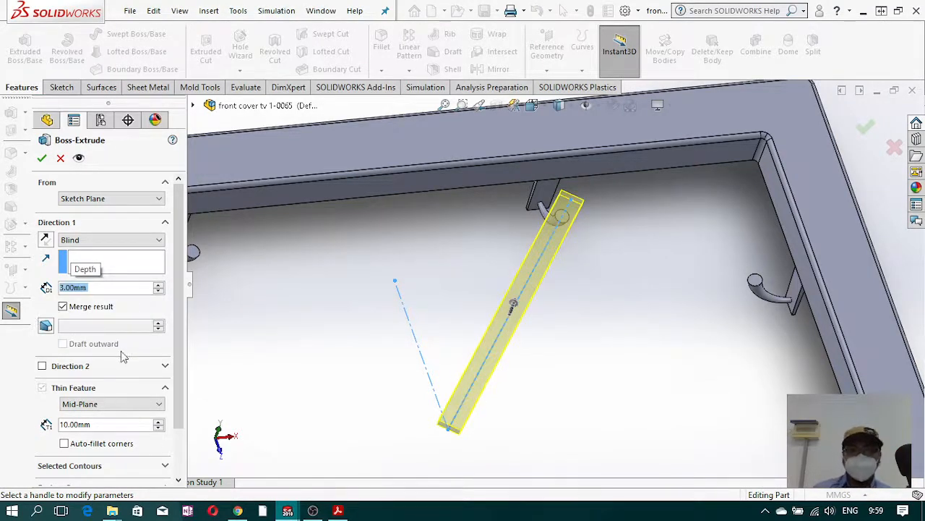
Step: Set the thin feature's thickness to 3 mm and inspect the previewed bar
middle_click_drag(582, 335, 583, 298)
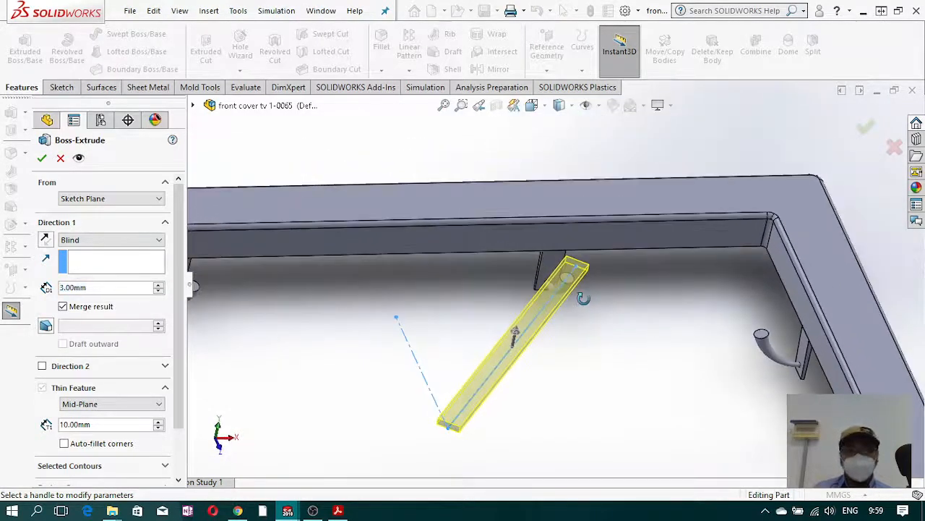
left_click(107, 424)
type("3")
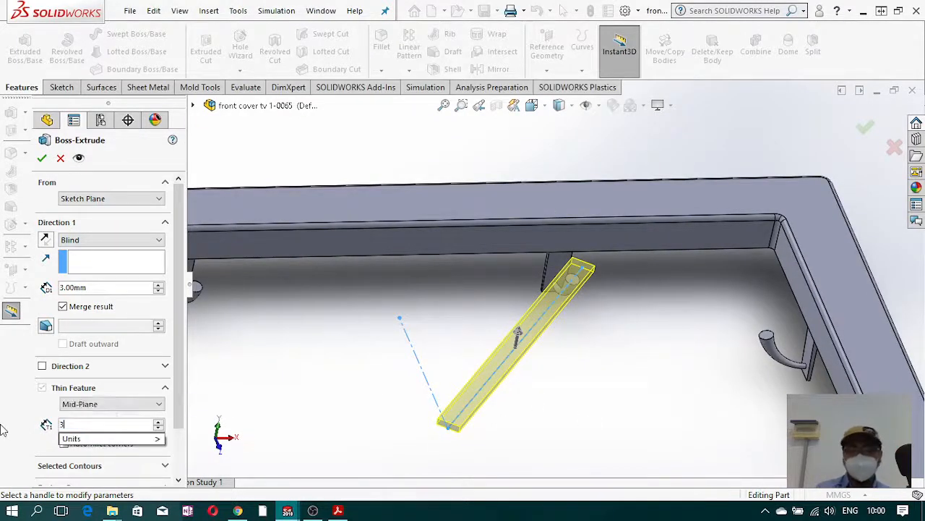
key("Return")
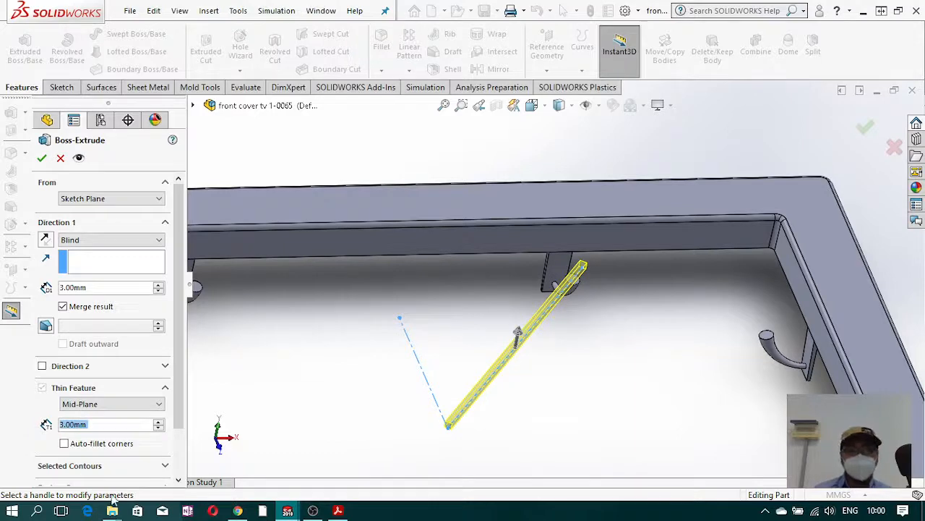
scroll(442, 413, "down", 4)
middle_click_drag(514, 434, 518, 436)
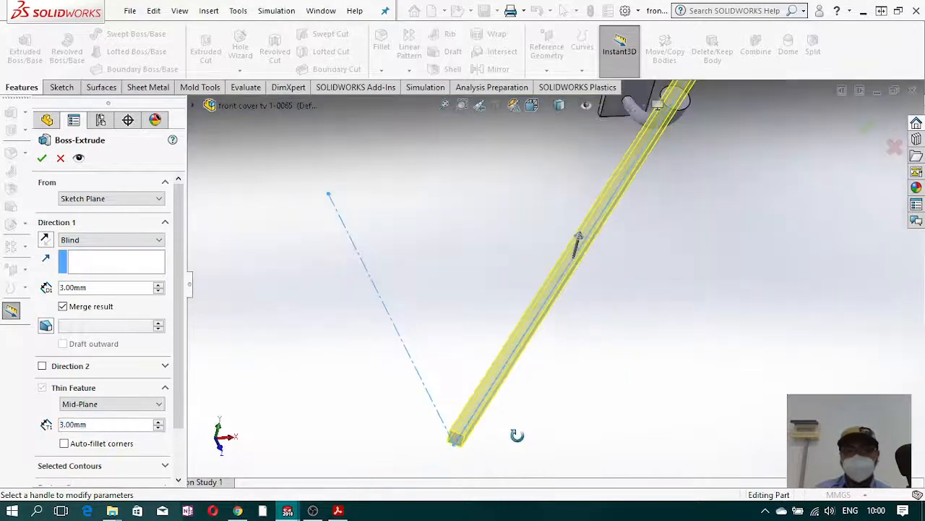
scroll(687, 261, "up", 3)
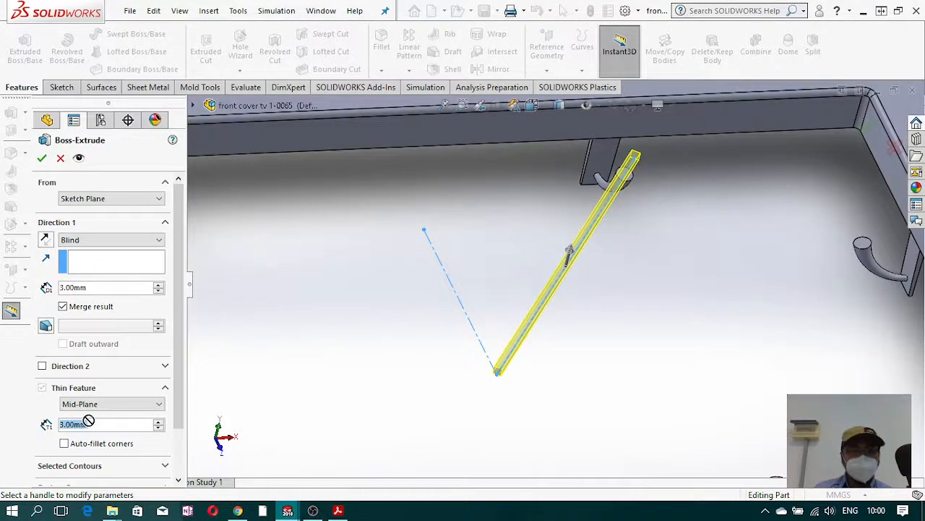
Step: Set the thin feature's thickness to 6 mm and compare the previewed bar with the pin's round tip
type("6")
key("Return")
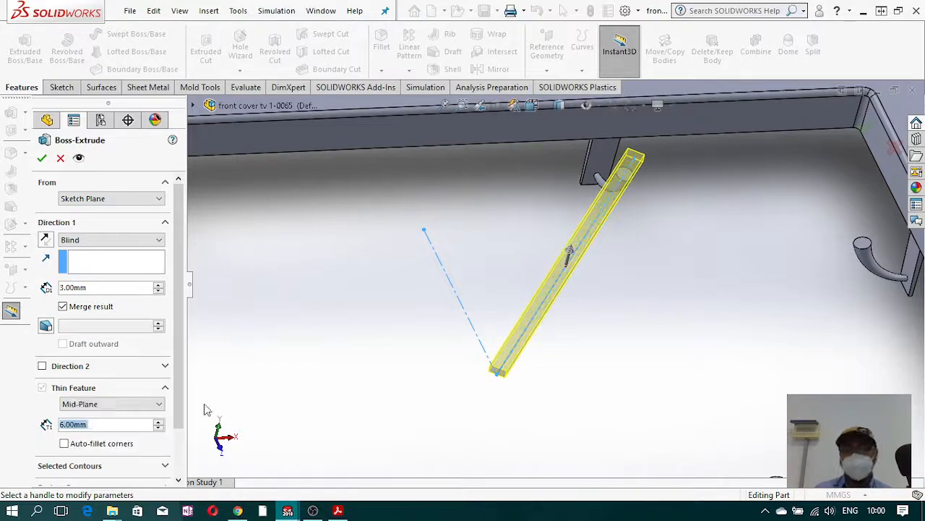
scroll(631, 178, "down", 6)
middle_click_drag(624, 200, 629, 240)
scroll(629, 234, "down", 6)
middle_click_drag(597, 209, 607, 240)
scroll(603, 183, "up", 3)
Step: Set the thin feature's thickness to 7 mm and check the bar's fit over the pin
left_click(101, 425)
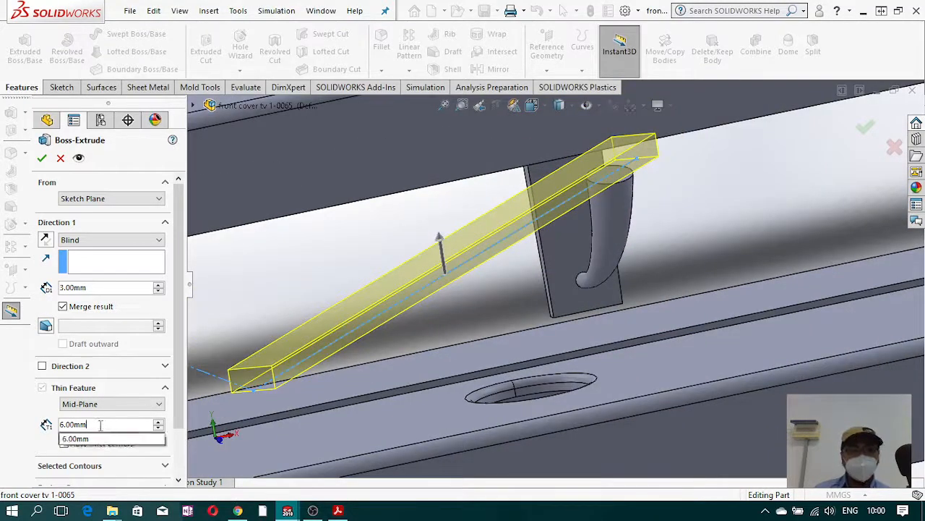
type("7")
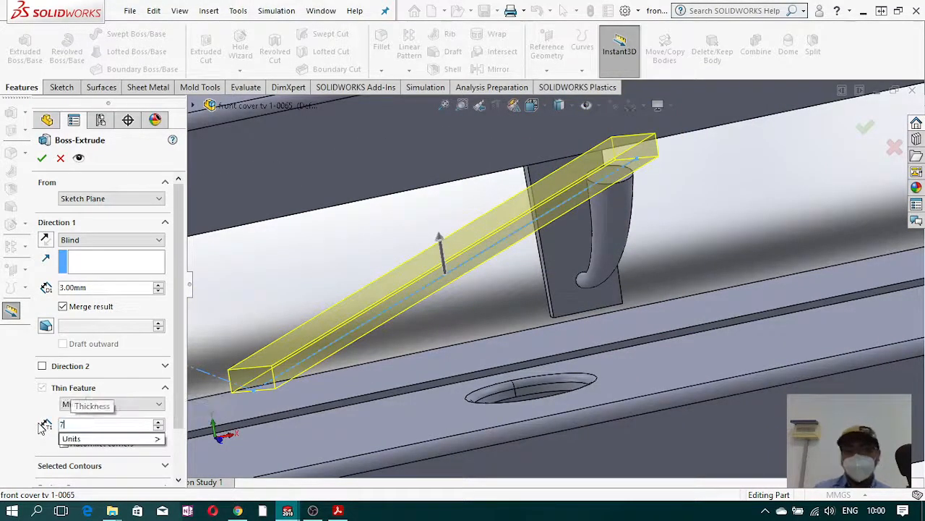
key("Return")
middle_click_drag(649, 277, 654, 322)
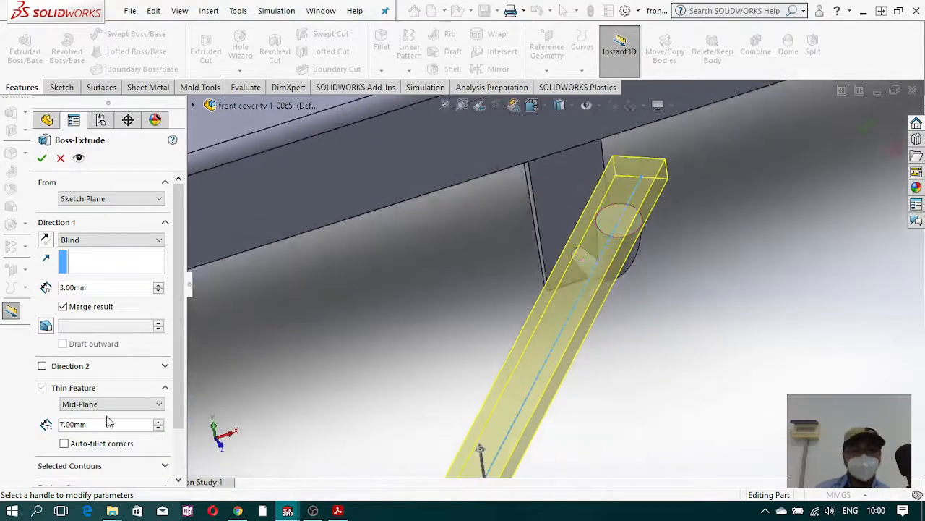
scroll(756, 329, "up", 4)
middle_click_drag(413, 370, 423, 358)
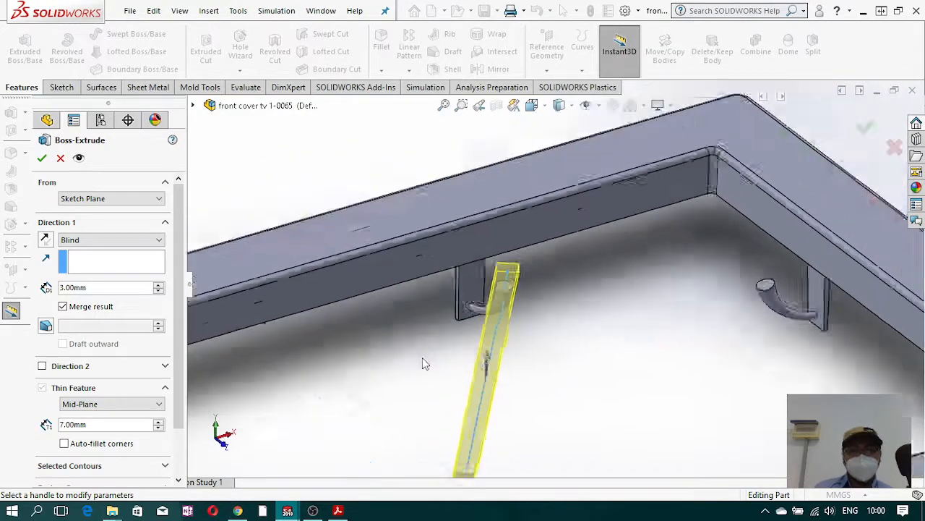
scroll(422, 358, "up", 3)
scroll(562, 344, "up", 2)
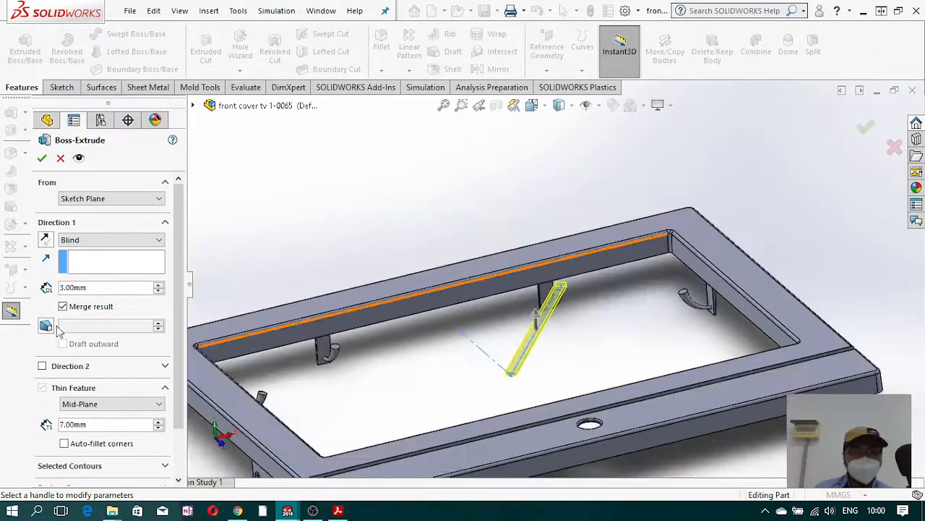
Step: Turn on draft for the extrusion and increase the draft angle to 15 degrees
left_click(46, 326)
scroll(562, 325, "down", 5)
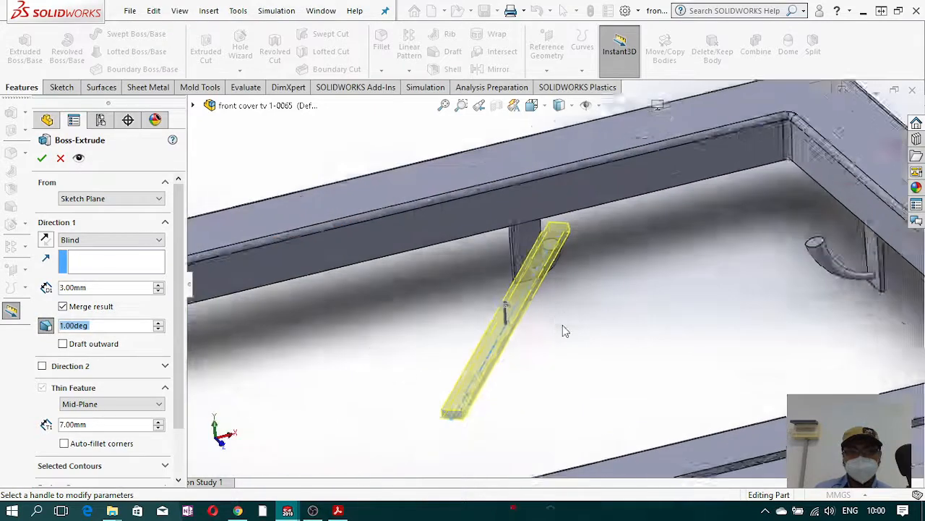
scroll(536, 319, "up", 5)
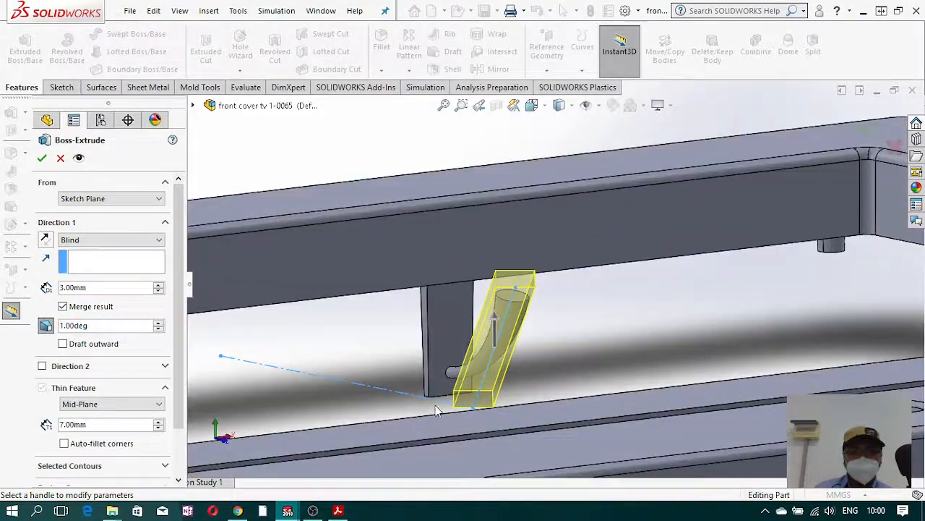
middle_click_drag(436, 411, 471, 388)
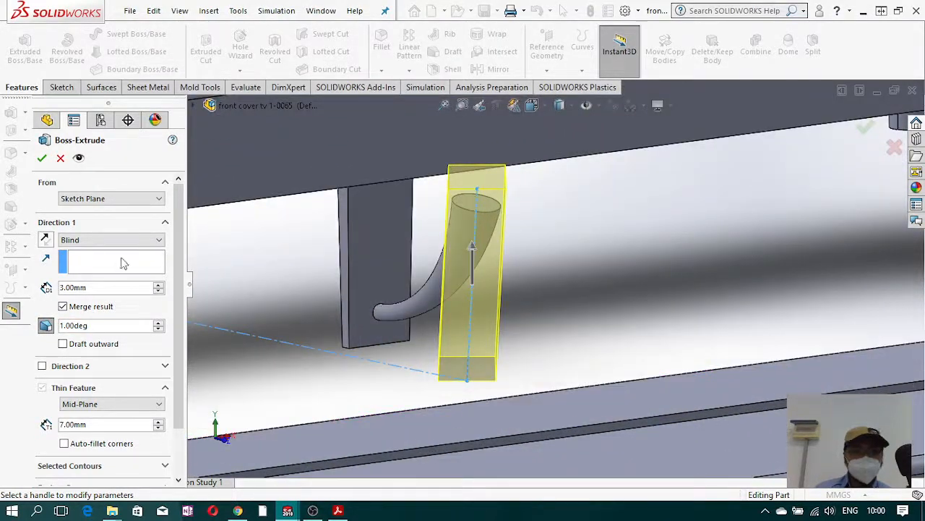
left_click(159, 323)
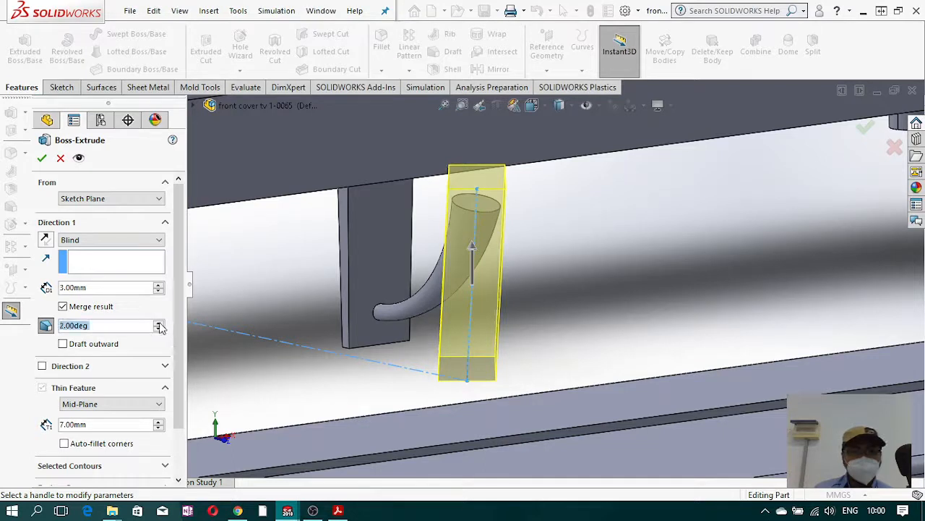
left_click(159, 323)
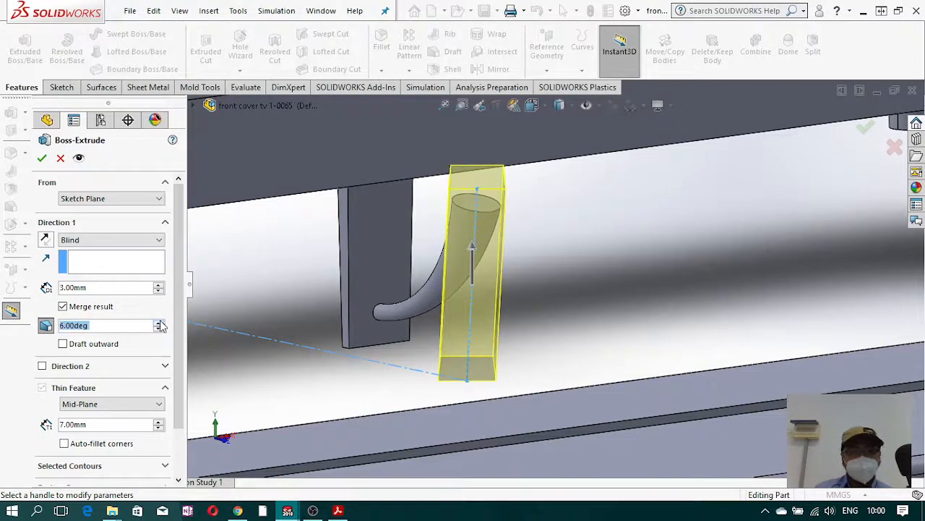
mouse_move(581, 333)
middle_mouse_down()
mouse_move(575, 322)
mouse_move(582, 338)
middle_mouse_up()
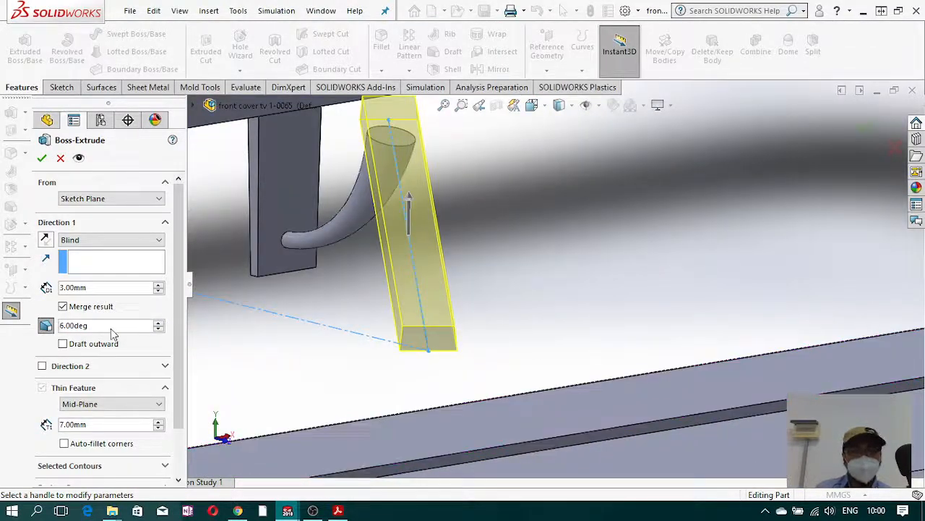
left_click(159, 323)
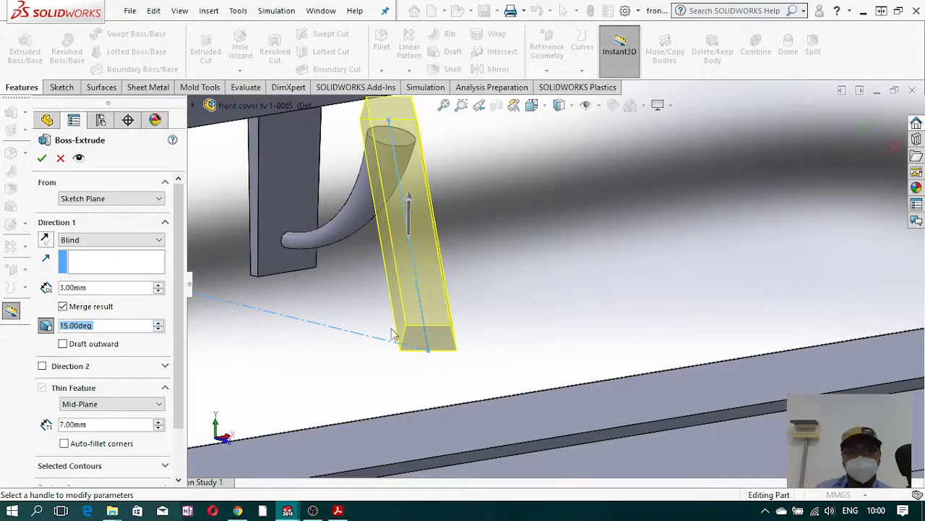
Step: Turn off merging with the existing bodies and complete the drafted thin extrusion as a separate bar
middle_click_drag(580, 304, 562, 305)
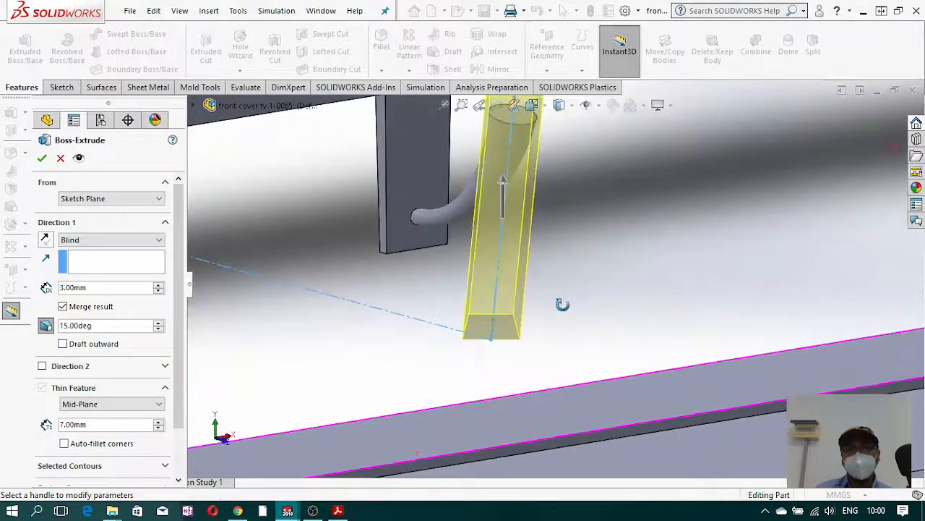
scroll(563, 305, "up", 1)
scroll(566, 311, "up", 3)
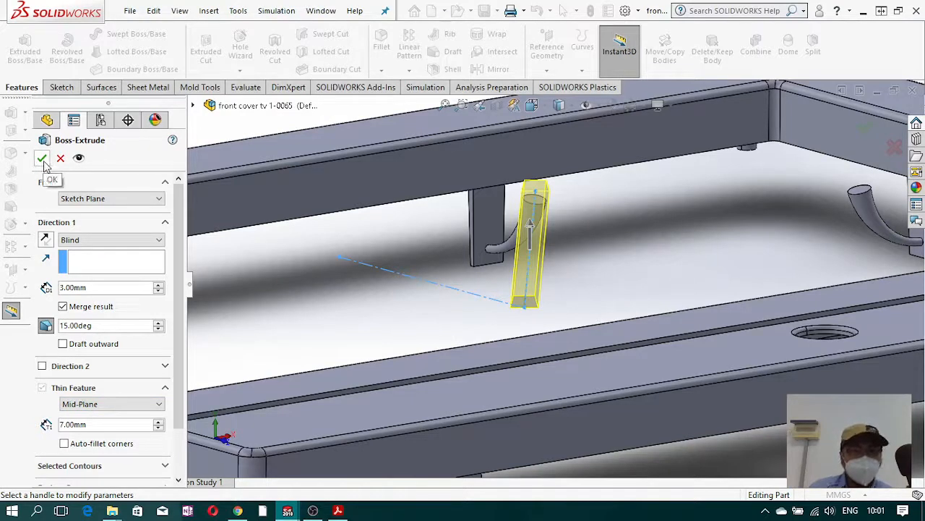
scroll(181, 268, "down", 3)
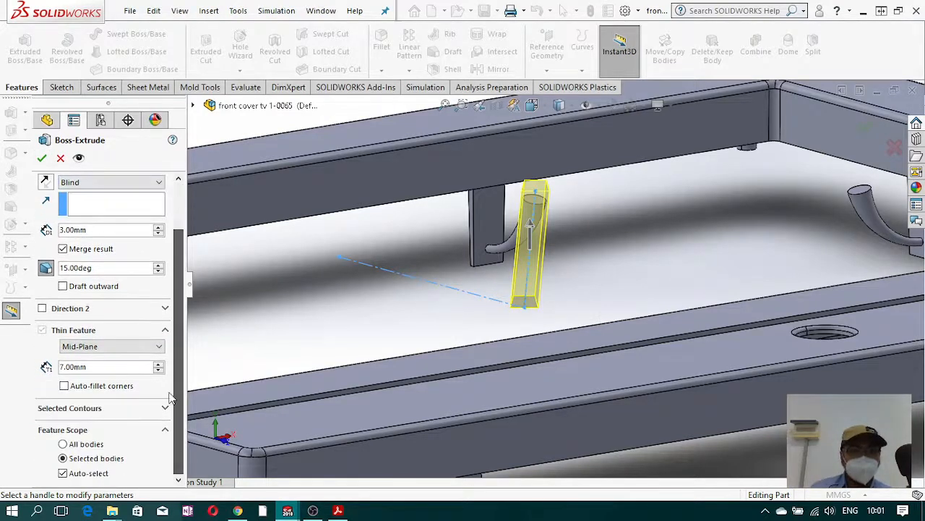
left_click(63, 459)
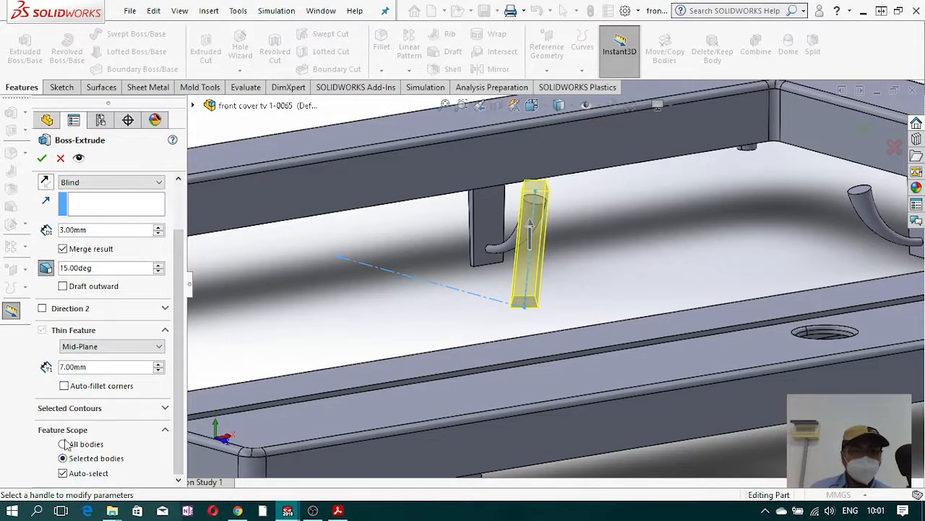
left_click(63, 249)
left_click(41, 158)
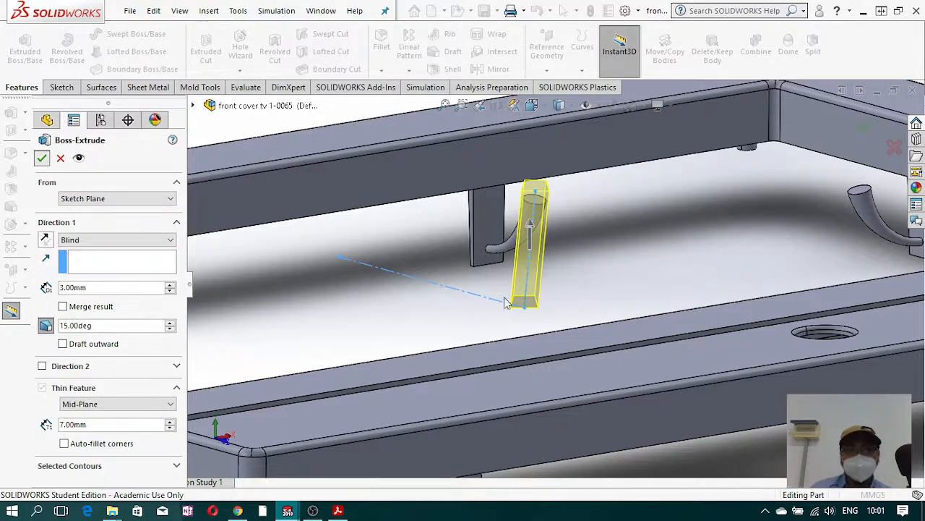
Step: Mirror the bar's body about its own flat underside face
middle_click_drag(631, 218, 590, 215)
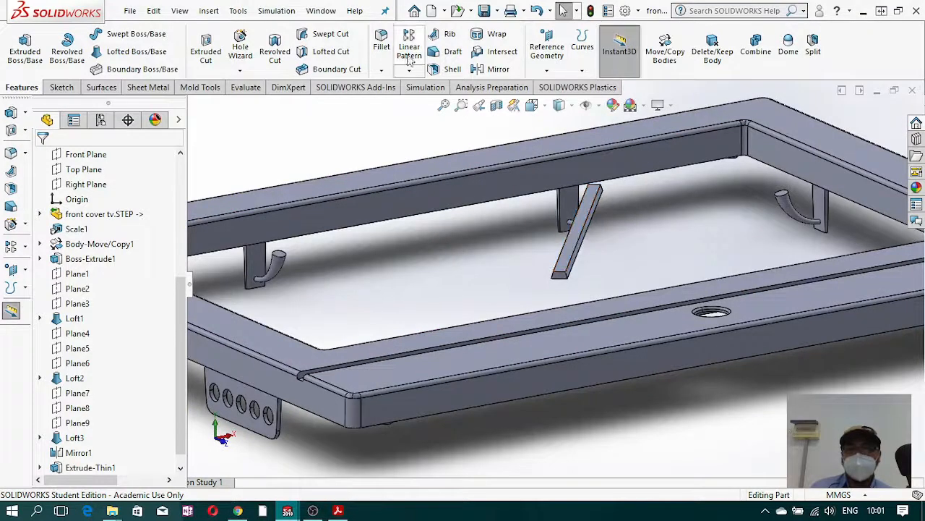
left_click(410, 72)
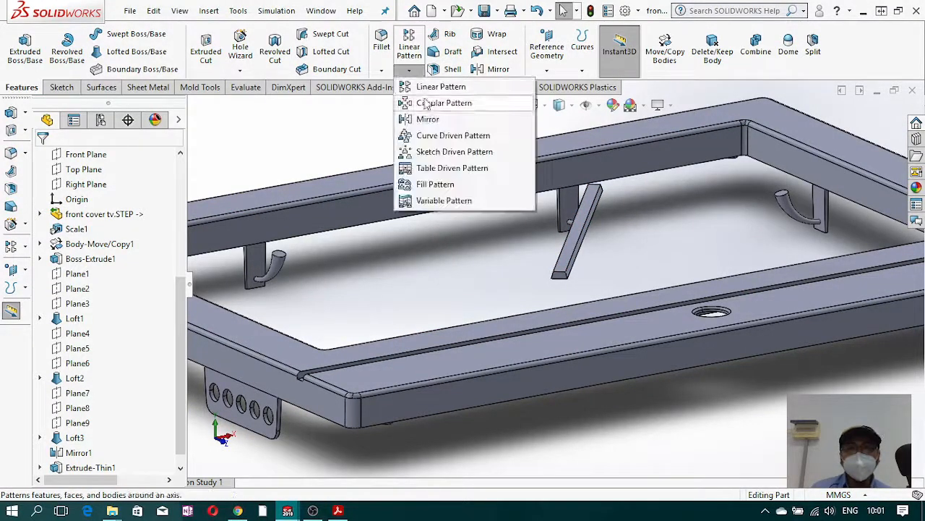
left_click(405, 117)
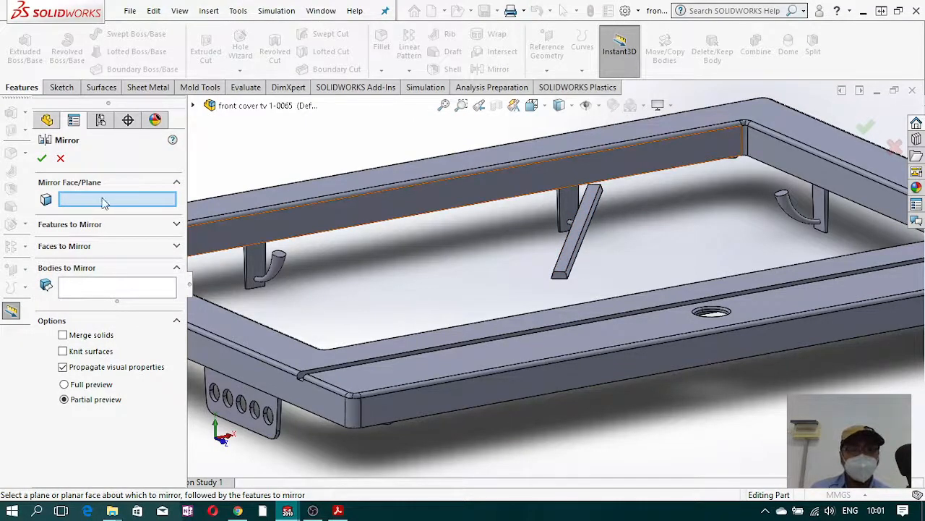
mouse_move(509, 156)
middle_mouse_down()
mouse_move(506, 174)
mouse_move(503, 154)
middle_mouse_up()
scroll(502, 154, "down", 3)
left_click(485, 181)
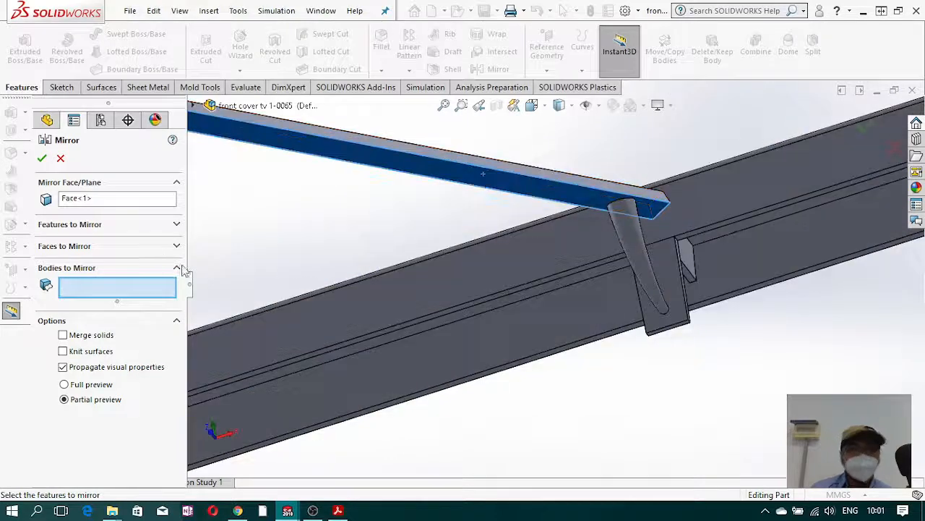
left_click(96, 268)
left_click(101, 290)
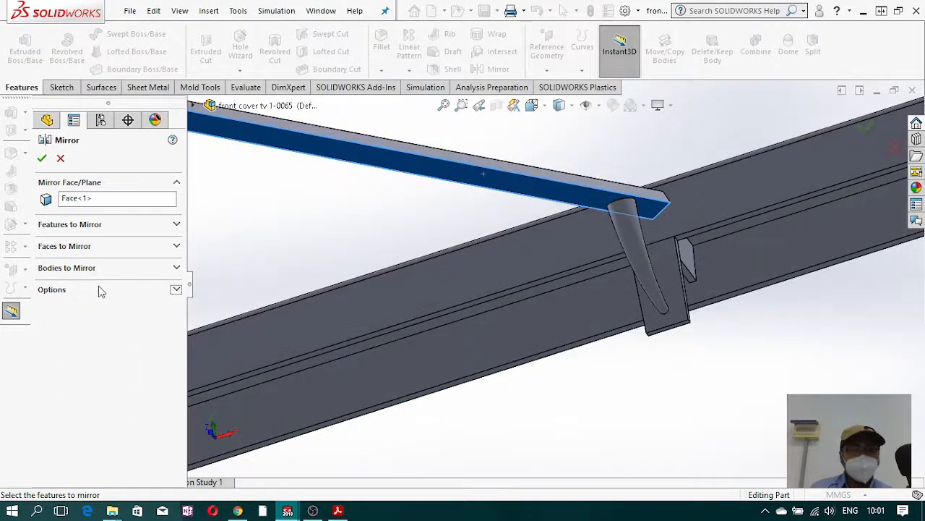
left_click(178, 268)
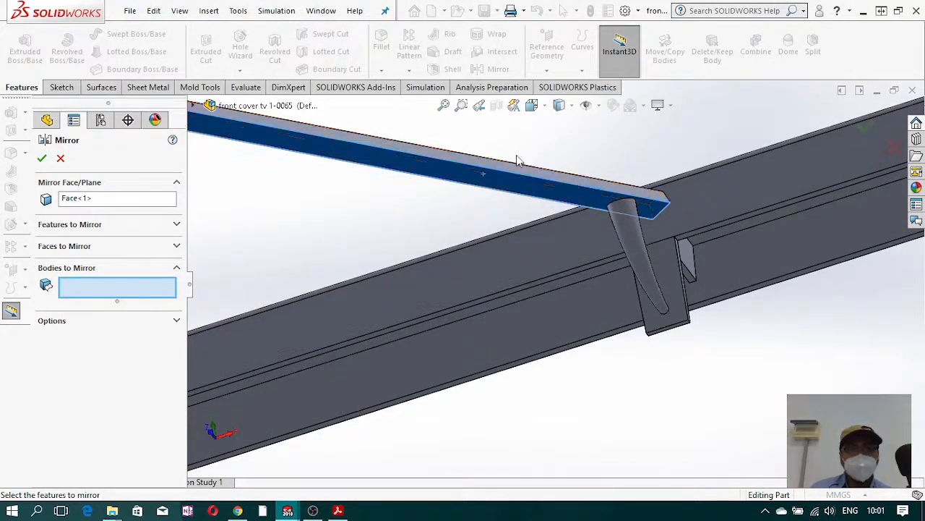
left_click(523, 180)
middle_click_drag(514, 227, 587, 281)
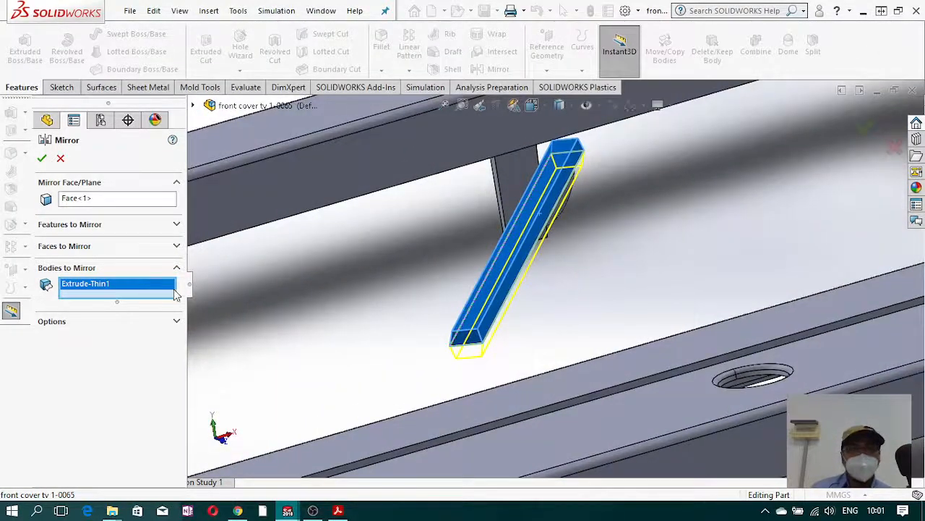
left_click(42, 159)
Step: Start a new sketch on the Top Plane and view it from the top
scroll(652, 222, "up", 3)
middle_click_drag(653, 222, 599, 305)
scroll(599, 303, "up", 4)
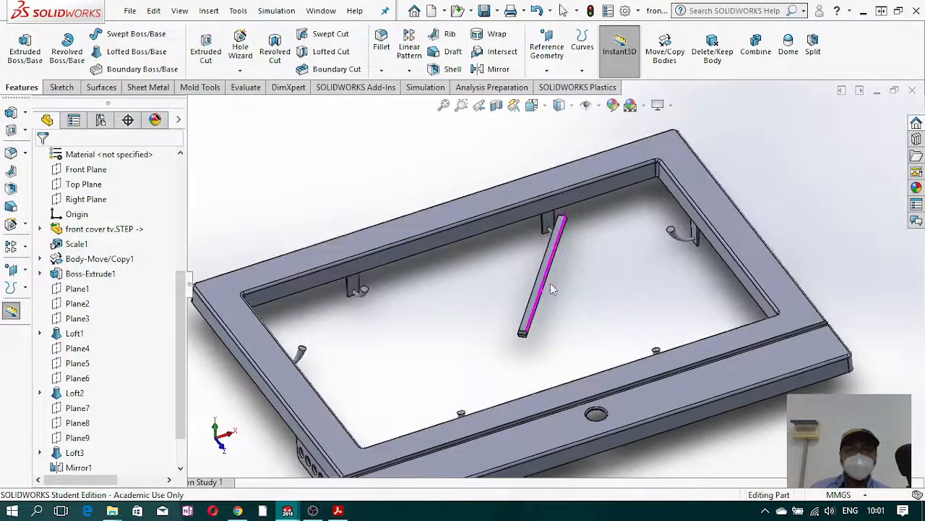
left_click(63, 87)
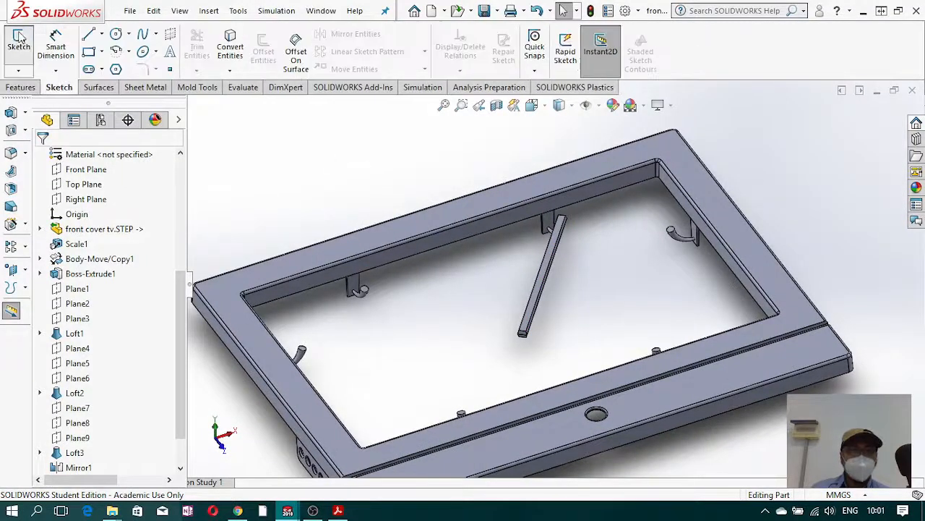
left_click(19, 43)
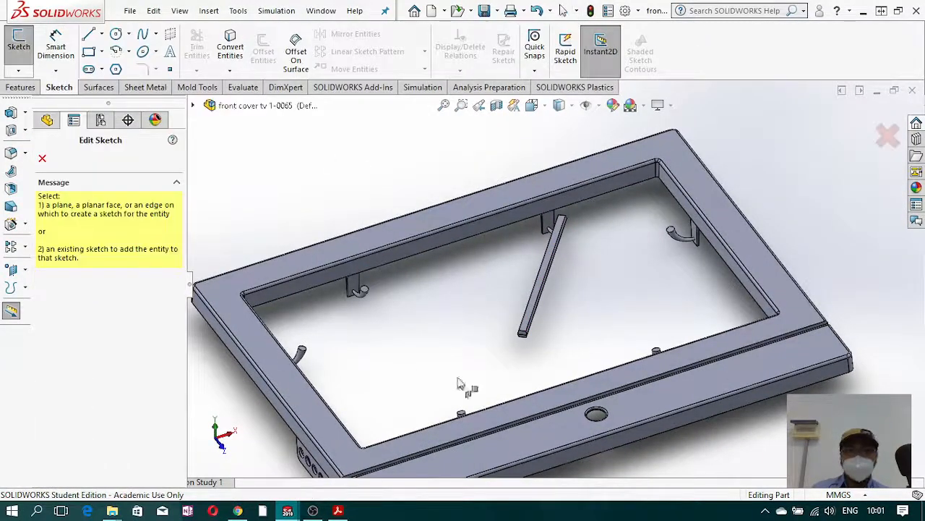
left_click(195, 107)
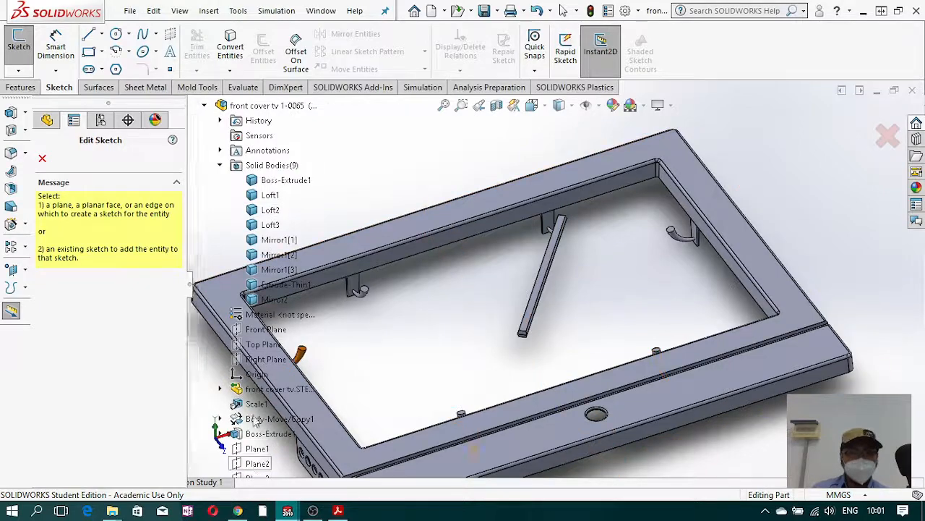
left_click(266, 346)
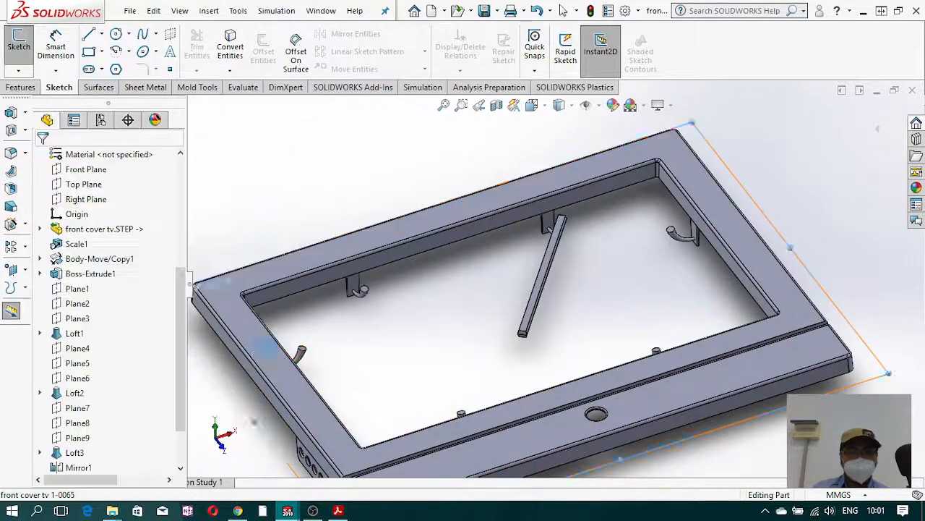
left_click(535, 107)
left_click(612, 186)
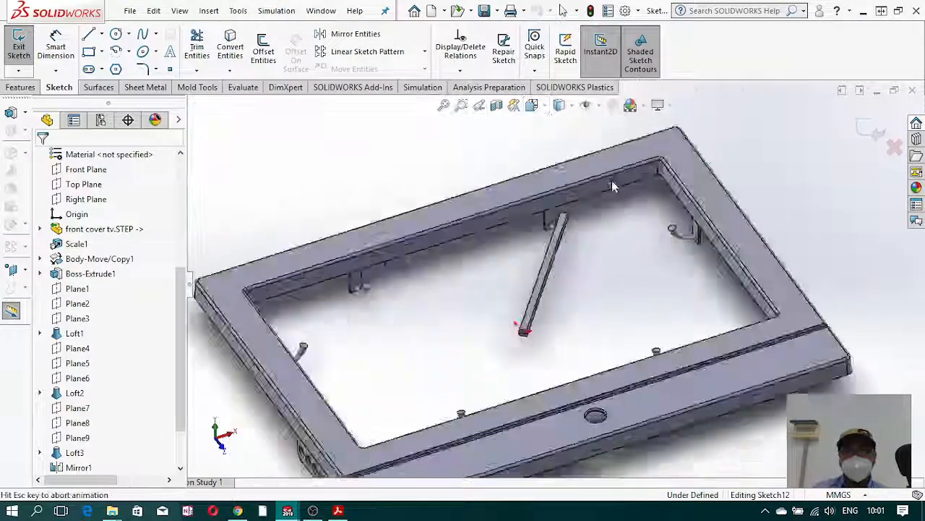
scroll(678, 250, "down", 2)
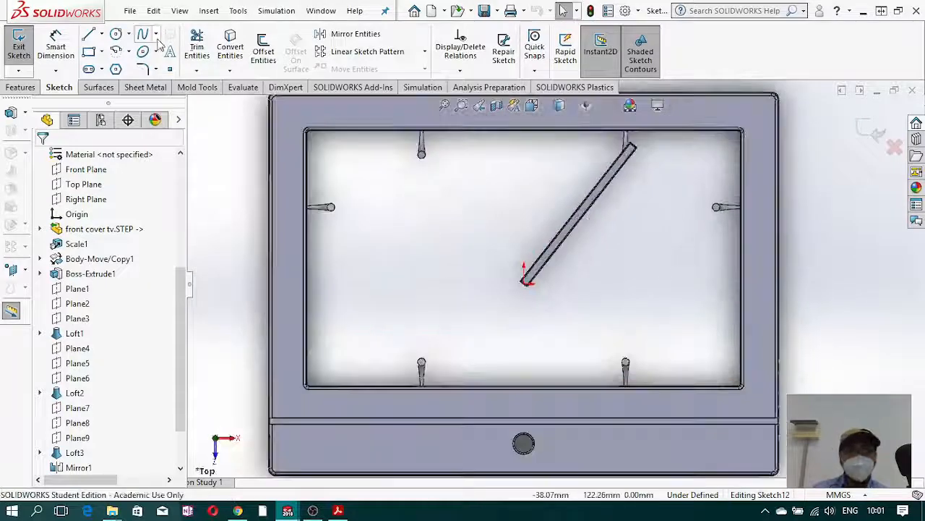
Step: Sketch a line about 164 mm long from the origin to the centre of the pin on the frame's right side
left_click(89, 36)
scroll(525, 289, "down", 4)
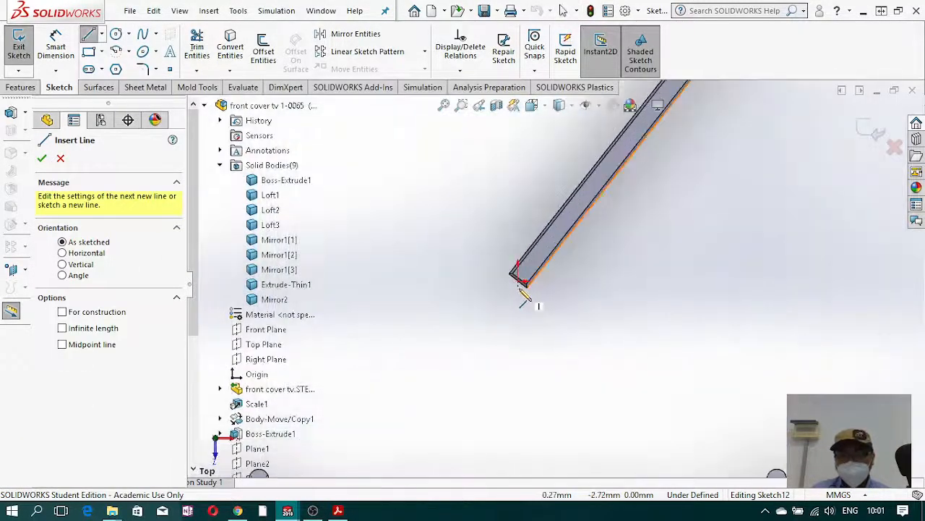
left_click(518, 281)
scroll(758, 303, "up", 4)
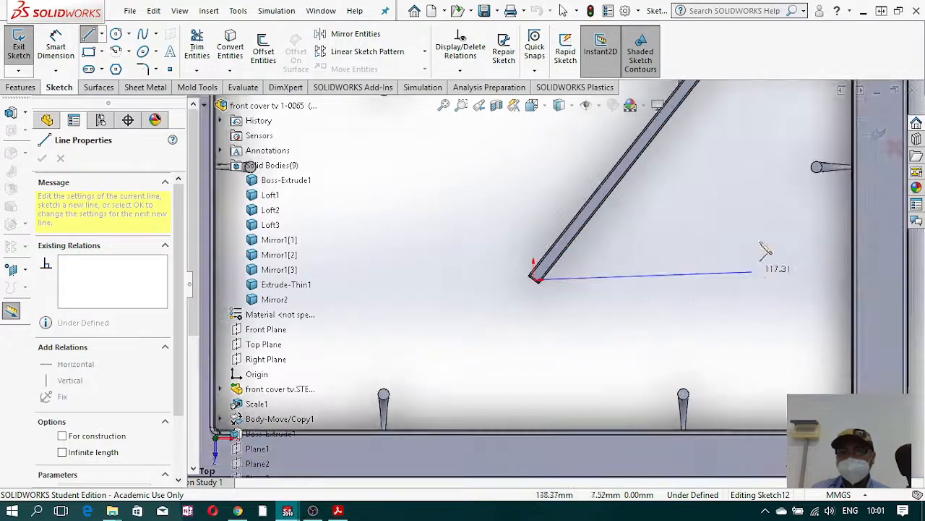
scroll(794, 195, "down", 2)
scroll(760, 205, "down", 3)
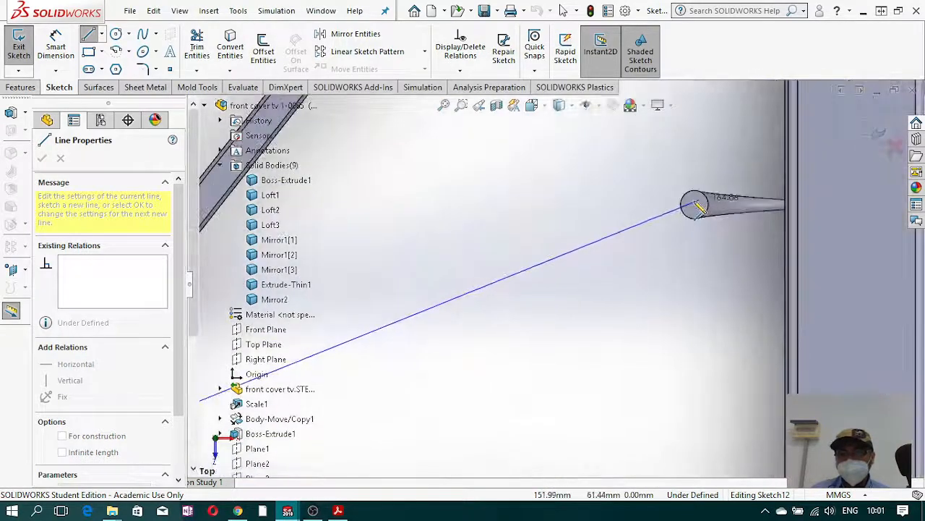
left_click(694, 204)
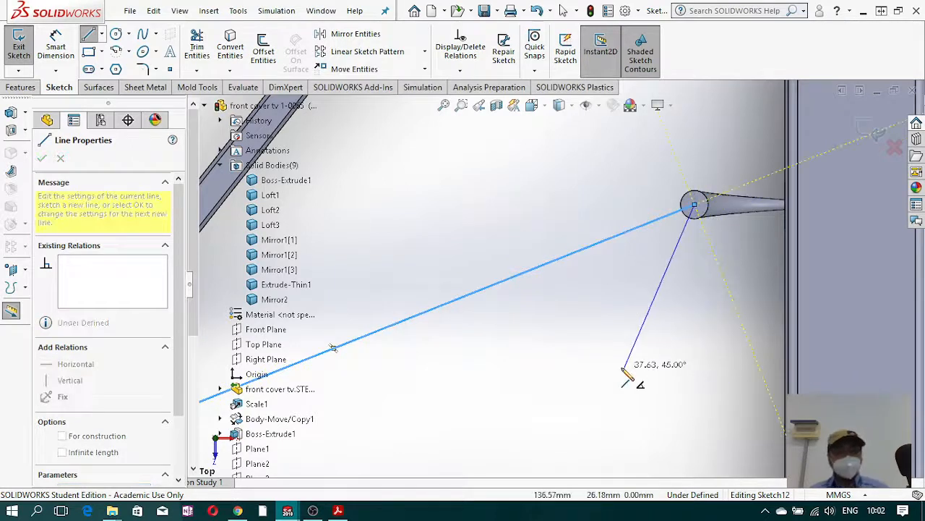
key("Escape")
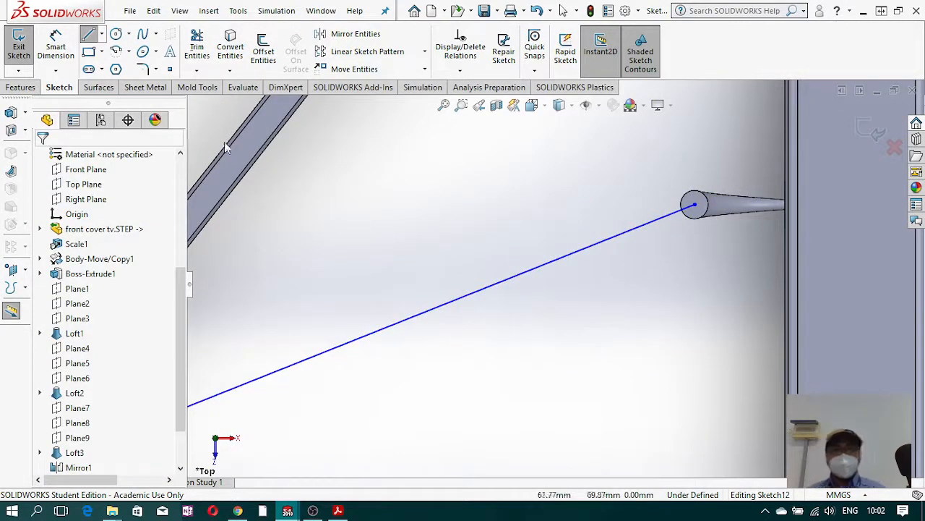
Step: Sketch a short slanted line across the right-side pin and extend the line from the origin to meet it
left_click(88, 34)
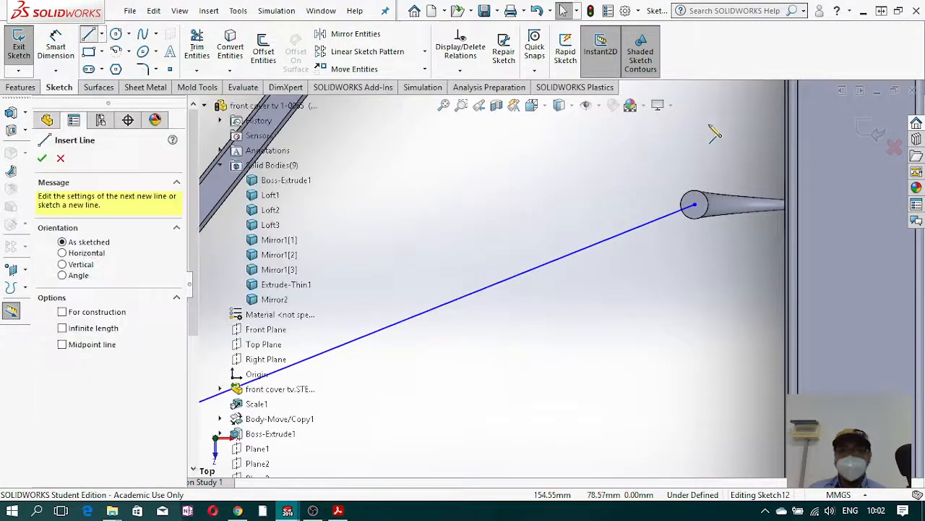
left_click(703, 145)
left_click(765, 238)
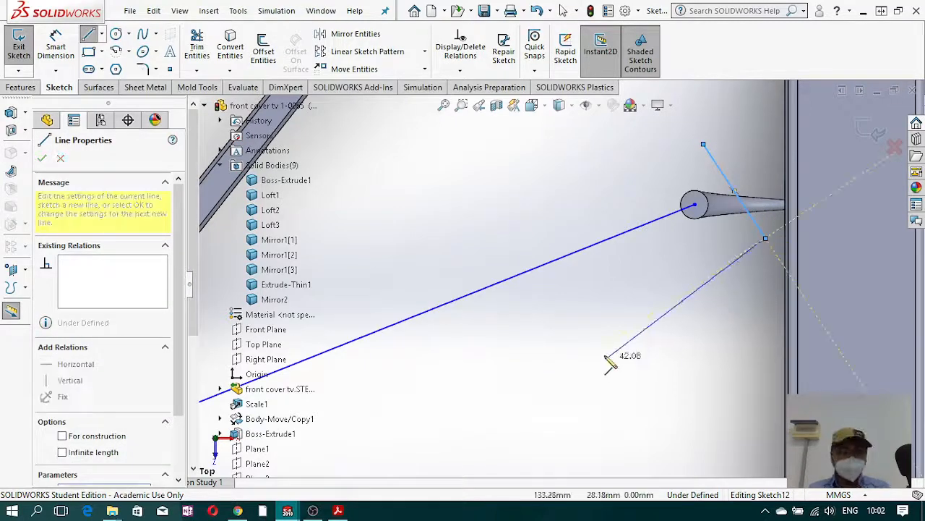
key("Escape")
left_click(197, 70)
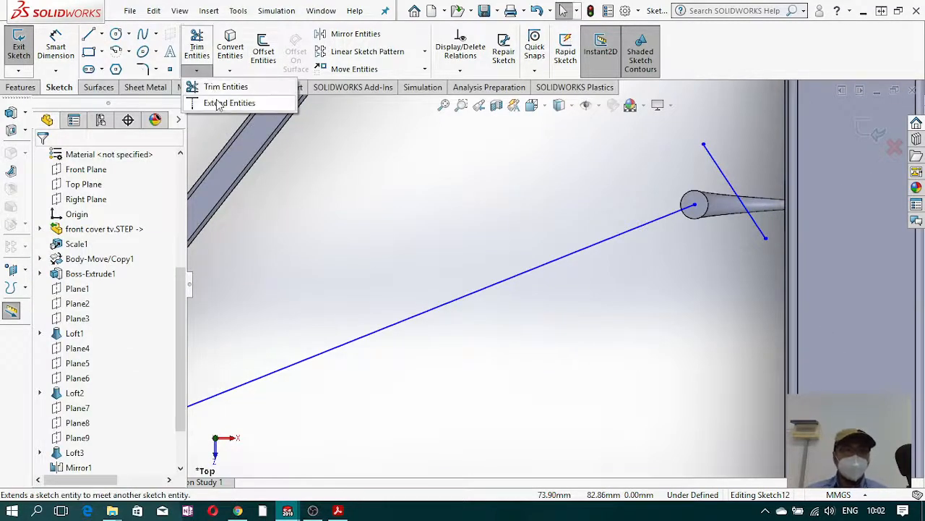
left_click(229, 102)
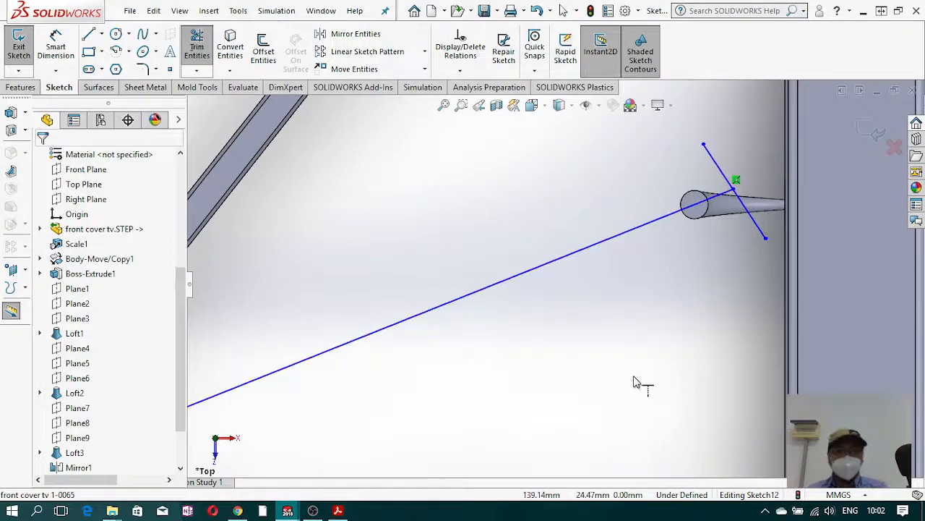
key("Escape")
Step: Draw a horizontal centerline from the origin towards the frame's right side
scroll(587, 315, "up", 5)
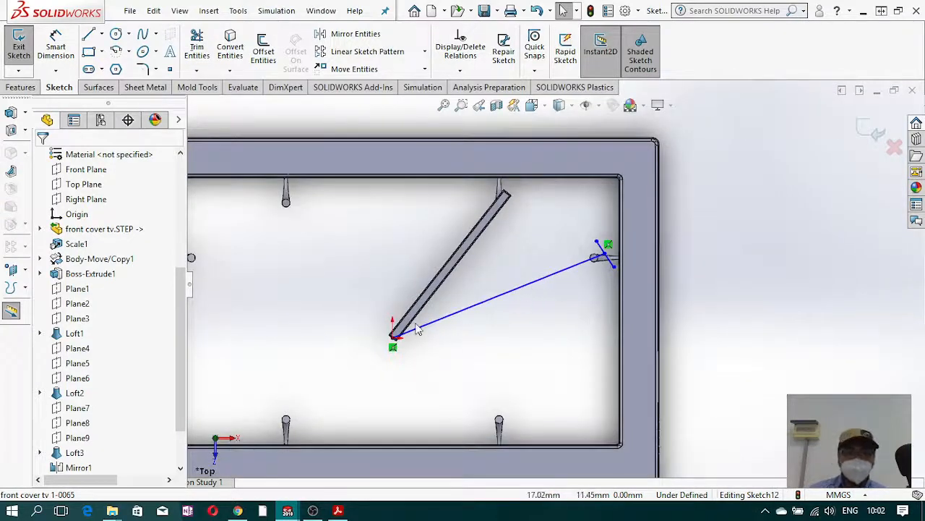
scroll(417, 329, "down", 2)
left_click(102, 34)
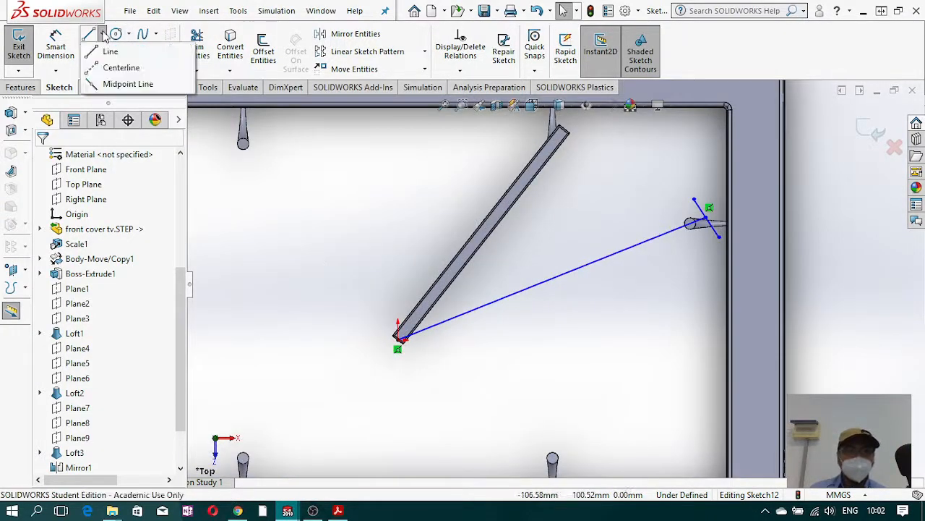
left_click(121, 67)
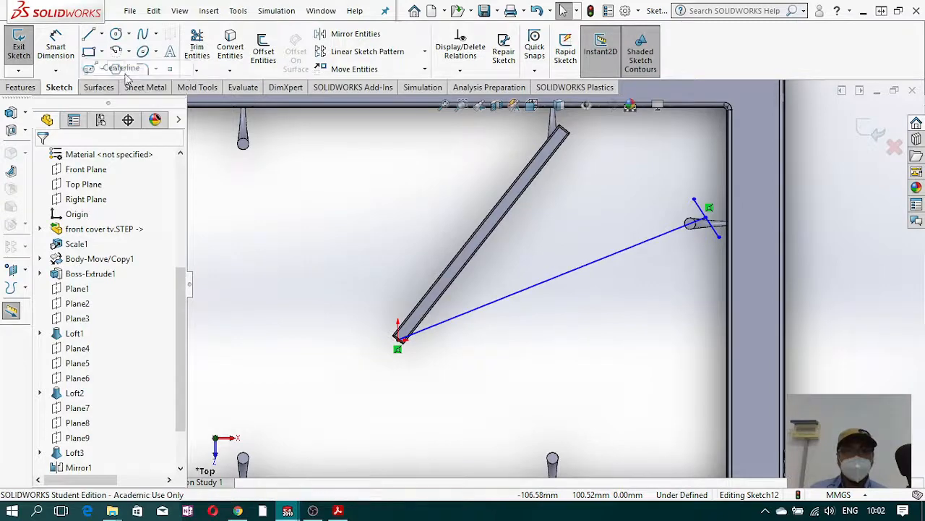
left_click(400, 338)
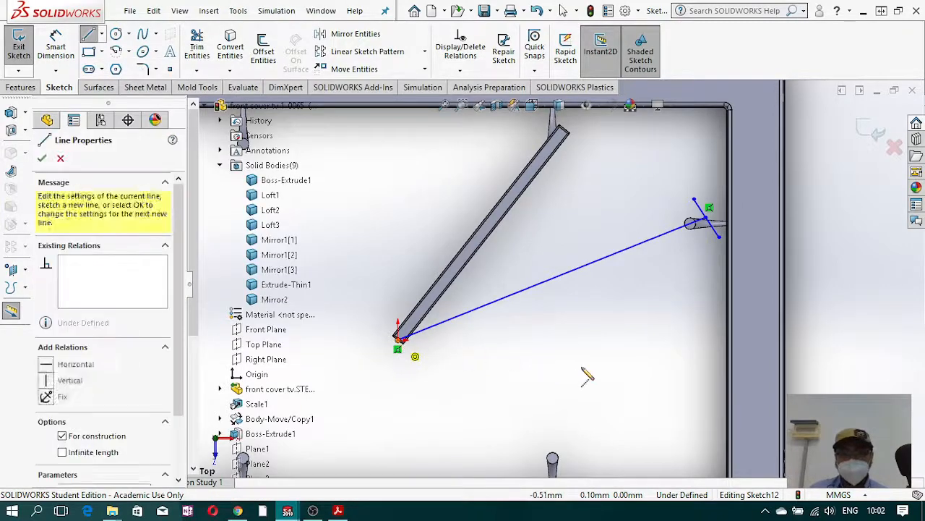
left_click(672, 347)
key("Escape")
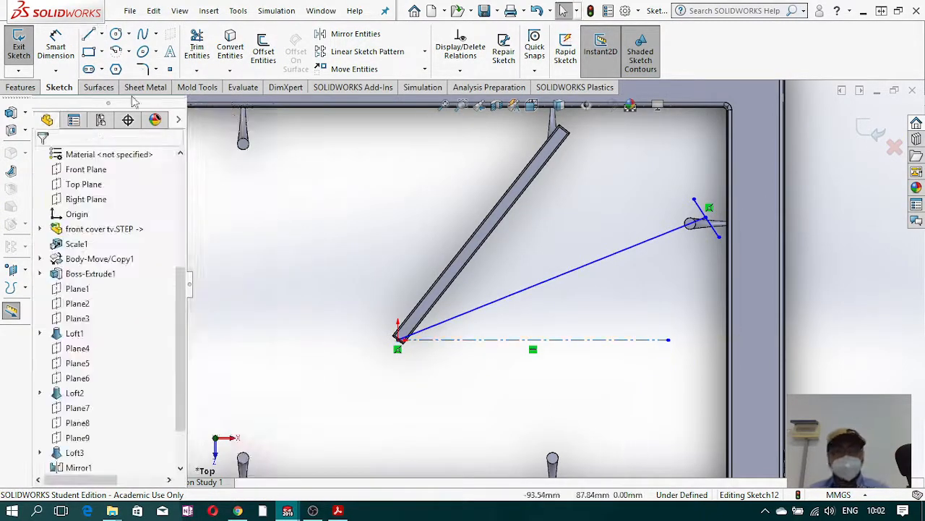
Step: Dimension the angle between the line from the origin and the horizontal centerline
left_click(55, 36)
left_click(551, 280)
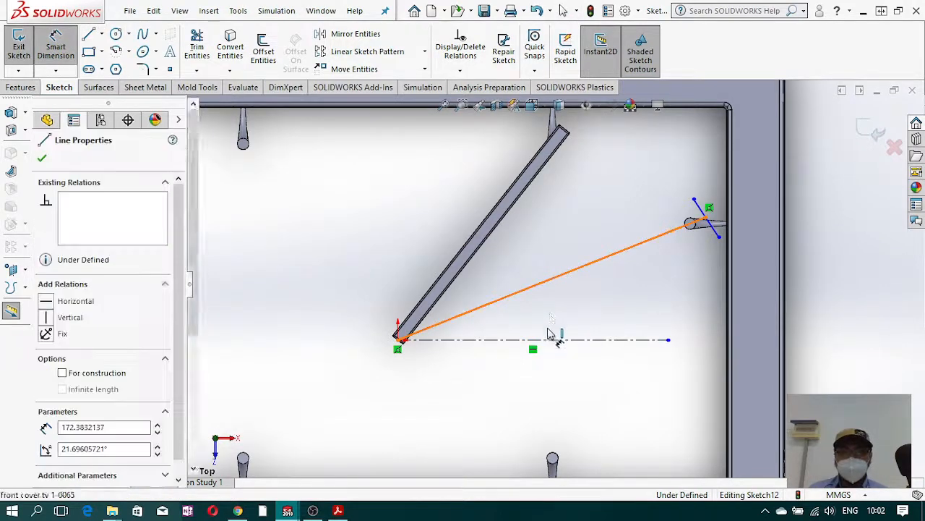
left_click(553, 340)
left_click(575, 309)
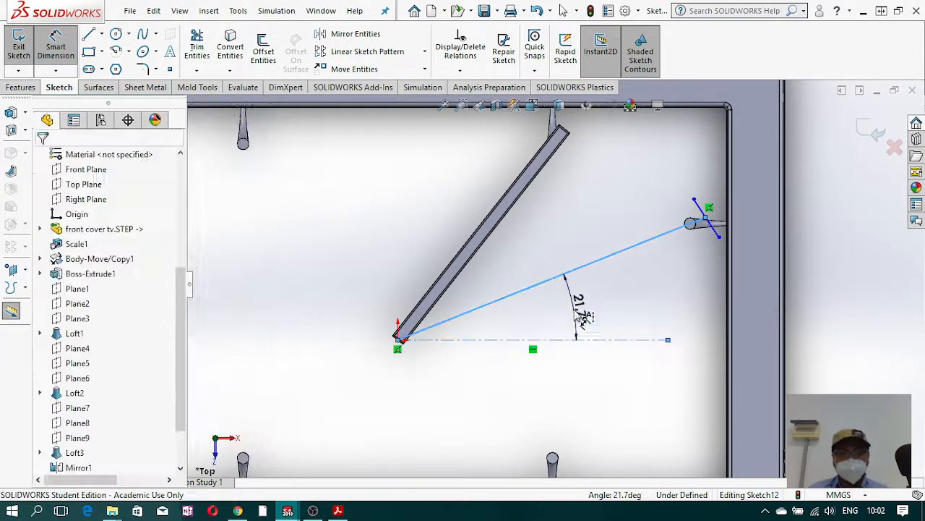
key("Return")
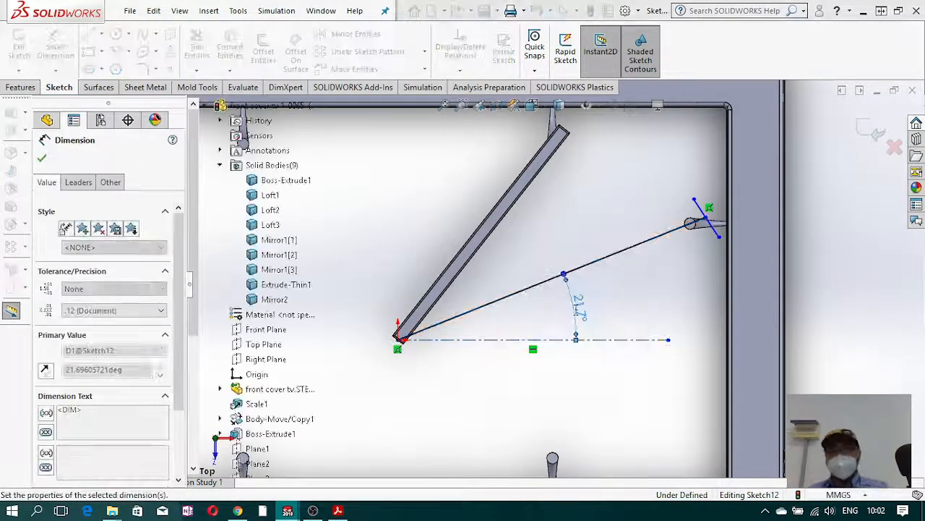
Step: Delete the short slanted line crossing the right-side pin
left_click(698, 212)
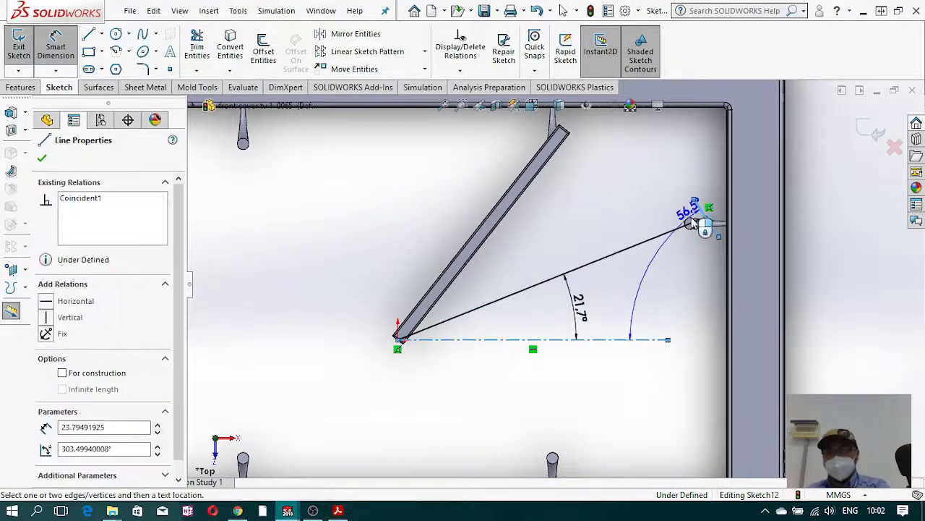
key("Delete")
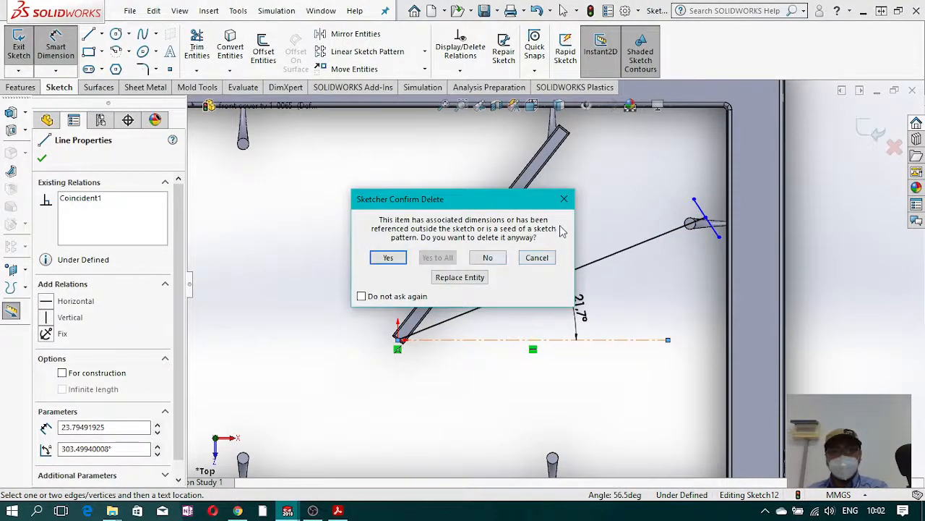
left_click(563, 200)
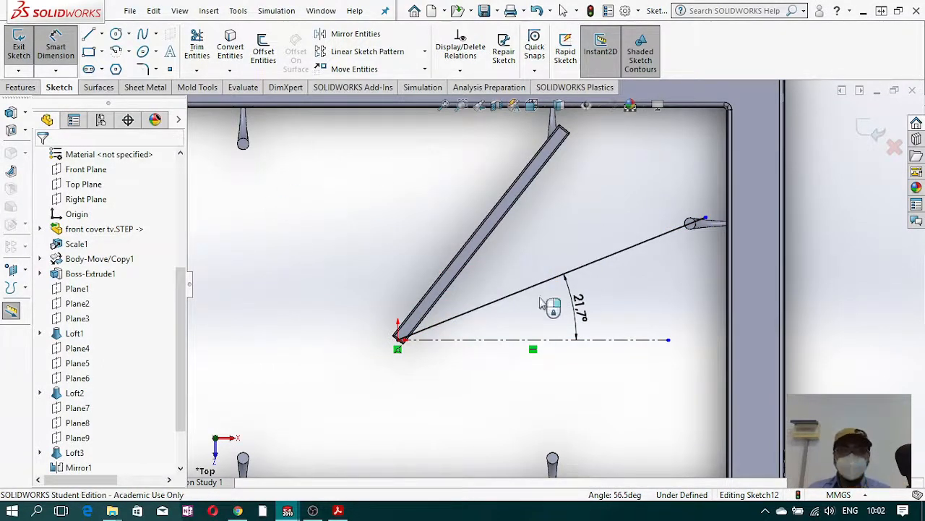
Step: Dimension the distance between the line's outer endpoint and the pin's circular edge, setting it to 10 mm
scroll(694, 249, "down", 5)
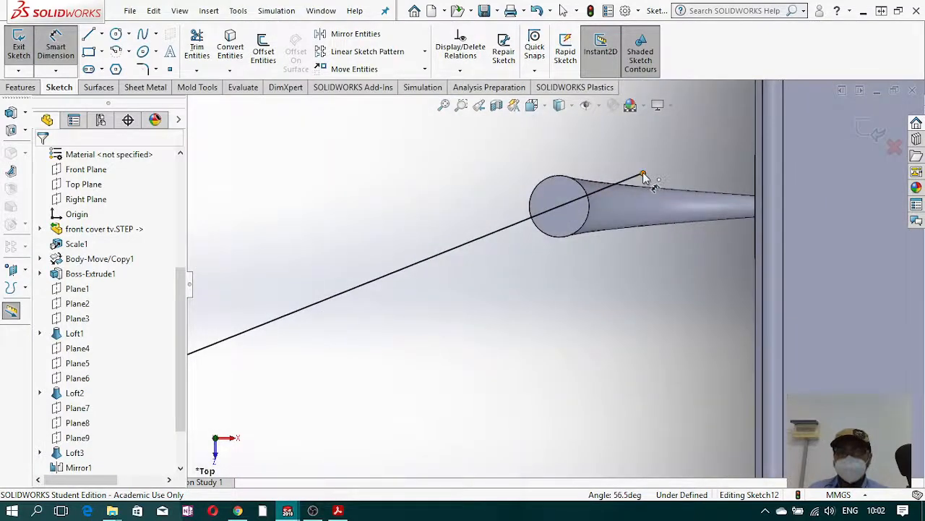
left_click(643, 174)
left_click(587, 217)
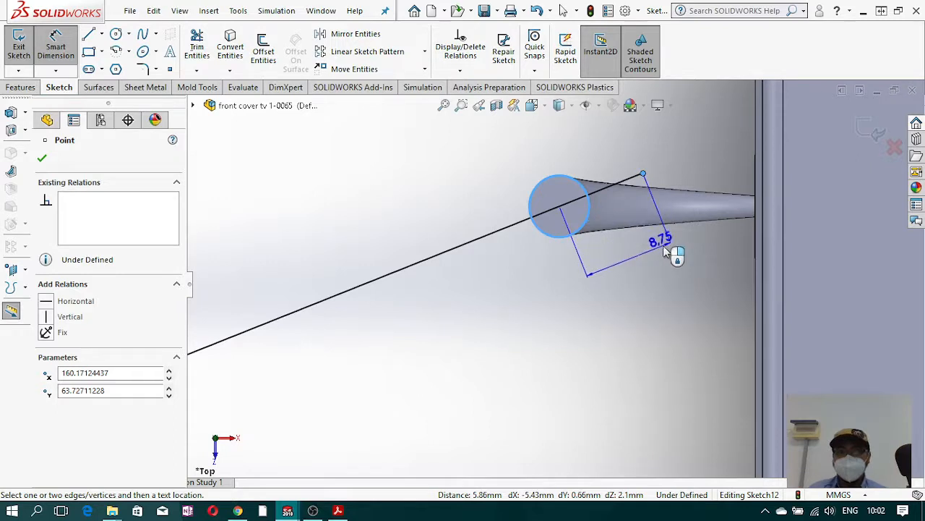
left_click(655, 247)
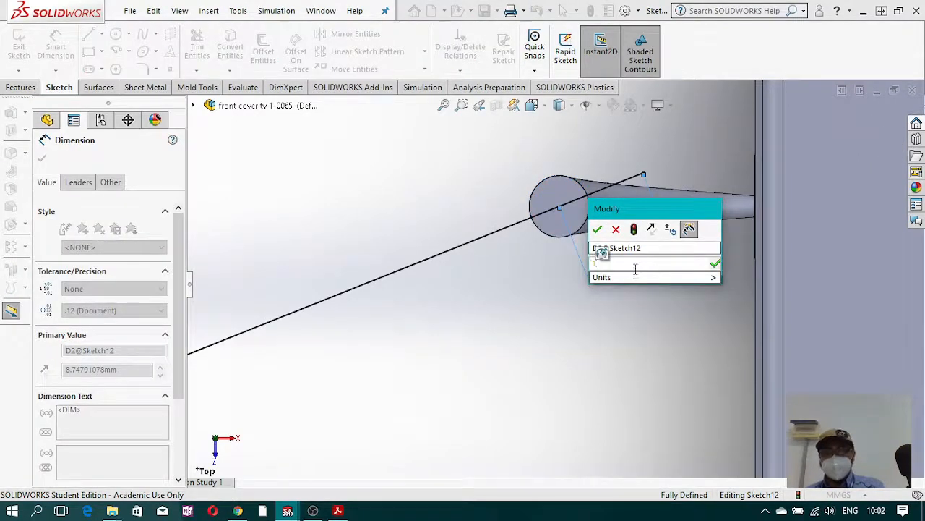
type("10")
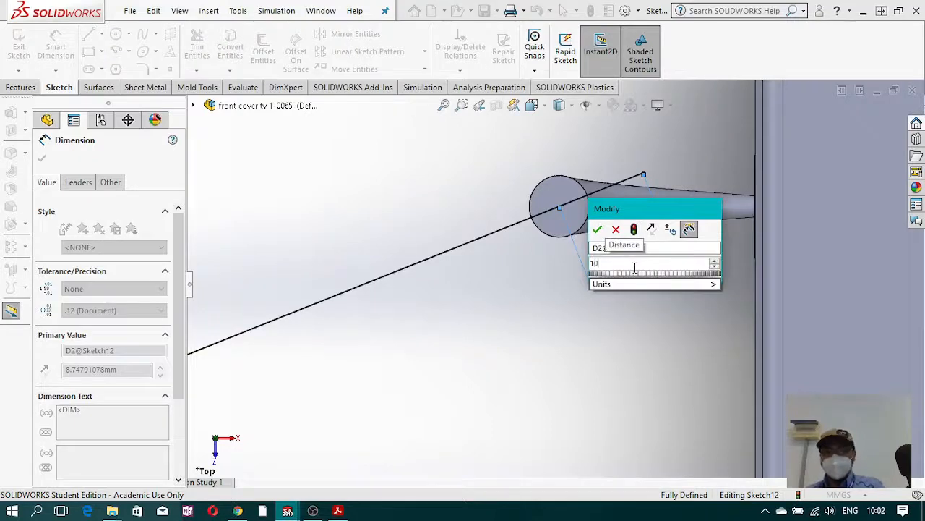
key("Return")
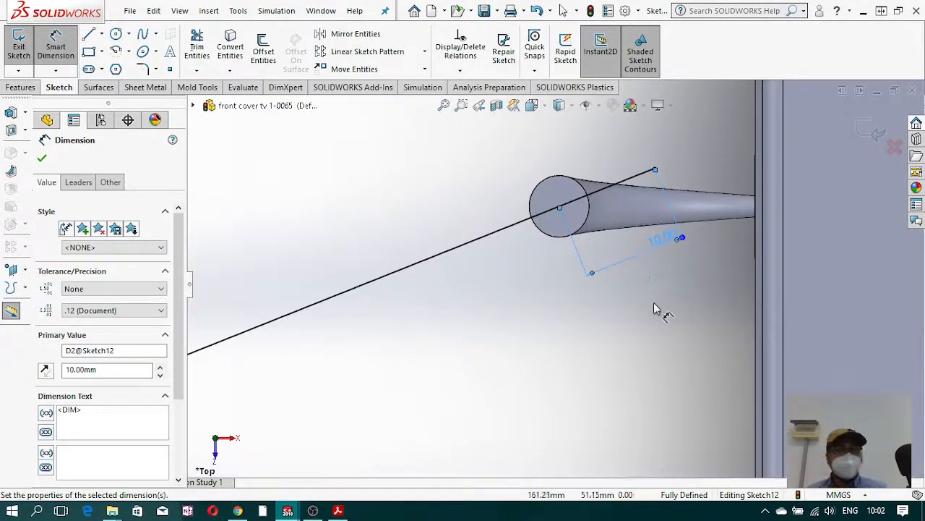
scroll(660, 300, "up", 4)
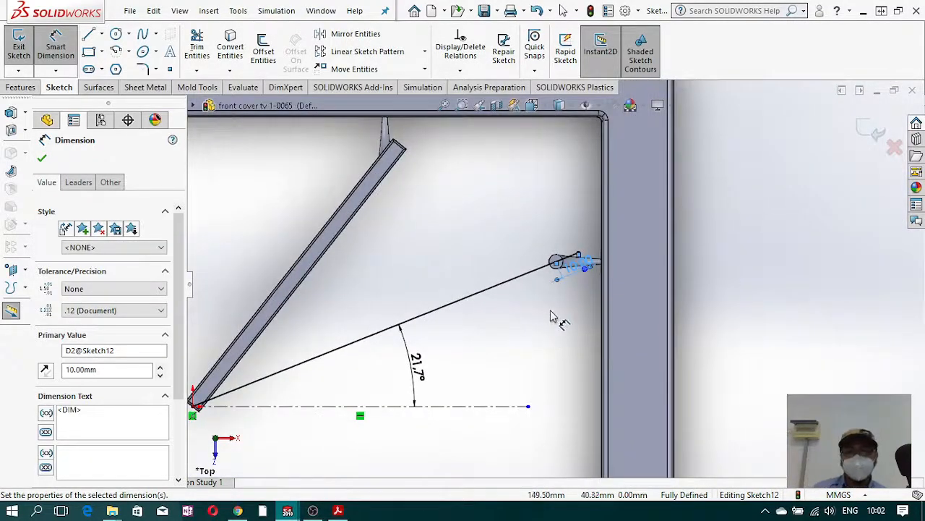
scroll(548, 313, "down", 2)
scroll(523, 304, "up", 3)
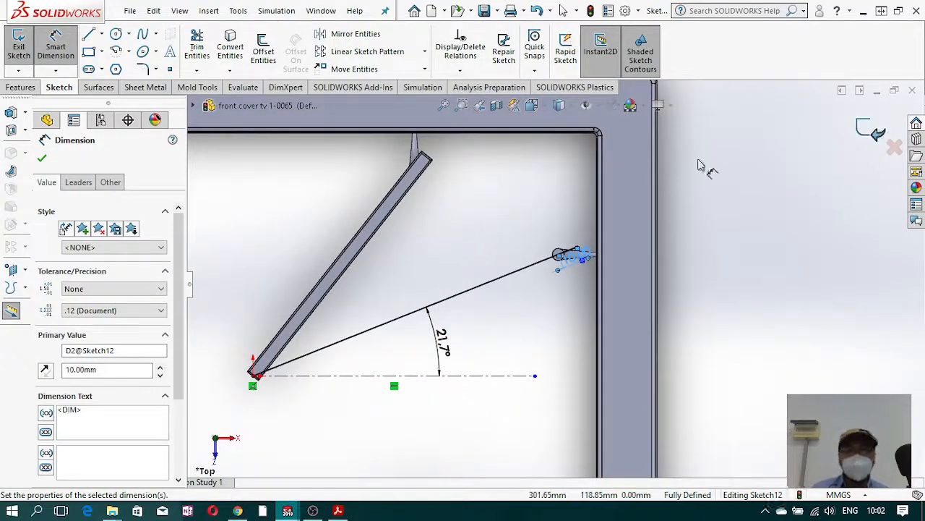
Step: Close the sketch and start a thin boss extrusion from it with the wall thickness applied as Mid-Plane
left_click(877, 134)
left_click(28, 88)
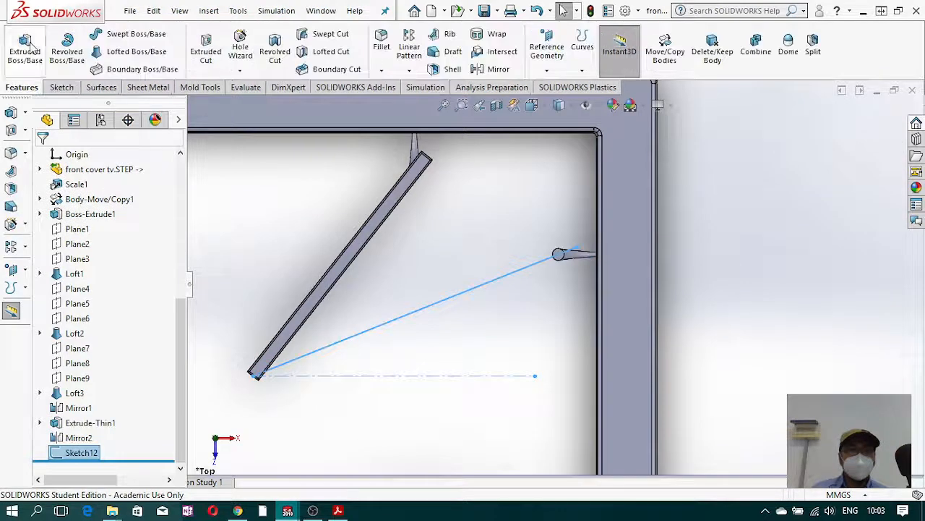
left_click(25, 50)
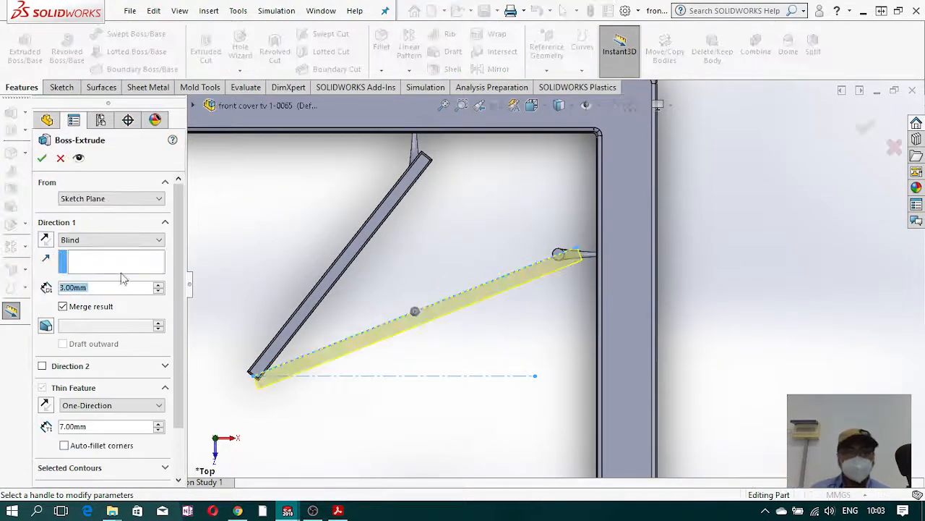
left_click(137, 405)
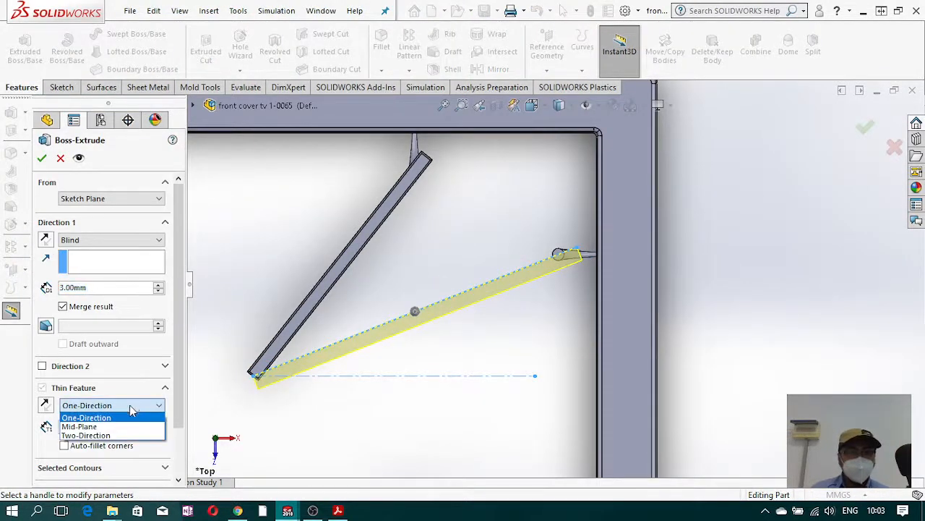
left_click(121, 425)
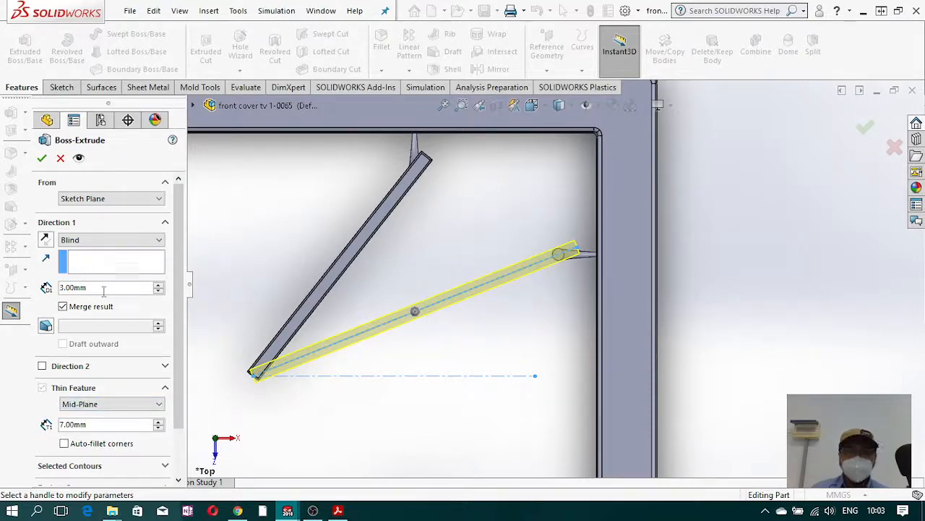
Step: Add a 15-degree draft to the thin extrusion, turn off merging with other bodies and complete it
middle_click_drag(479, 368, 305, 352)
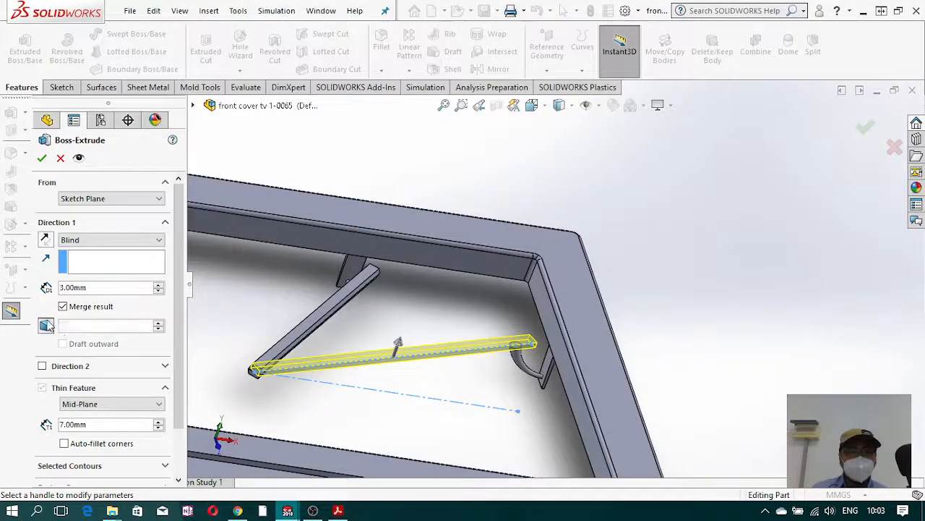
type("15")
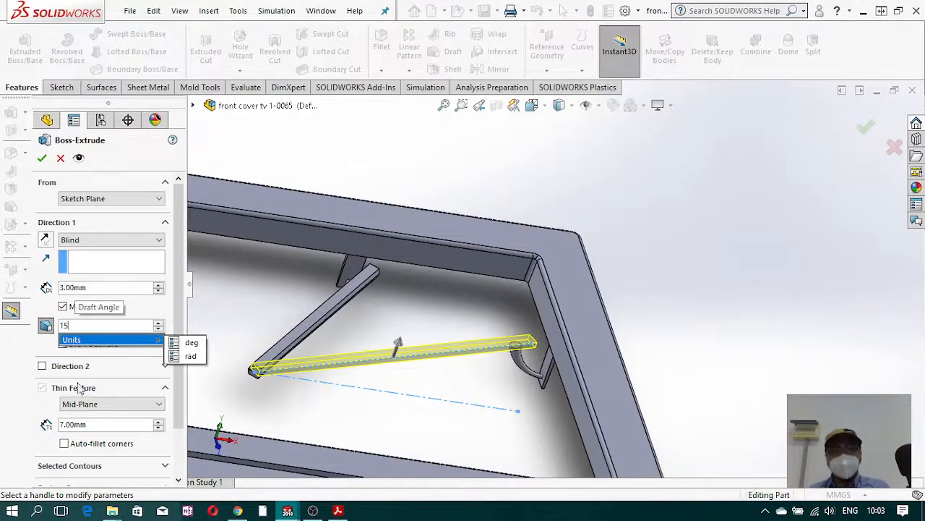
key("Return")
middle_click_drag(506, 376, 470, 405)
scroll(483, 409, "down", 3)
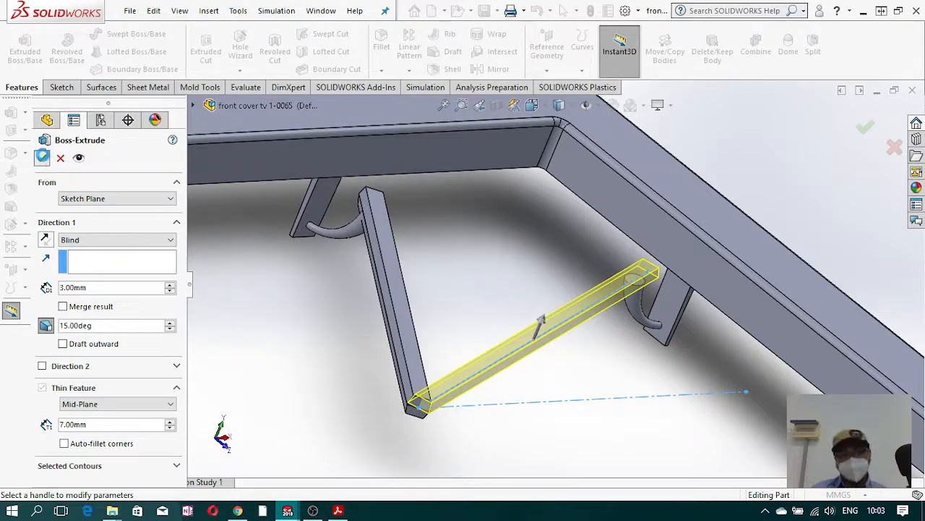
key("Return")
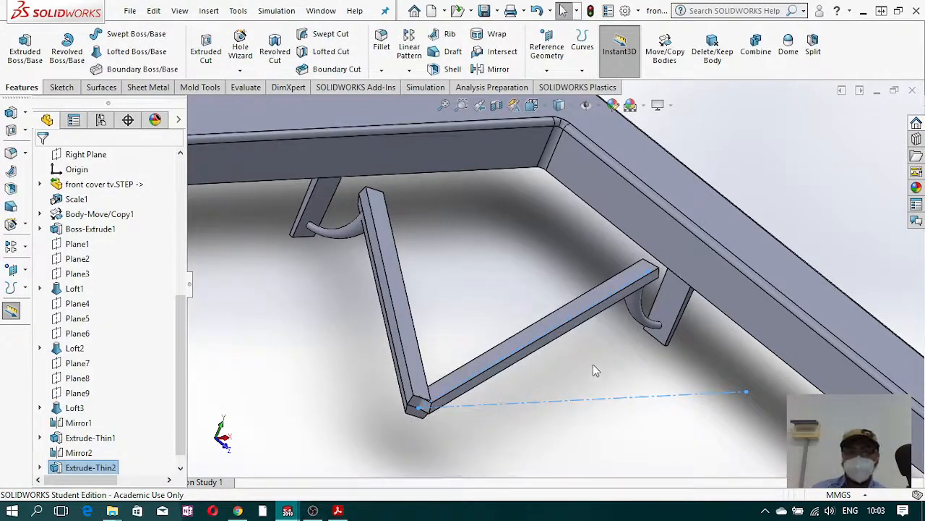
Step: Start a Mirror feature and clear the preselected bar extrusion from the features to mirror
left_click(409, 70)
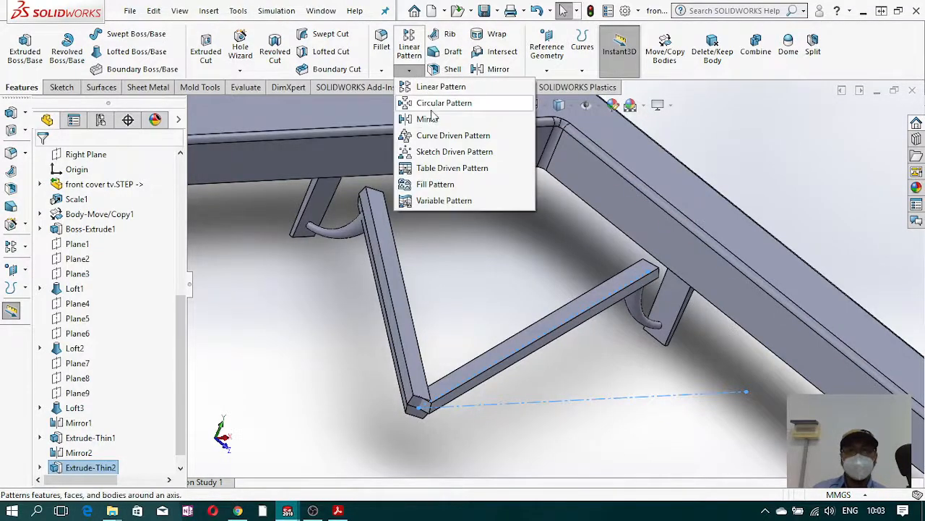
left_click(405, 118)
middle_click_drag(506, 239, 595, 178)
scroll(567, 246, "up", 4)
scroll(635, 412, "down", 4)
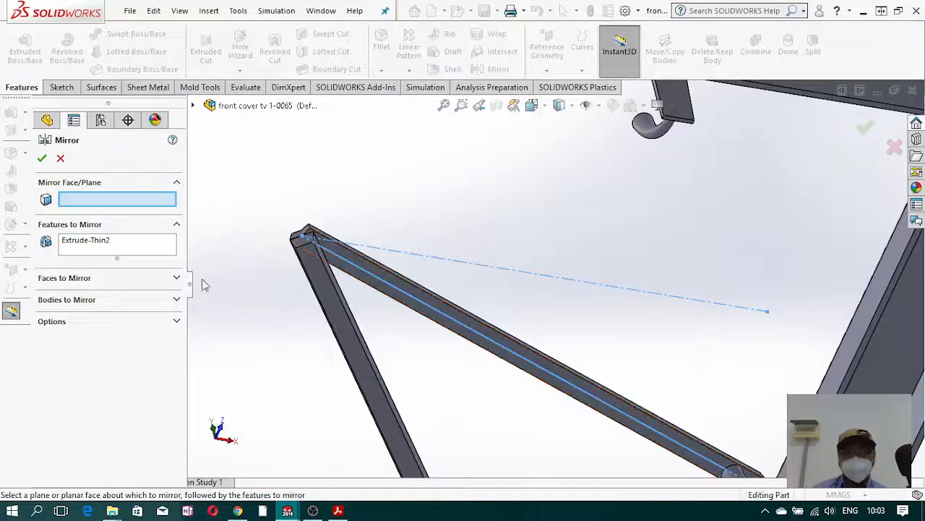
right_click(83, 240)
left_click(138, 262)
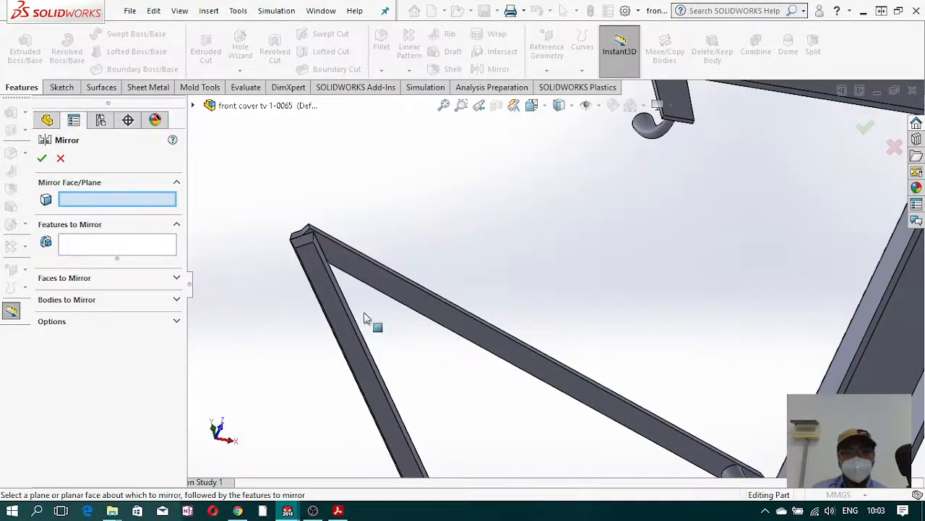
Step: Mirror the new bar's solid body about its flat underside face
left_click(448, 312)
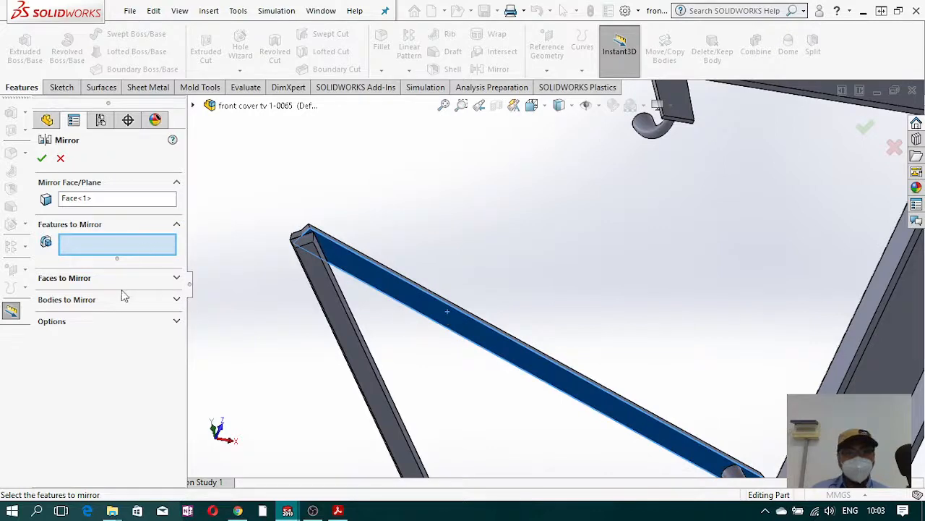
left_click(176, 299)
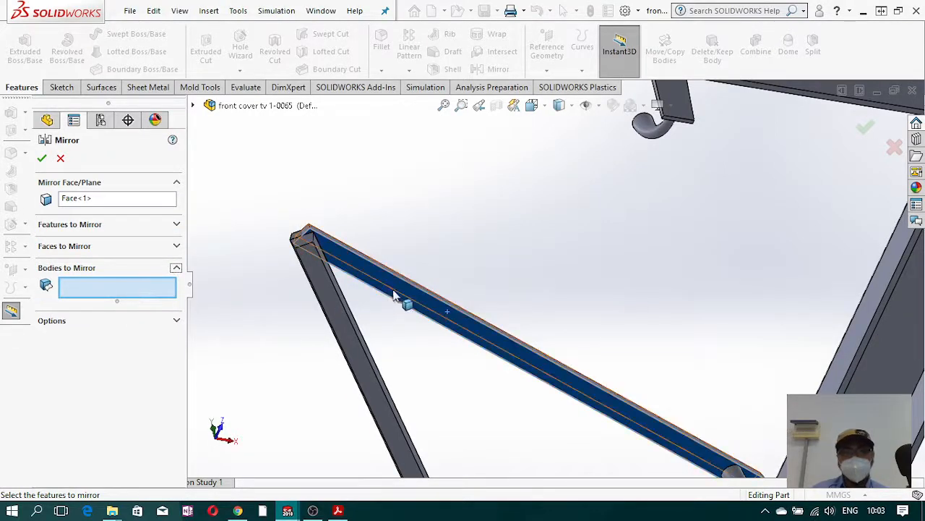
middle_click_drag(394, 294, 404, 341)
left_click(419, 290)
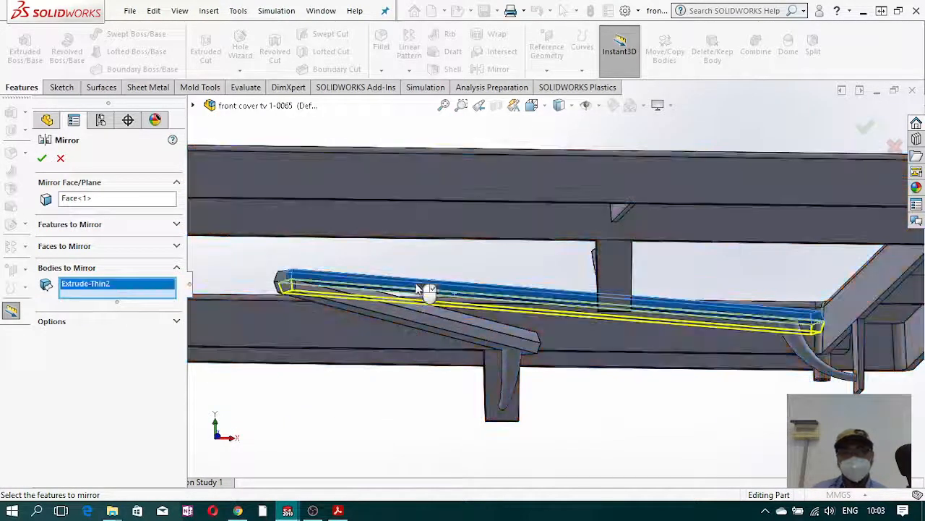
left_click(42, 158)
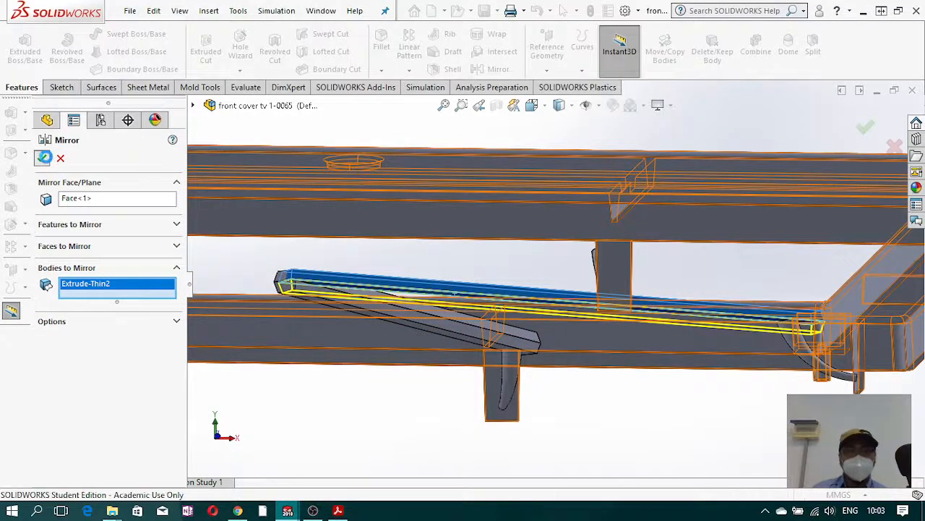
Step: Start another new sketch on the Top Plane and turn the view normal to it
scroll(644, 392, "up", 6)
middle_click_drag(512, 286, 531, 196)
middle_click_drag(498, 304, 456, 320)
scroll(521, 274, "up", 3)
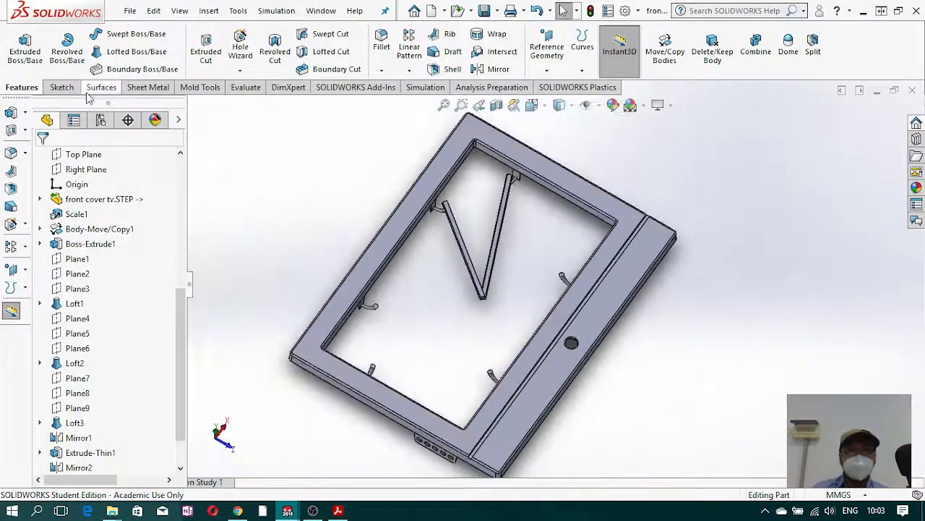
left_click(61, 87)
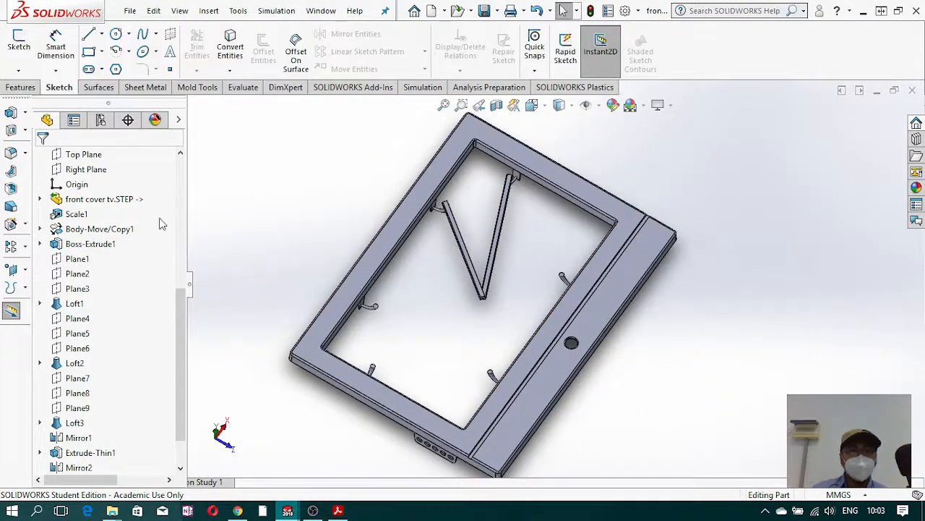
left_click(18, 45)
left_click(211, 106)
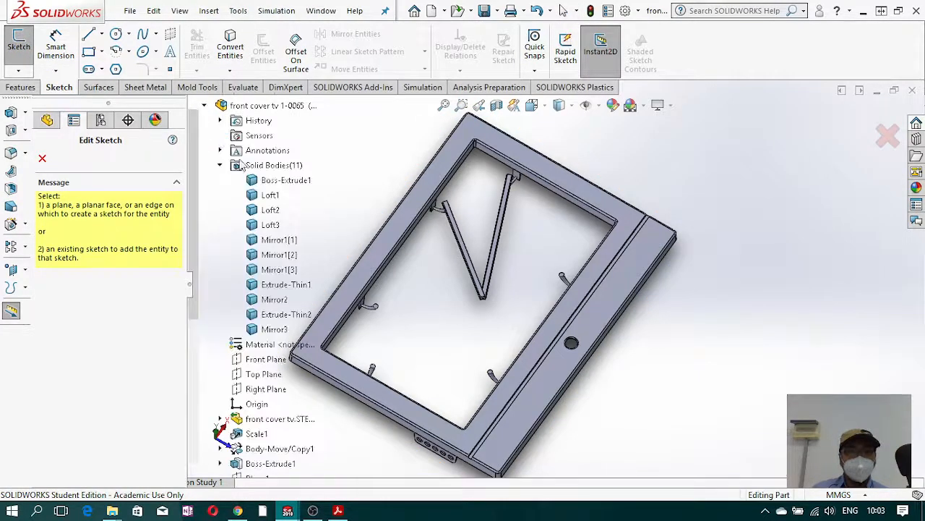
left_click(264, 374)
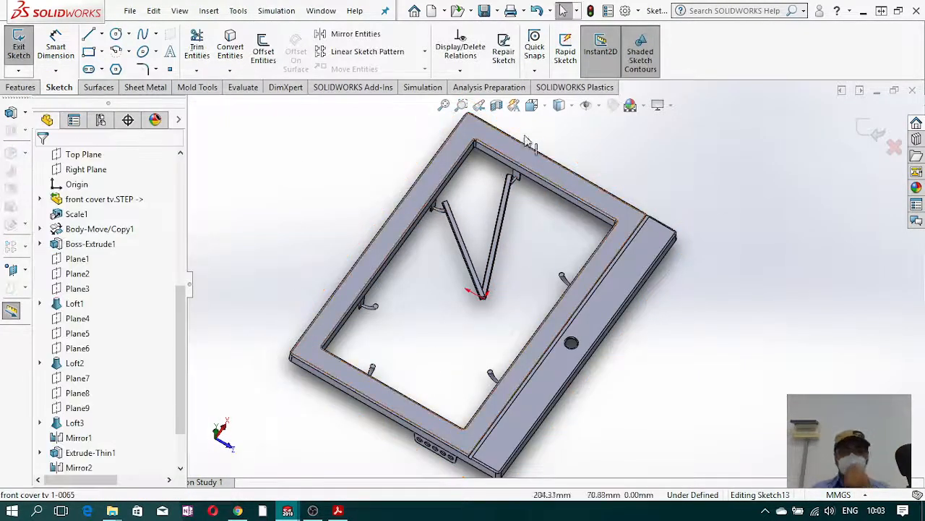
left_click(540, 107)
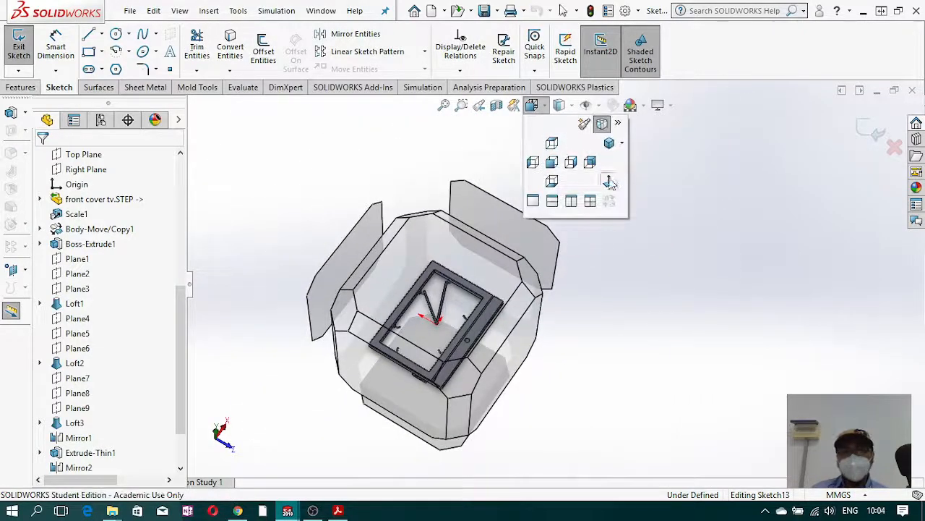
left_click(613, 181)
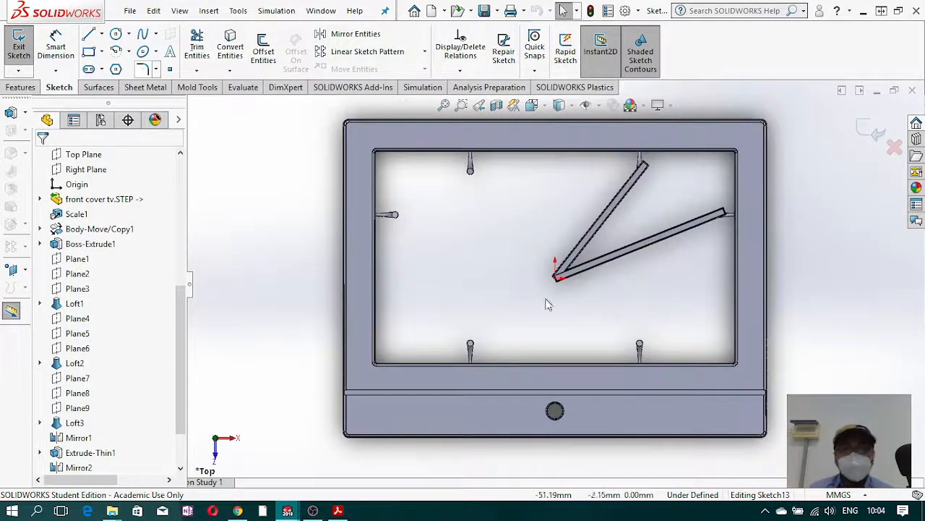
Step: Sketch a line from the origin to the centre of the lower-right pin's round end
left_click(88, 34)
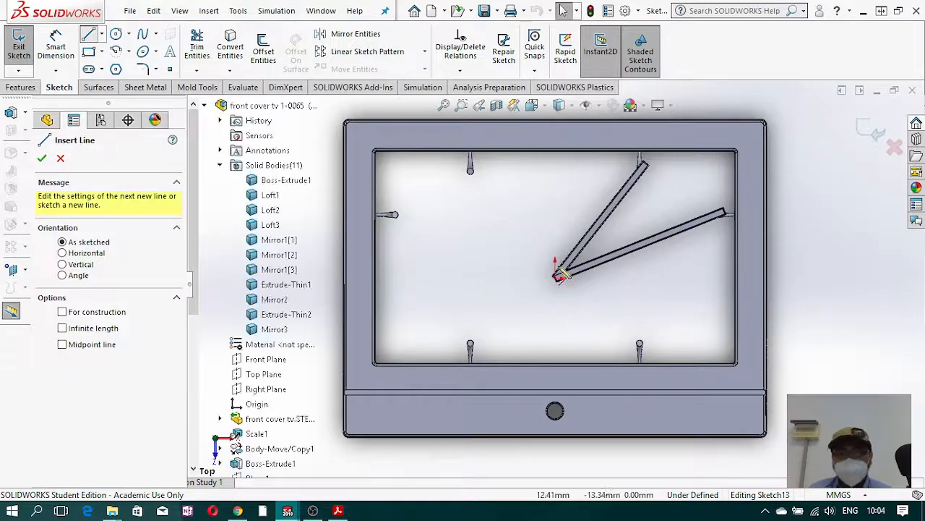
scroll(563, 275, "down", 5)
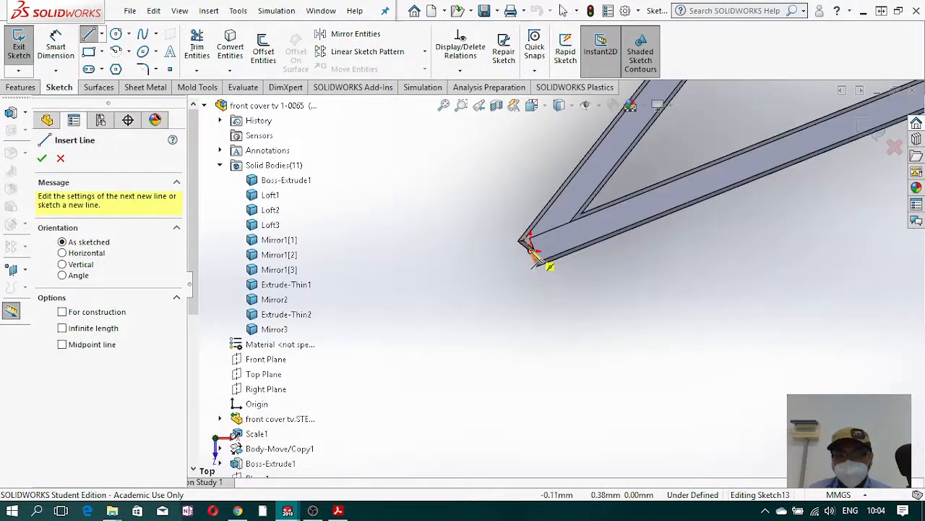
left_click(530, 249)
scroll(665, 388, "up", 3)
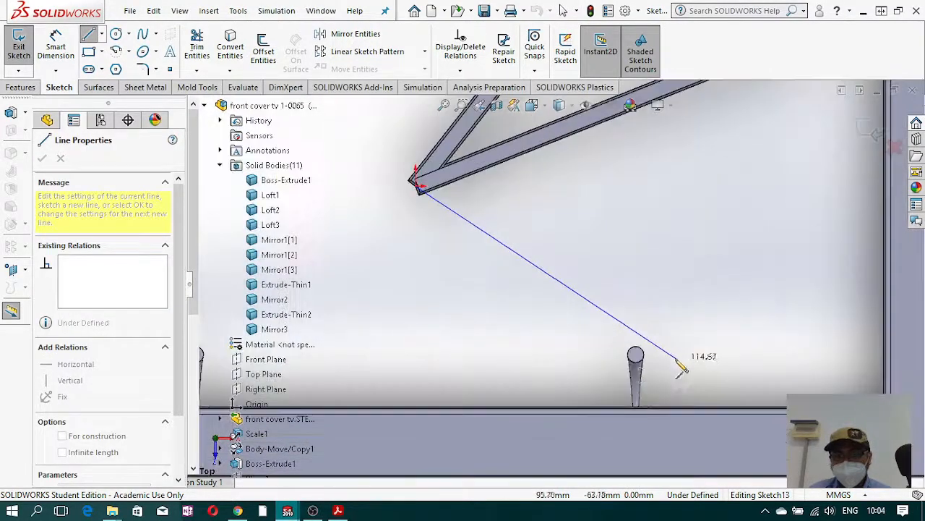
scroll(666, 361, "down", 2)
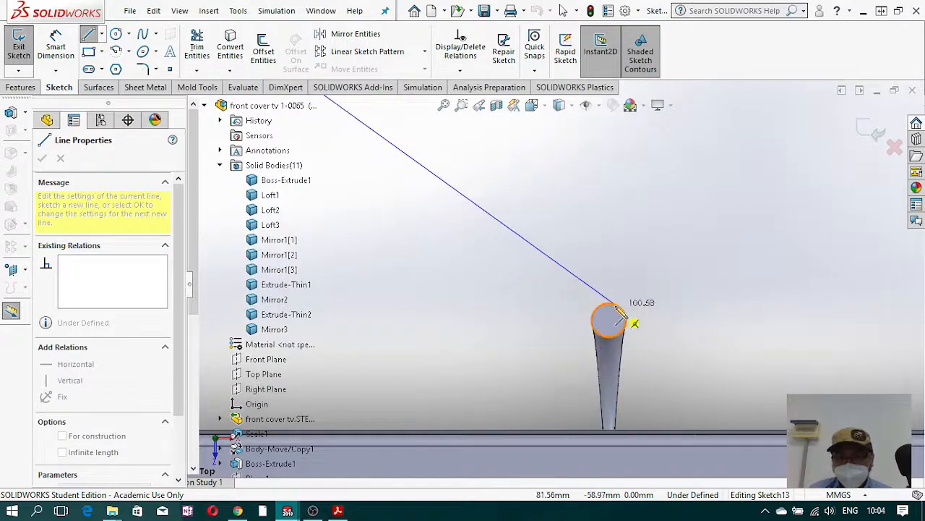
left_click(609, 320)
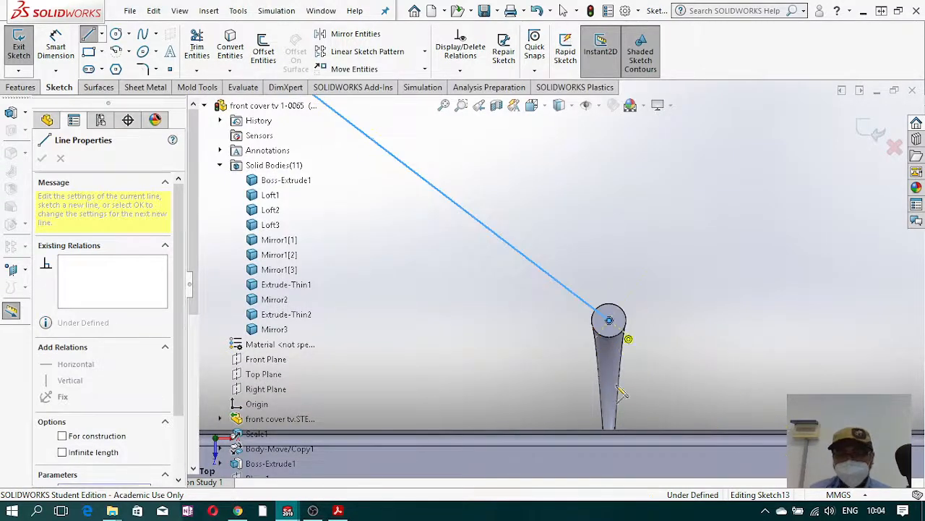
key("Escape")
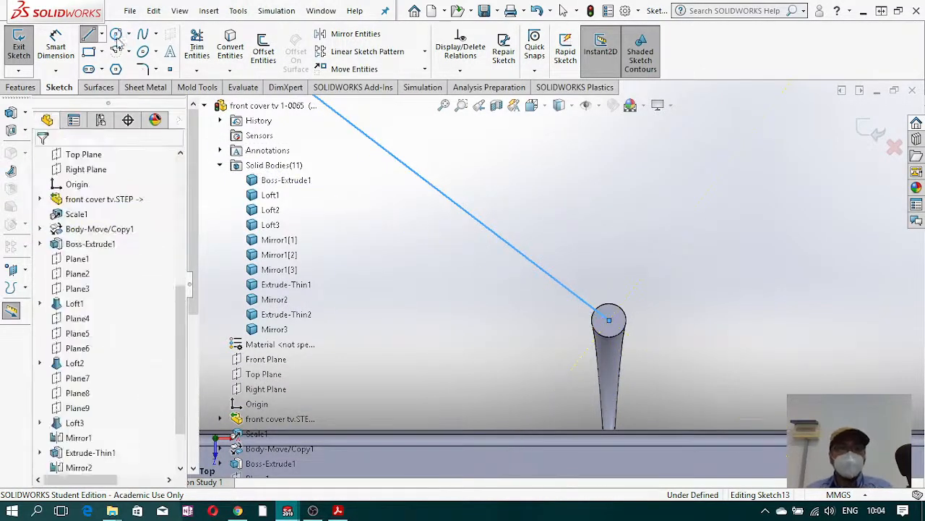
Step: Sketch a short slanted helper line just beyond the lower-right pin and extend the bar line to meet it
left_click(88, 34)
left_click_drag(634, 376, 685, 326)
key("Escape")
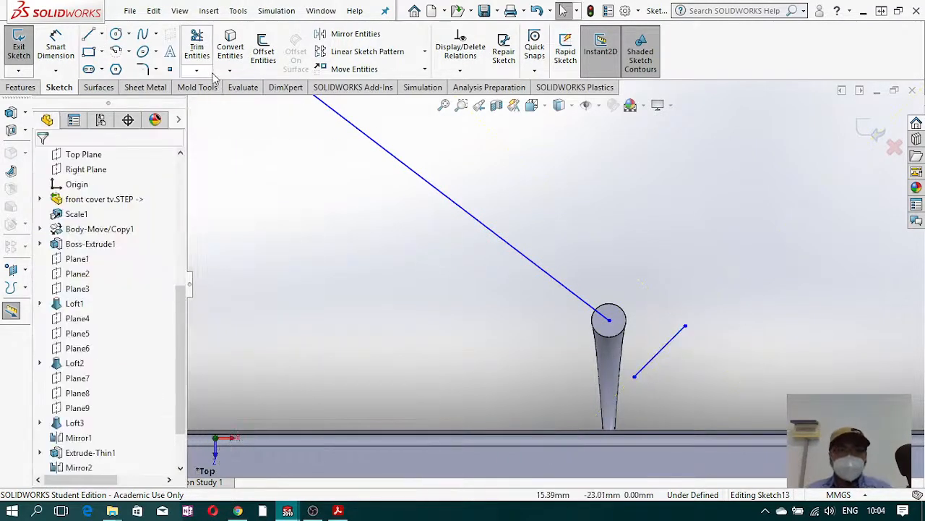
left_click(196, 70)
left_click(223, 104)
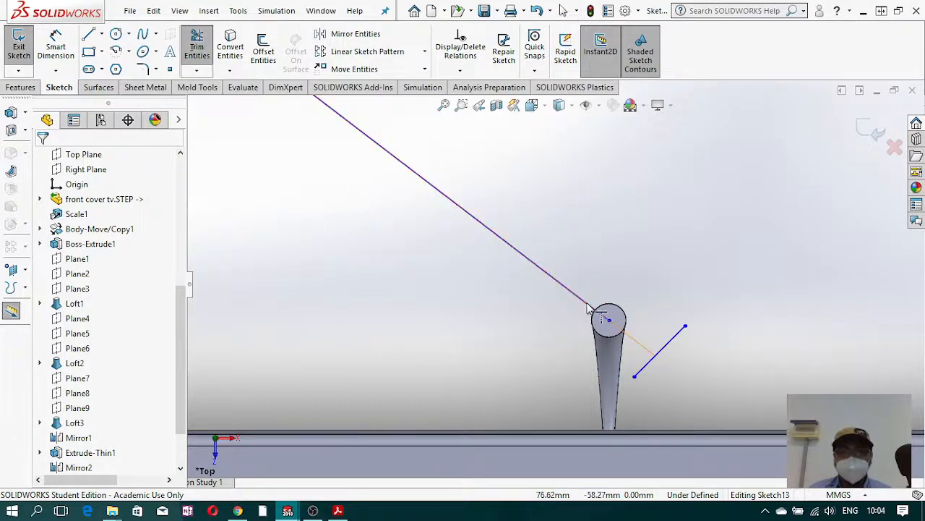
left_click(591, 307)
key("Escape")
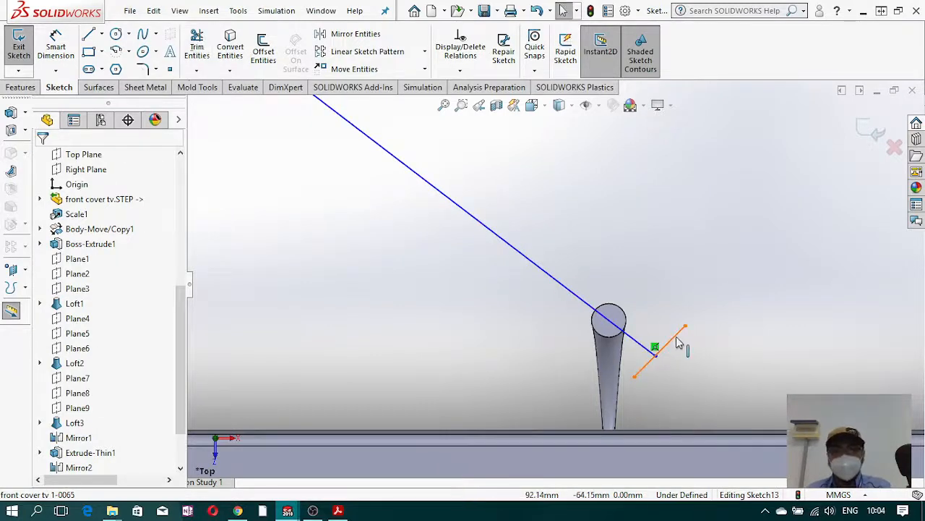
Step: Delete the short slanted helper line beyond the pin
left_click(674, 337)
key("Delete")
scroll(680, 354, "up", 1)
scroll(550, 311, "up", 3)
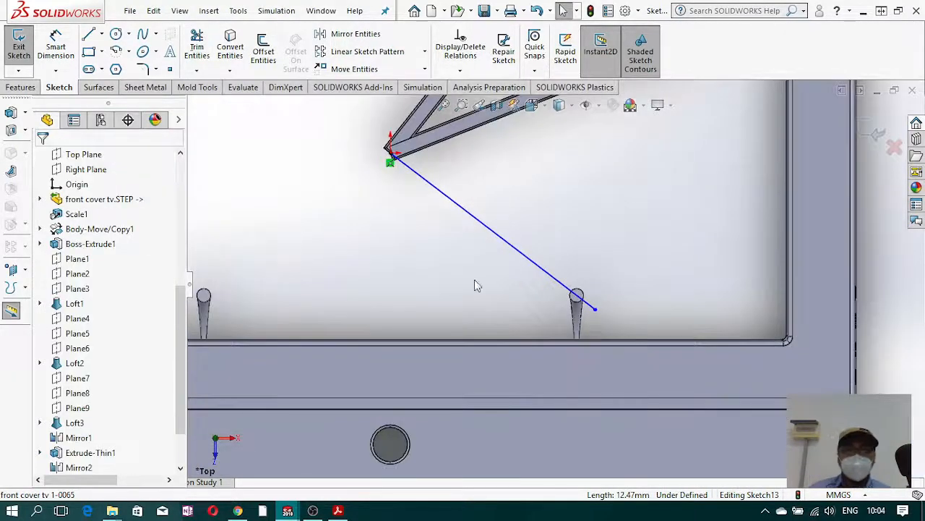
Step: Sketch a vertical centerline running downward from the origin
left_click(102, 34)
left_click(116, 66)
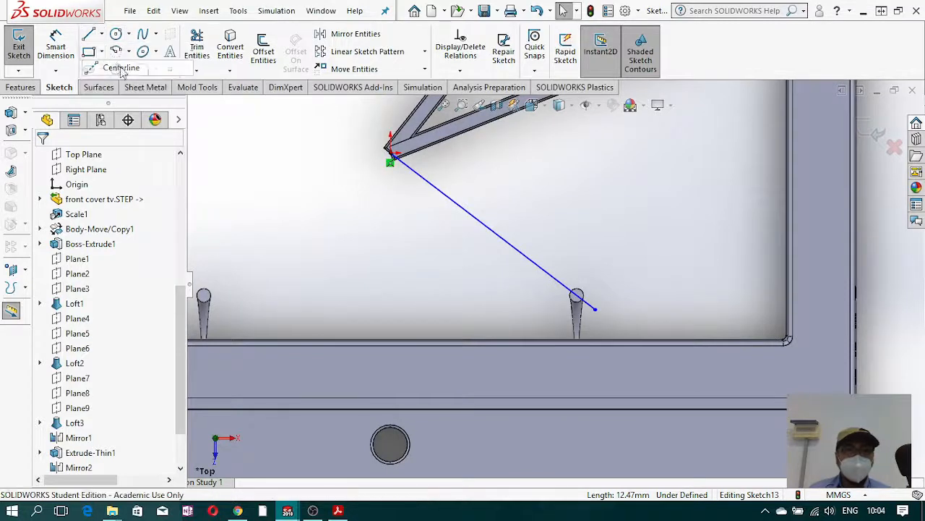
left_click(391, 162)
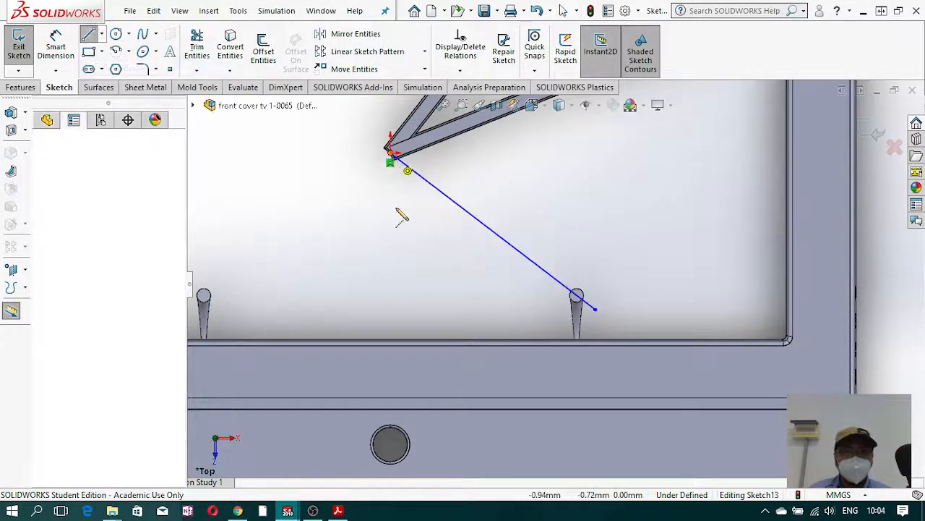
left_click(391, 268)
key("Escape")
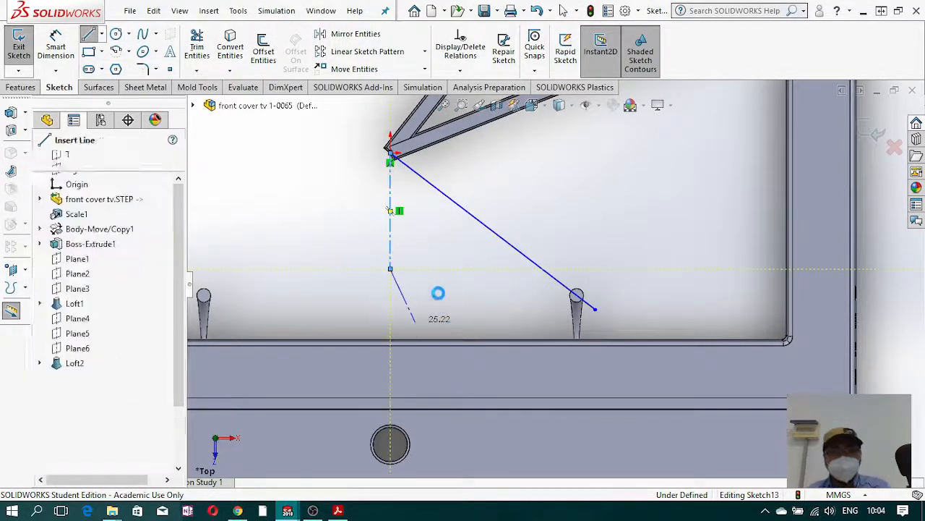
key("Escape")
Step: Dimension the angle between the vertical centerline and the bar line, accepting its current value
left_click(56, 49)
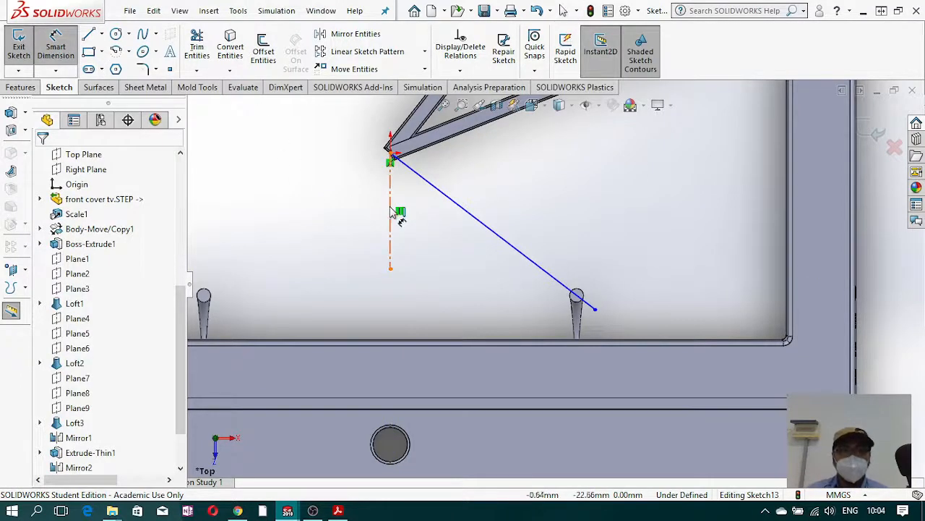
left_click(463, 218)
left_click(391, 217)
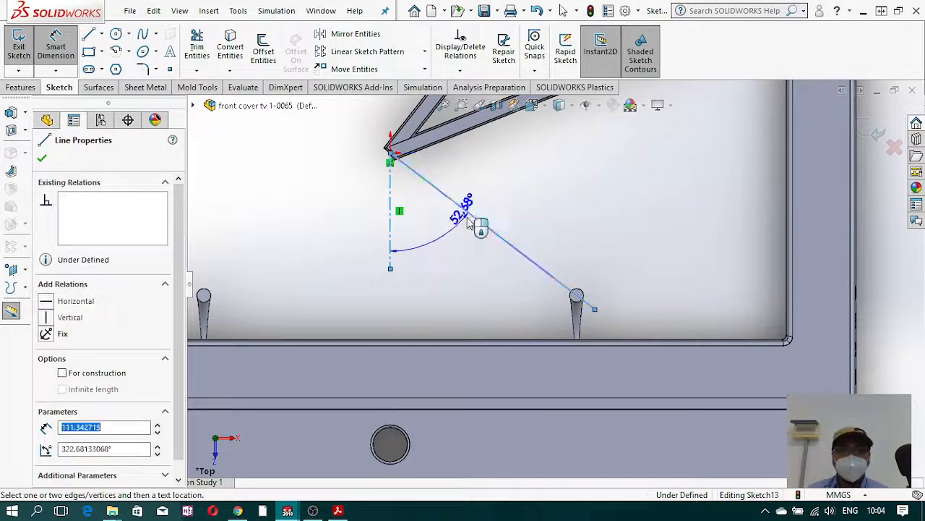
left_click(452, 269)
left_click(395, 234)
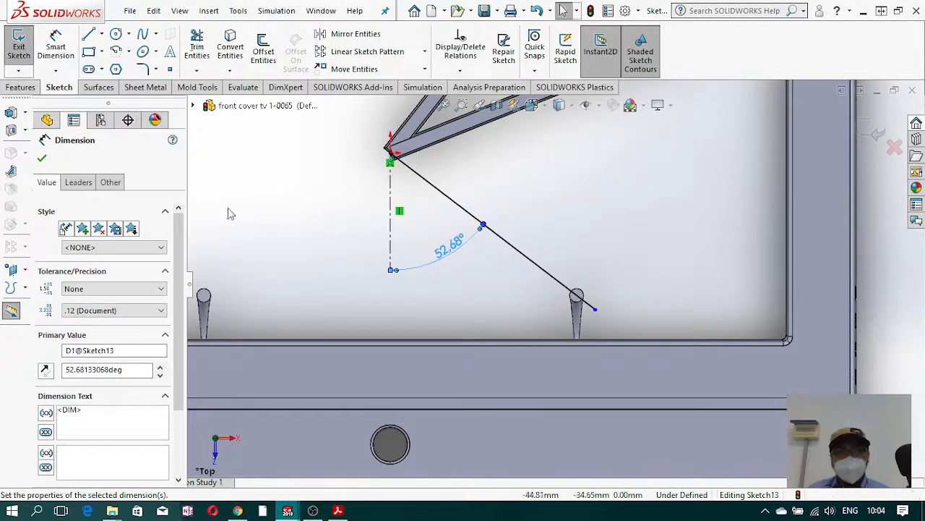
Step: Dimension the distance from the bar line's outer endpoint to the pin's circular edge as 10 mm and exit the sketch
left_click(68, 45)
scroll(616, 324, "down", 5)
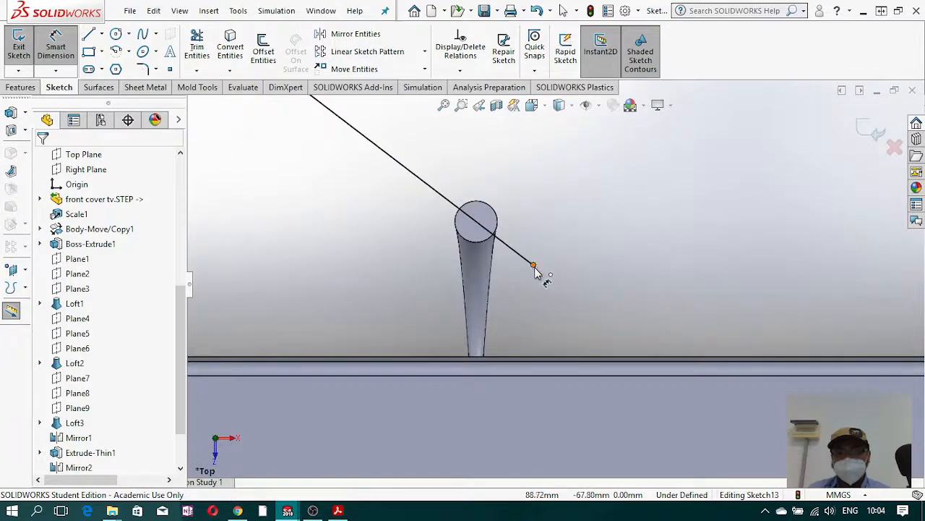
left_click(533, 265)
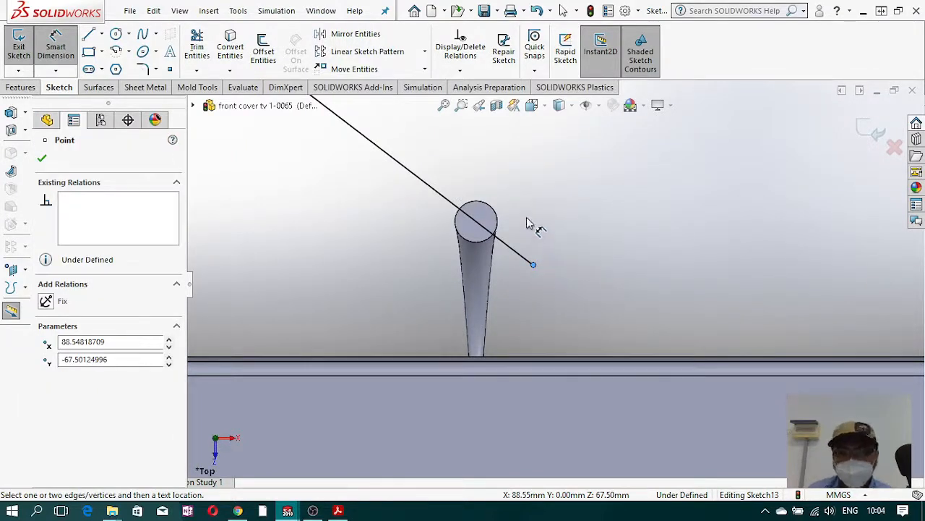
left_click(492, 213)
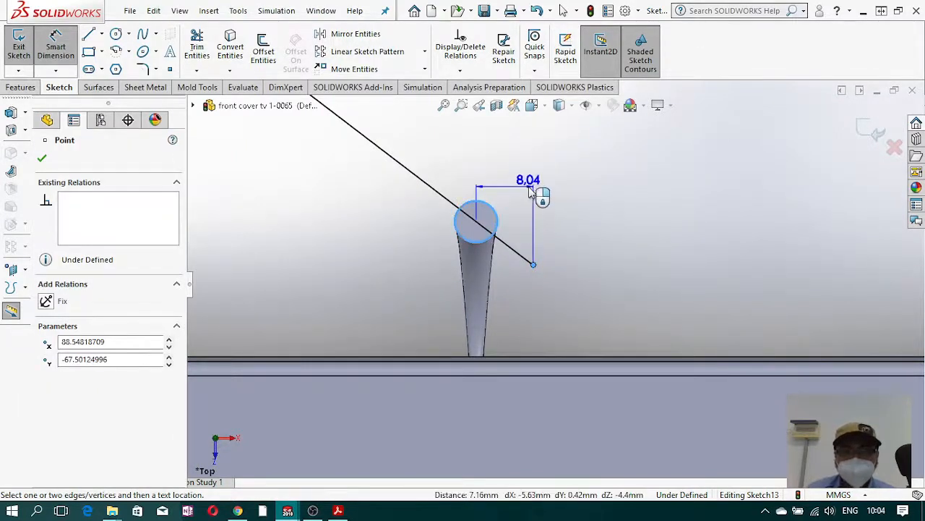
left_click(554, 211)
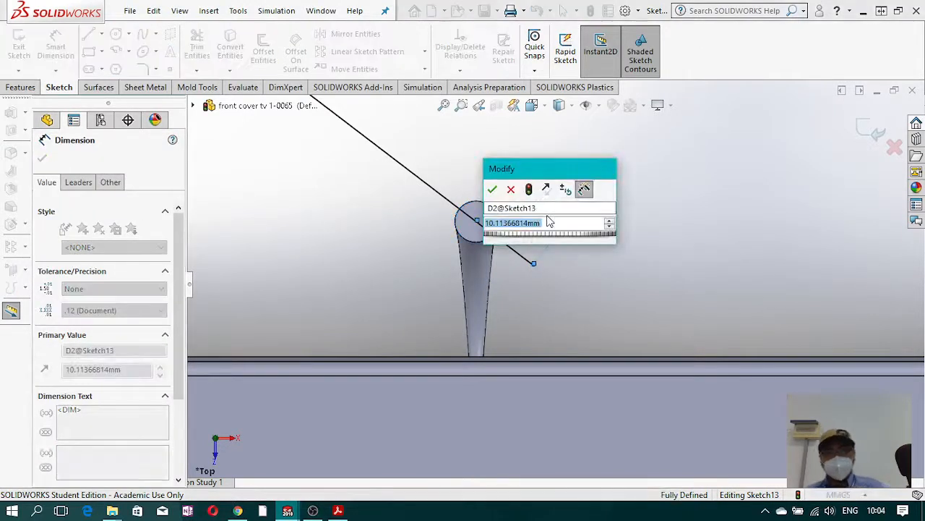
type("10")
key("Return")
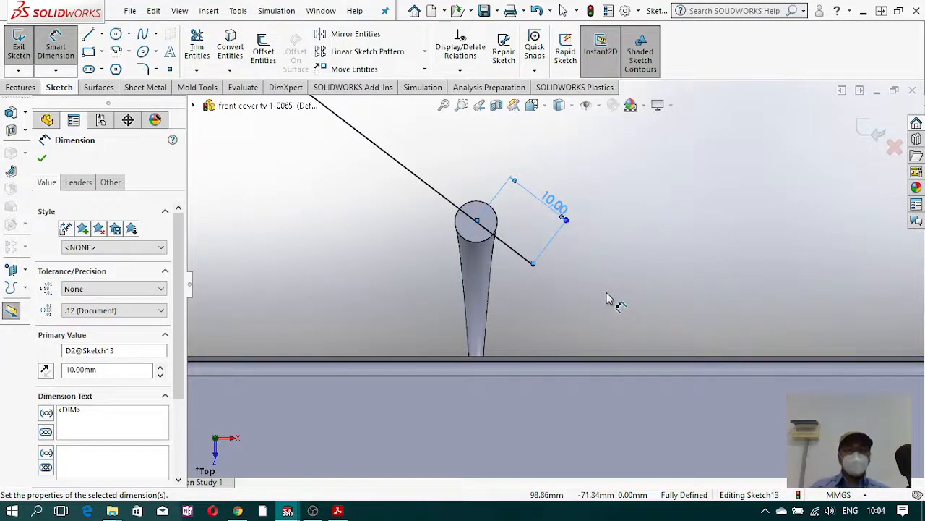
scroll(609, 263, "up", 5)
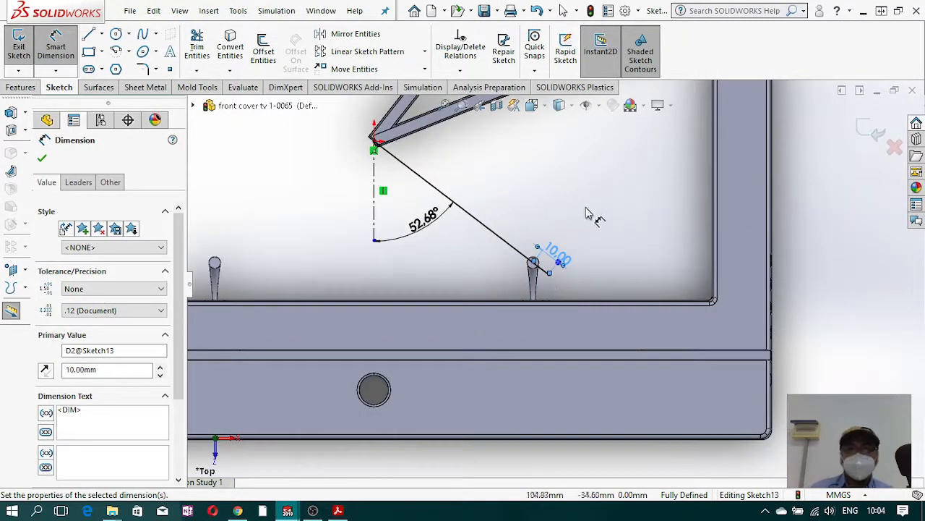
left_click(864, 129)
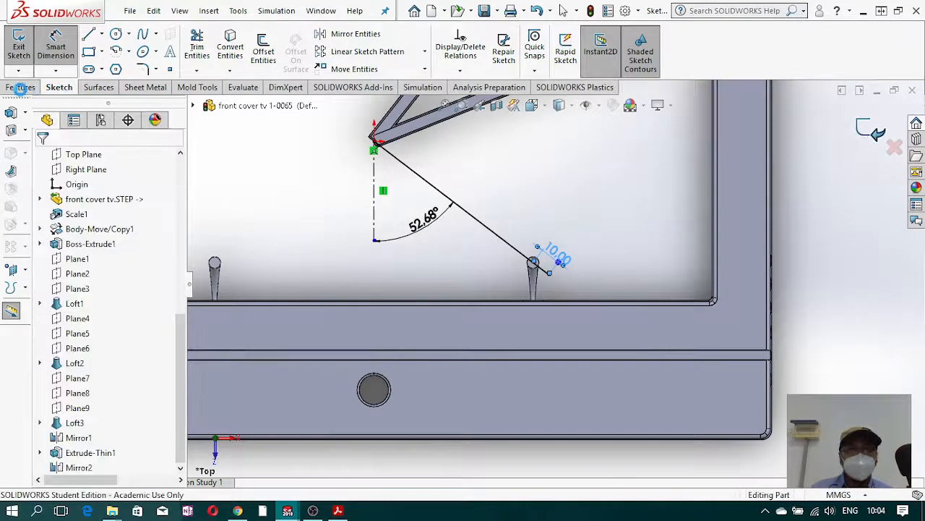
Step: Start a boss extrusion of the sketched line and set its thin feature type to Mid-Plane
left_click(20, 87)
left_click(25, 47)
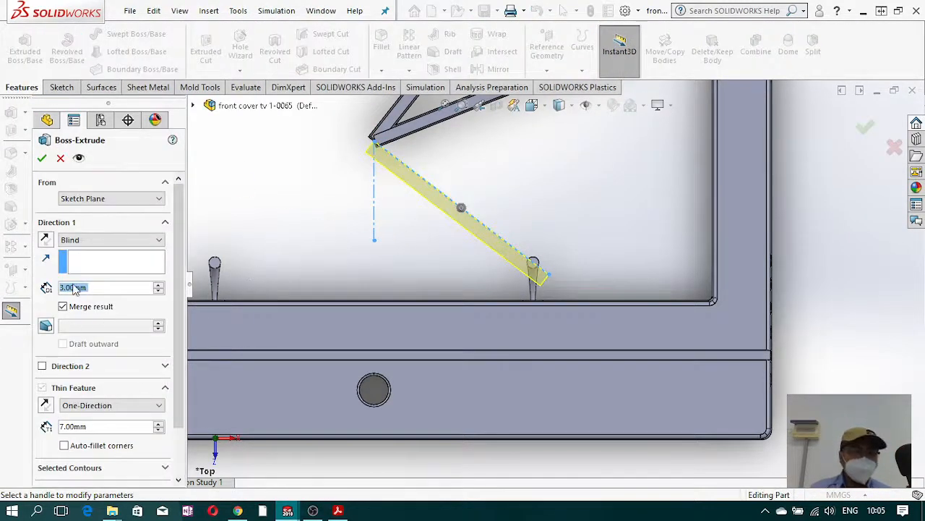
left_click(126, 403)
left_click(94, 423)
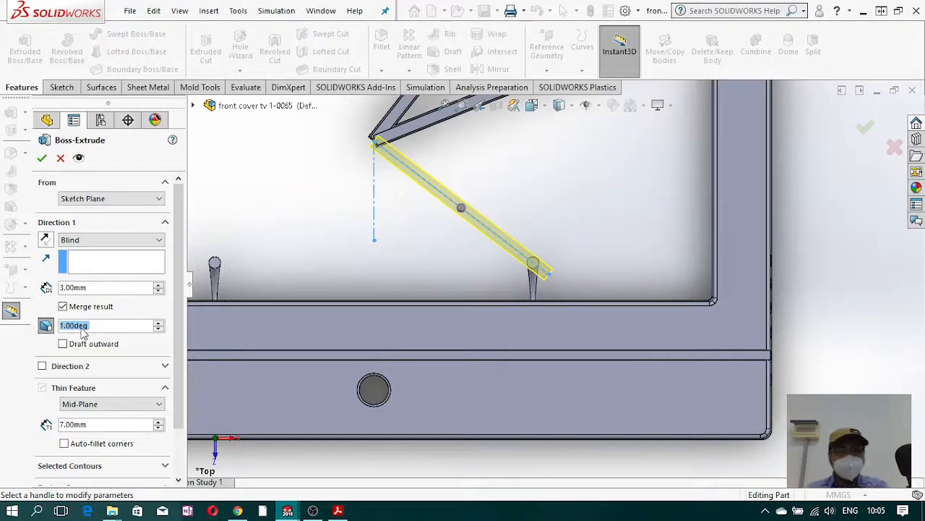
Step: Set the thin extrusion's draft to 15 degrees, turn off merging with other bodies and complete it
type("15")
key("Return")
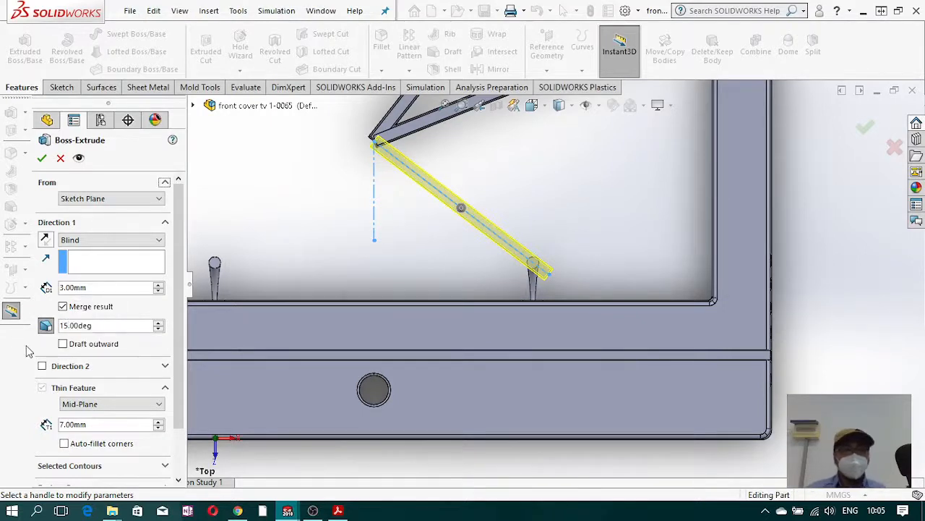
left_click(63, 306)
left_click(39, 159)
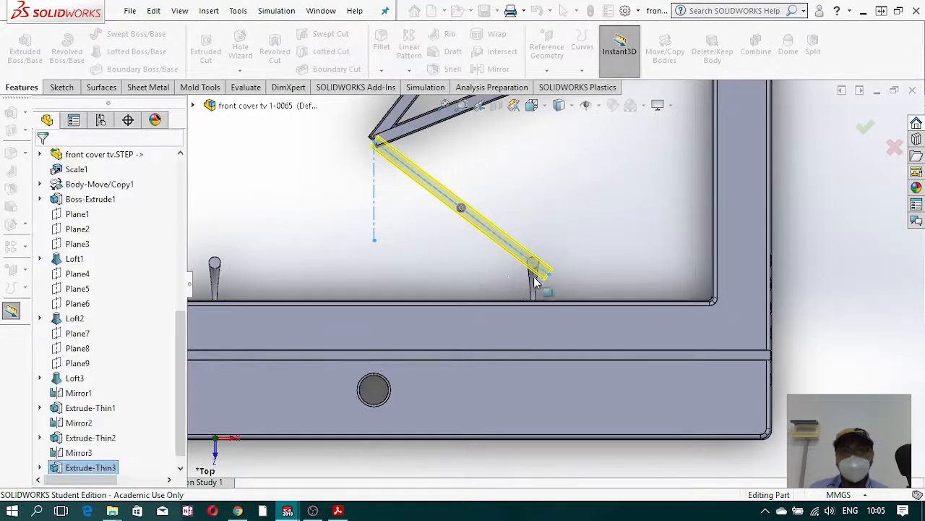
Step: Mirror the solid body of the bar to the lower-right pin about its flat underside face
middle_click_drag(532, 275, 273, 107)
left_click(618, 402)
scroll(588, 276, "up", 3)
scroll(537, 187, "down", 5)
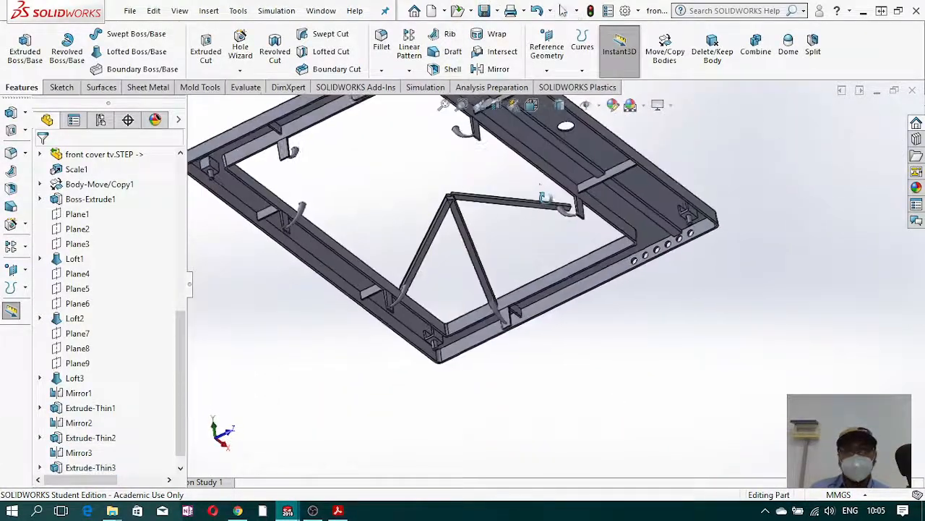
left_click(409, 70)
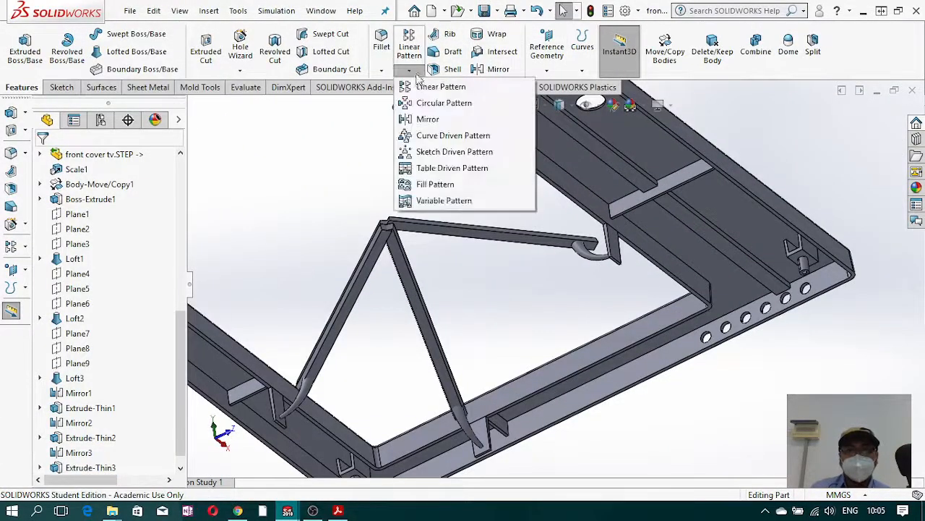
left_click(405, 119)
scroll(470, 232, "down", 3)
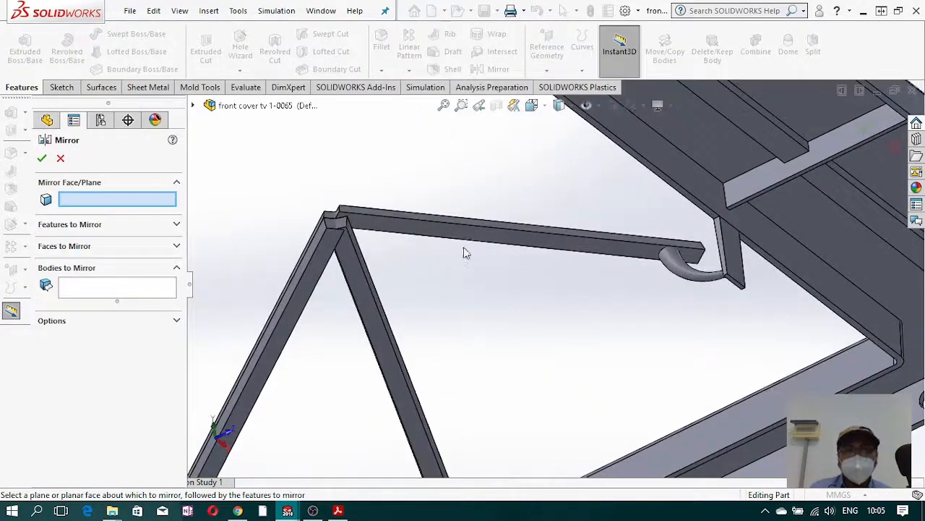
left_click(468, 243)
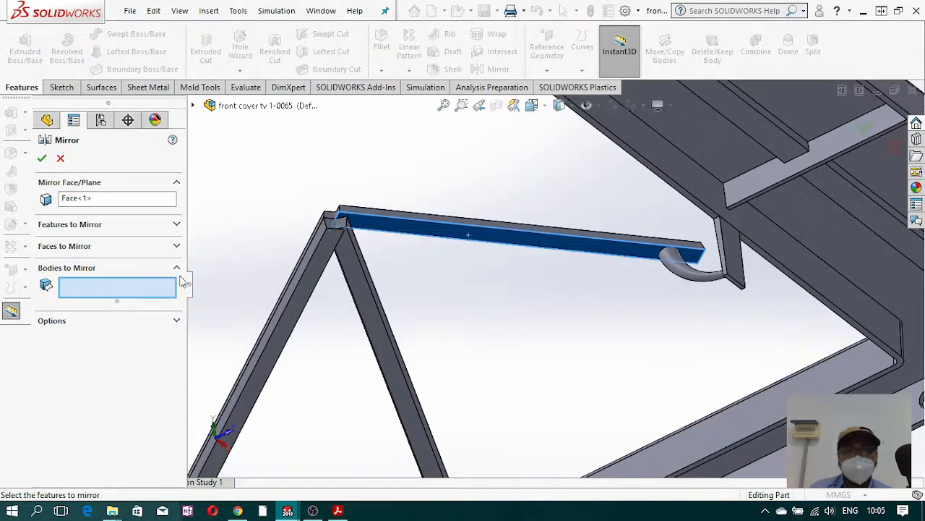
left_click(432, 225)
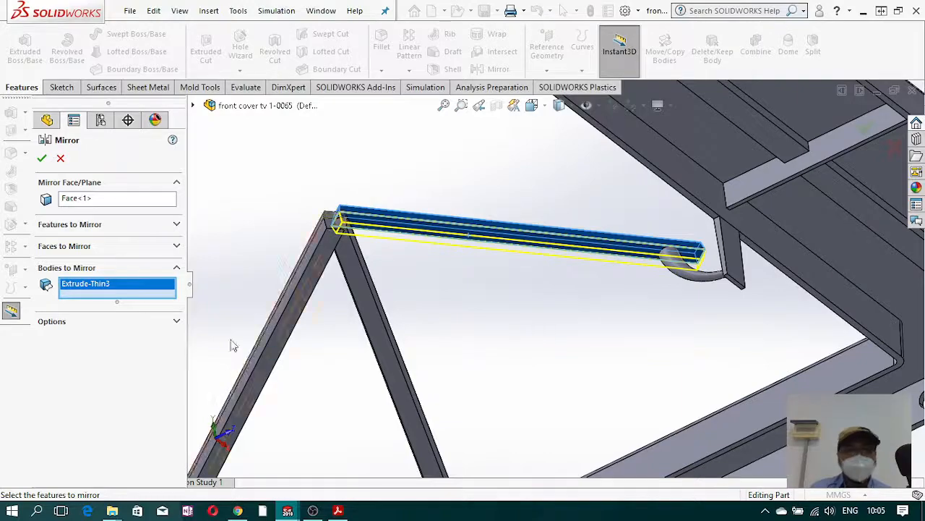
left_click(42, 158)
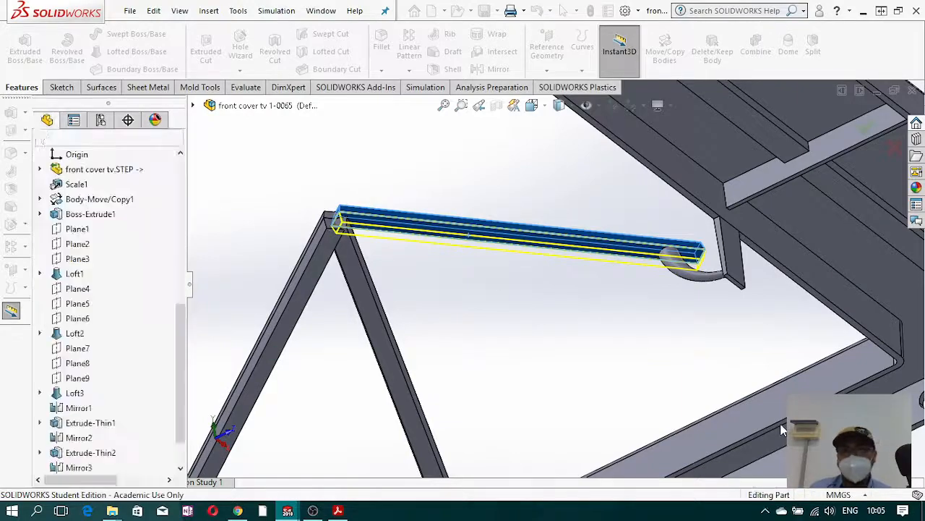
Step: Start a Combine with the Add operation and select both halves of the first bar, Extrude-Thin1 and Mirror2
scroll(553, 347, "up", 5)
middle_click_drag(537, 325, 520, 184)
scroll(519, 182, "down", 3)
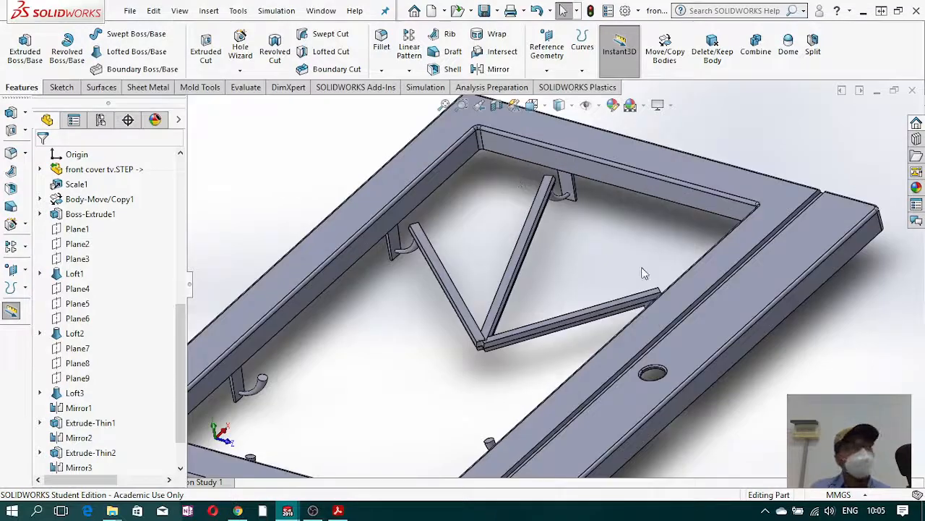
left_click(756, 47)
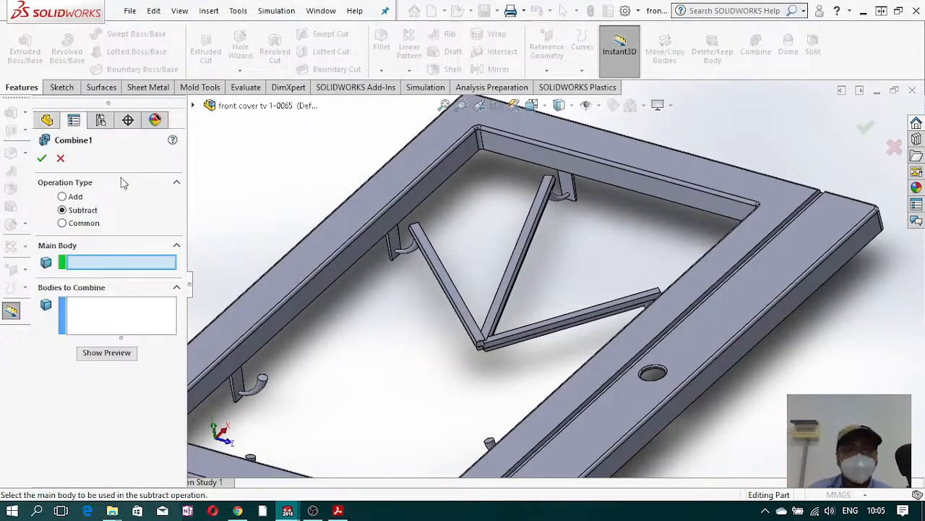
left_click(63, 196)
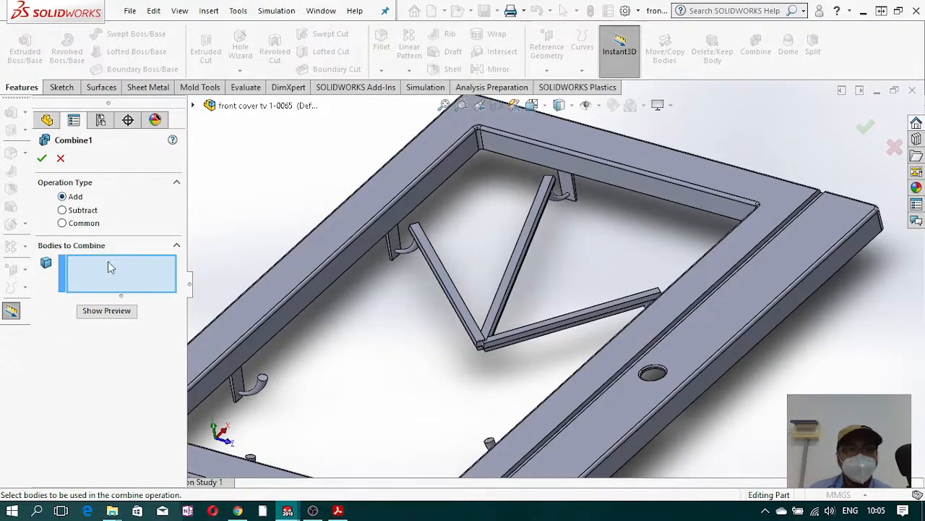
middle_click_drag(442, 278, 464, 273)
scroll(398, 278, "down", 3)
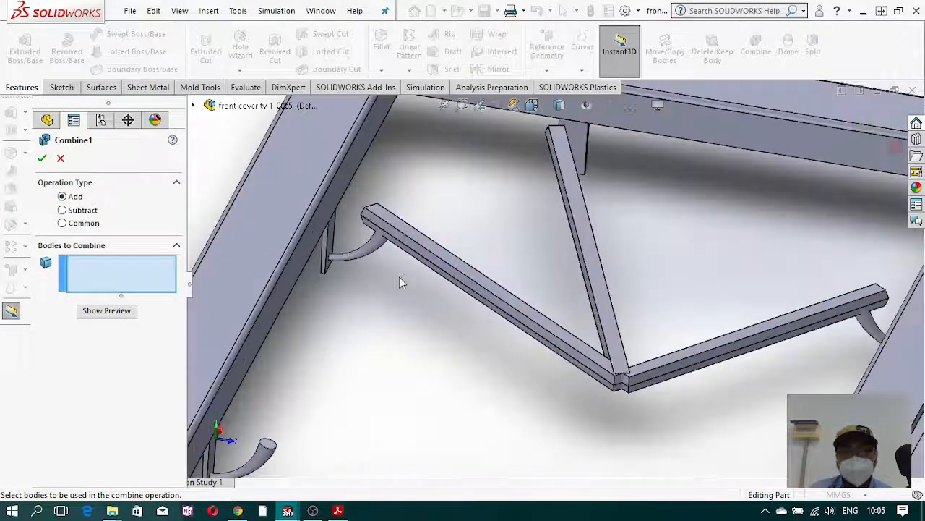
left_click(418, 260)
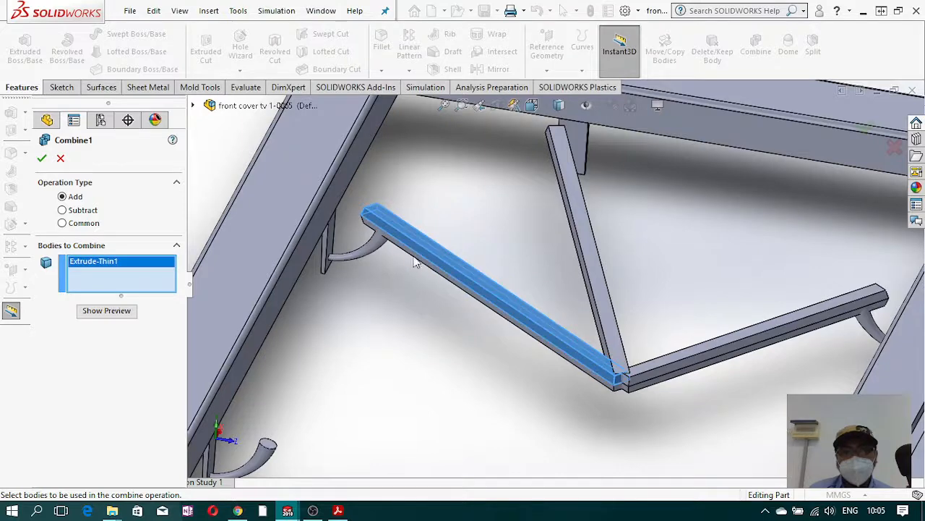
left_click(418, 259)
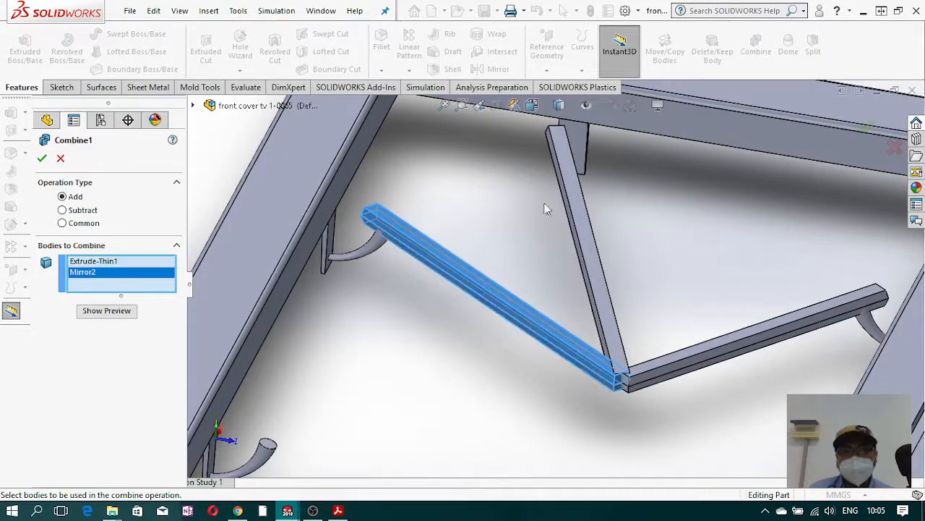
Step: Include both halves of the other two bars in the Add combine and complete it
left_click(571, 197)
left_click(727, 365)
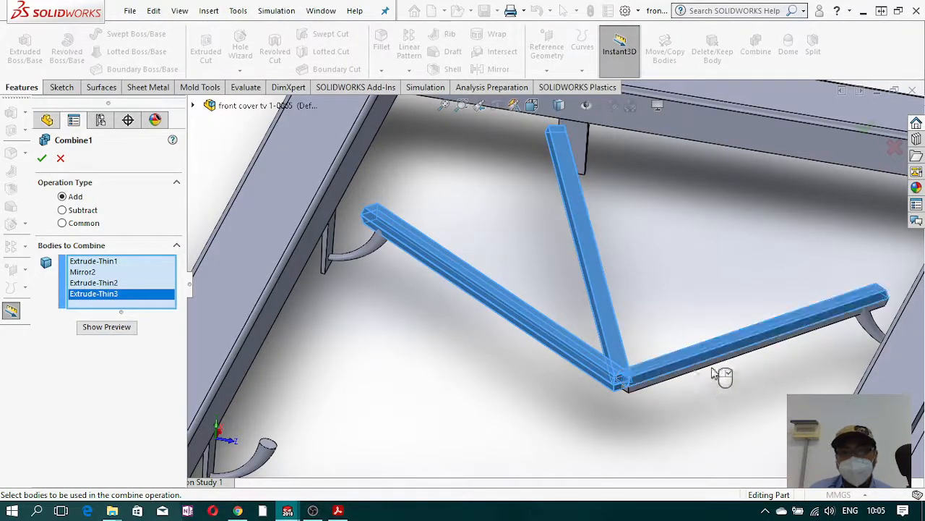
middle_click_drag(723, 374, 651, 304)
left_click(626, 358)
left_click(675, 365)
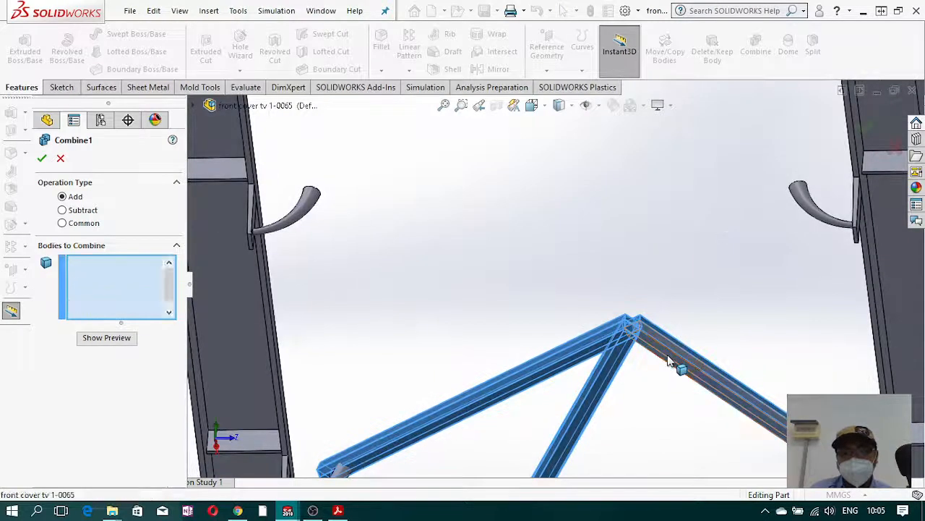
middle_click_drag(599, 207, 576, 275)
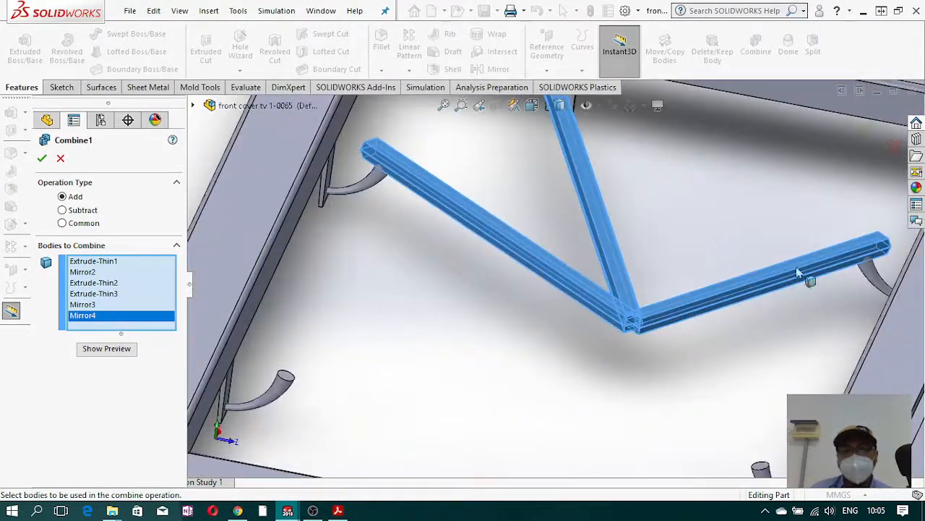
scroll(637, 293, "up", 4)
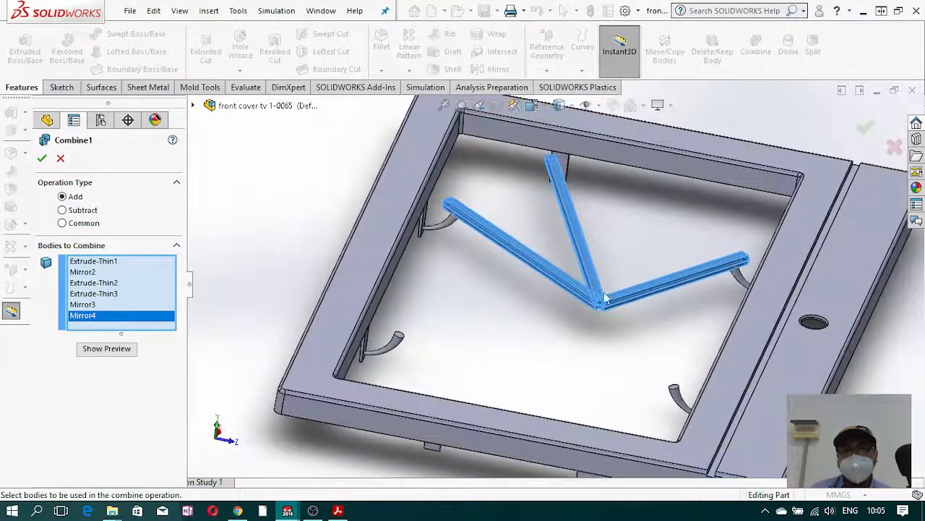
left_click(44, 159)
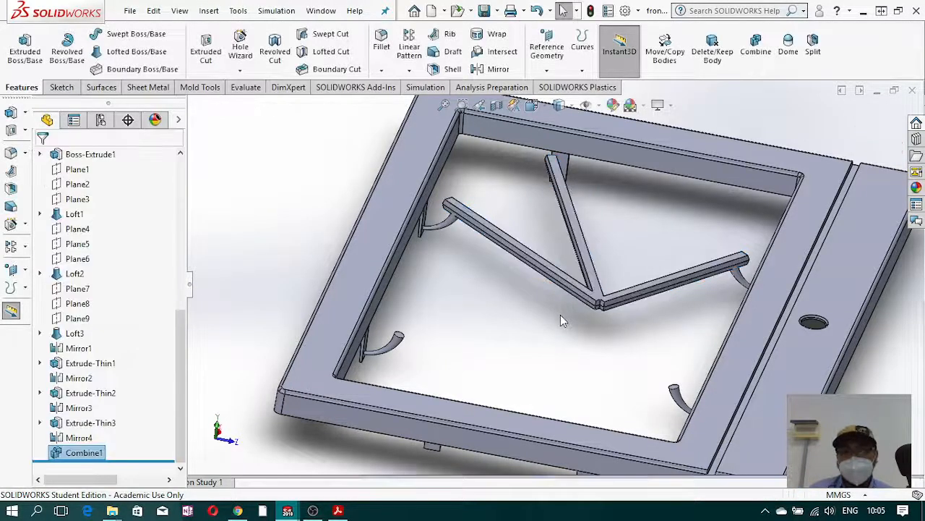
Step: Mirror the combined three-bar body about the Right Plane
middle_click_drag(506, 342, 463, 333)
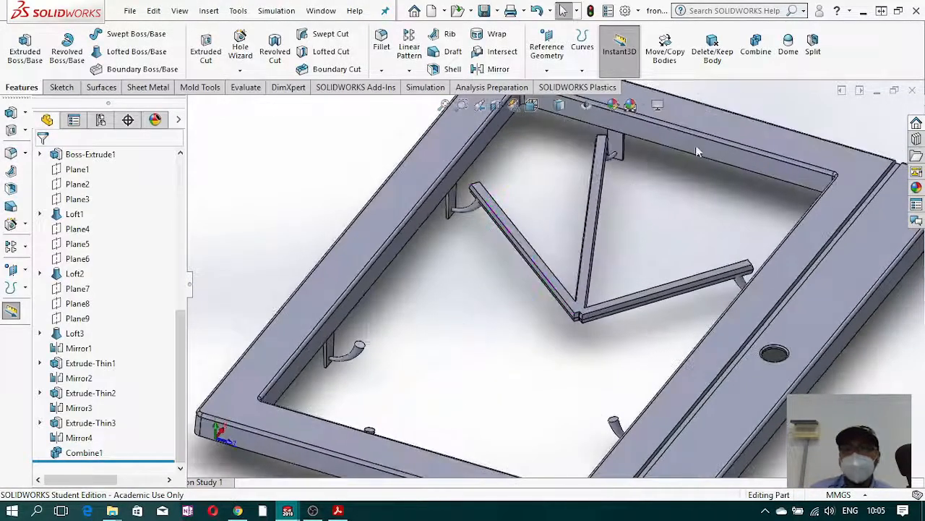
left_click(409, 70)
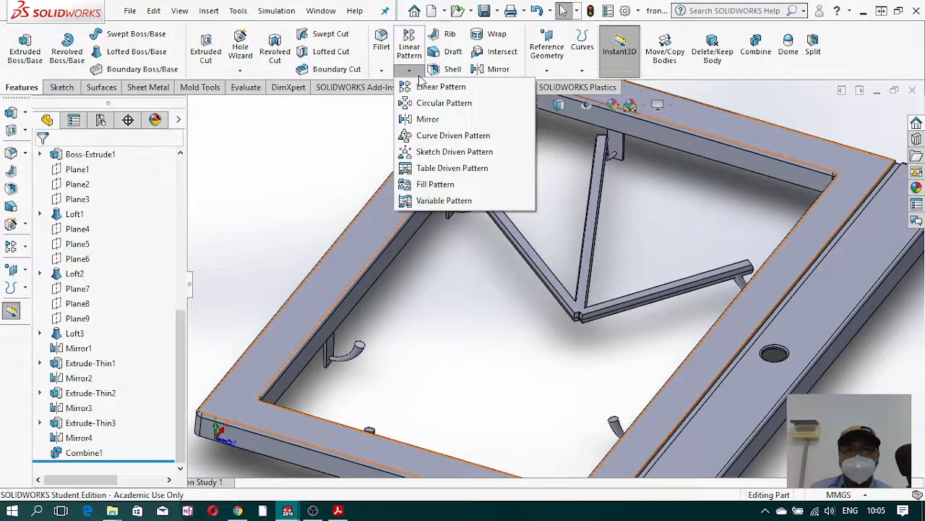
left_click(428, 118)
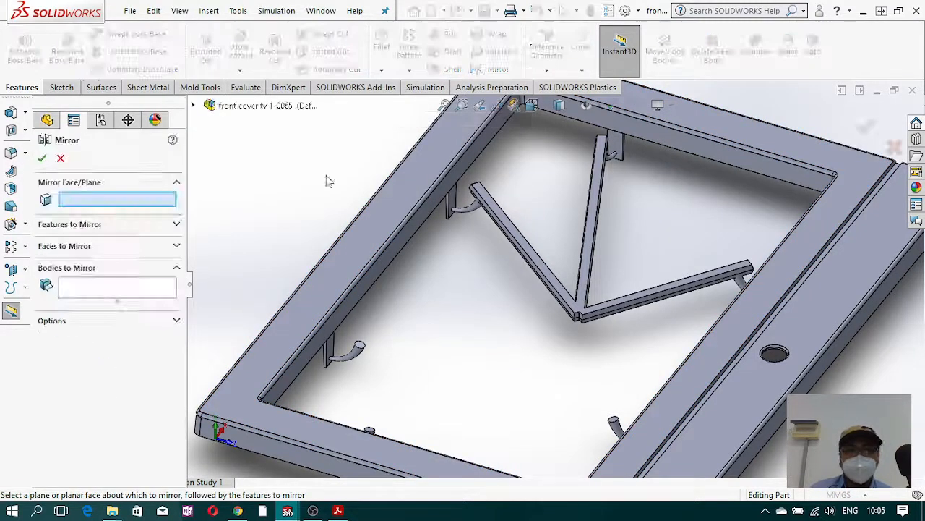
left_click(193, 107)
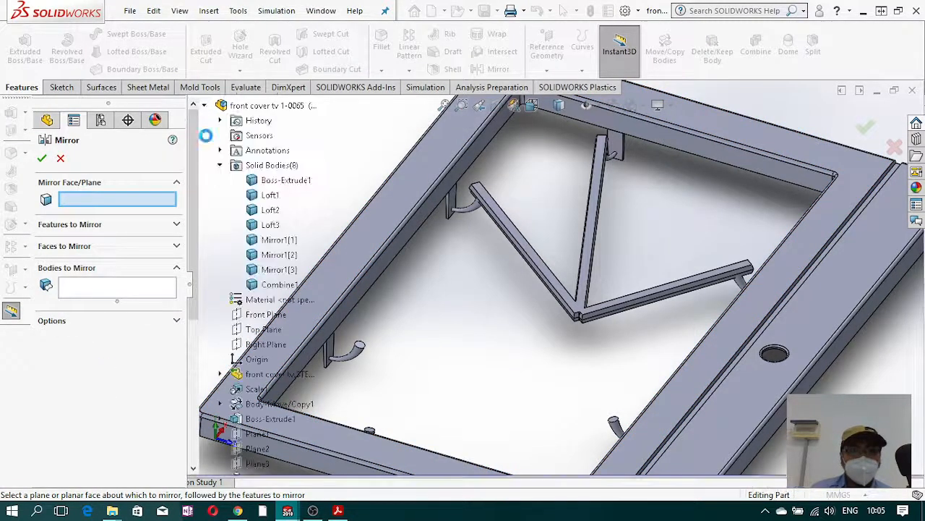
left_click(246, 346)
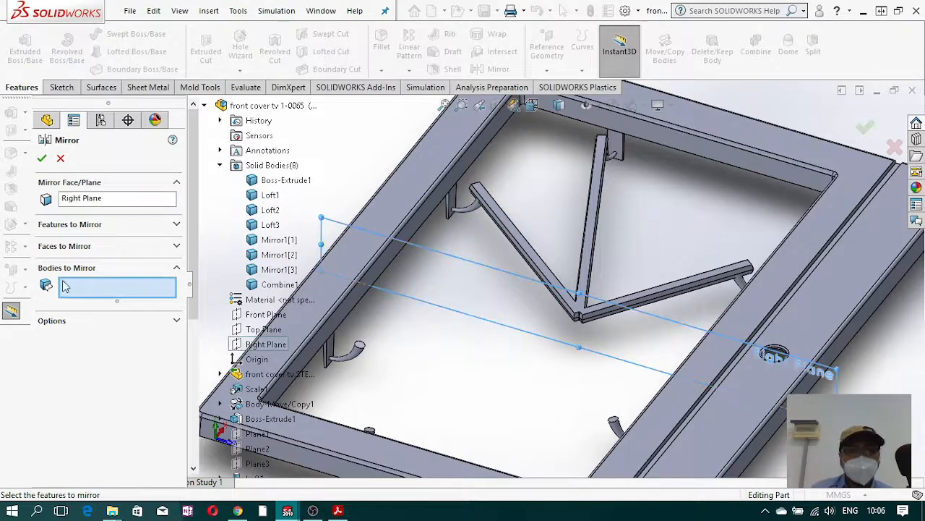
left_click(532, 244)
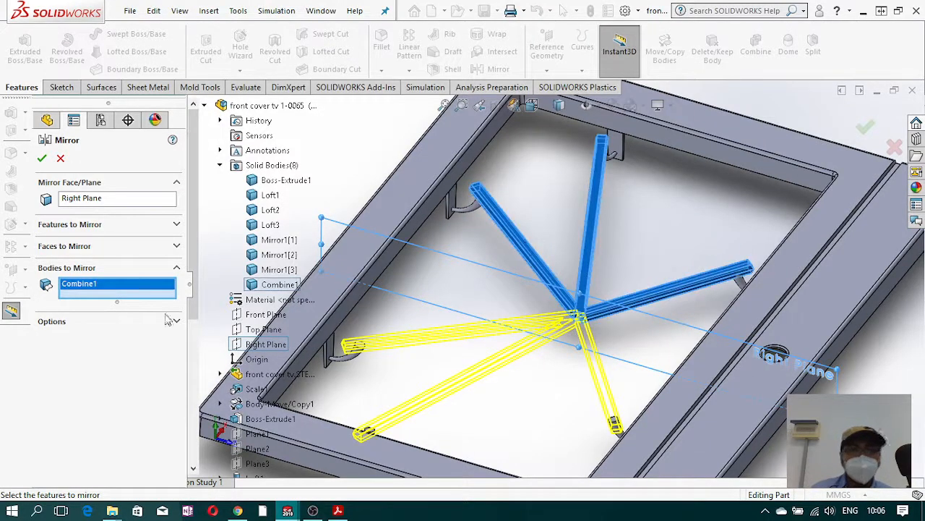
key("Return")
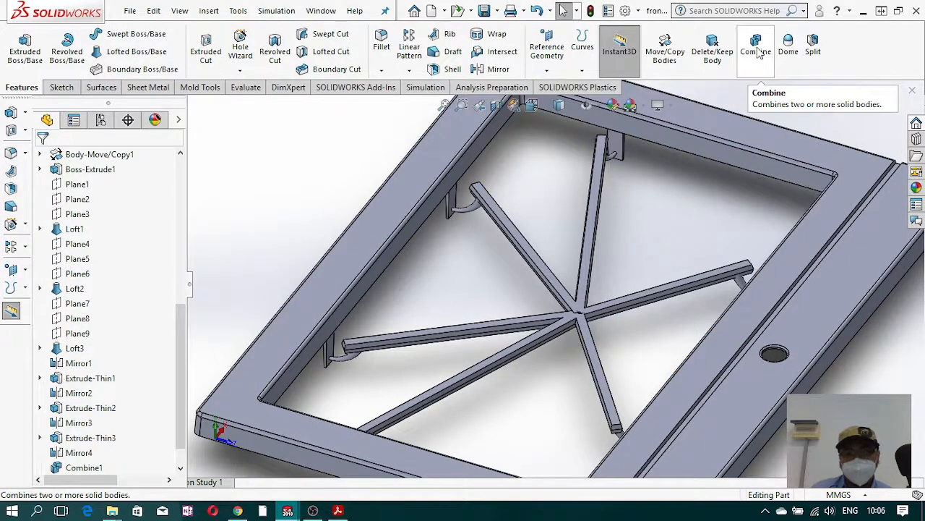
Step: Start another Add combine with the original three-bar body and its mirrored copy
scroll(581, 259, "down", 8)
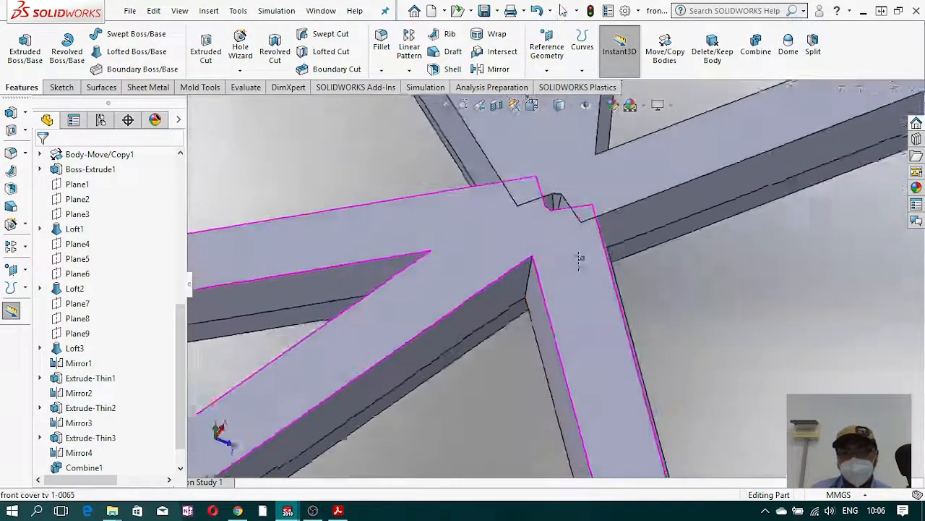
middle_click_drag(580, 259, 581, 331)
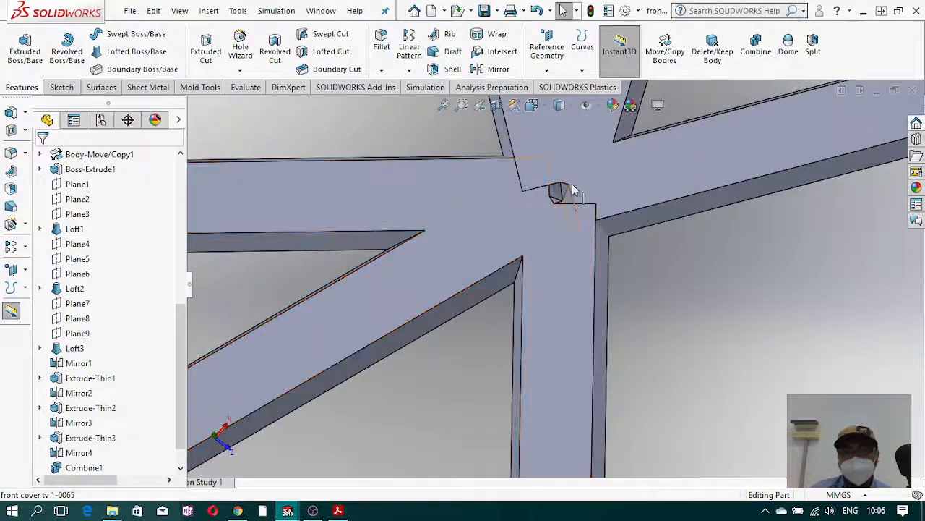
scroll(624, 259, "up", 10)
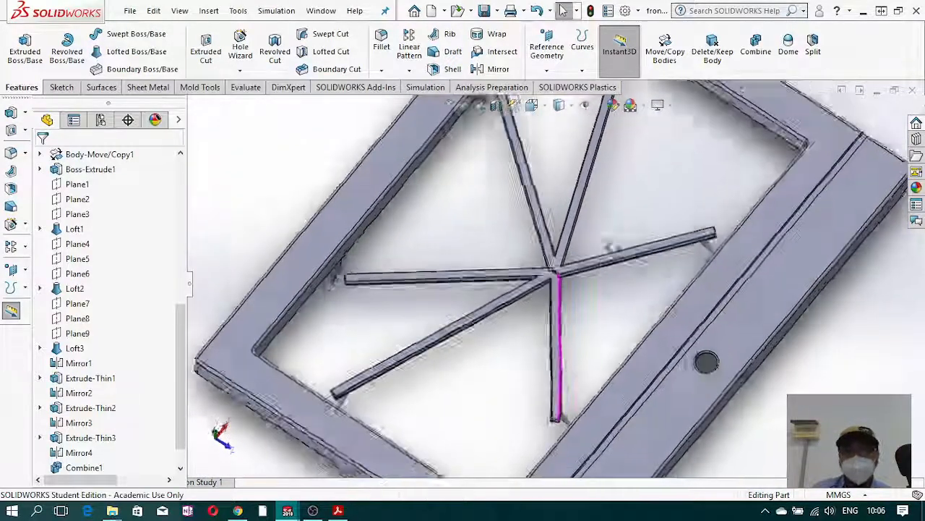
middle_click_drag(613, 248, 613, 258)
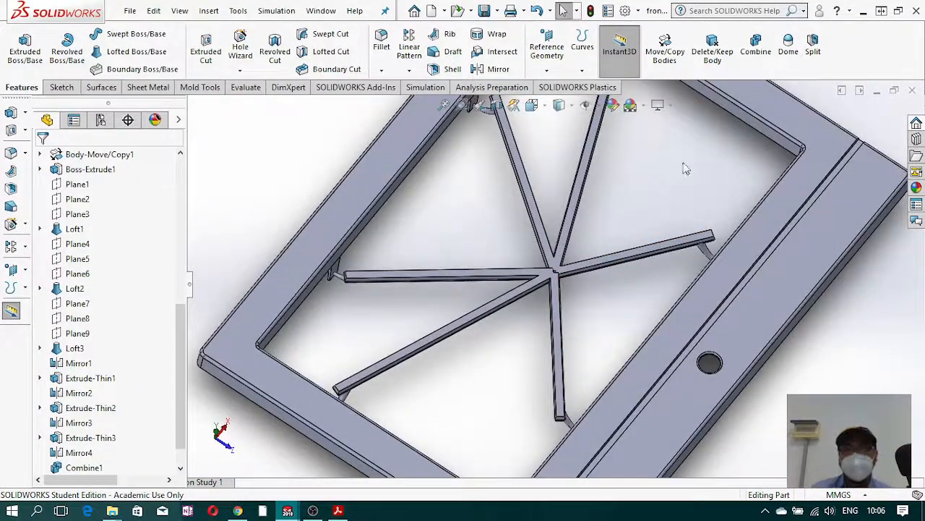
left_click(756, 44)
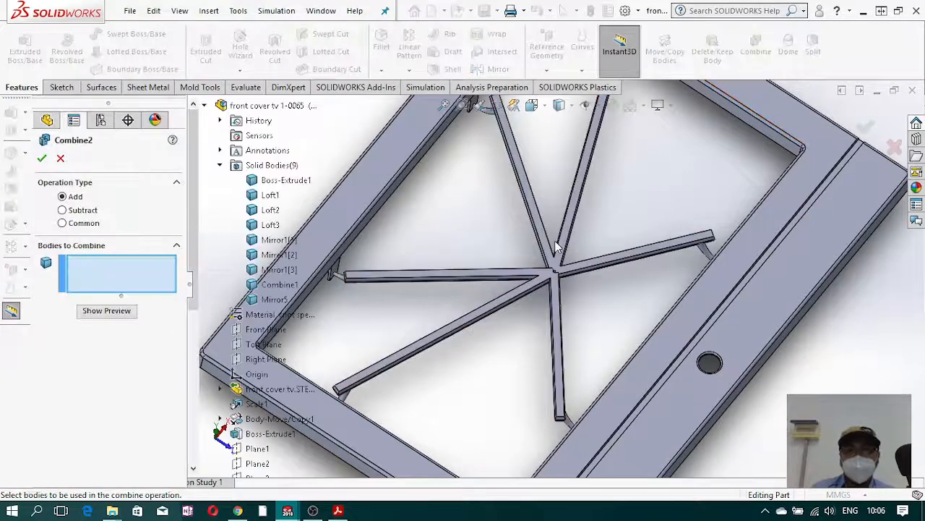
left_click(558, 256)
left_click(554, 293)
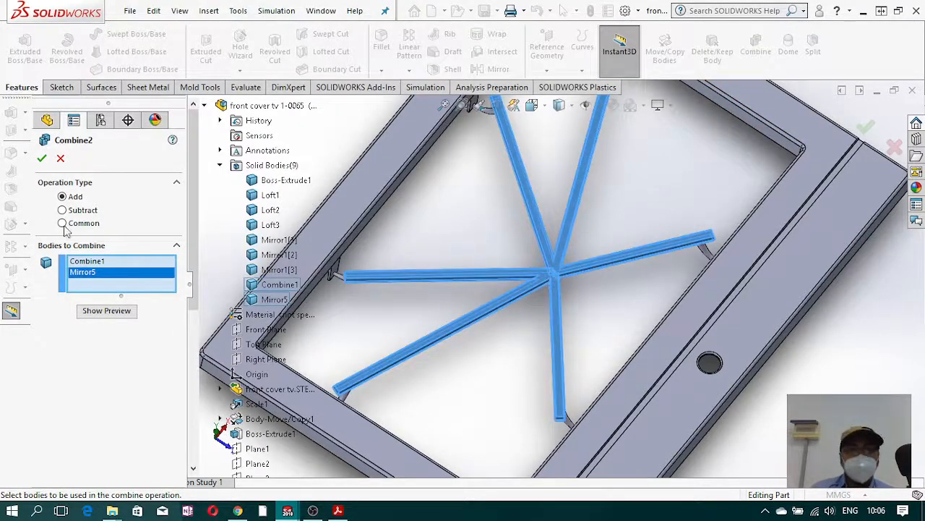
Step: Include the three original curved pins, Loft3, Loft2 and Loft1, in the bodies to combine
scroll(411, 276, "up", 3)
middle_click_drag(411, 277, 443, 293)
scroll(444, 289, "down", 7)
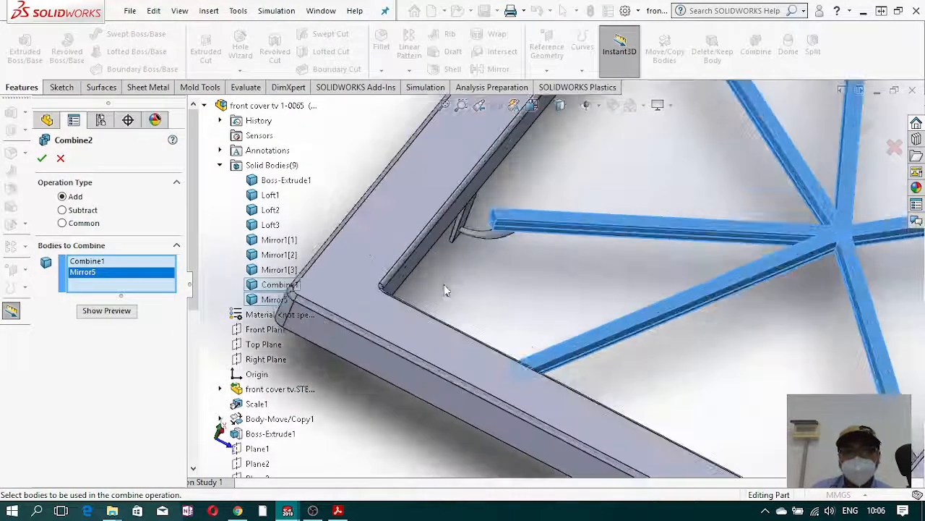
scroll(478, 264, "down", 3)
left_click(560, 206)
middle_click_drag(630, 275, 542, 362)
left_click(523, 438)
scroll(654, 434, "up", 7)
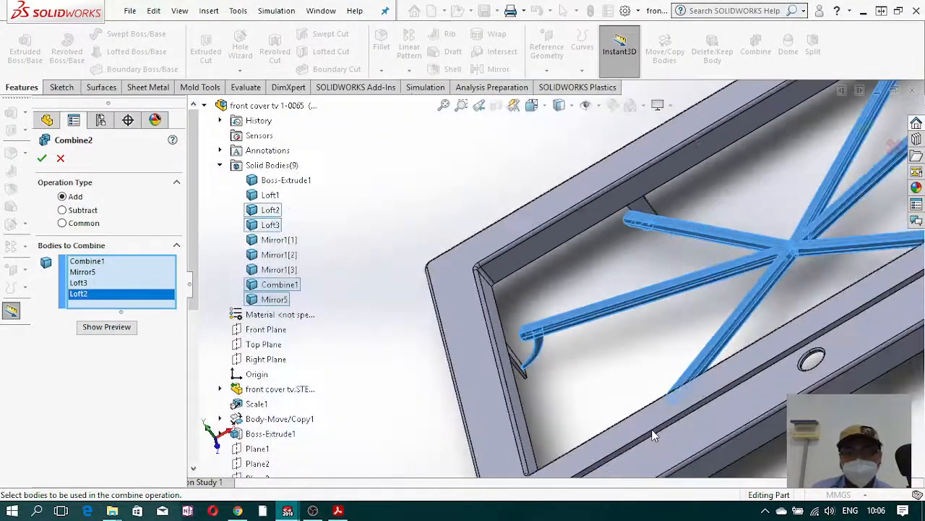
middle_click_drag(652, 354, 677, 423)
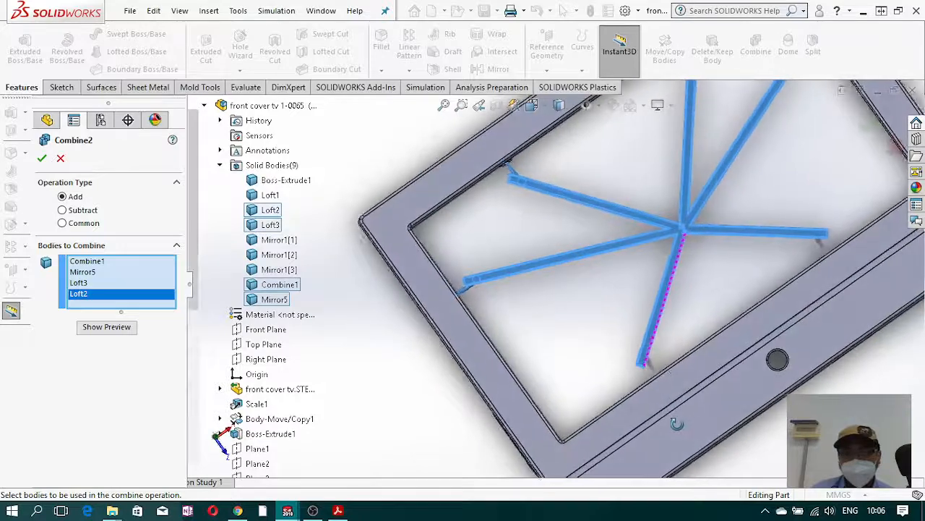
scroll(662, 365, "down", 6)
left_click(606, 326)
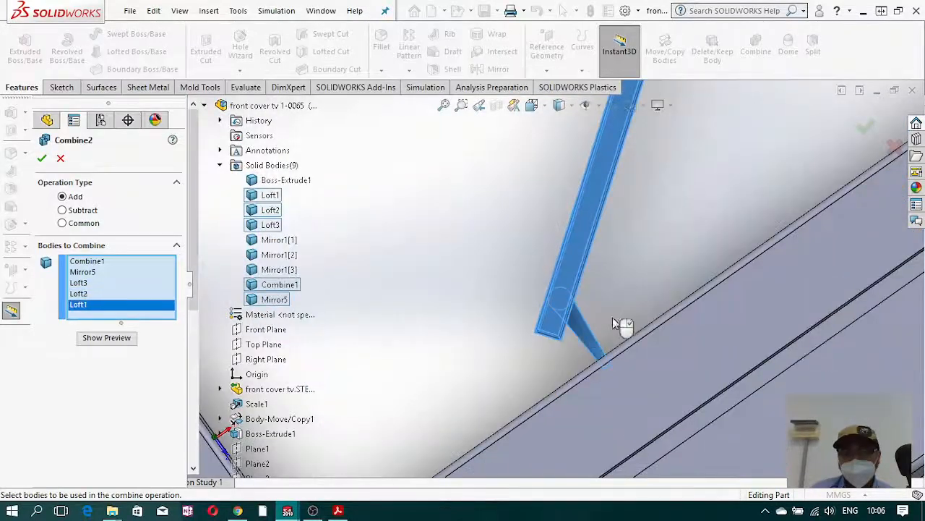
Step: Include the three mirrored pins, Mirror1[1], Mirror1[2] and Mirror1[3], and try to complete the combine of bars and pins
scroll(672, 246, "up", 5)
scroll(705, 203, "up", 3)
scroll(680, 217, "down", 6)
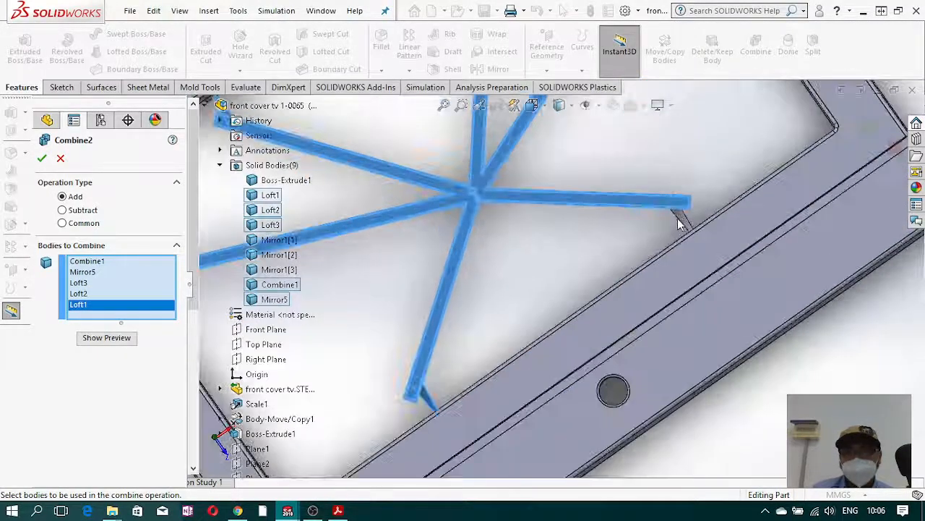
left_click(645, 244)
scroll(561, 262, "up", 5)
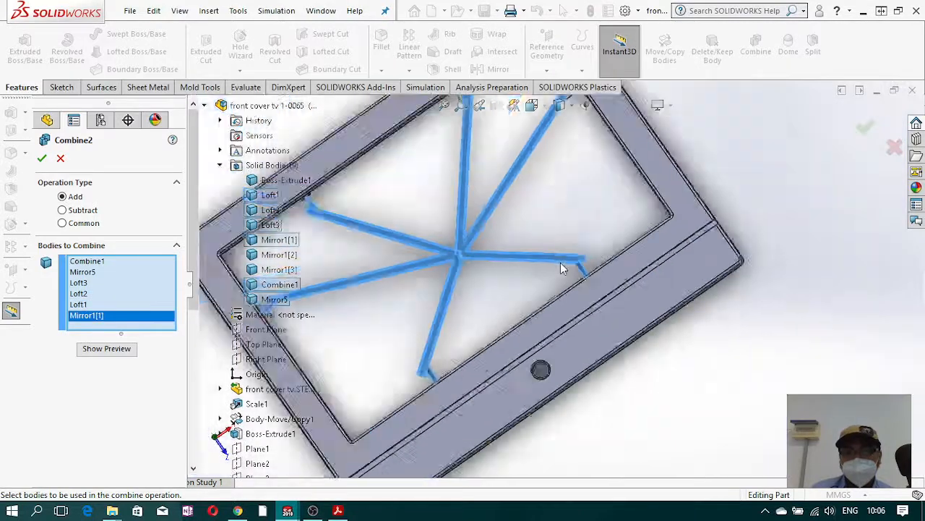
scroll(566, 168, "down", 3)
scroll(571, 188, "down", 3)
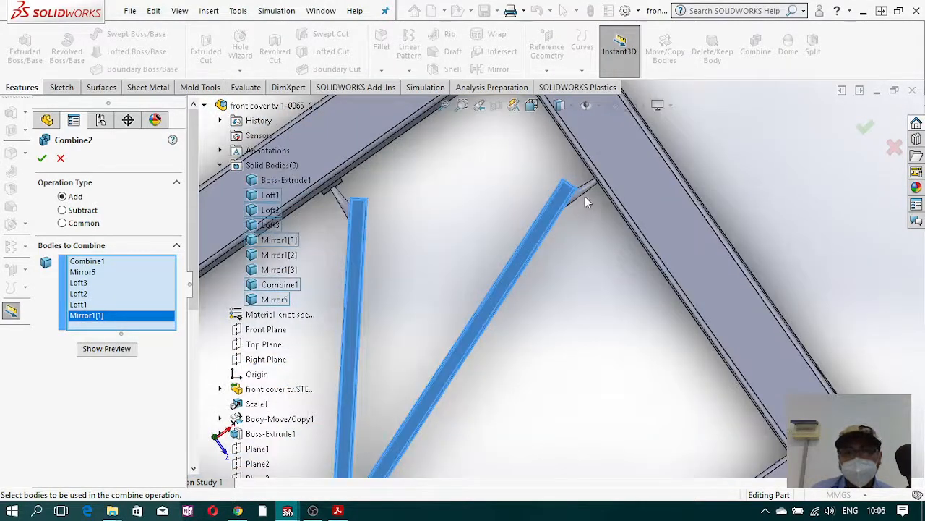
left_click(587, 195)
left_click(339, 199)
scroll(497, 278, "up", 6)
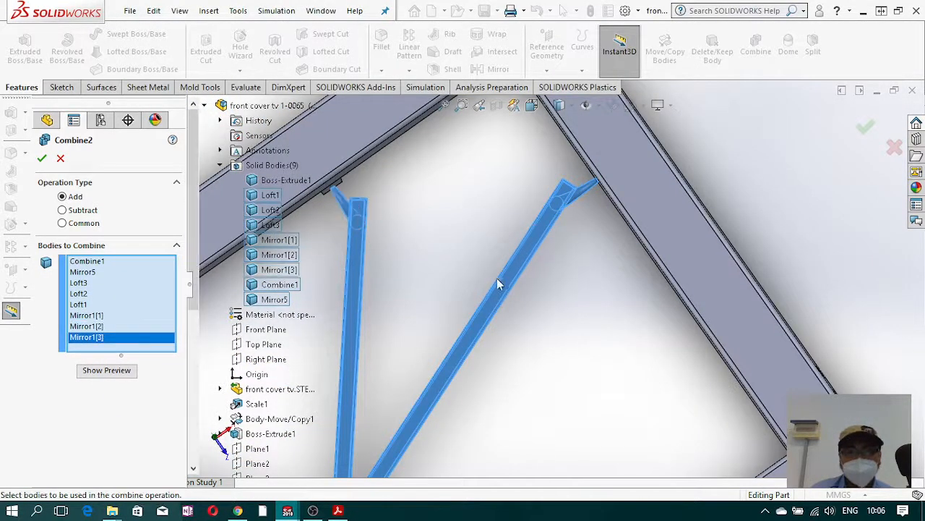
middle_click_drag(567, 352, 612, 279)
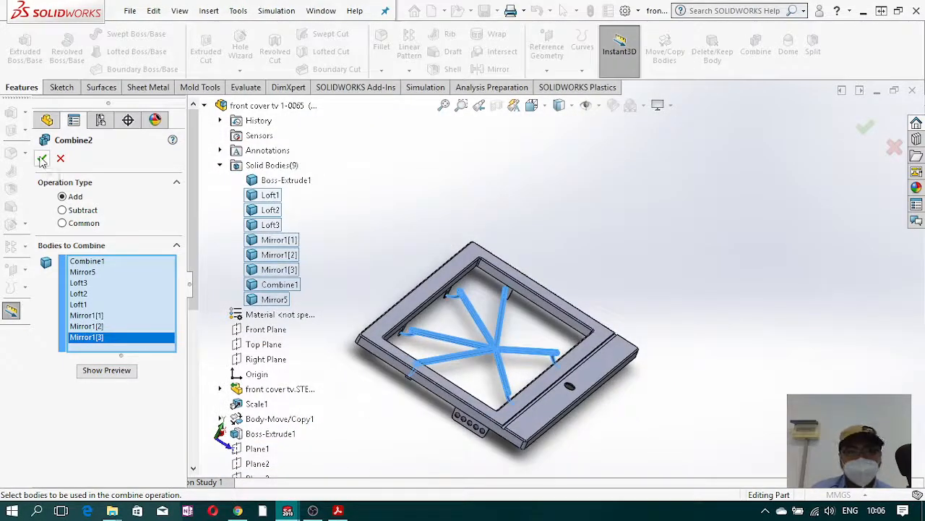
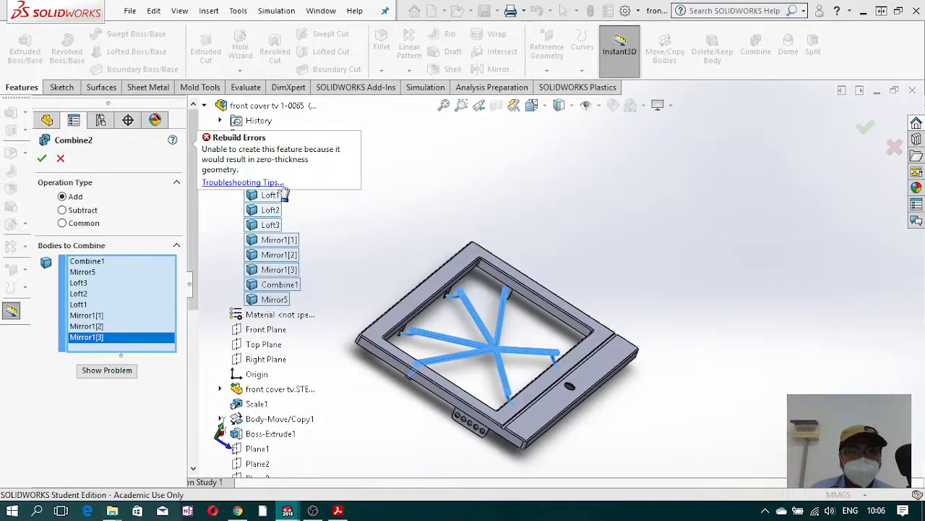
scroll(468, 316, "down", 10)
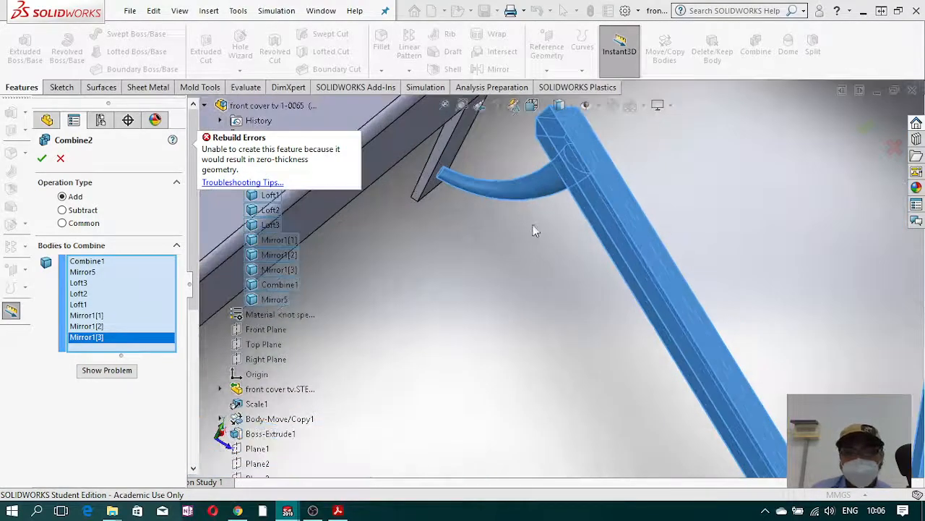
Step: Inspect where the selected bars and pins meet, and abandon the pending combine
middle_click_drag(545, 207, 559, 222)
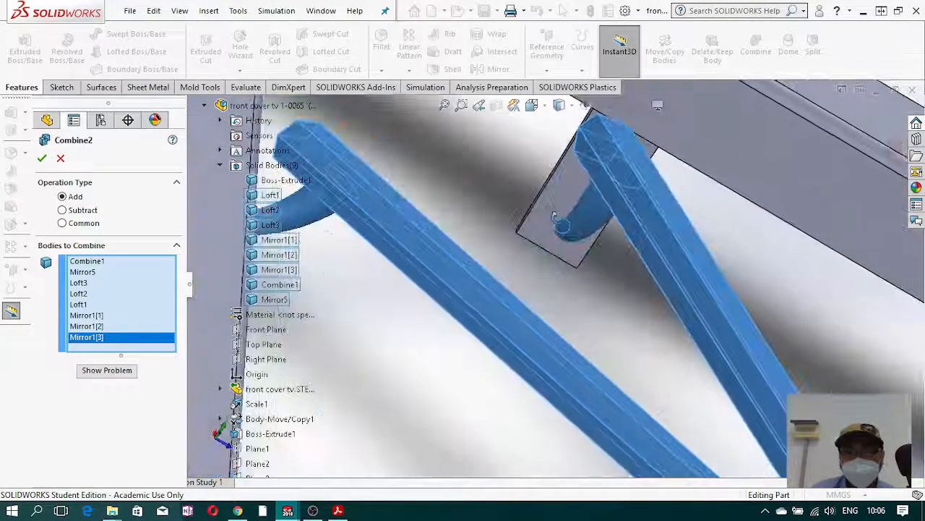
scroll(507, 274, "up", 3)
scroll(486, 302, "up", 5)
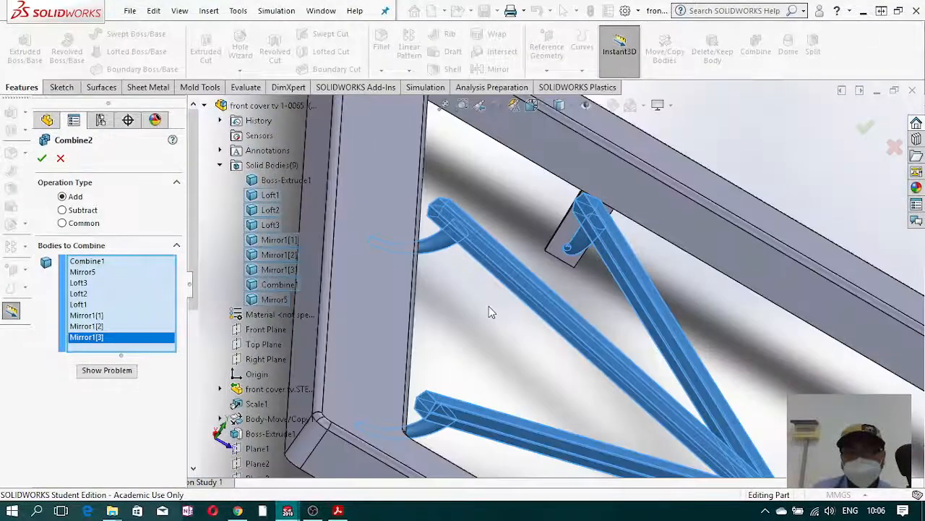
middle_click_drag(489, 312, 475, 412)
scroll(584, 352, "up", 4)
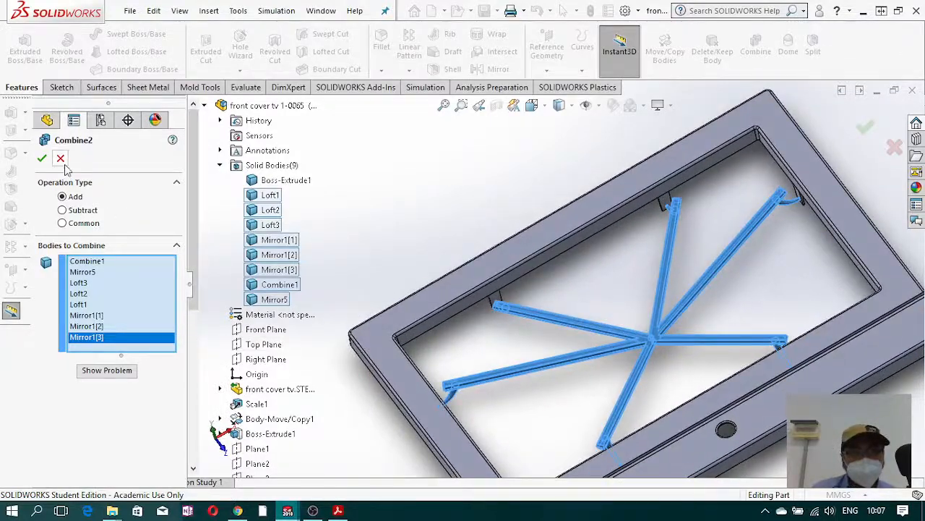
left_click(62, 162)
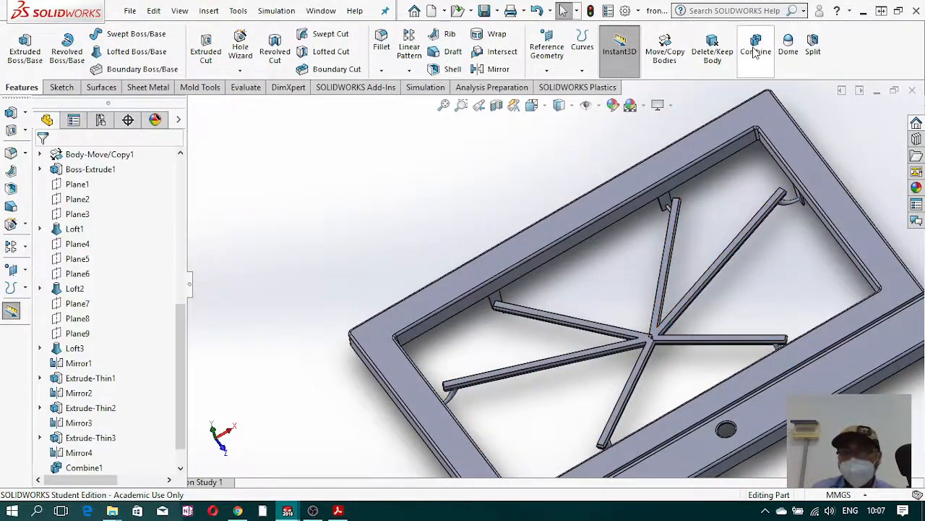
Step: Try to combine only the original three-bar body and its mirrored copy with the Add operation
left_click(756, 47)
left_click(620, 351)
left_click(680, 325)
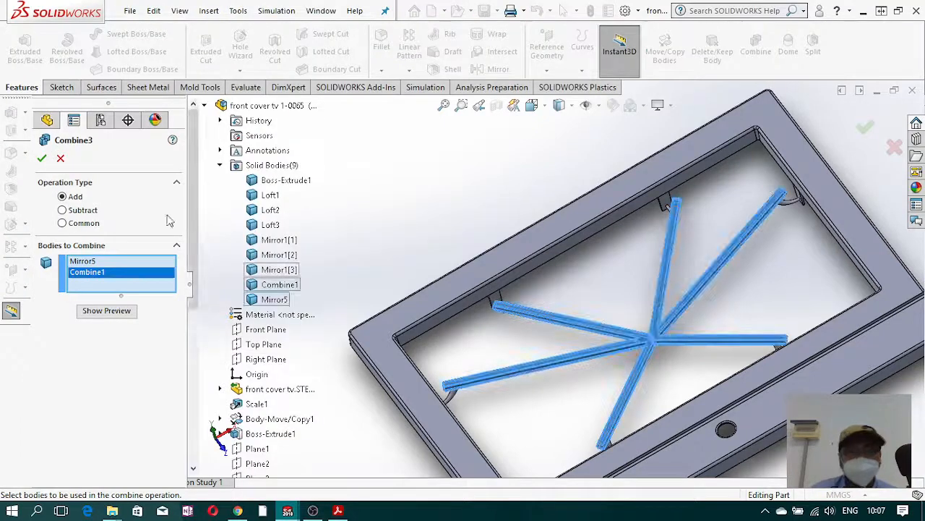
left_click(42, 160)
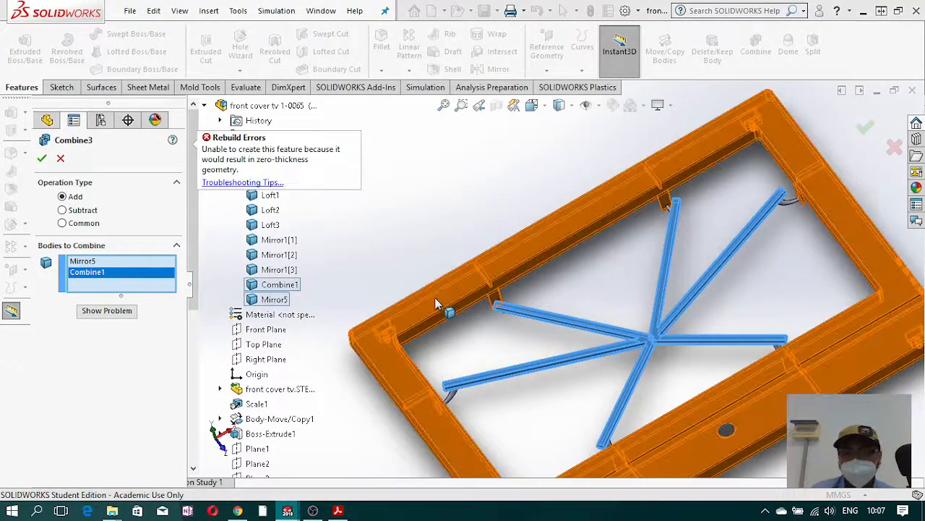
left_click(61, 158)
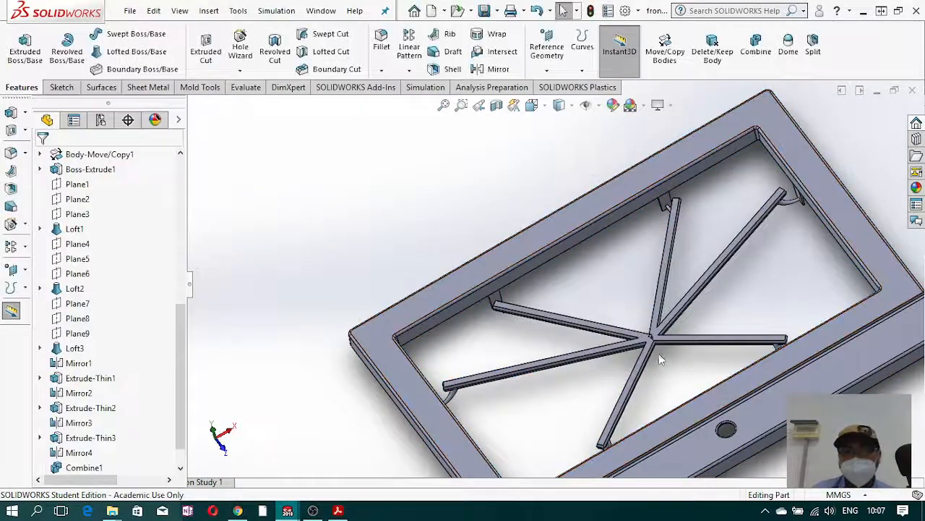
Step: Start a sketch on the Top Plane and orient the view to the top, focused on the junction of the bars
middle_click_drag(622, 376, 673, 358)
scroll(627, 314, "up", 3)
mouse_move(627, 314)
middle_mouse_down()
mouse_move(626, 283)
mouse_move(634, 294)
mouse_move(627, 307)
middle_mouse_up()
scroll(627, 307, "down", 3)
scroll(627, 307, "down", 3)
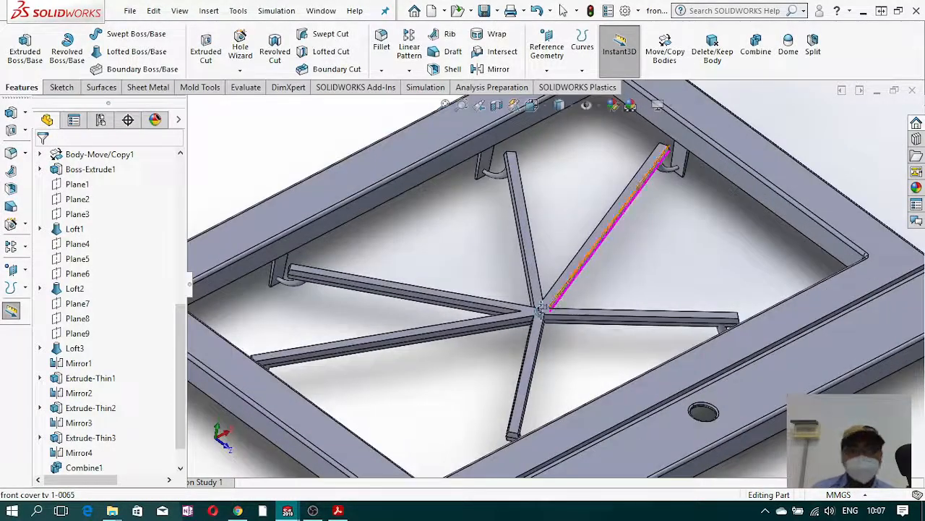
left_click(62, 87)
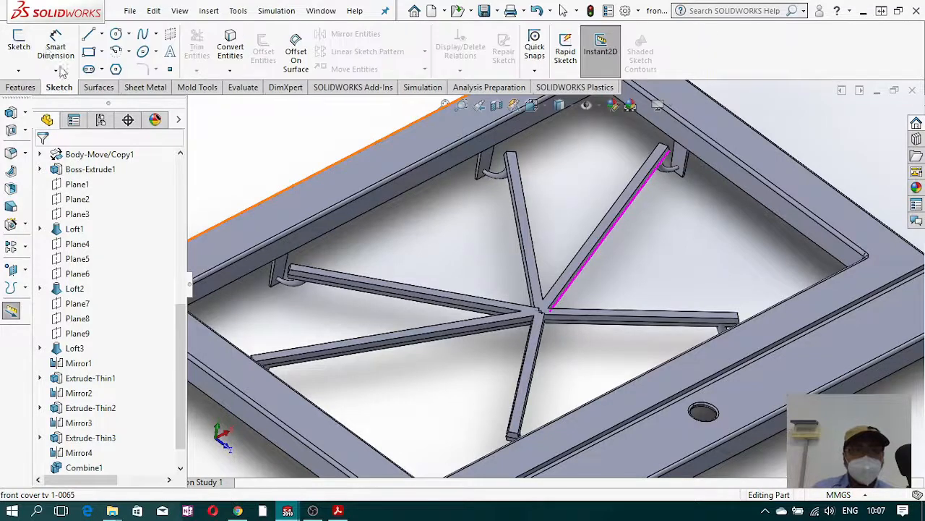
left_click(19, 40)
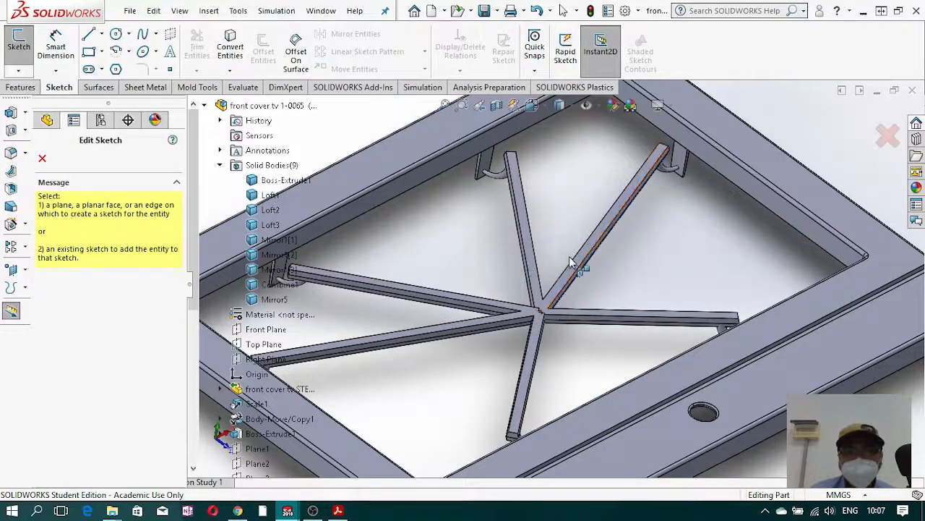
key("f")
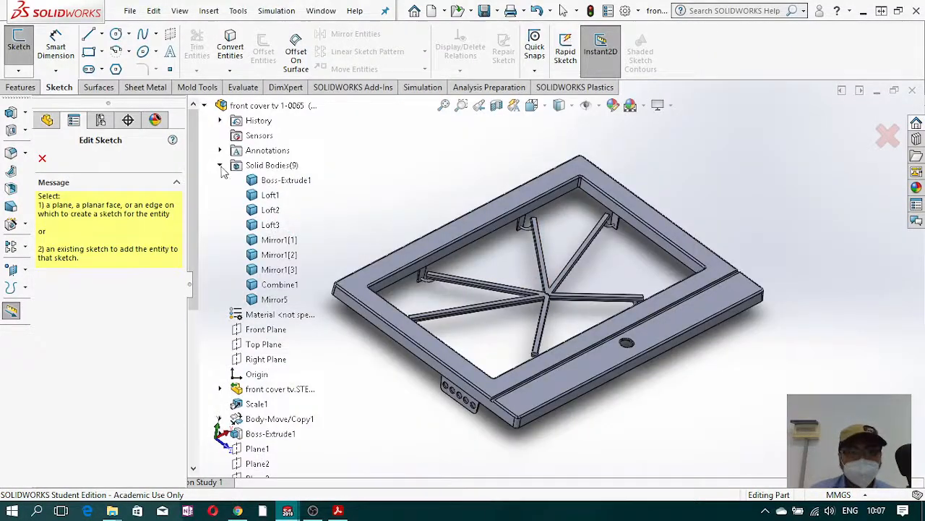
left_click(264, 344)
left_click(532, 105)
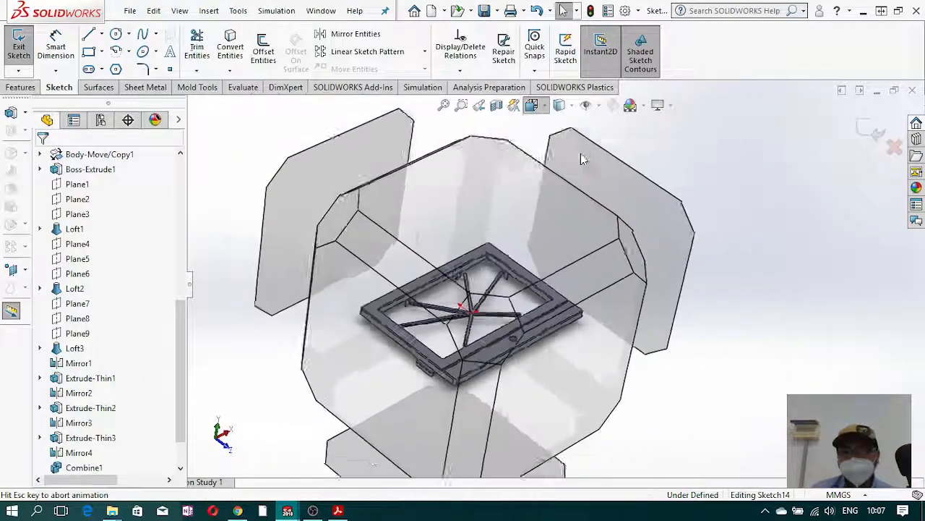
left_click(609, 192)
scroll(574, 234, "down", 5)
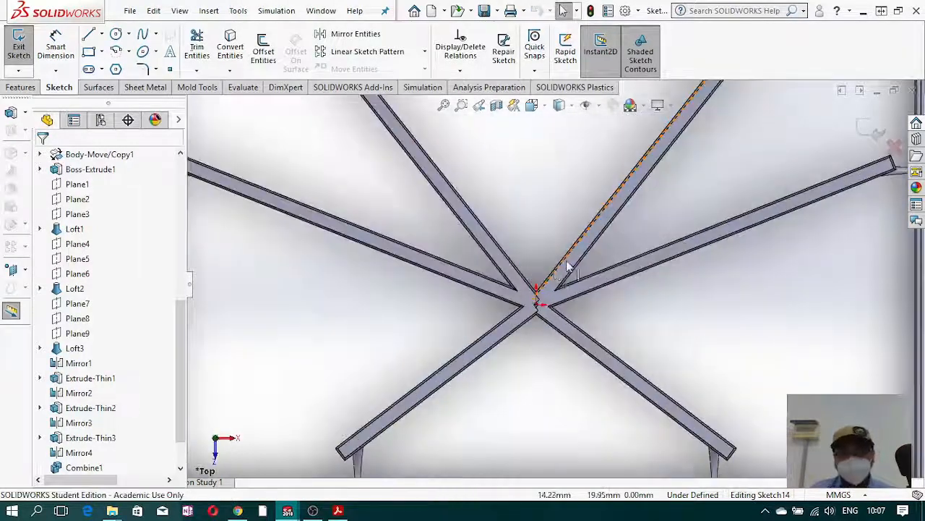
Step: Sketch a circle centred on the origin over the bar junction, about 24.5 mm in diameter
left_click(116, 34)
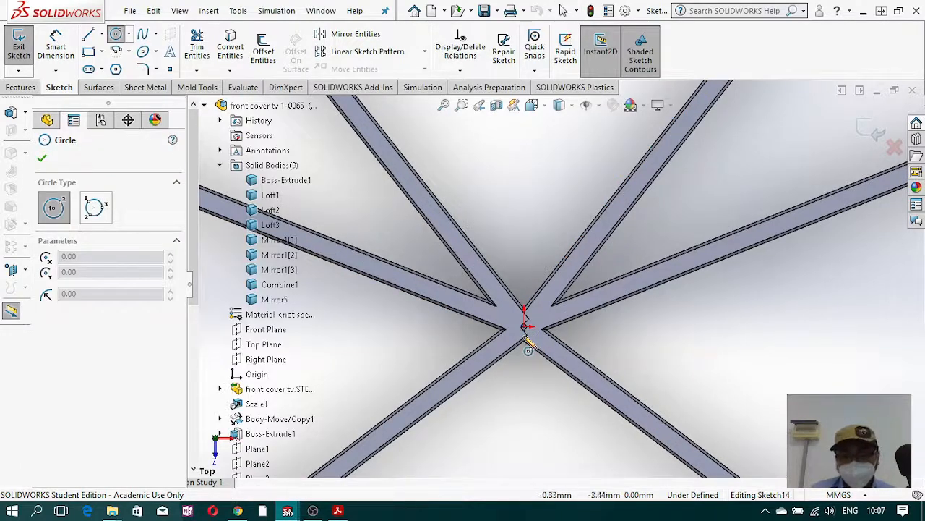
scroll(528, 349, "down", 4)
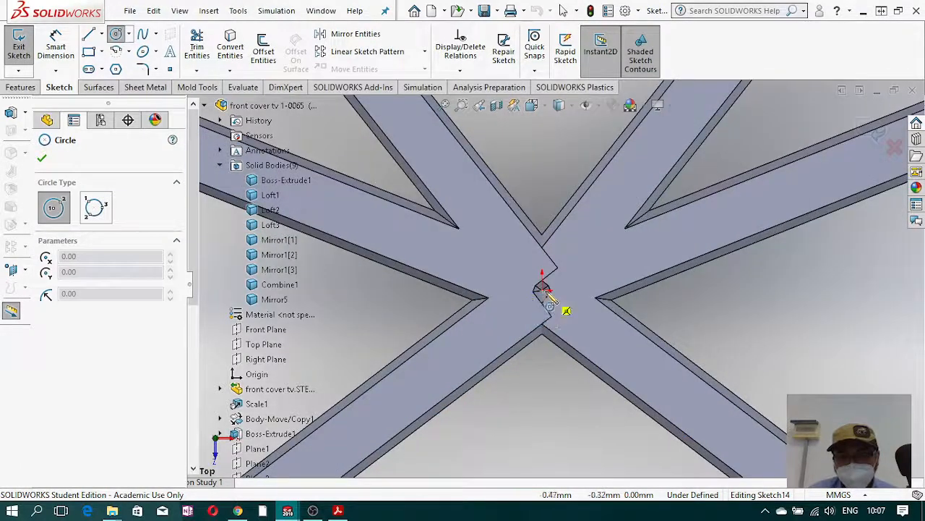
left_click(543, 289)
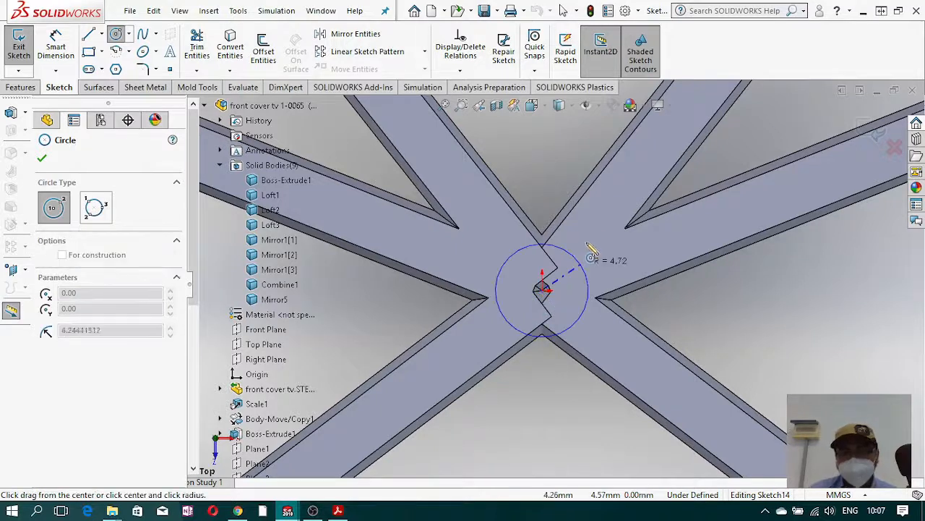
left_click(551, 172)
Step: Dimension the hub circle's diameter to 20 mm
left_click(56, 46)
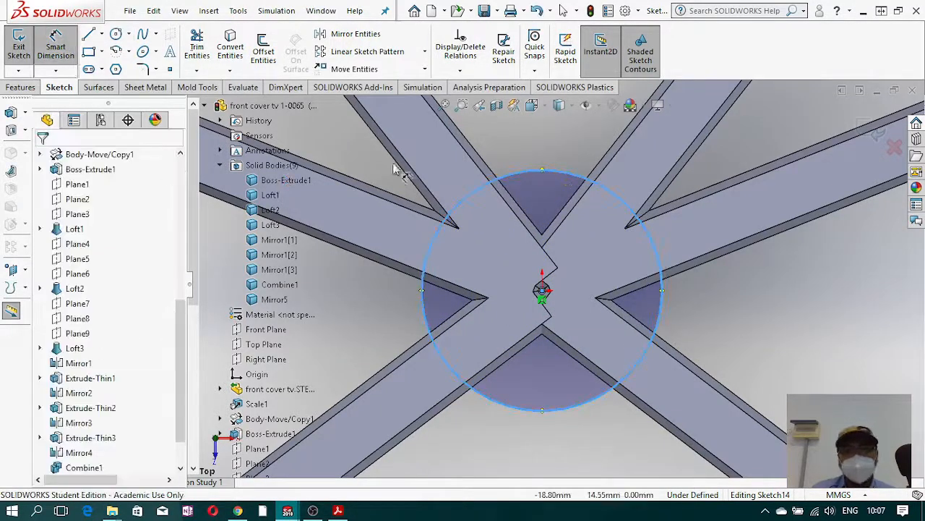
left_click(558, 172)
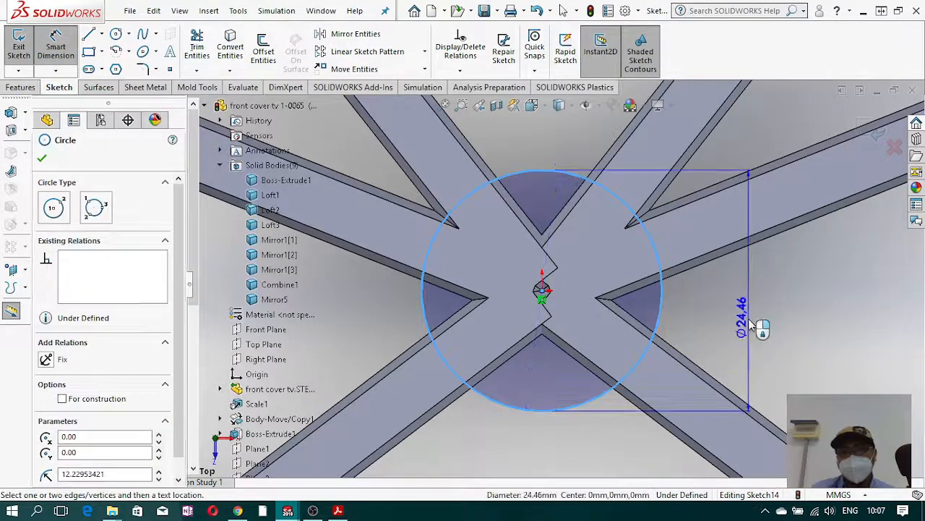
left_click(767, 329)
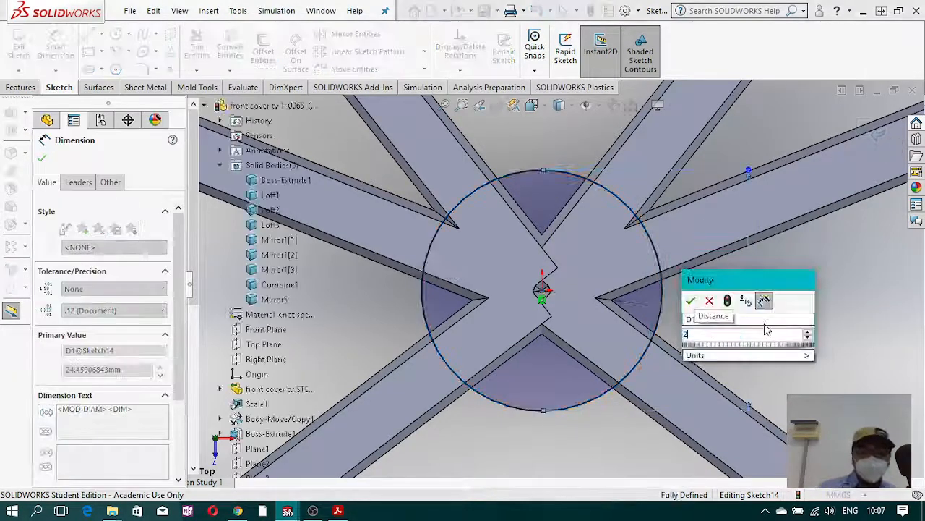
key("Return")
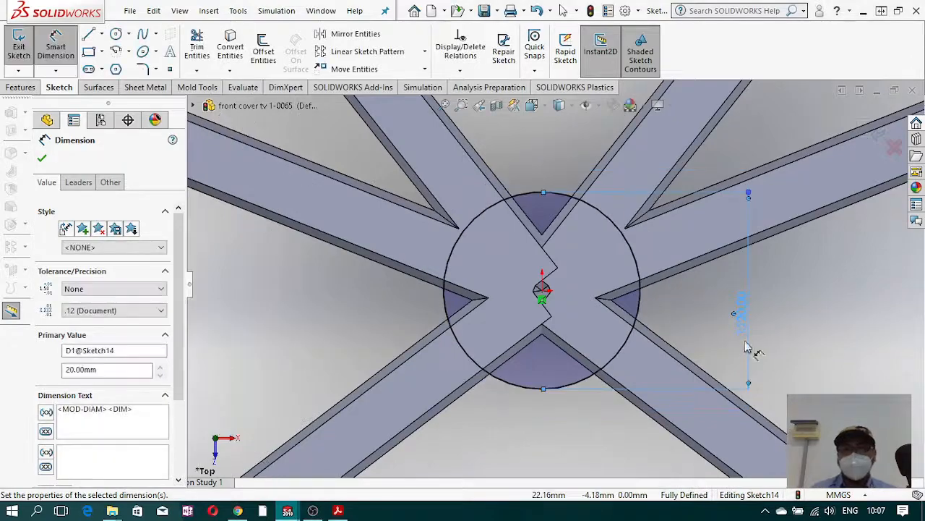
Step: Set up a boss extrude of the hub circle with a Mid Plane end condition and a 6 mm depth
scroll(624, 338, "up", 6)
middle_click_drag(628, 346, 122, 159)
left_click(21, 88)
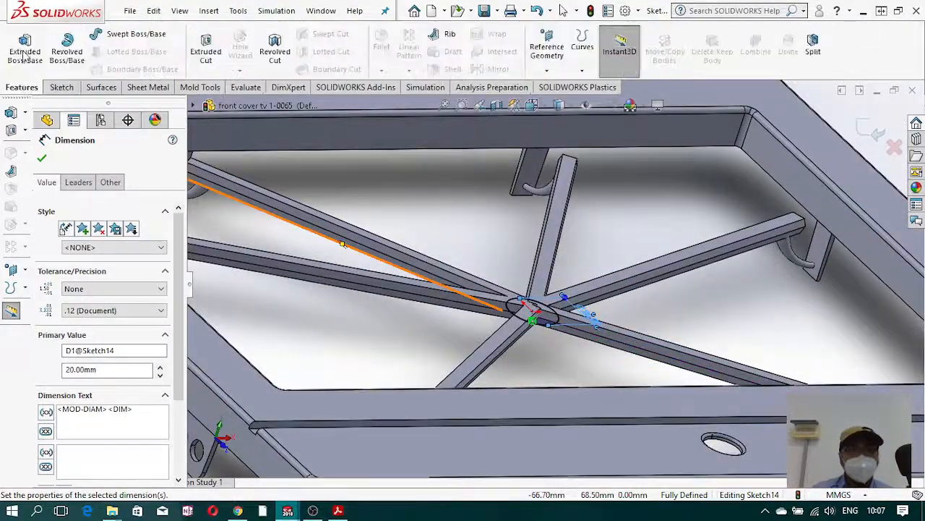
left_click(25, 45)
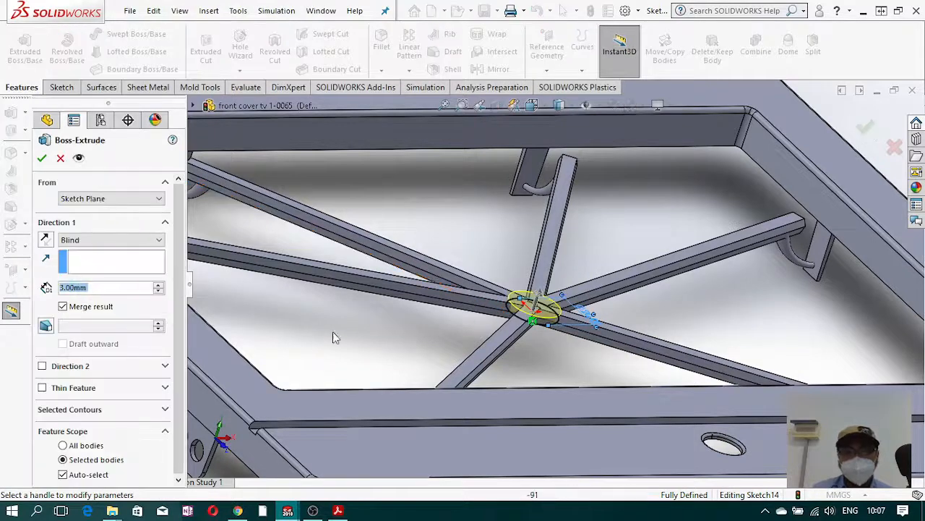
left_click(142, 242)
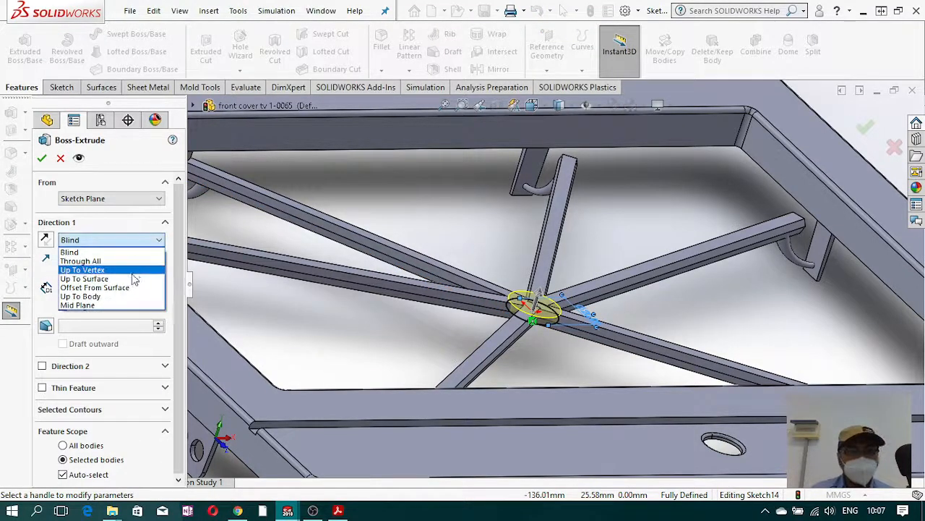
left_click(128, 305)
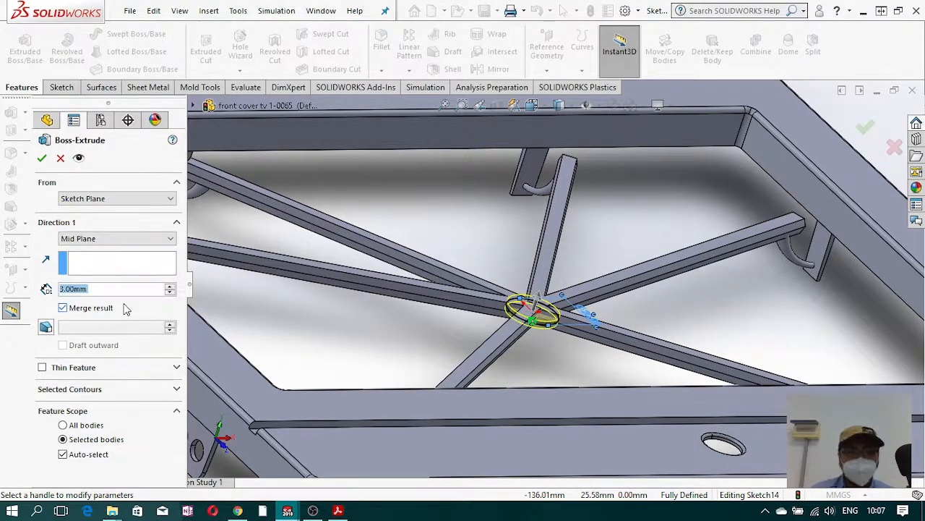
type("6")
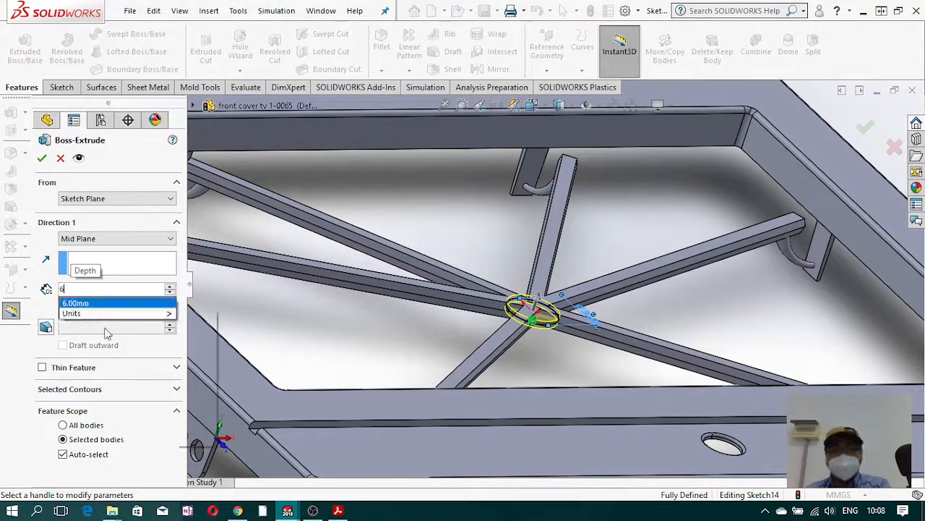
key("Return")
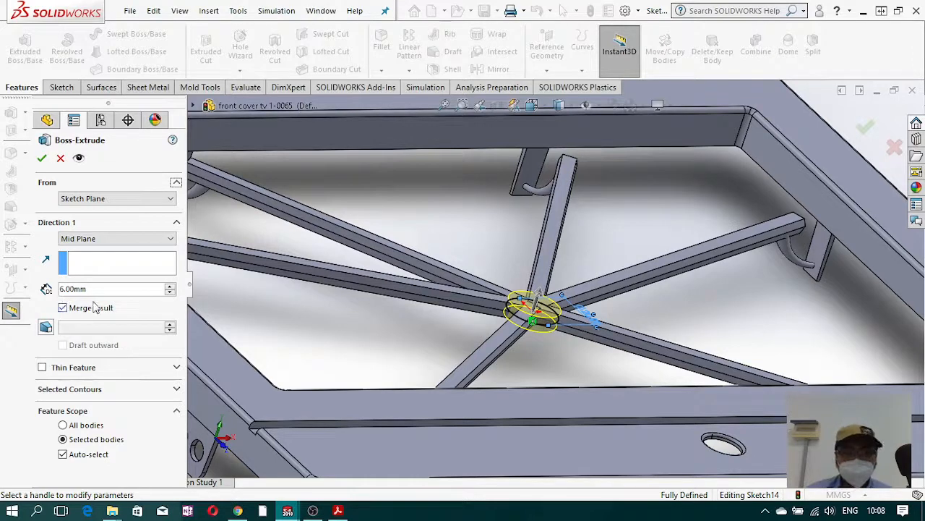
Step: Limit the extrude's feature scope to the two three-bar bodies, Mirror5 and Combine1, and create the merged hub
left_click(63, 456)
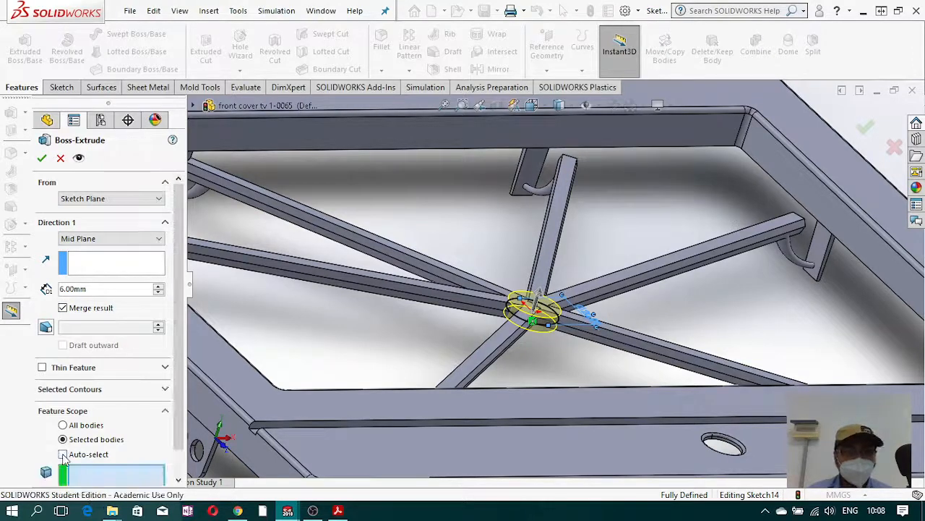
scroll(84, 457, "down", 1)
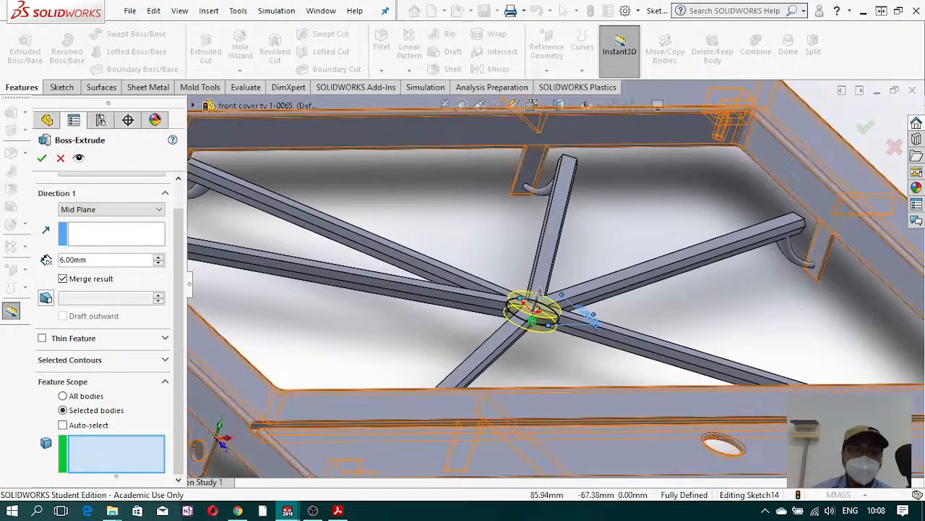
left_click(464, 307)
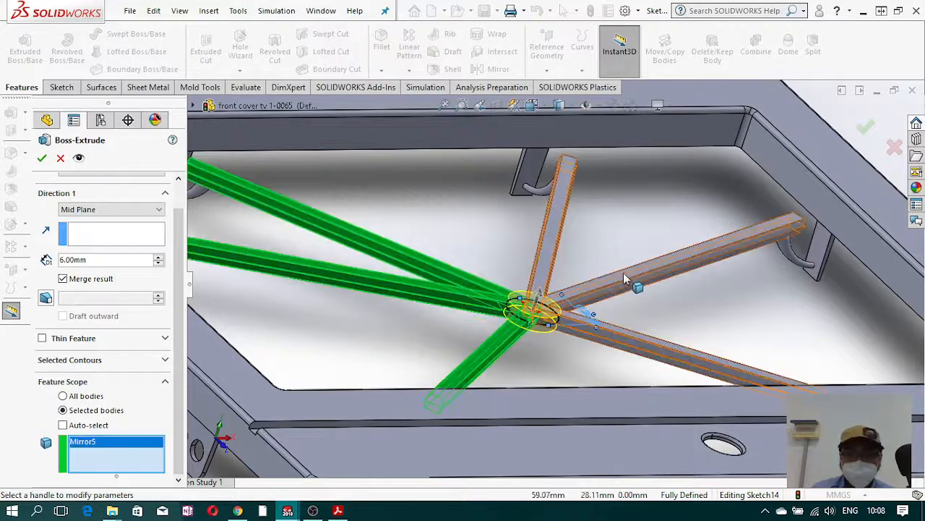
left_click(637, 285)
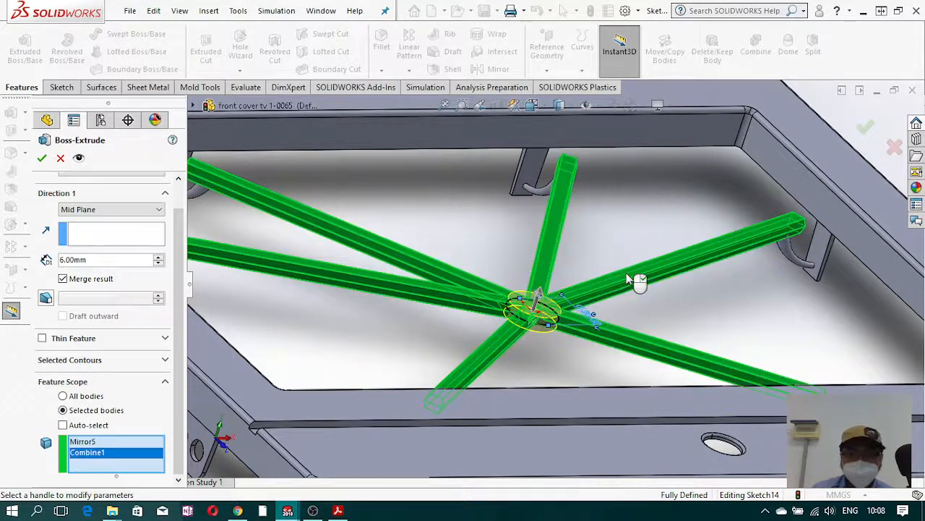
left_click(42, 159)
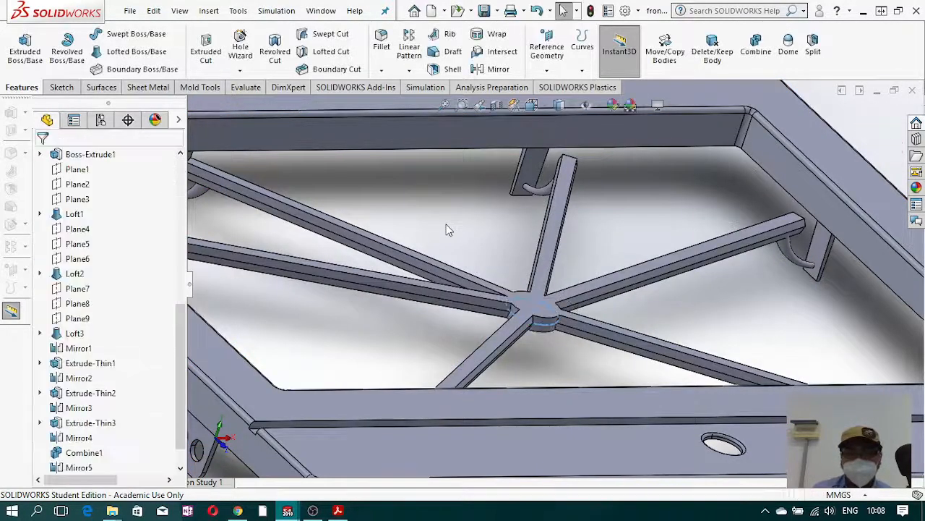
Step: Start an Add combine with the merged hub-and-bars body and the curved pin Loft3
mouse_move(529, 314)
middle_mouse_down()
mouse_move(502, 325)
mouse_move(523, 319)
middle_mouse_up()
scroll(523, 319, "up", 3)
mouse_move(442, 306)
middle_mouse_down()
mouse_move(430, 302)
mouse_move(446, 311)
middle_mouse_up()
left_click(755, 47)
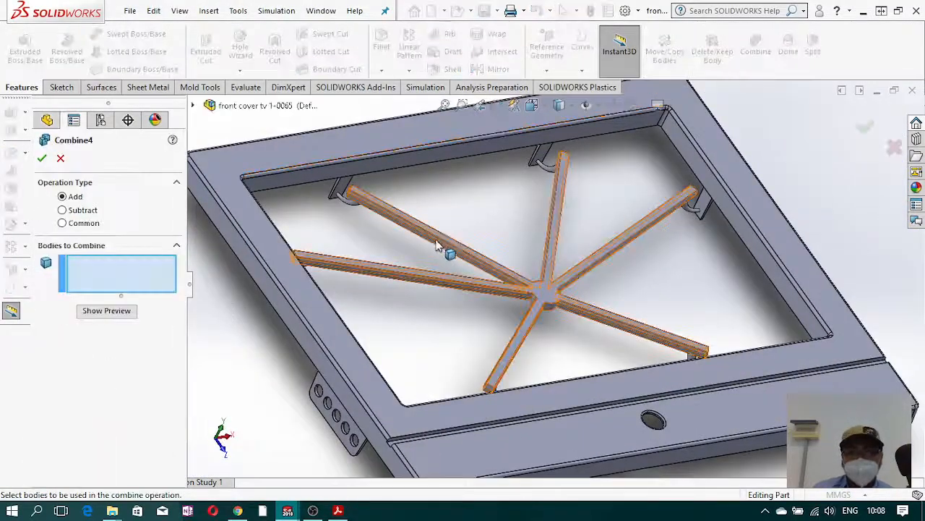
left_click(382, 197)
scroll(381, 203, "down", 4)
left_click(392, 233)
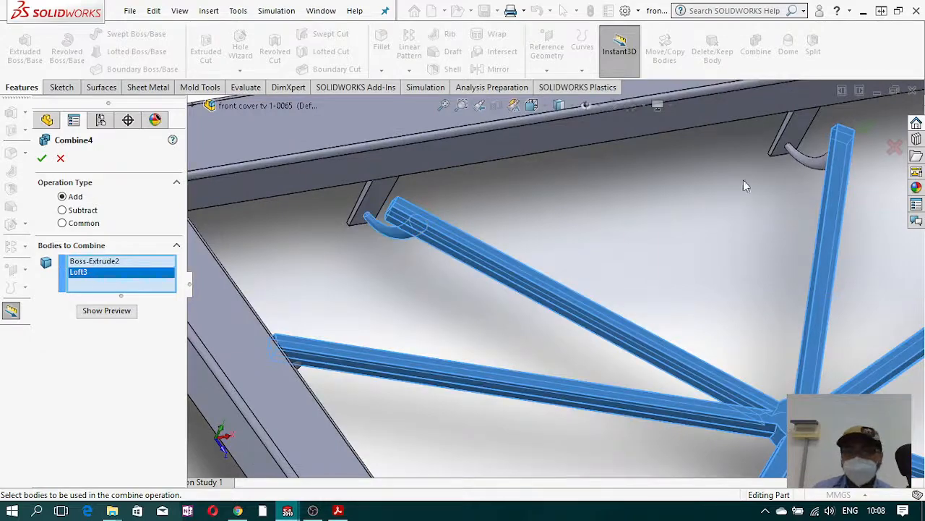
Step: Add the three mirrored curved pins, Mirror1[3], Mirror1[2] and Mirror1[1], to the bodies being combined
left_click(804, 168)
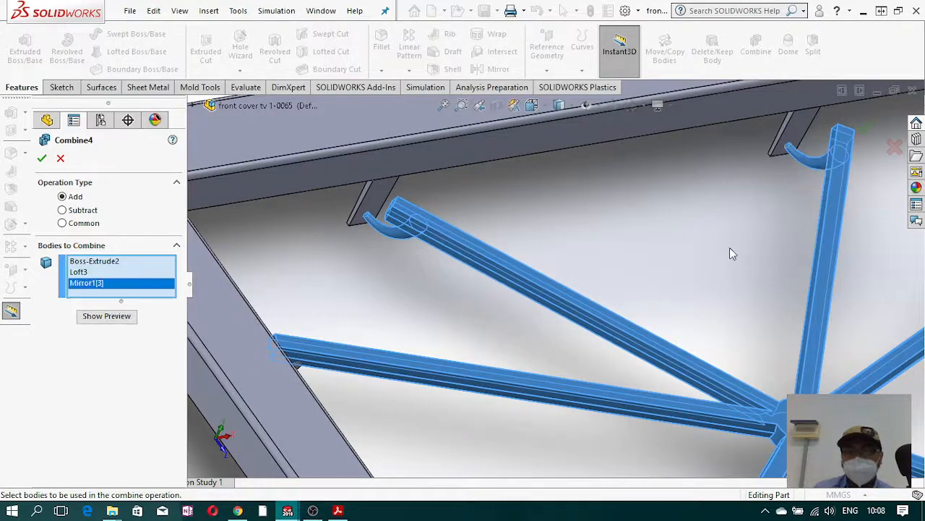
scroll(730, 251, "up", 4)
scroll(850, 265, "down", 4)
left_click(694, 267)
scroll(694, 268, "up", 4)
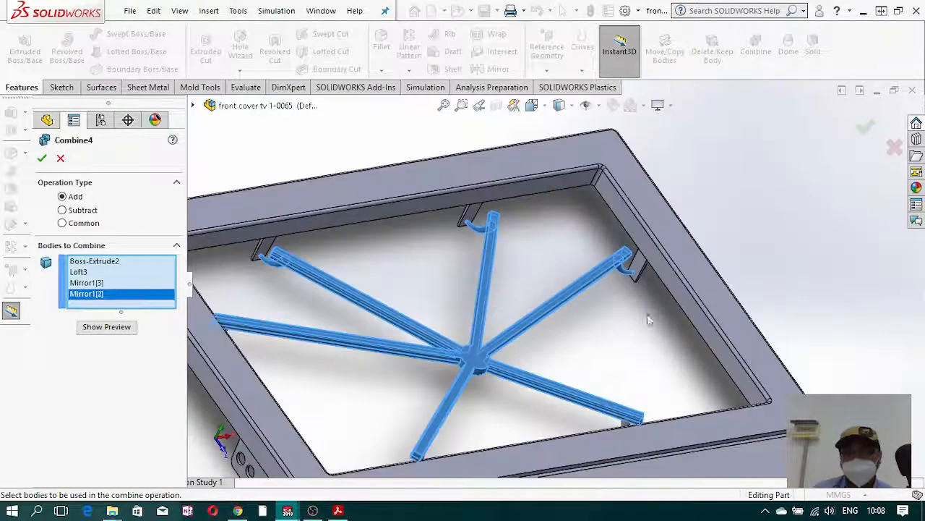
scroll(636, 376, "down", 5)
left_click(636, 387)
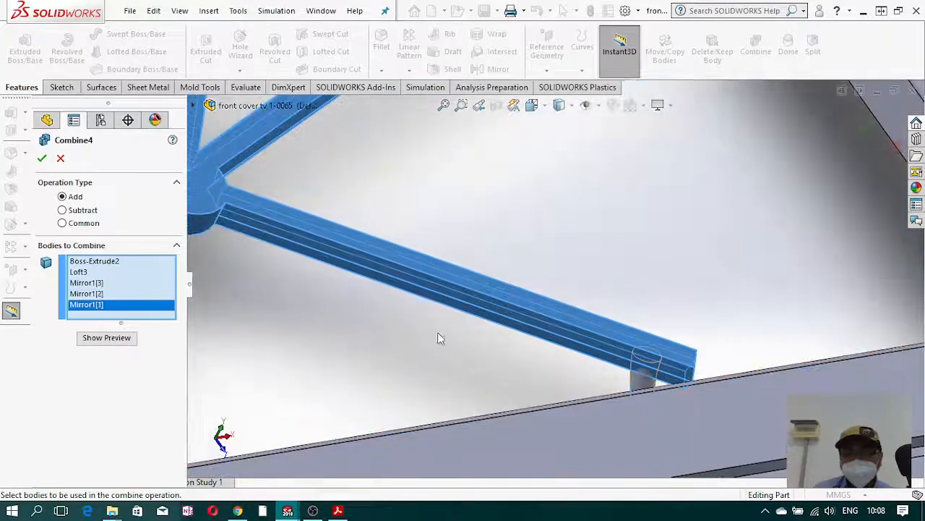
Step: Add the remaining curved pins Loft1 and Loft2 and complete the Add combine of hub, bars and pins
scroll(416, 329, "up", 4)
scroll(370, 350, "up", 2)
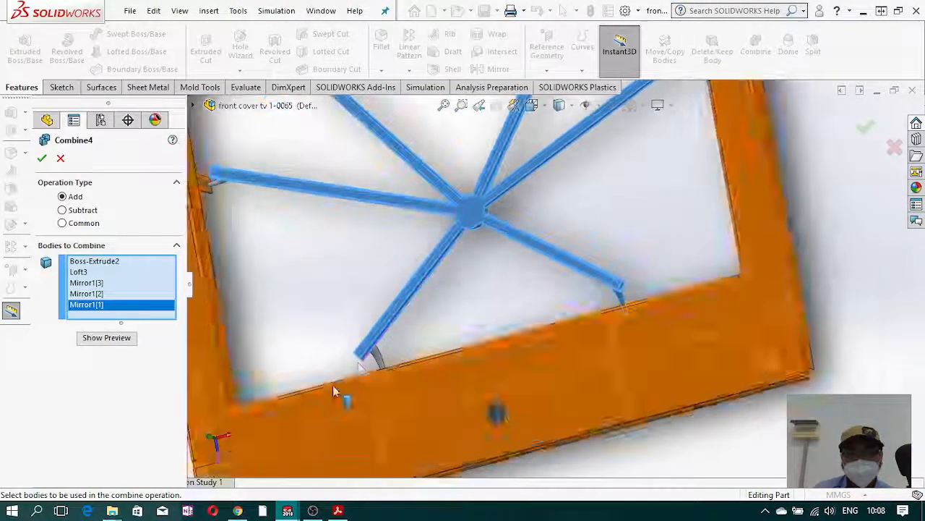
left_click(379, 362)
scroll(379, 362, "up", 4)
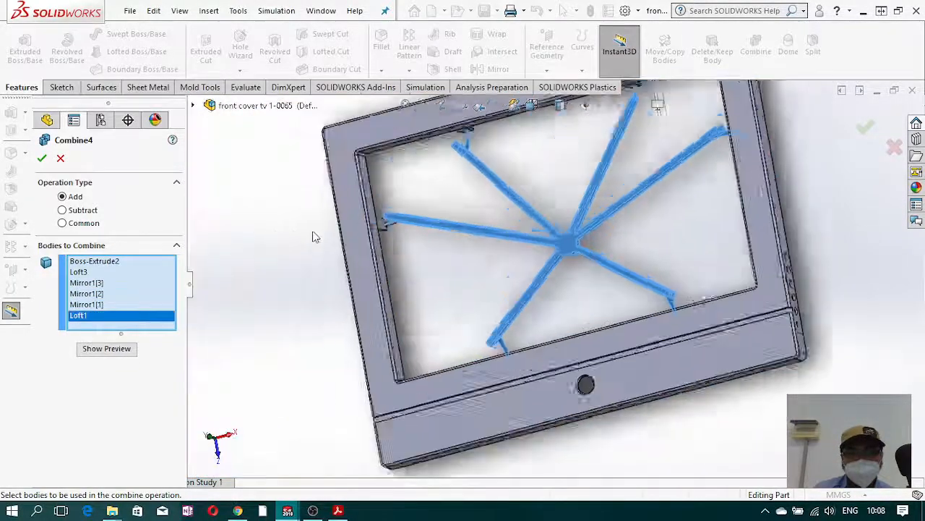
scroll(314, 234, "down", 5)
left_click(542, 221)
scroll(676, 309, "up", 5)
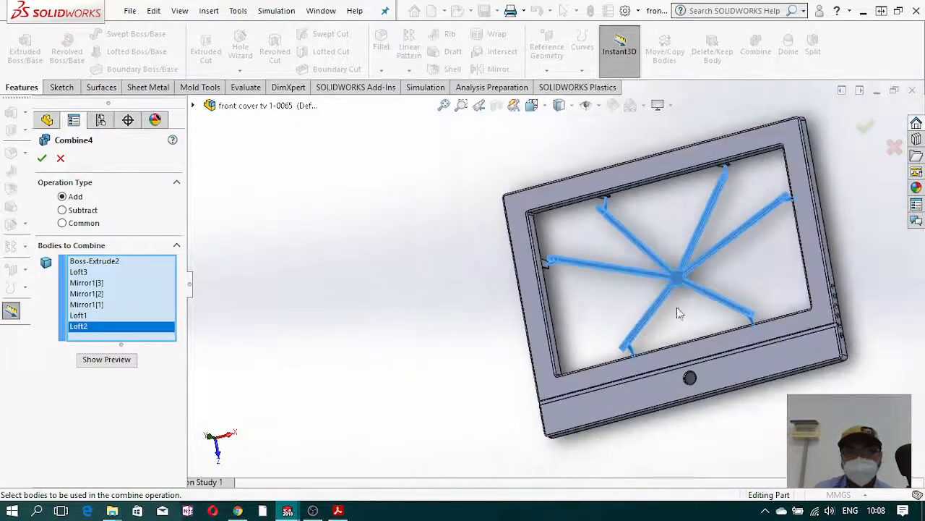
middle_click_drag(586, 282, 622, 243)
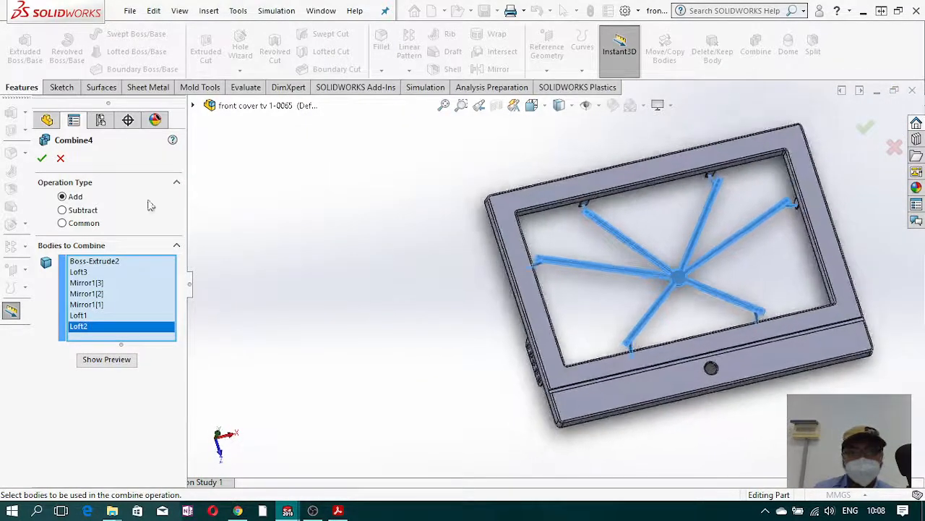
left_click(41, 160)
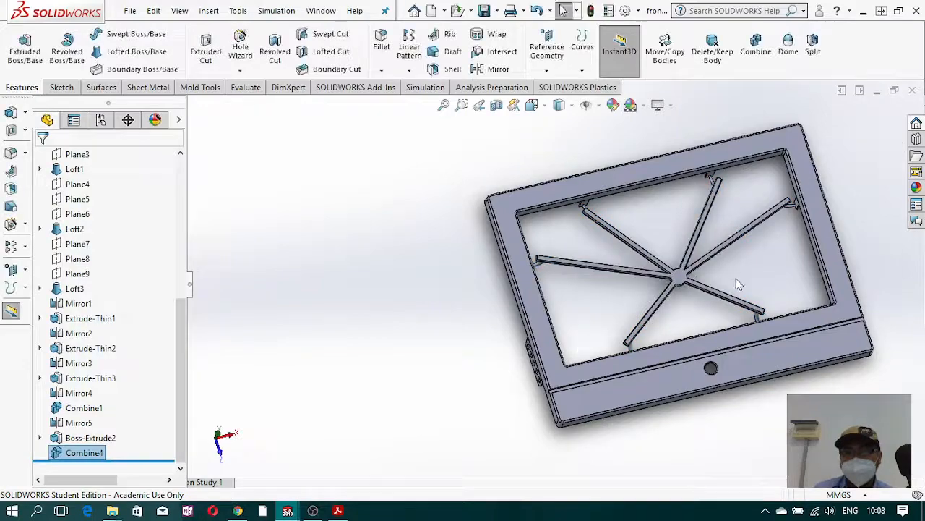
Step: Try to round a bar's end with a 10 mm face fillet, collecting eight of its faces in the first face set
middle_click_drag(739, 285, 705, 268)
scroll(582, 248, "down", 6)
middle_click_drag(582, 247, 546, 286)
left_click(519, 304)
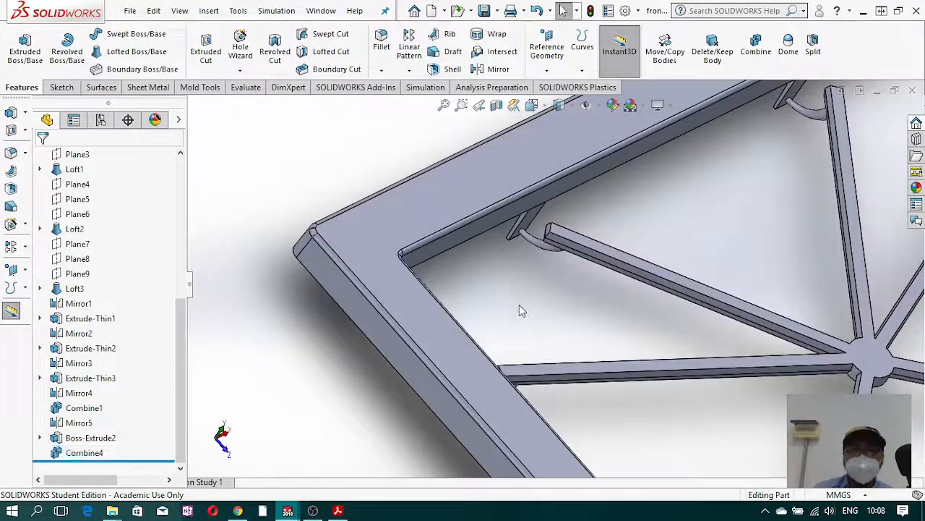
left_click(378, 47)
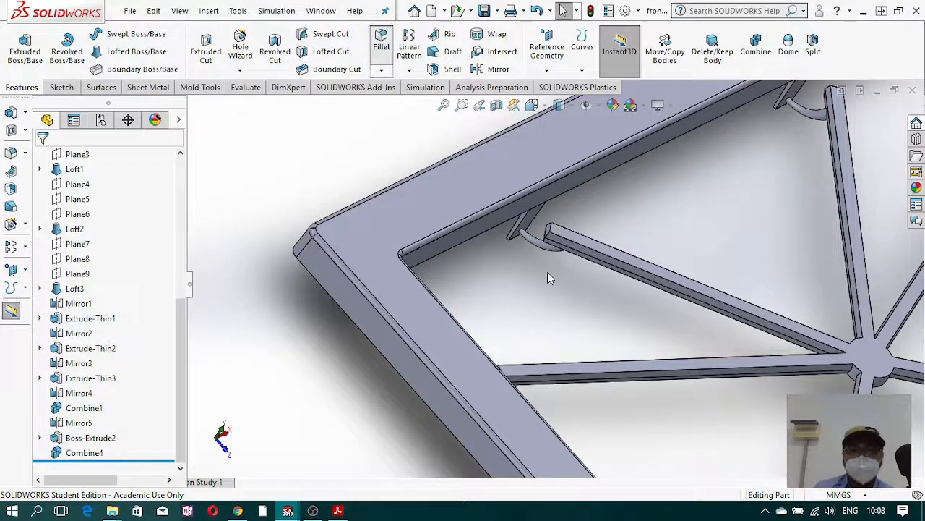
scroll(558, 245, "down", 6)
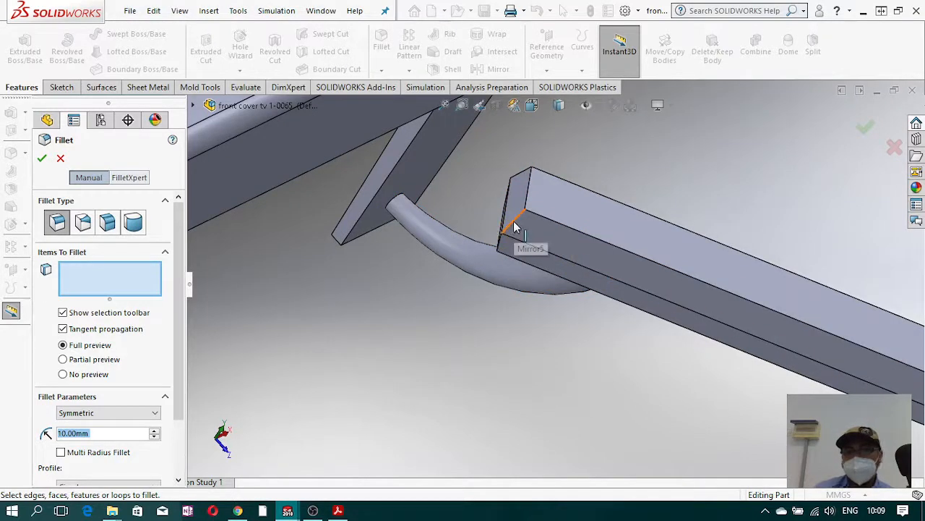
scroll(655, 279, "up", 3)
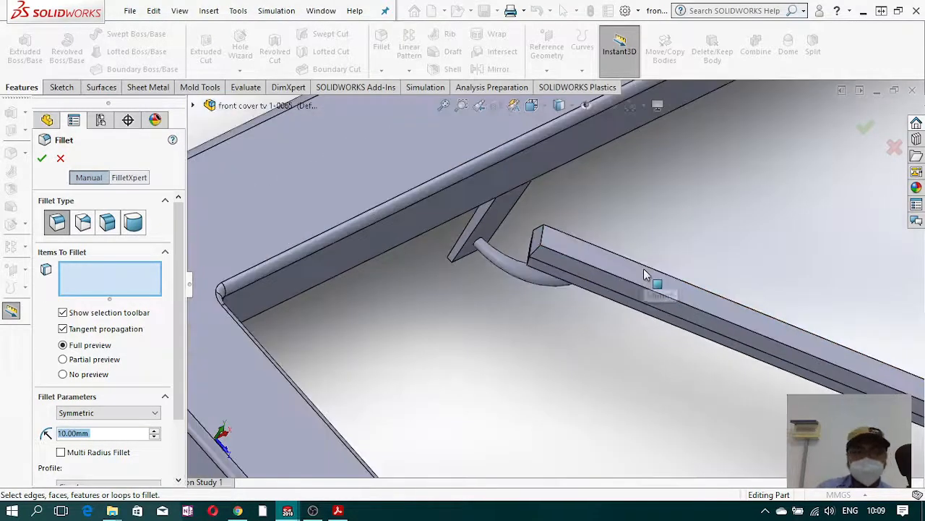
scroll(578, 311, "up", 3)
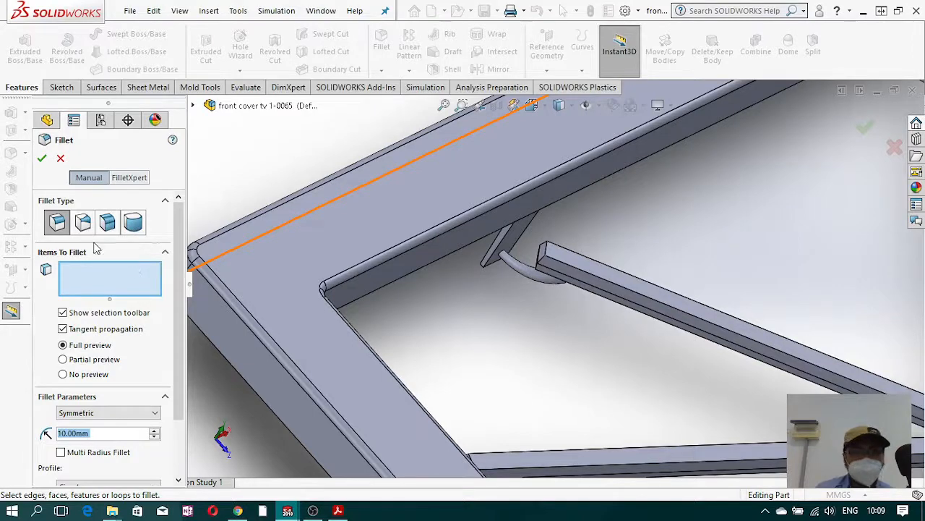
left_click(107, 222)
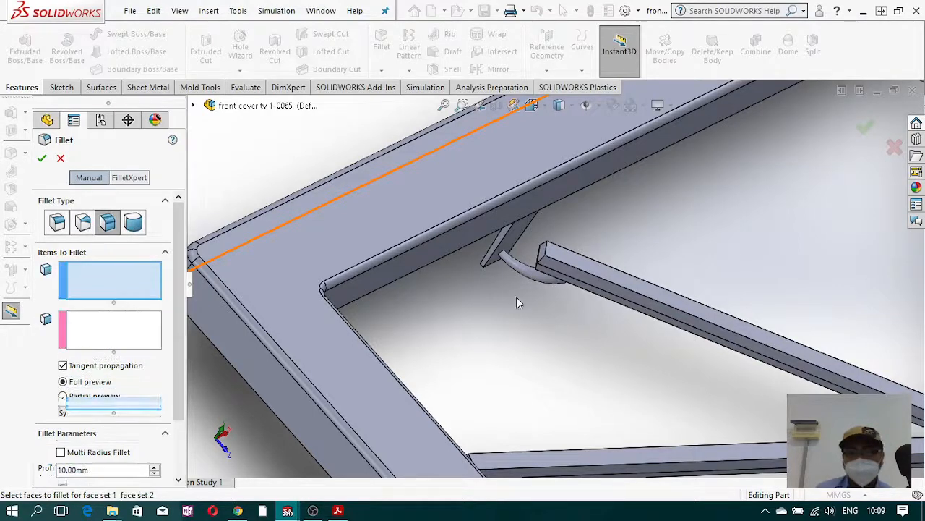
left_click(557, 264)
scroll(551, 266, "down", 2)
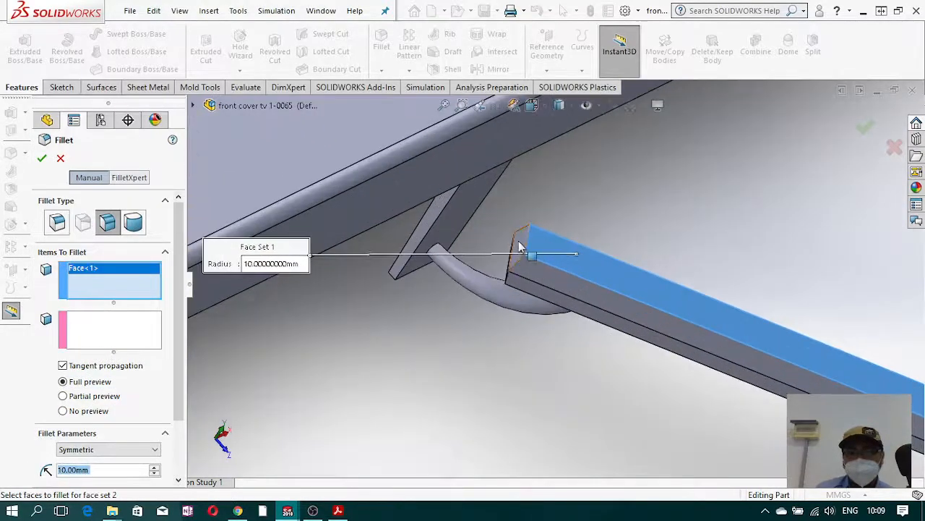
left_click(516, 257)
left_click(533, 277)
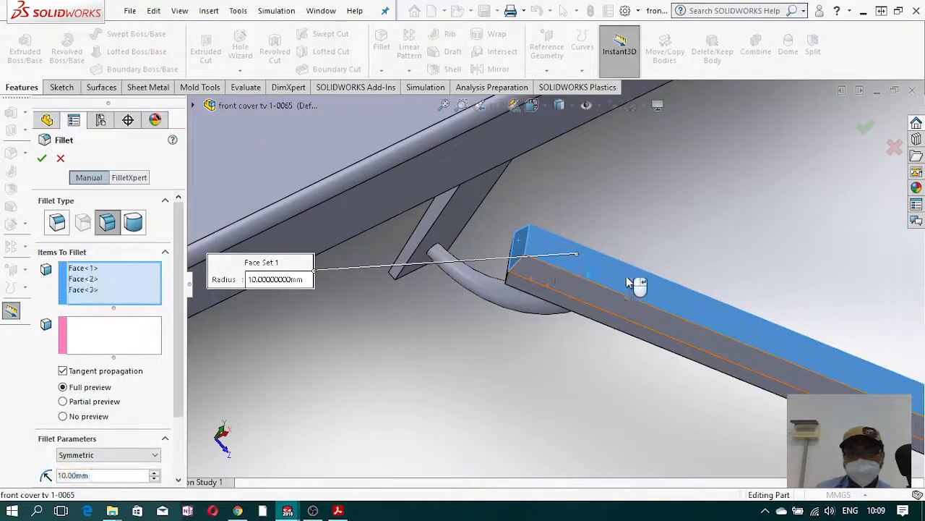
middle_click_drag(628, 278, 613, 264)
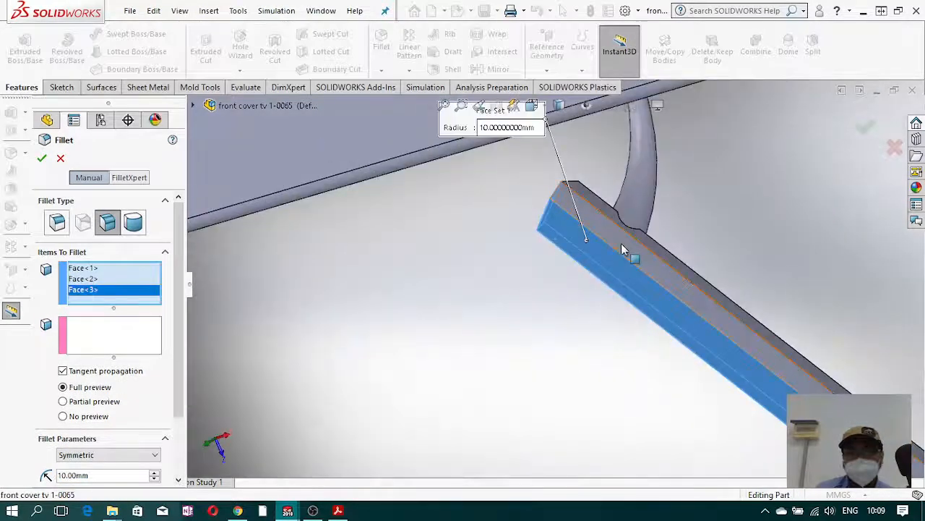
left_click(626, 246)
left_click(655, 245)
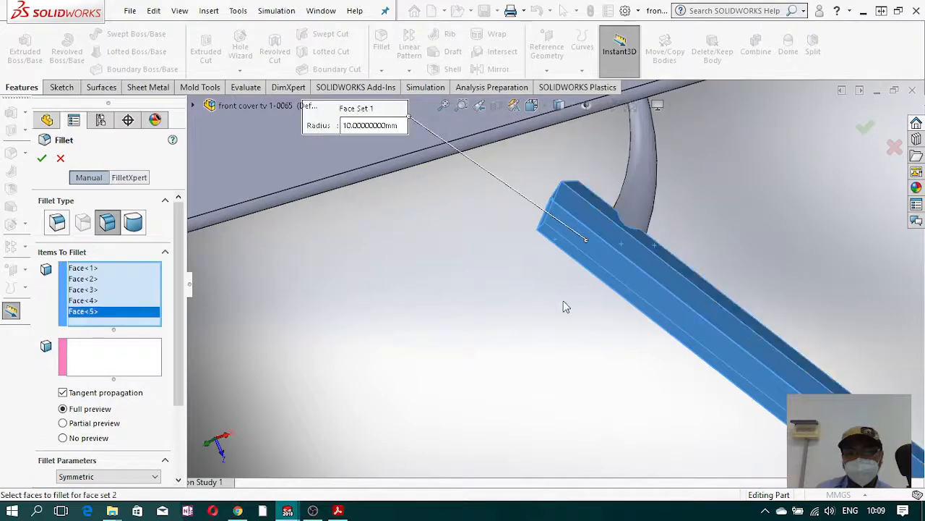
middle_click_drag(564, 305, 646, 247)
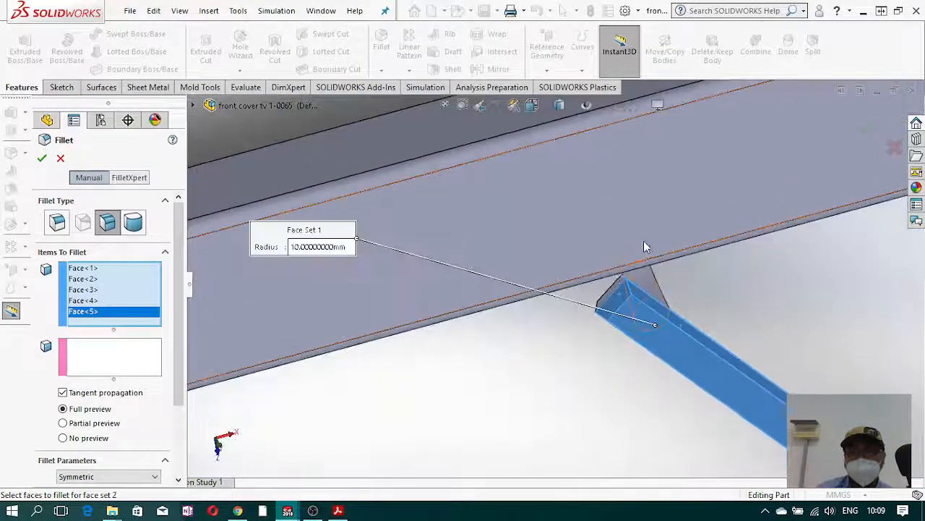
left_click(613, 296)
middle_click_drag(590, 356, 651, 287)
left_click(606, 349)
left_click(611, 370)
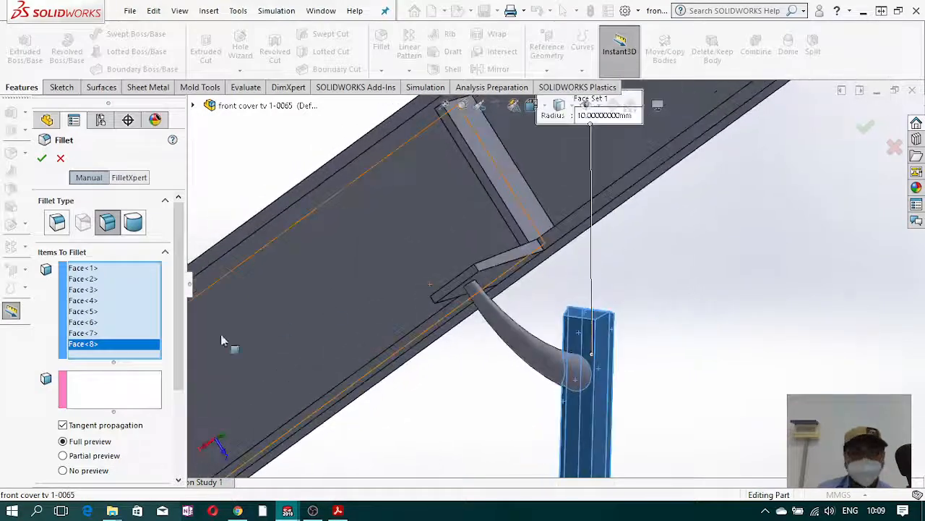
left_click(41, 159)
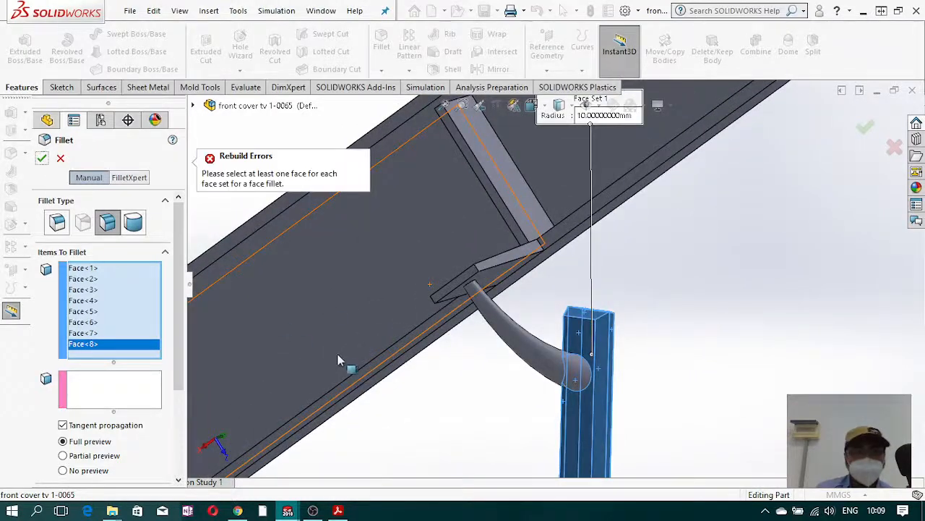
left_click(60, 159)
middle_click_drag(672, 366, 575, 152)
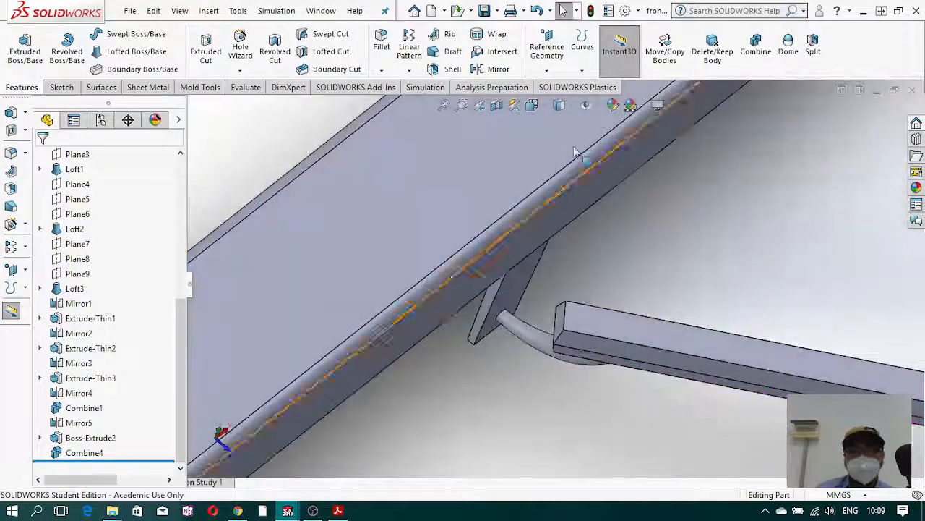
left_click(381, 42)
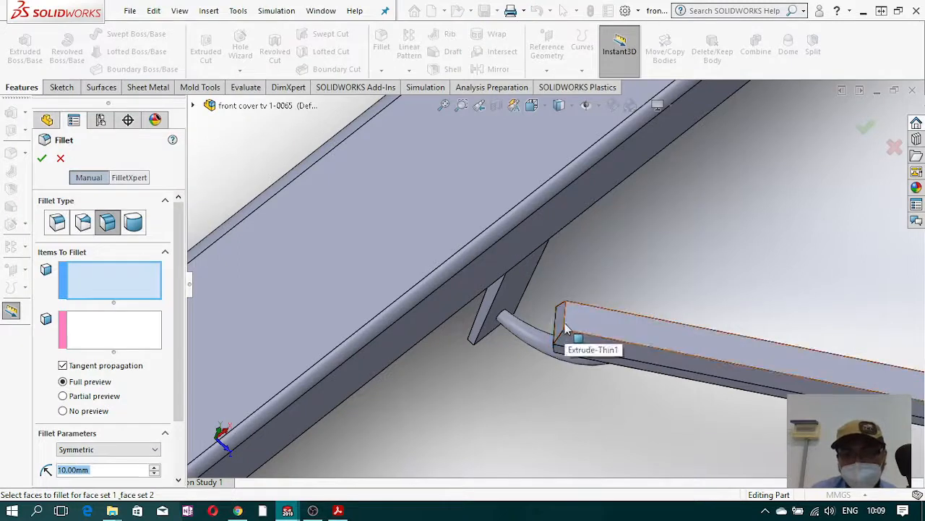
left_click(57, 223)
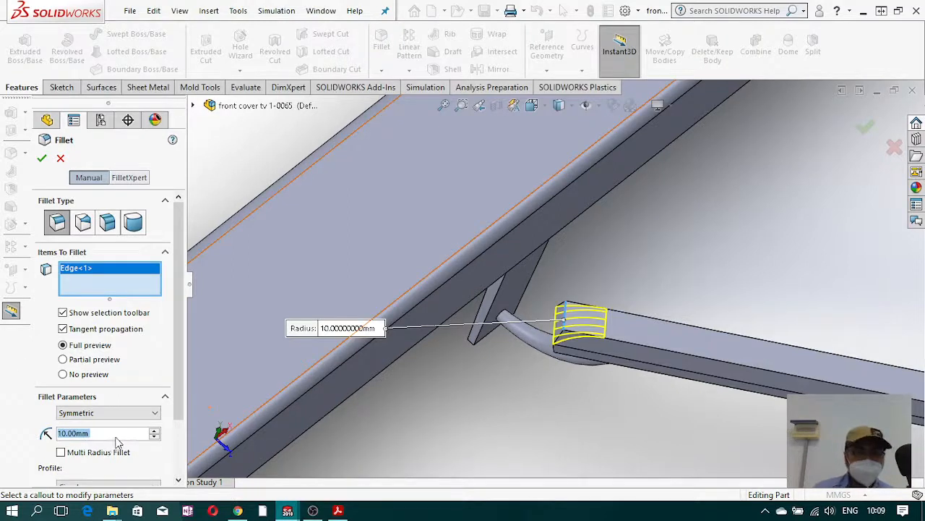
type("2")
key("Return")
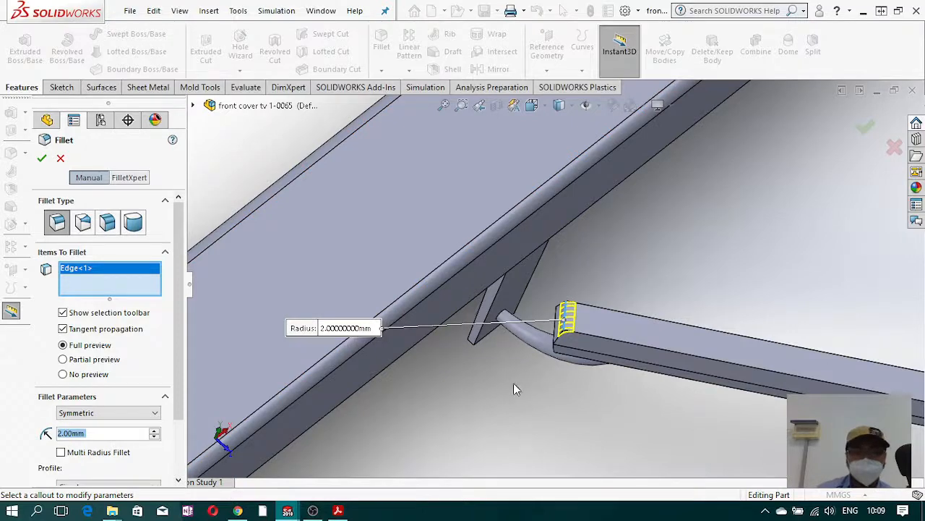
scroll(515, 389, "up", 5)
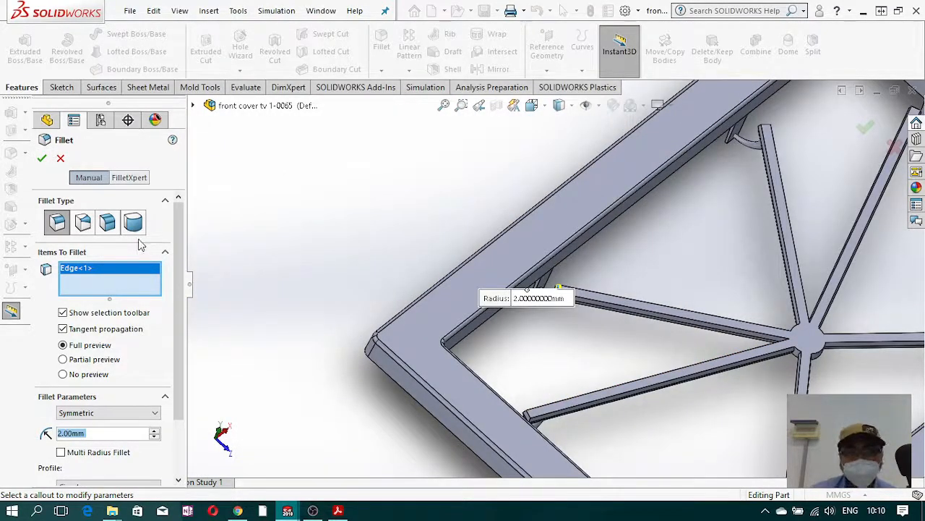
left_click(61, 159)
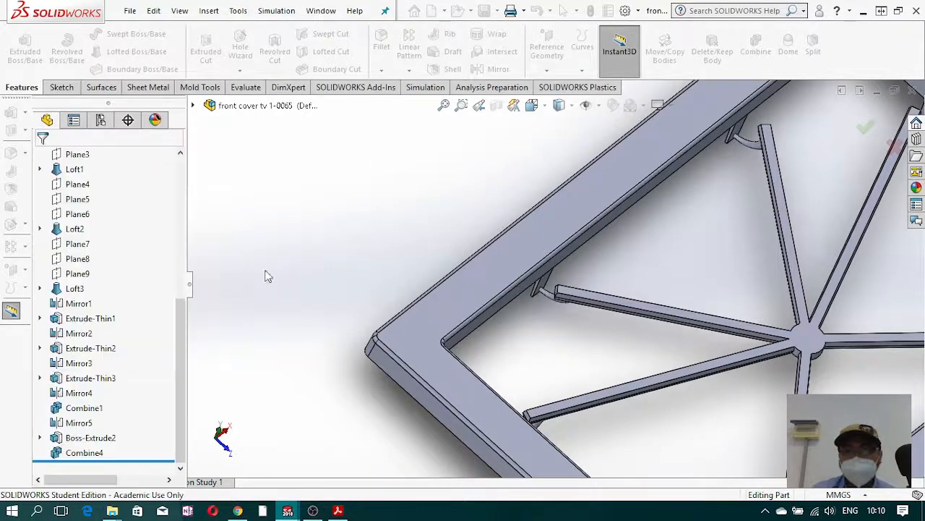
Step: Roll the feature history back to just before Mirror5, directly after Combine1
left_click(77, 423)
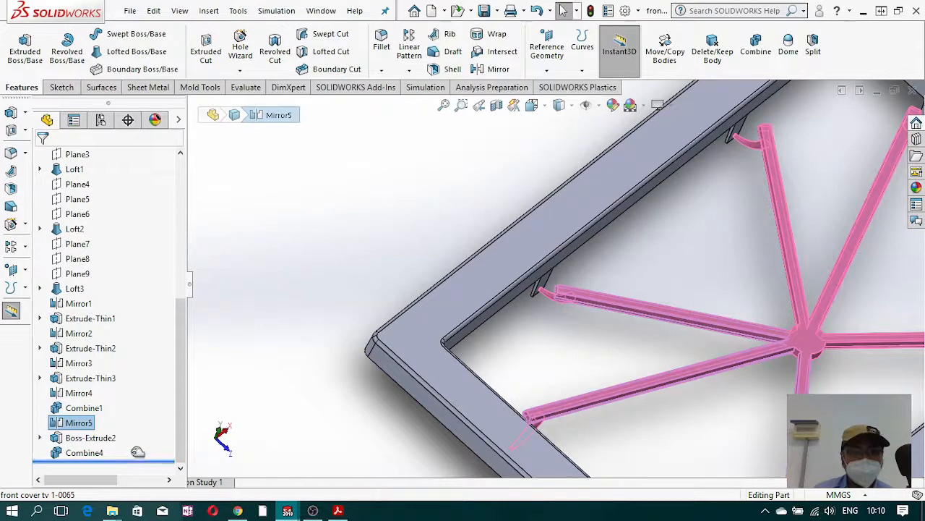
left_click_drag(137, 452, 162, 415)
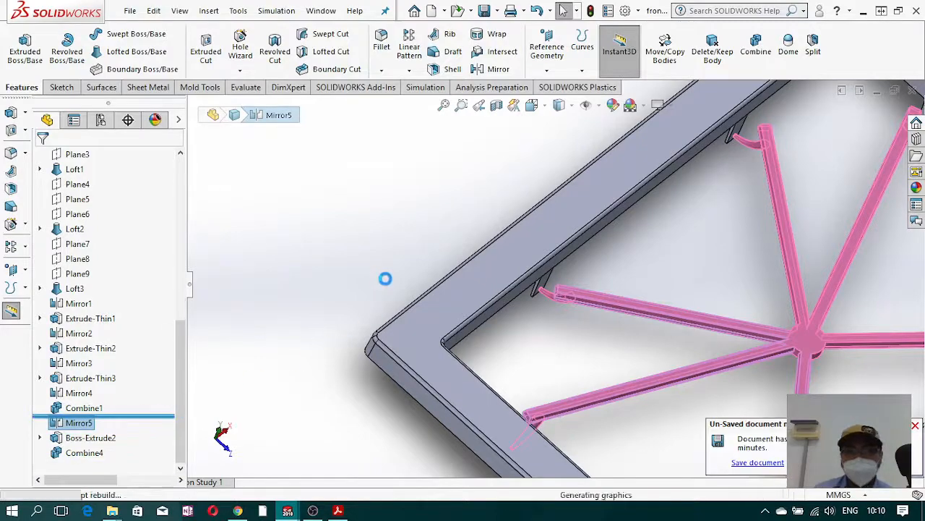
Step: Start a constant-size fillet with a 2 mm radius on the front end edge of one of the thin bars
scroll(692, 295, "up", 4)
scroll(687, 221, "down", 8)
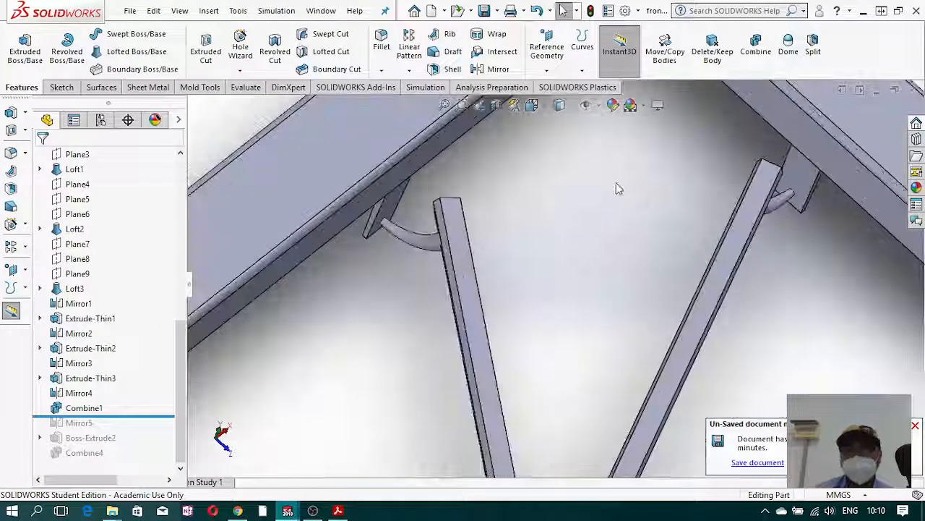
middle_click_drag(616, 183, 620, 220)
left_click(381, 40)
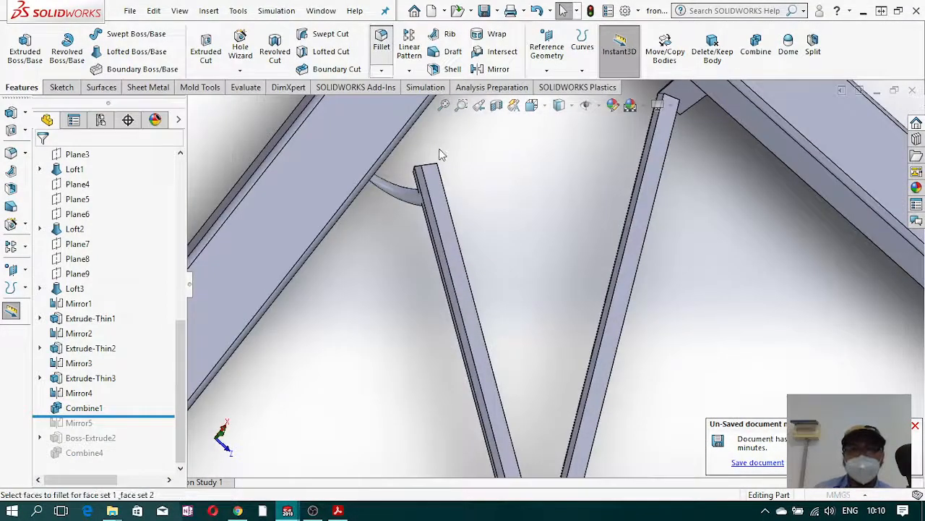
scroll(442, 191, "down", 6)
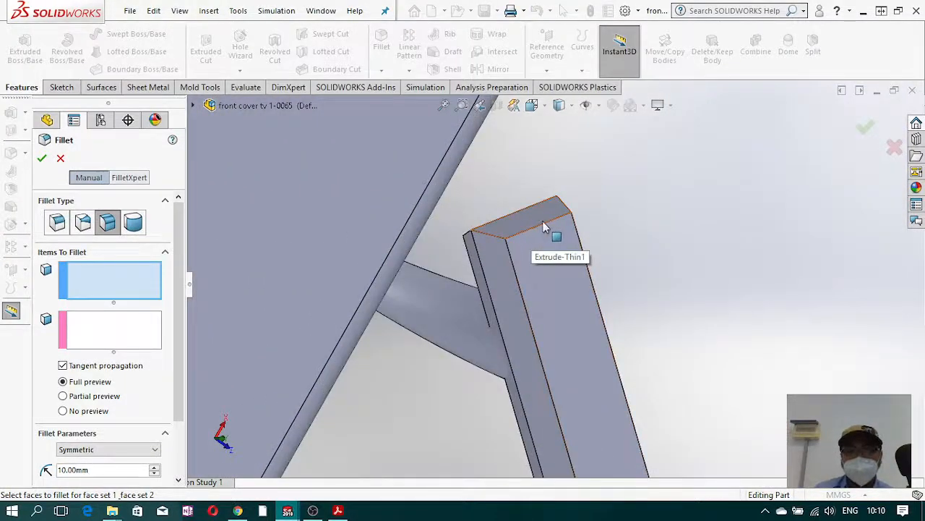
left_click(57, 222)
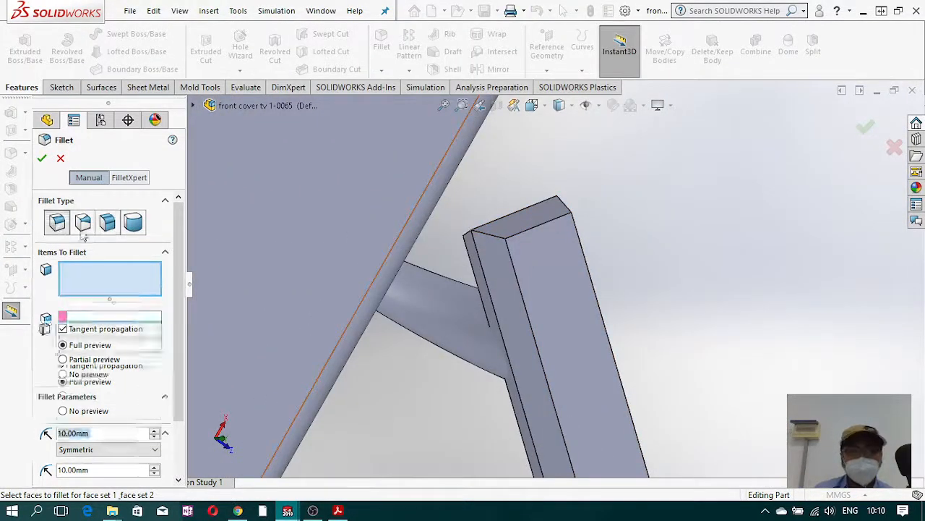
left_click(549, 230)
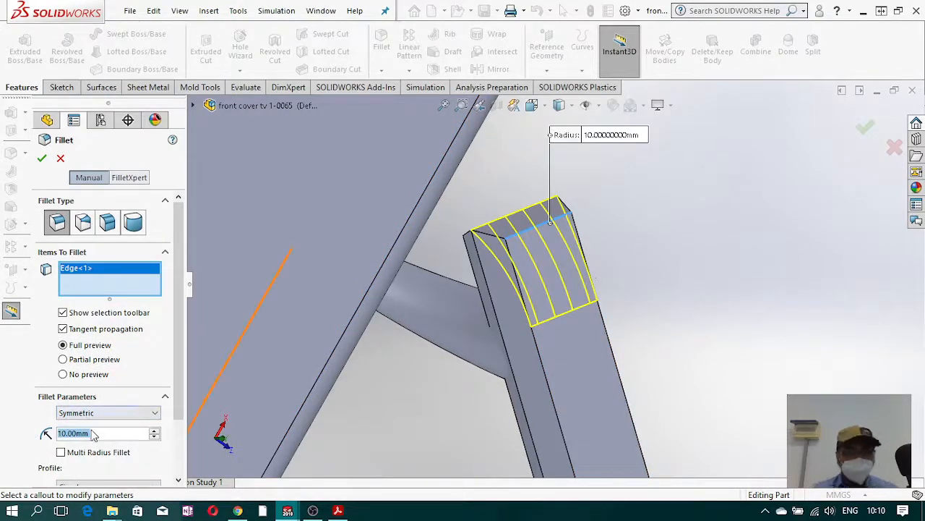
type("2")
key("Return")
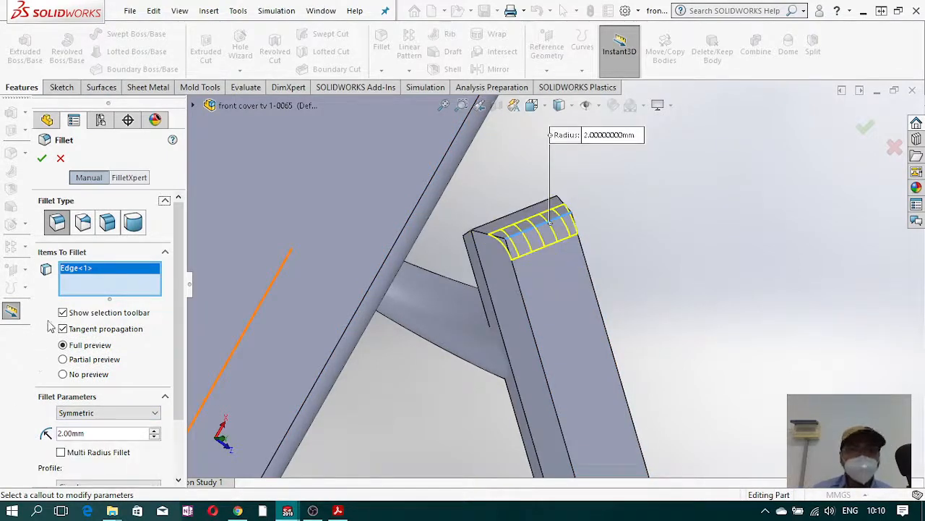
Step: Add the front end edges of the other two bars to the 2 mm fillet selection
scroll(606, 337, "up", 7)
scroll(842, 146, "down", 6)
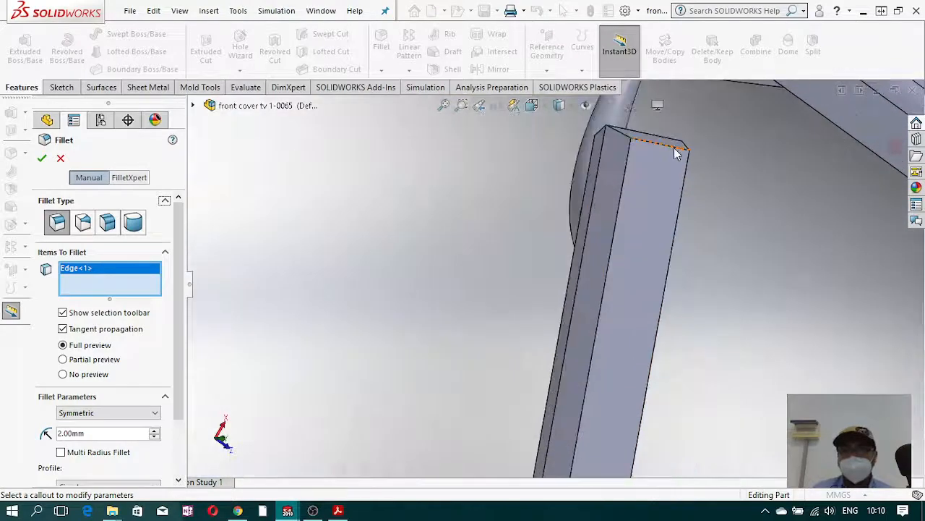
left_click(675, 151)
scroll(704, 272, "up", 6)
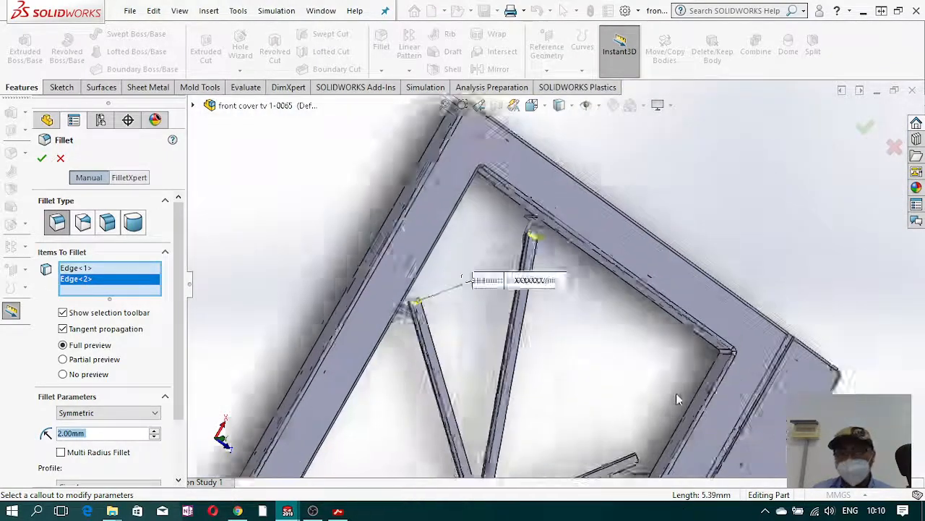
scroll(680, 405, "down", 2)
scroll(603, 441, "up", 3)
scroll(584, 427, "down", 6)
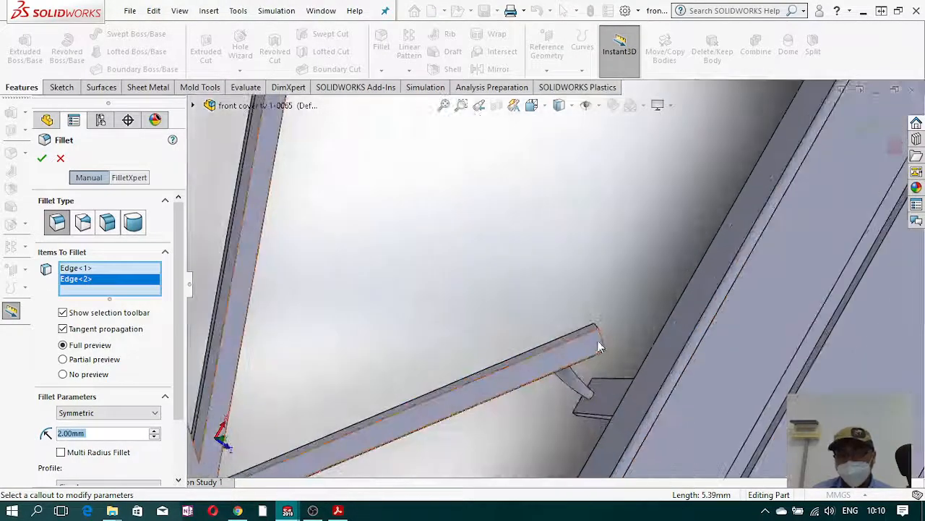
left_click(602, 339)
Step: Add the rear end edge of each of the three bars to the fillet selection
middle_click_drag(602, 338, 502, 475)
middle_click_drag(595, 313, 587, 346)
scroll(593, 340, "down", 4)
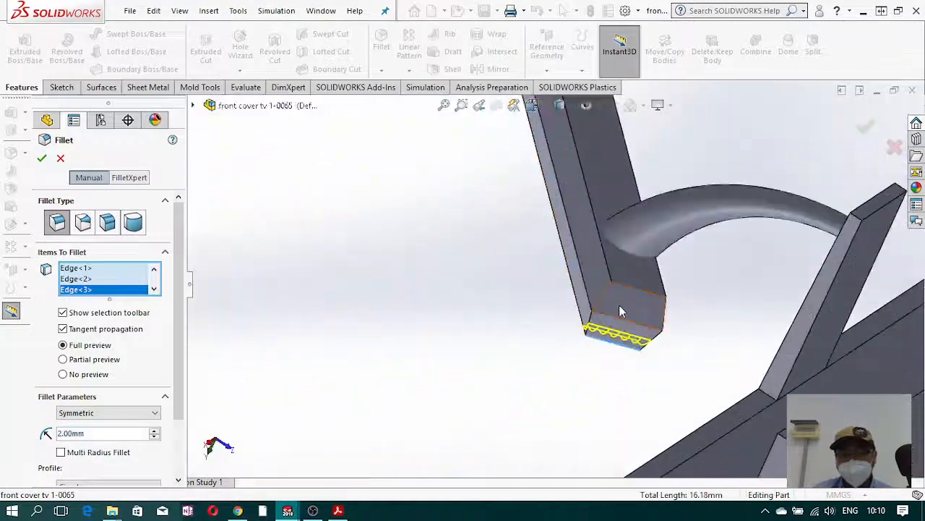
left_click(622, 311)
scroll(470, 262, "up", 5)
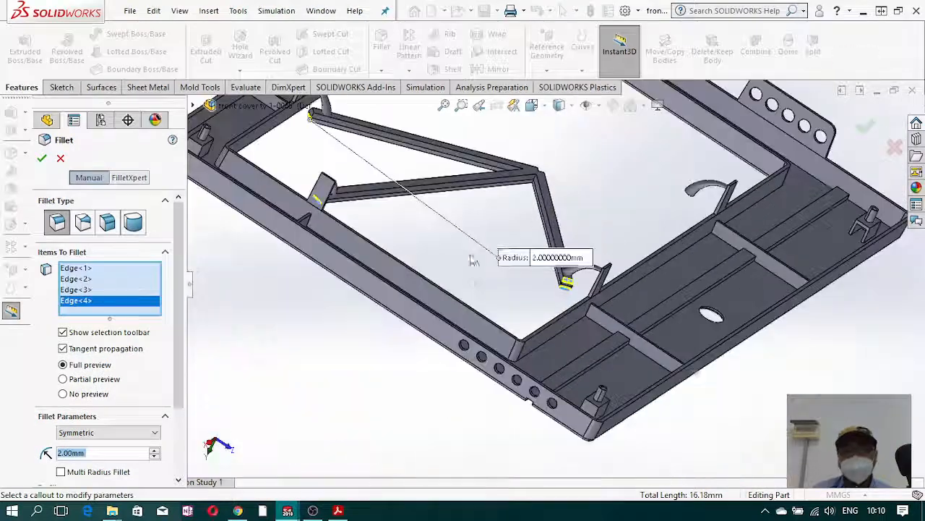
scroll(467, 269, "down", 8)
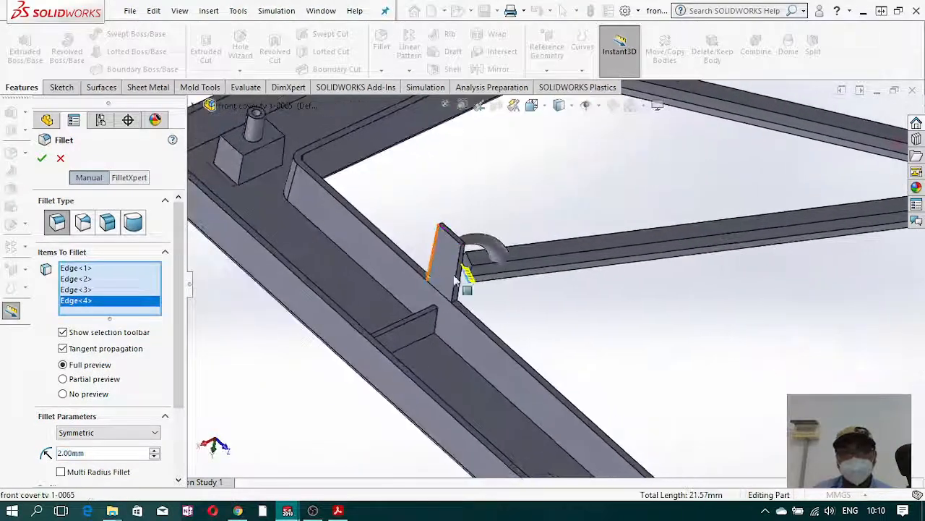
middle_click_drag(455, 280, 494, 252)
left_click(494, 252)
scroll(565, 262, "up", 3)
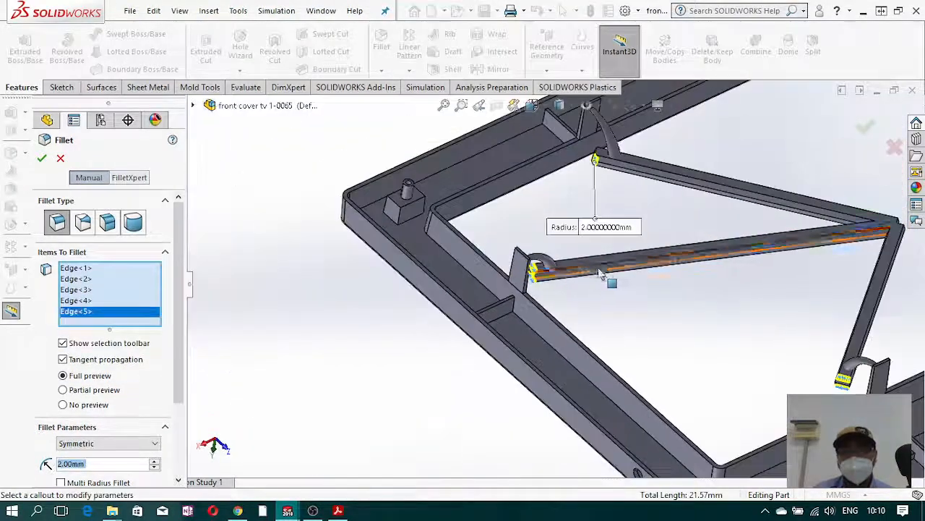
scroll(600, 273, "up", 2)
scroll(535, 256, "down", 8)
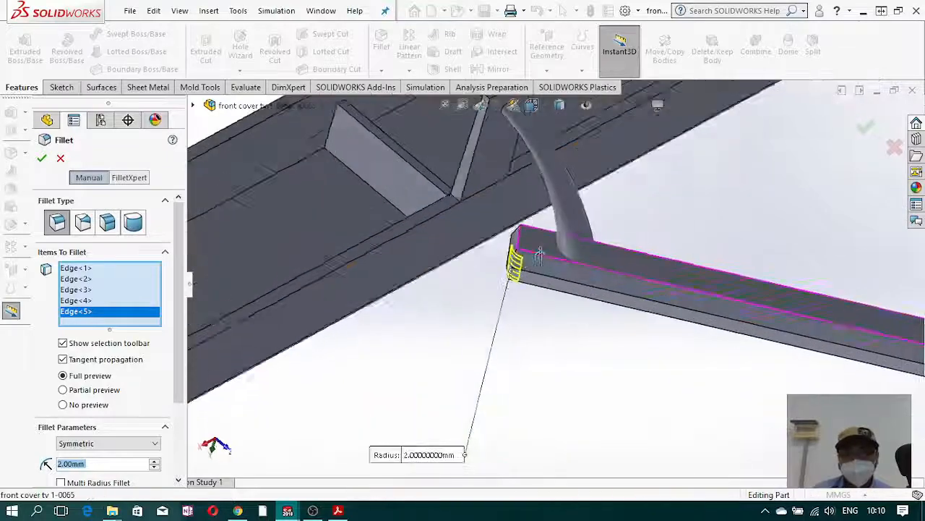
middle_click_drag(539, 255, 573, 312)
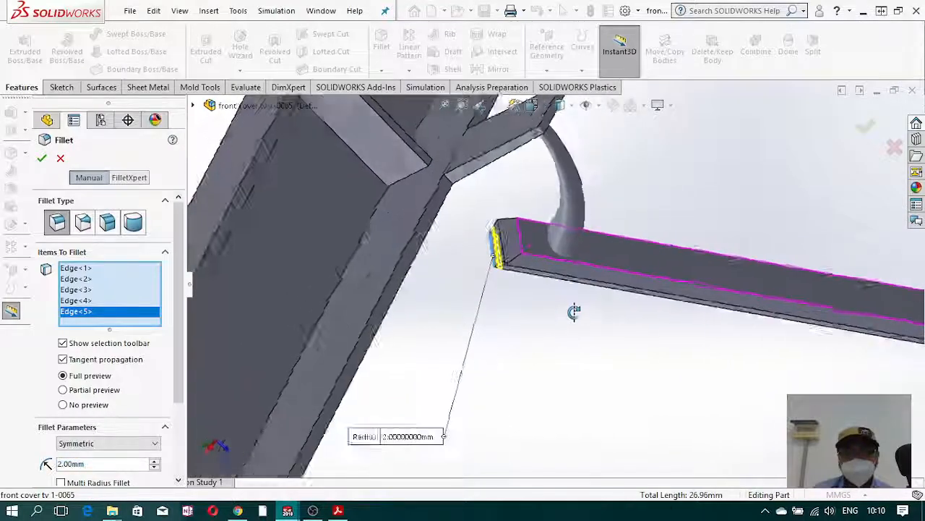
left_click(519, 238)
Step: Add both long rear edges of two neighbouring bars to the fillet selection
scroll(609, 351, "up", 4)
middle_click_drag(609, 357, 572, 255)
scroll(687, 280, "down", 5)
mouse_move(681, 302)
middle_mouse_down()
mouse_move(653, 303)
mouse_move(667, 310)
mouse_move(673, 293)
middle_mouse_up()
left_click(673, 293)
left_click(643, 289)
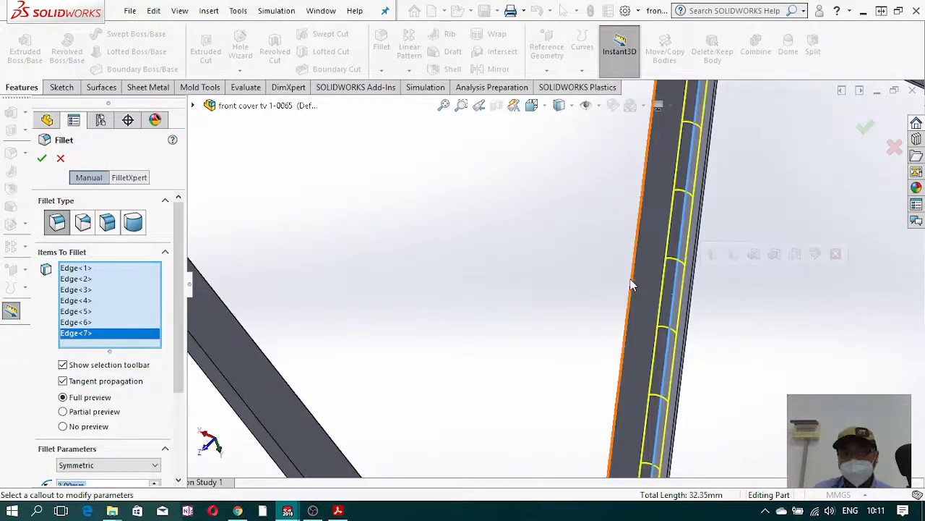
left_click(294, 393)
left_click(258, 422)
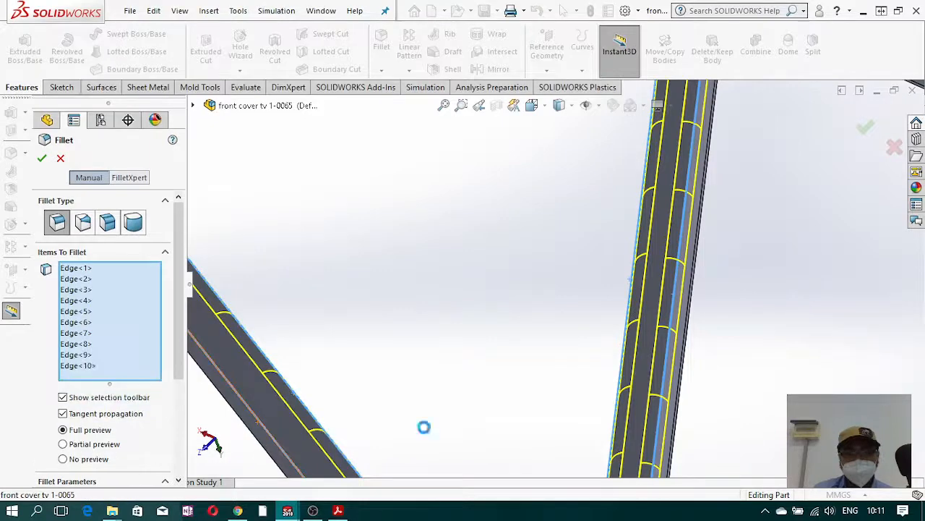
Step: Add the third bar's two long rear edges to the fillet selection
middle_click_drag(423, 428, 441, 414)
scroll(525, 411, "down", 5)
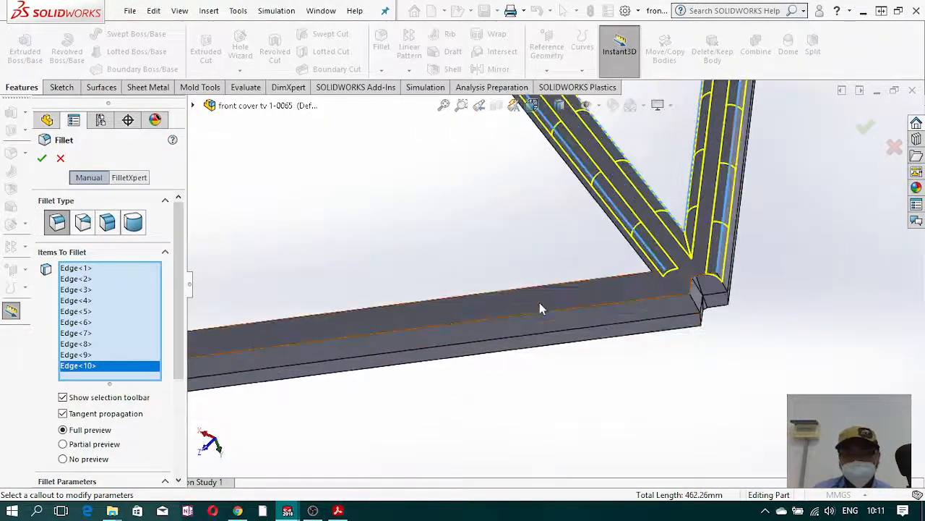
left_click(547, 291)
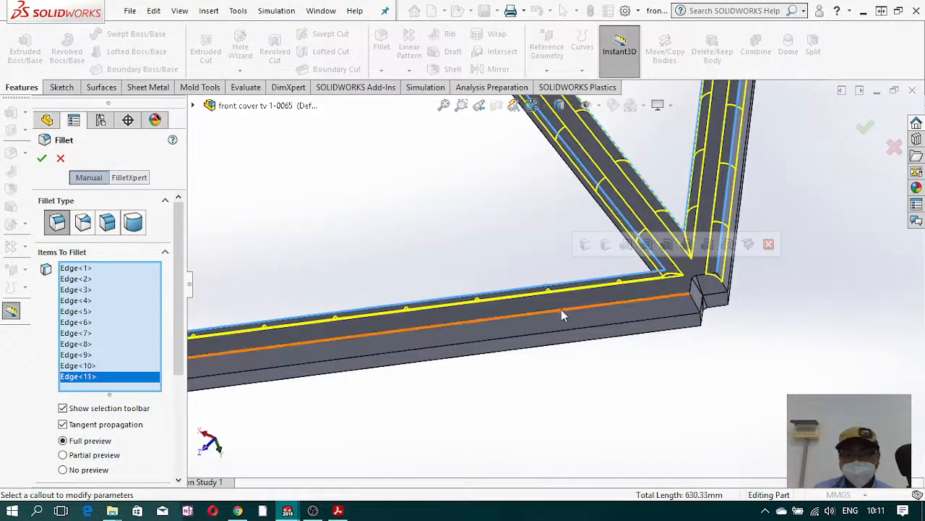
left_click(562, 312)
Step: Turn to the front side and add the first bar's two long front edges to the fillet selection
scroll(672, 330, "up", 6)
middle_click_drag(638, 340, 757, 191)
middle_click_drag(642, 87, 683, 74)
scroll(628, 172, "down", 6)
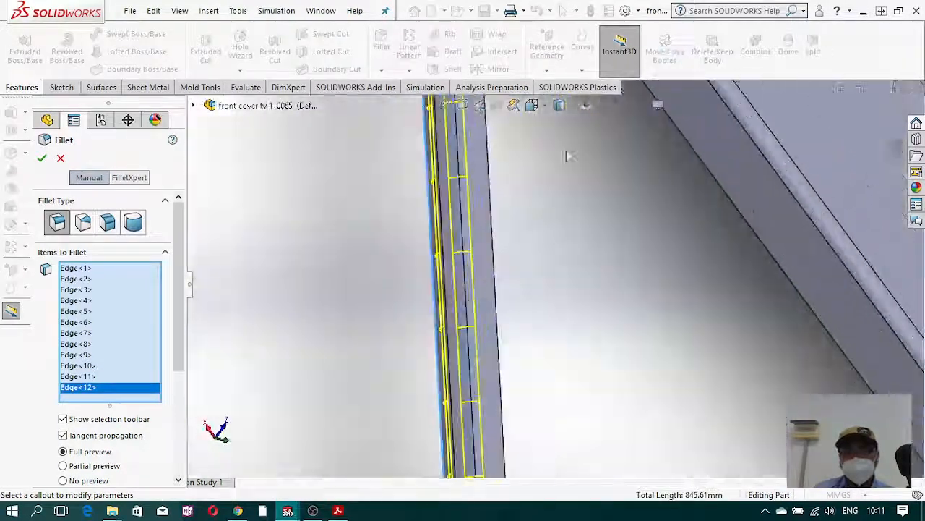
middle_click_drag(568, 154, 521, 139)
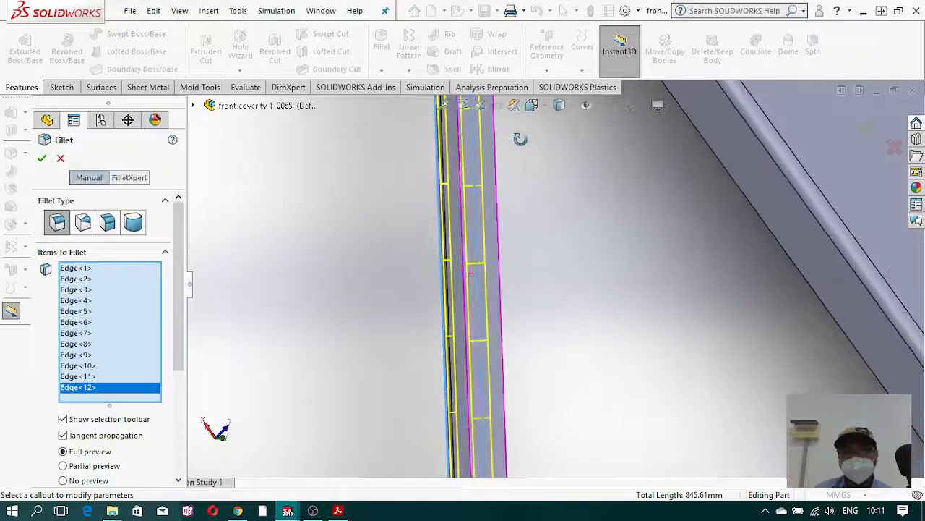
left_click(496, 189)
left_click(506, 216)
Step: Add the two long front edges of the next bar, the diagonal one, to the fillet selection
scroll(512, 227, "up", 6)
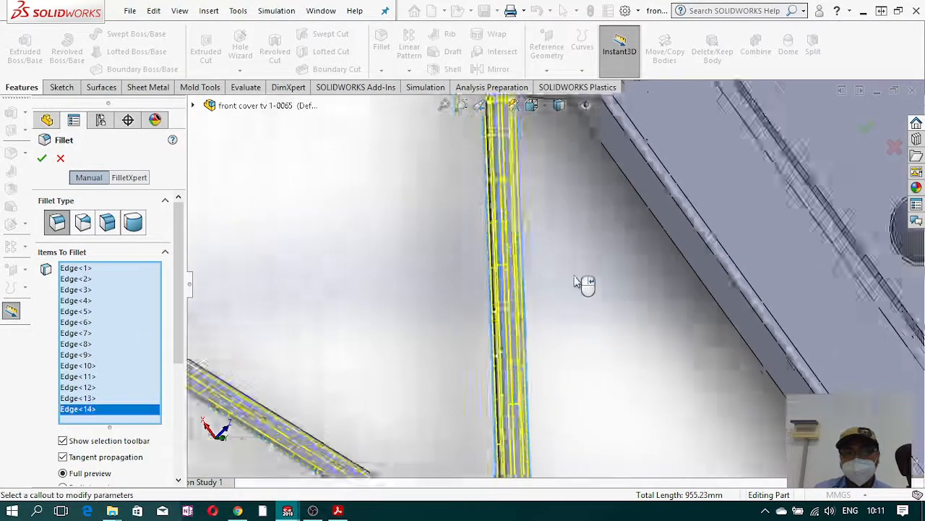
scroll(350, 197, "down", 10)
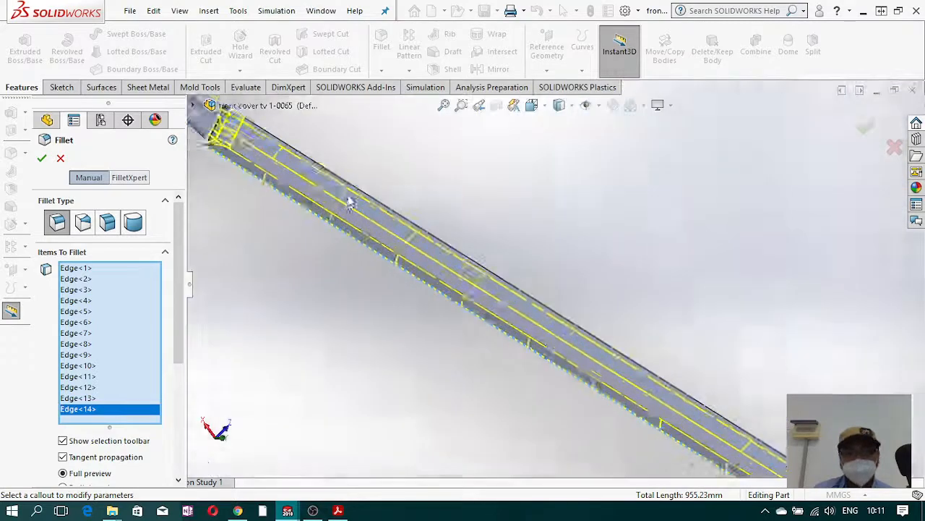
middle_click_drag(342, 196, 364, 195)
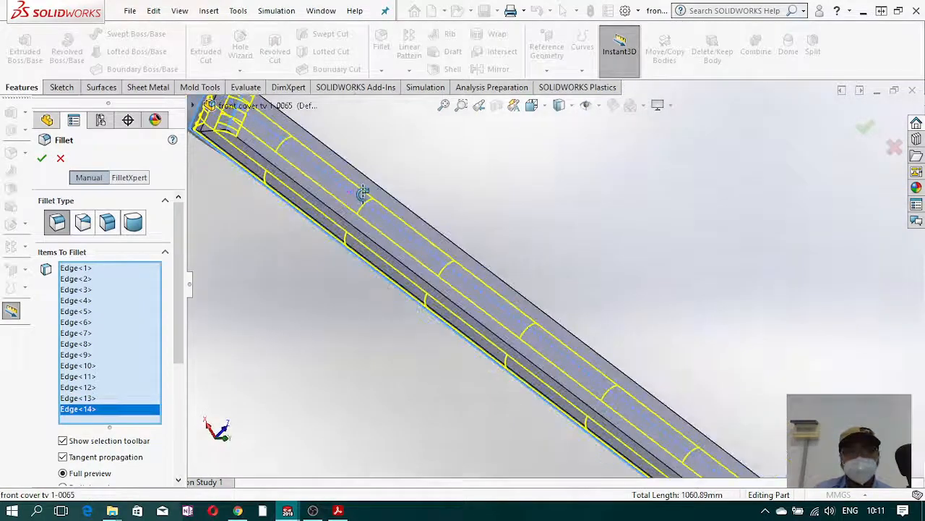
left_click(354, 230)
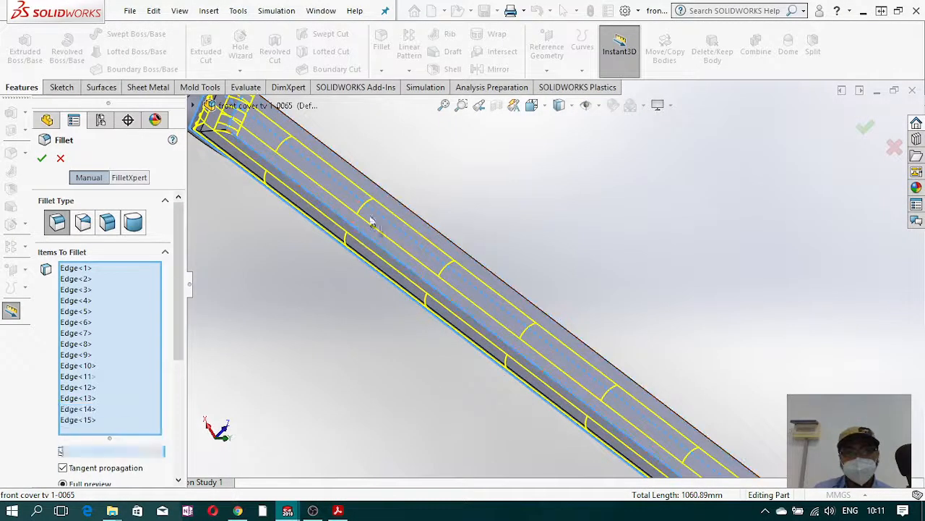
left_click(410, 213)
Step: Add the last remaining bar's two long front edges to the fillet selection
scroll(521, 311, "up", 8)
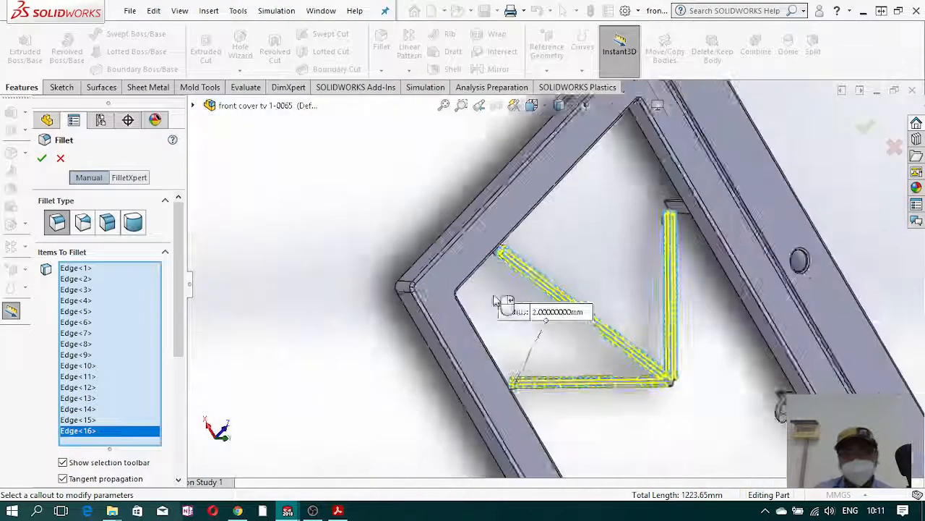
scroll(571, 363, "down", 12)
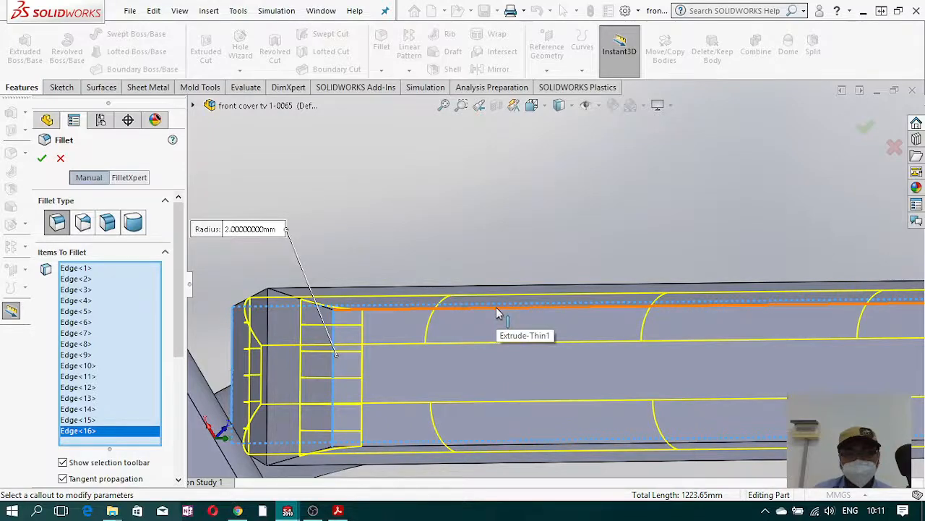
left_click(477, 344)
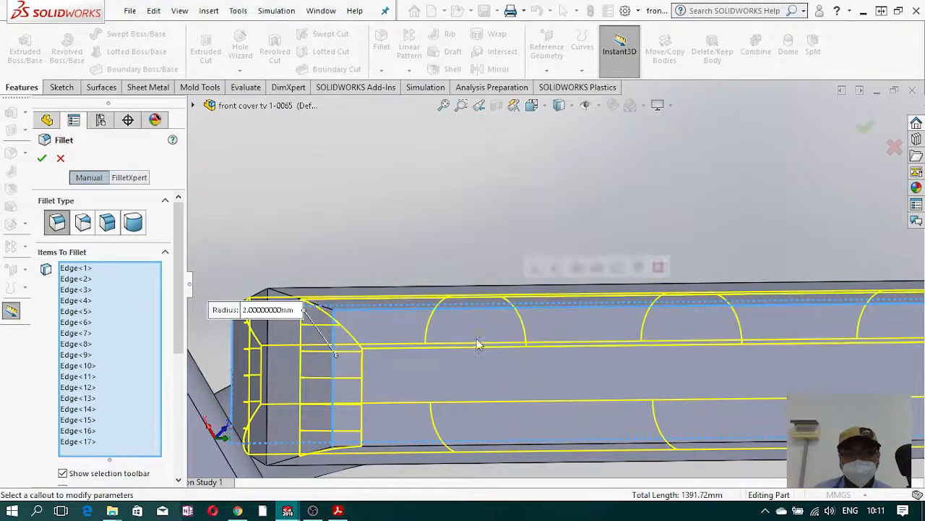
left_click(399, 446)
Step: Add the two short slanted edges along one side of a bar's tip to the fillet selection
scroll(531, 450, "up", 6)
scroll(558, 282, "up", 2)
middle_click_drag(559, 280, 550, 337)
scroll(519, 316, "down", 3)
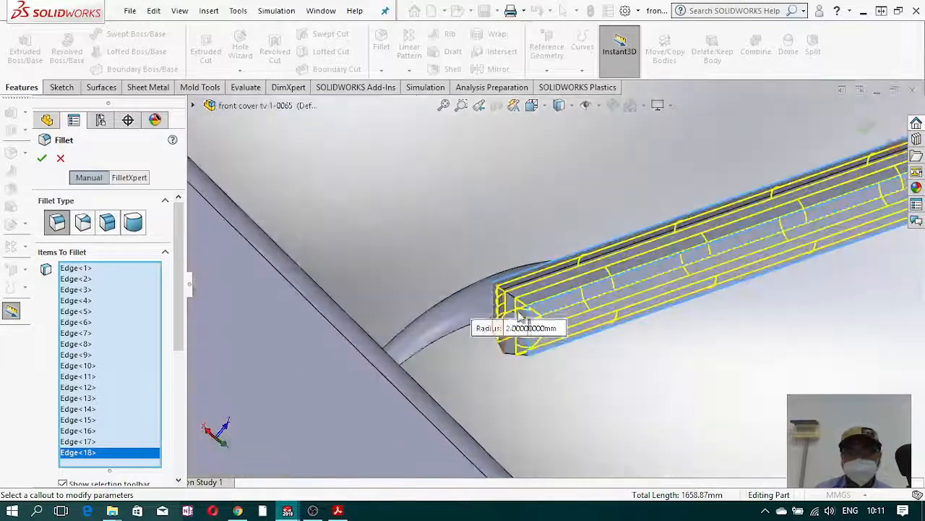
scroll(521, 312, "down", 3)
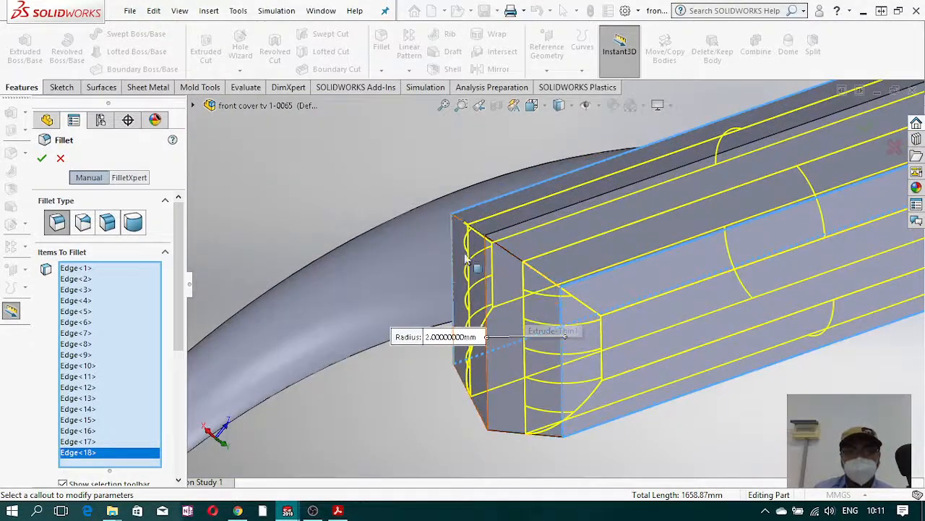
left_click(463, 225)
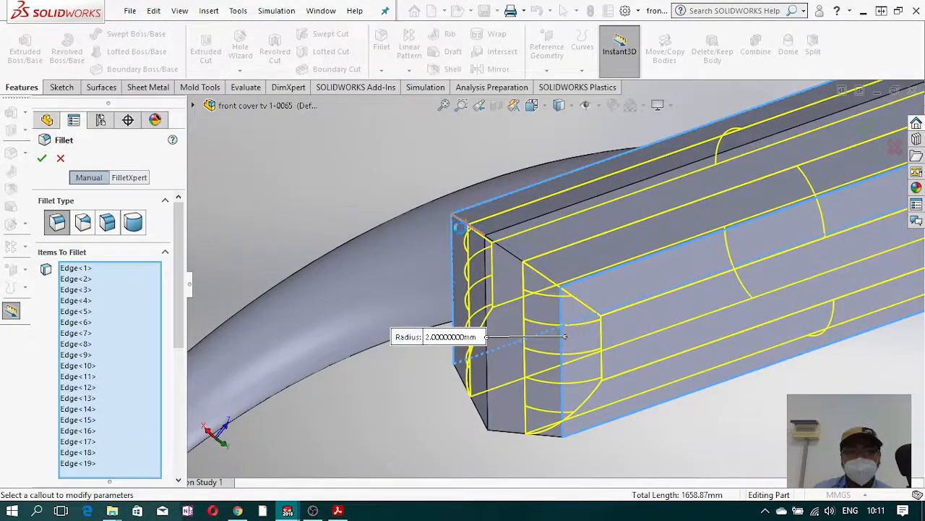
left_click(514, 258)
Step: Add the two short edges on the opposite side of that bar's tip, removing the mis-picked end face from the fillet selection
middle_click_drag(535, 387, 558, 434)
left_click(510, 449)
left_click(492, 416)
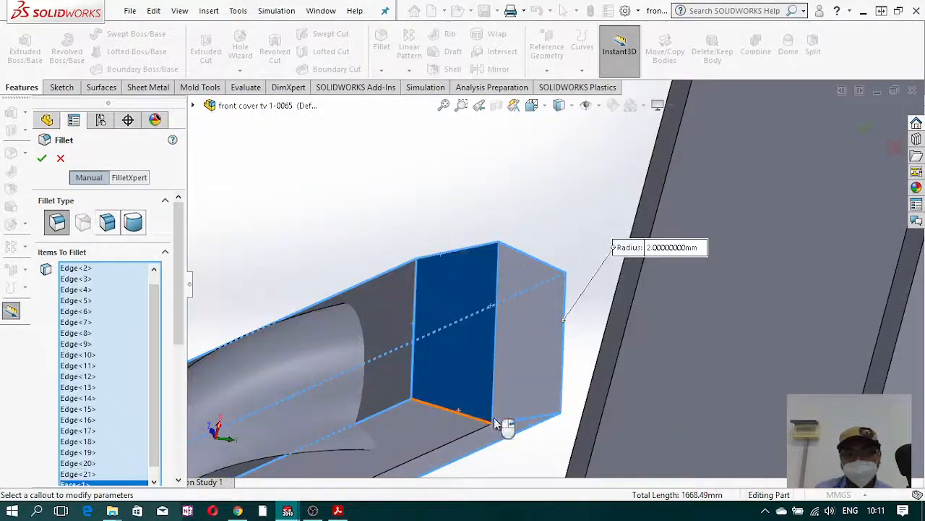
right_click(89, 485)
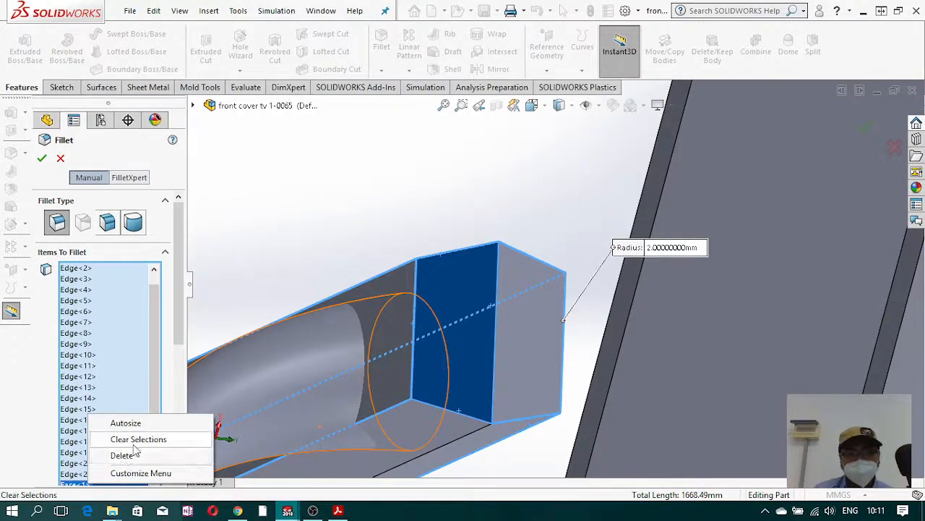
left_click(121, 456)
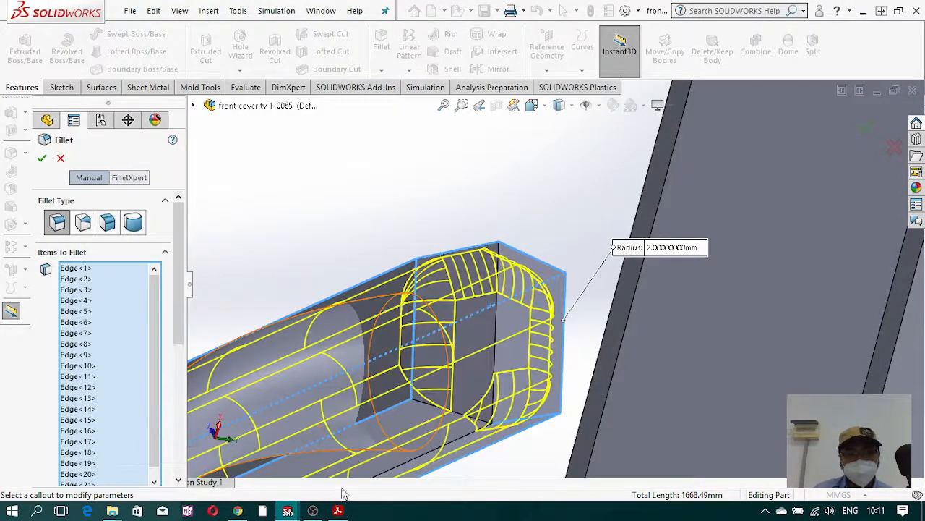
left_click(460, 418)
scroll(533, 438, "up", 5)
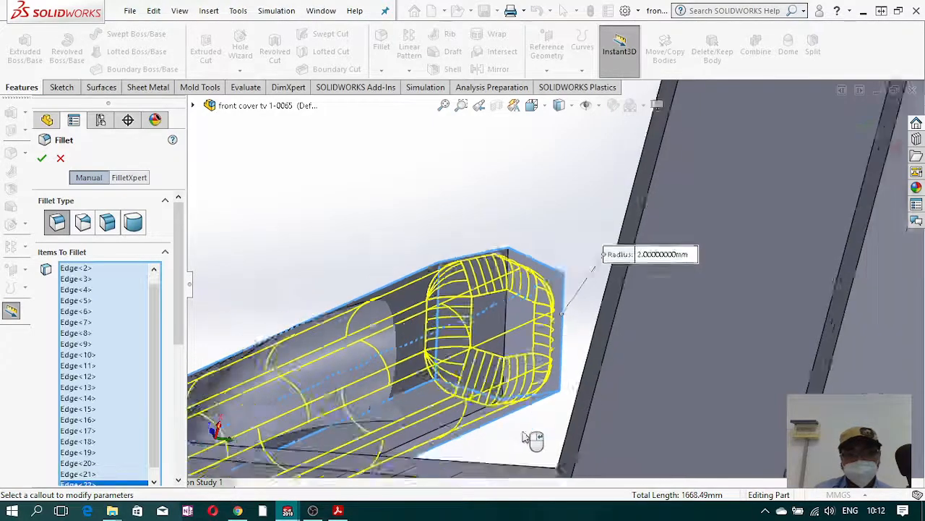
Step: Add the four short outline edges around the diagonal bar's tip to the fillet selection
scroll(564, 289, "down", 8)
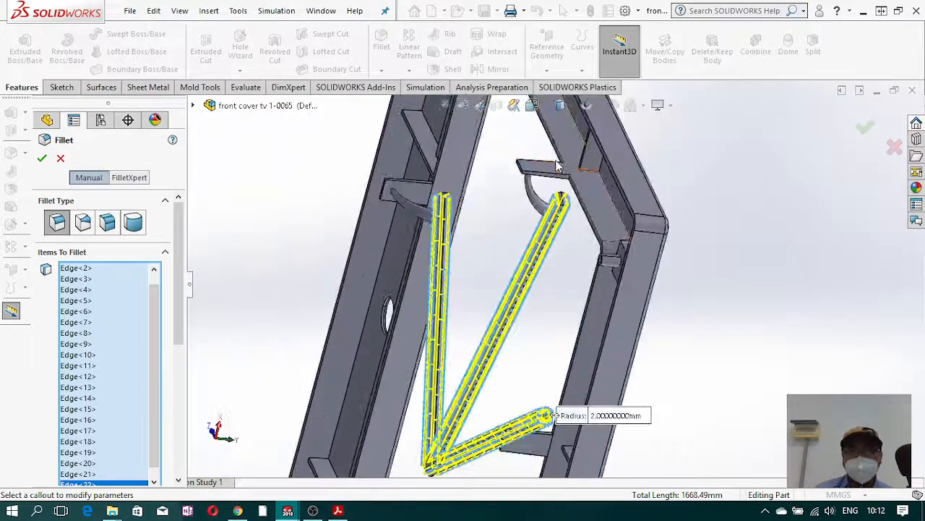
scroll(589, 289, "down", 2)
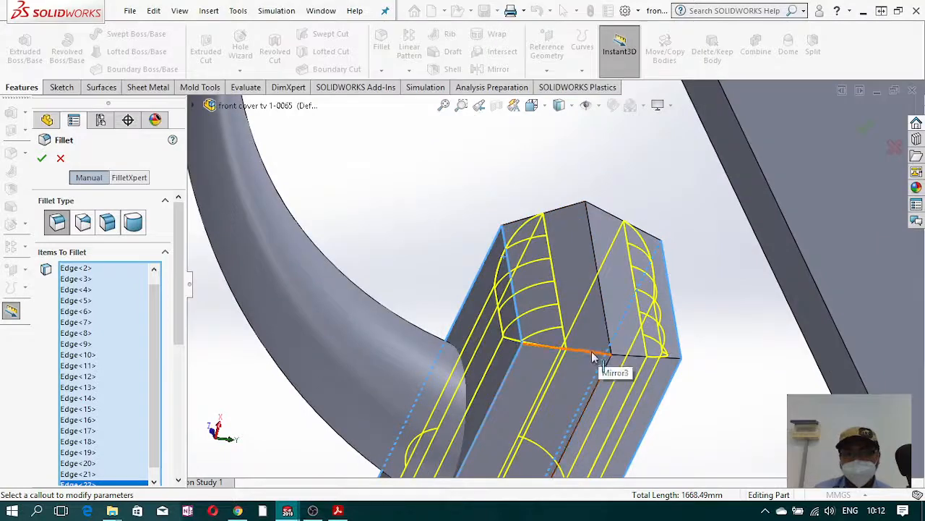
left_click(592, 354)
left_click(642, 357)
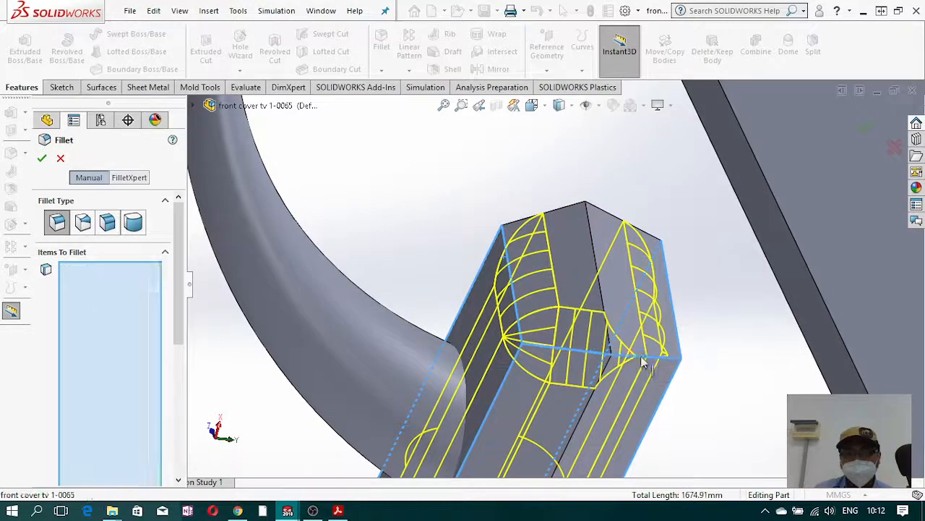
left_click(610, 219)
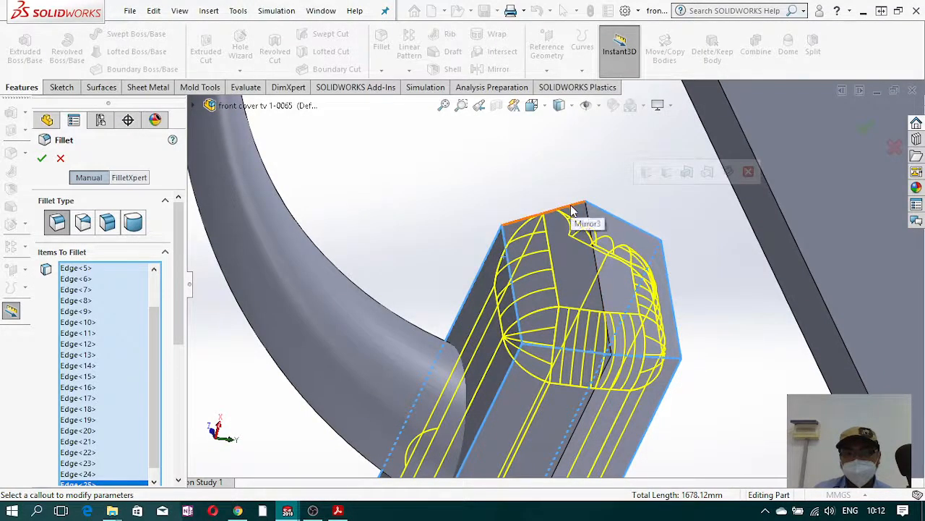
left_click(571, 210)
Step: Add the short outline edges around the last remaining bar's tip to the fillet selection
scroll(506, 289, "up", 6)
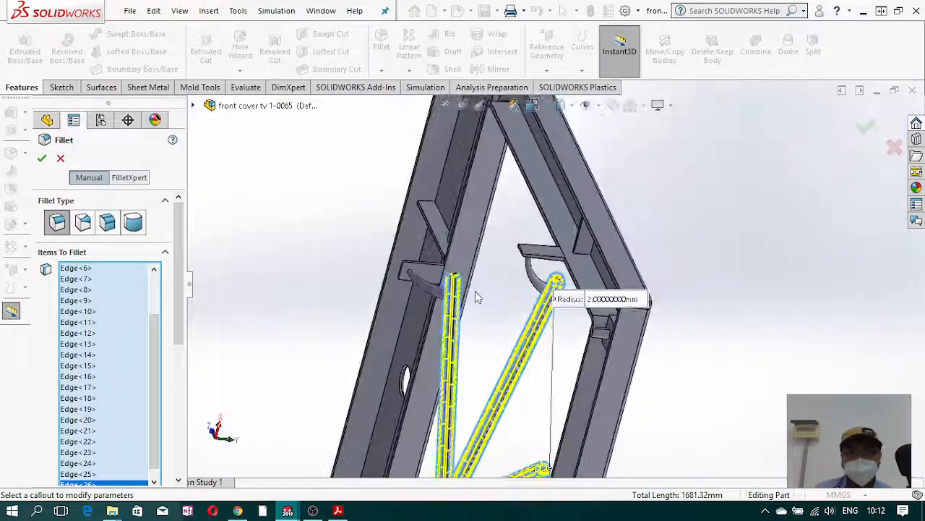
middle_click_drag(477, 297, 508, 427)
scroll(508, 318, "down", 7)
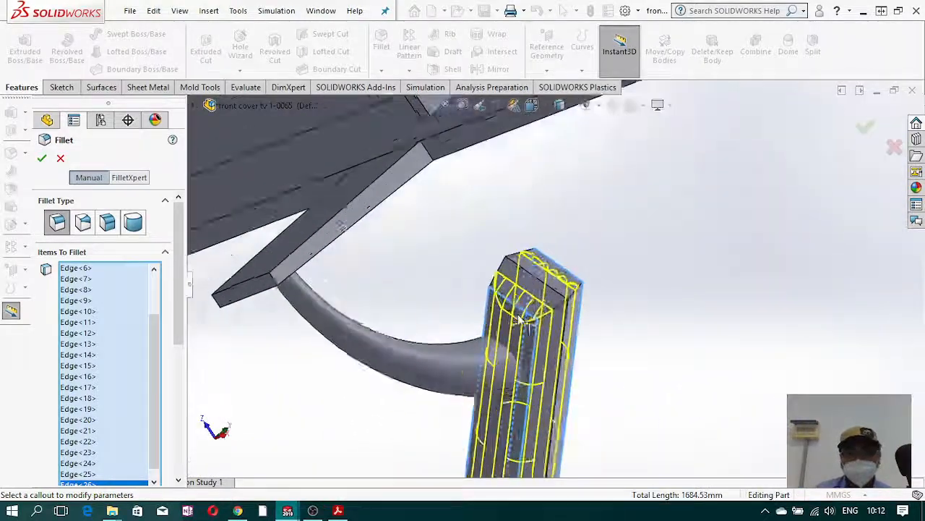
scroll(520, 318, "down", 3)
left_click(604, 295)
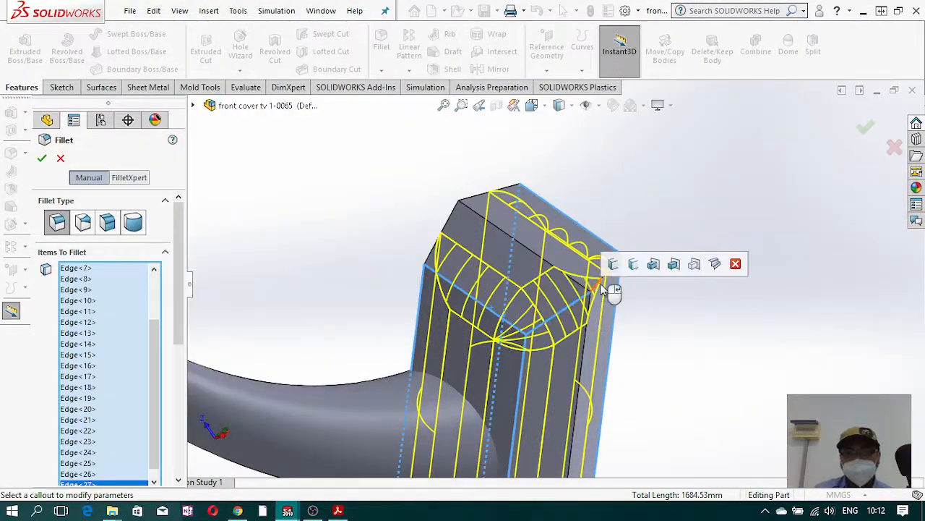
left_click(601, 284)
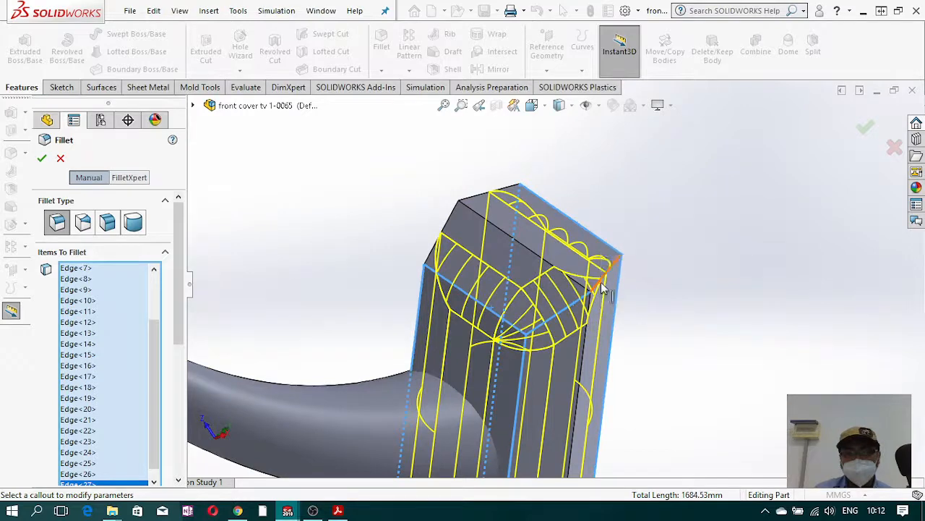
left_click(481, 201)
left_click(431, 253)
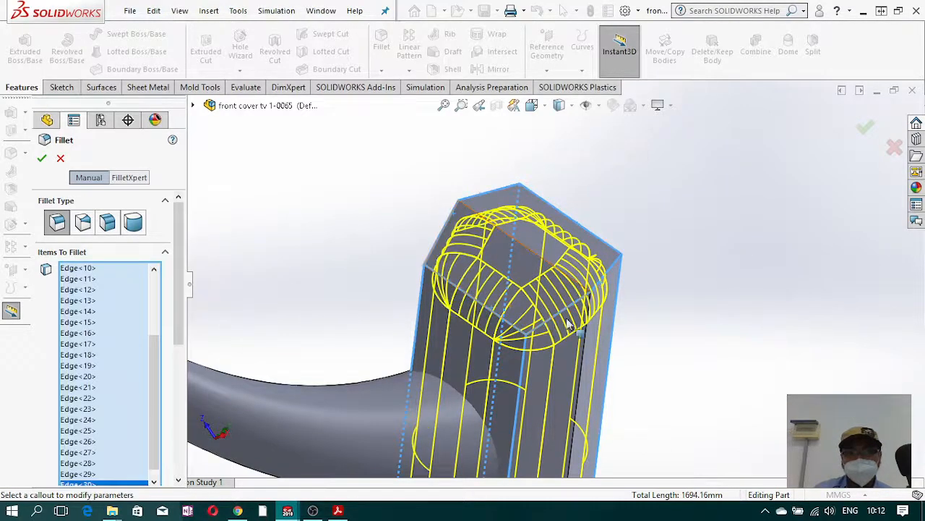
Step: Apply the 2 mm fillet to all selected bar edges and clear the selection
scroll(593, 318, "up", 5)
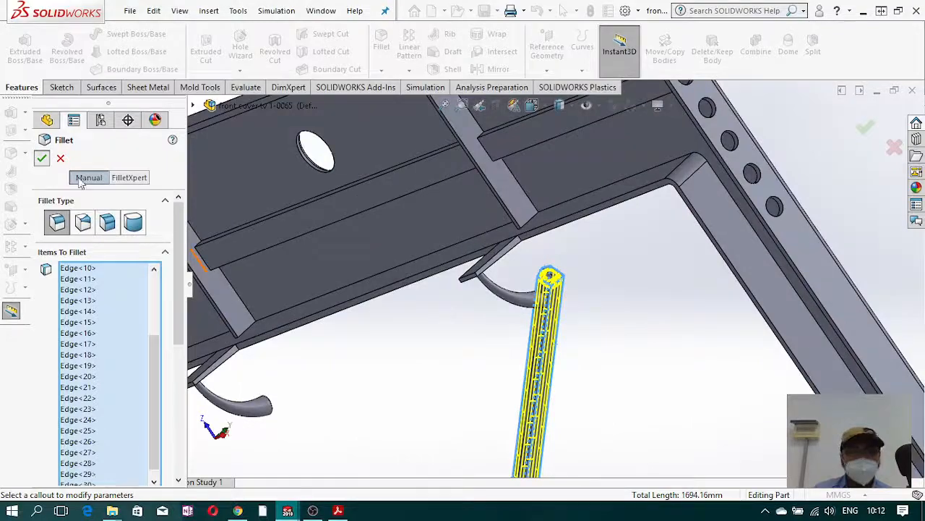
key("Return")
middle_click_drag(611, 364, 475, 193)
left_click(590, 337)
Step: Roll the feature history forward to the end, past Mirror5, Boss-Extrude2 and Combine4
scroll(607, 355, "up", 6)
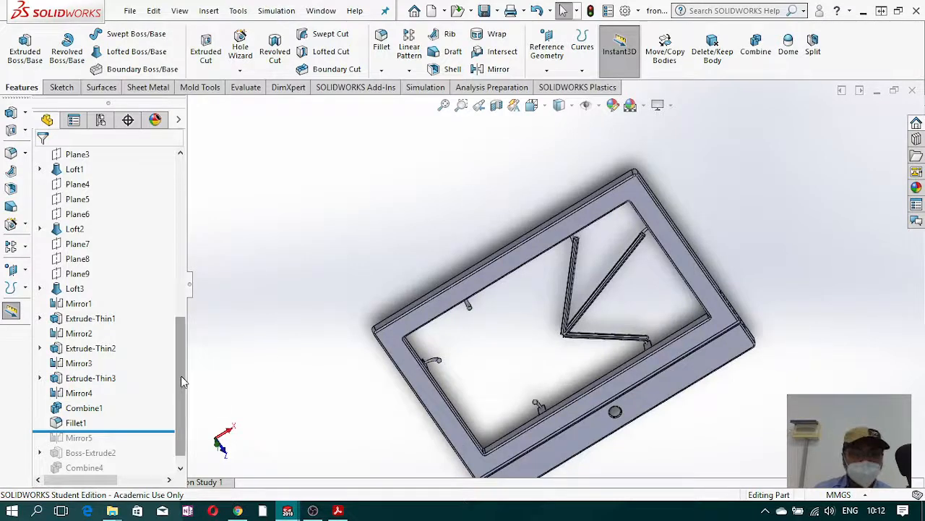
scroll(181, 375, "down", 1)
left_click_drag(151, 416, 155, 448)
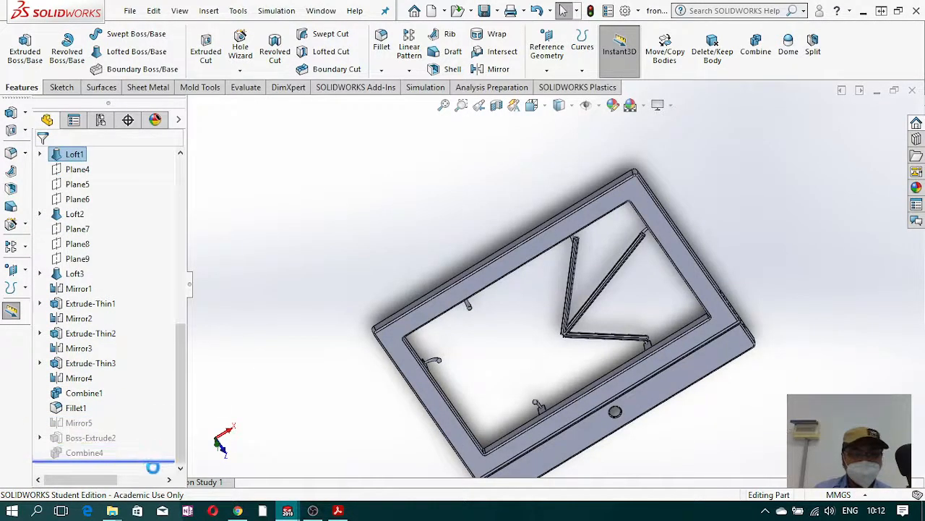
middle_click_drag(547, 392, 217, 371)
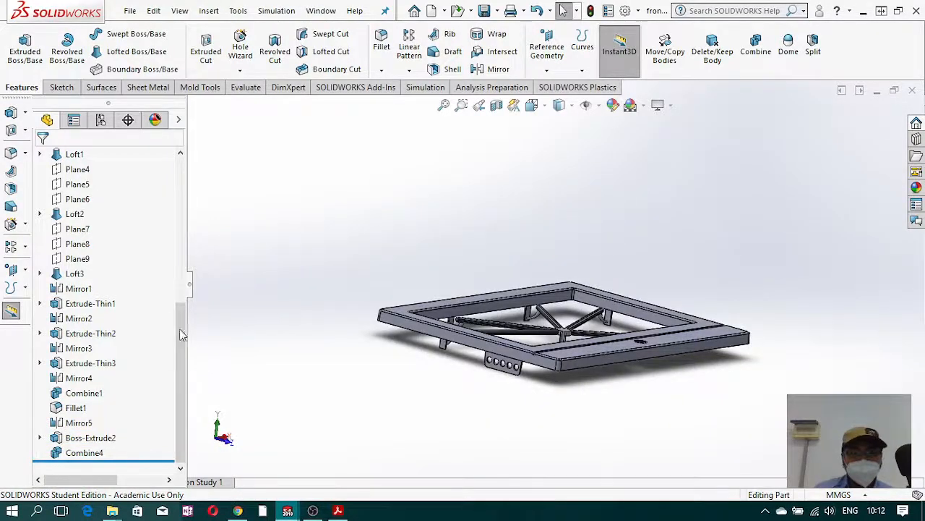
Step: Examine the two solid bodies, highlighting the Boss-Extrude1 frame and the Combine4 bar assembly from several angles
left_click_drag(178, 324, 186, 192)
left_click(105, 219)
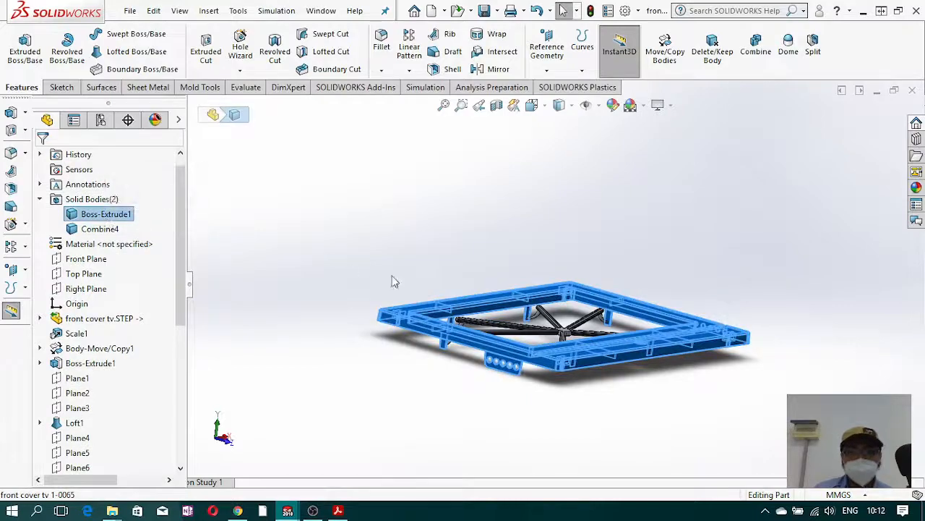
scroll(502, 349, "down", 5)
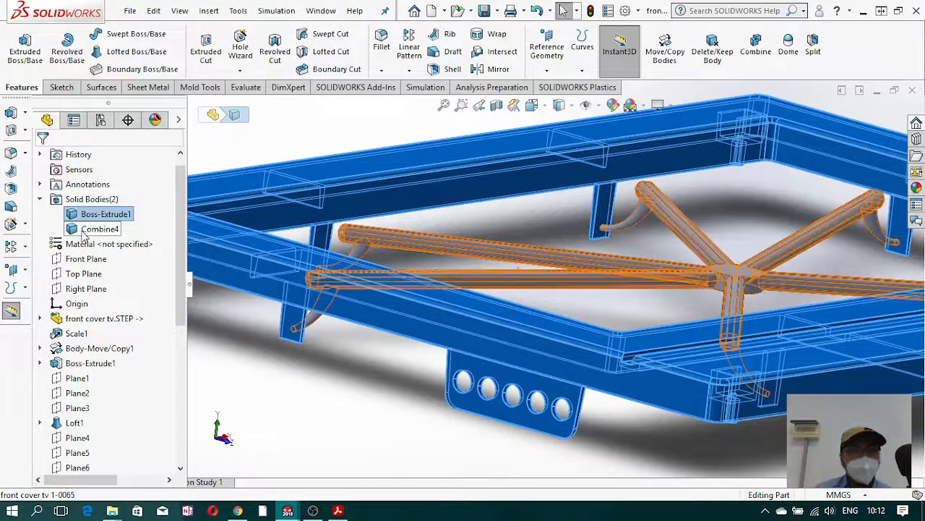
left_click(92, 233)
scroll(676, 337, "up", 2)
middle_click_drag(683, 337, 719, 383)
scroll(699, 337, "up", 3)
scroll(538, 189, "down", 6)
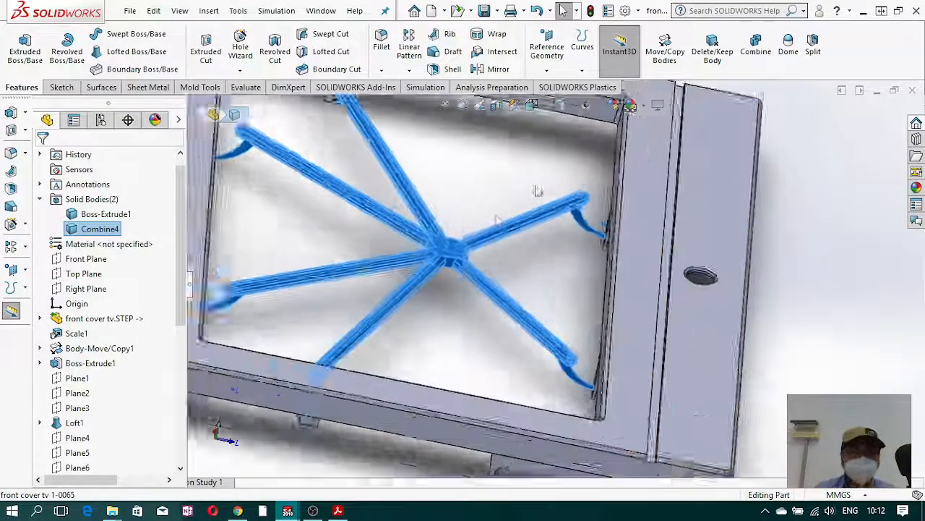
middle_click_drag(480, 312, 448, 295)
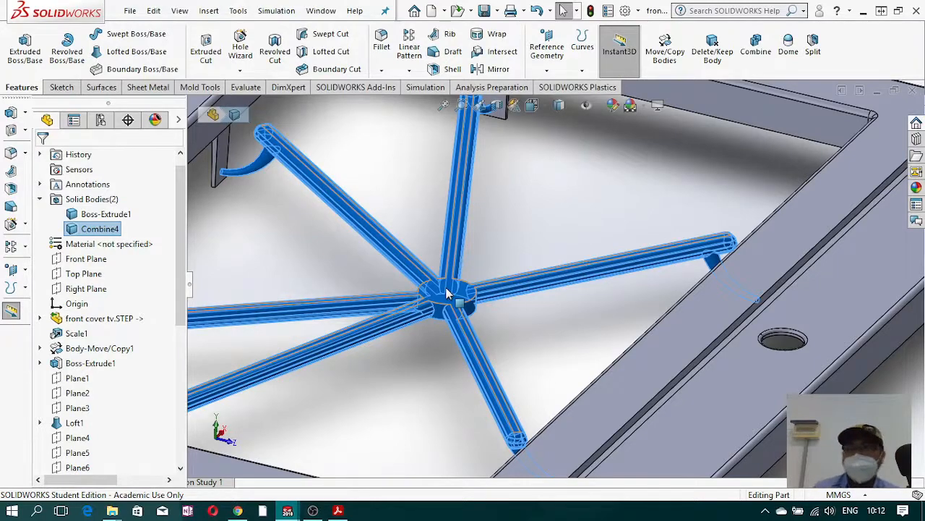
scroll(547, 312, "up", 4)
middle_click_drag(522, 310, 480, 351)
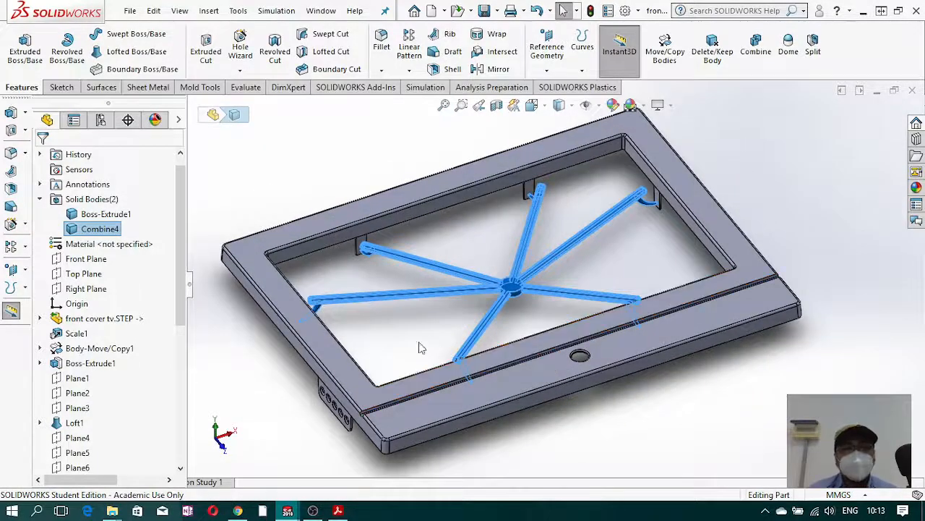
middle_click_drag(535, 257, 564, 277)
scroll(564, 277, "down", 3)
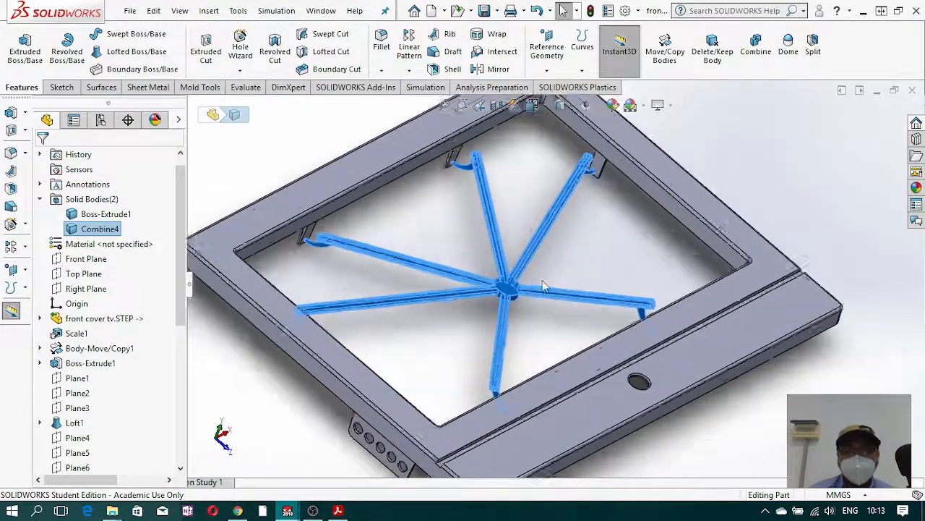
scroll(489, 318, "up", 2)
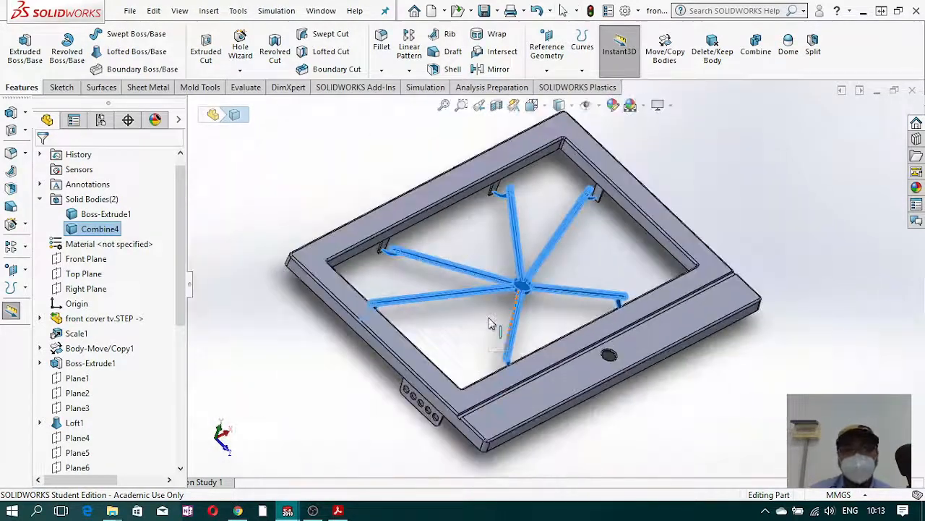
middle_click_drag(490, 320, 480, 325)
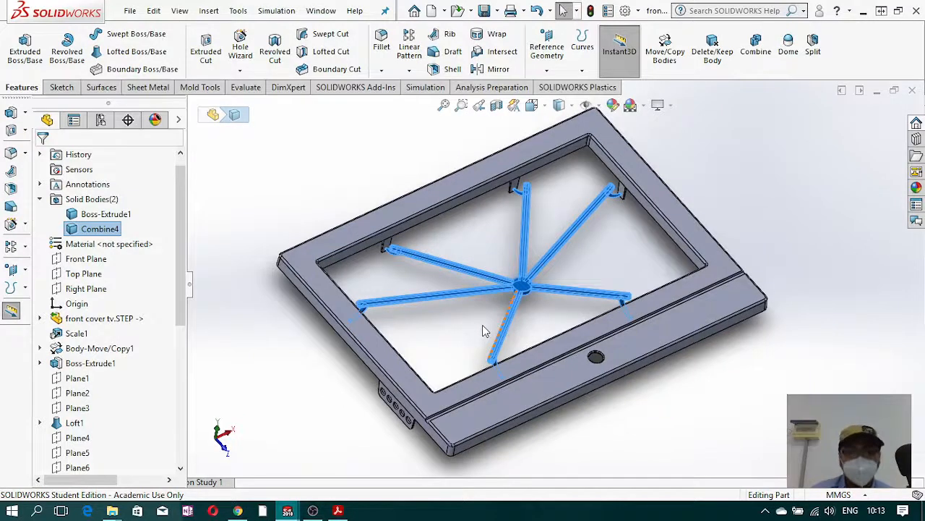